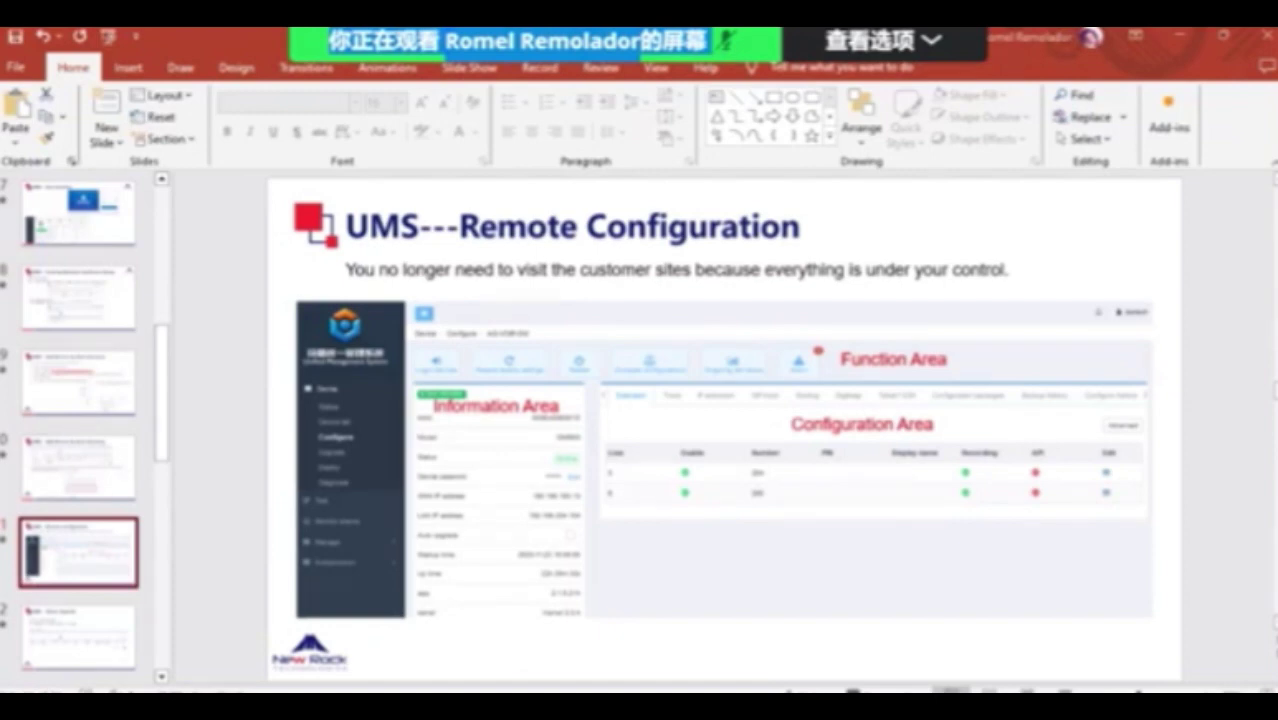
# Switch from the PowerPoint slides to the browser showing the RGW8 Gateway login page.
pyautogui.hotkey('alt', 'Tab')
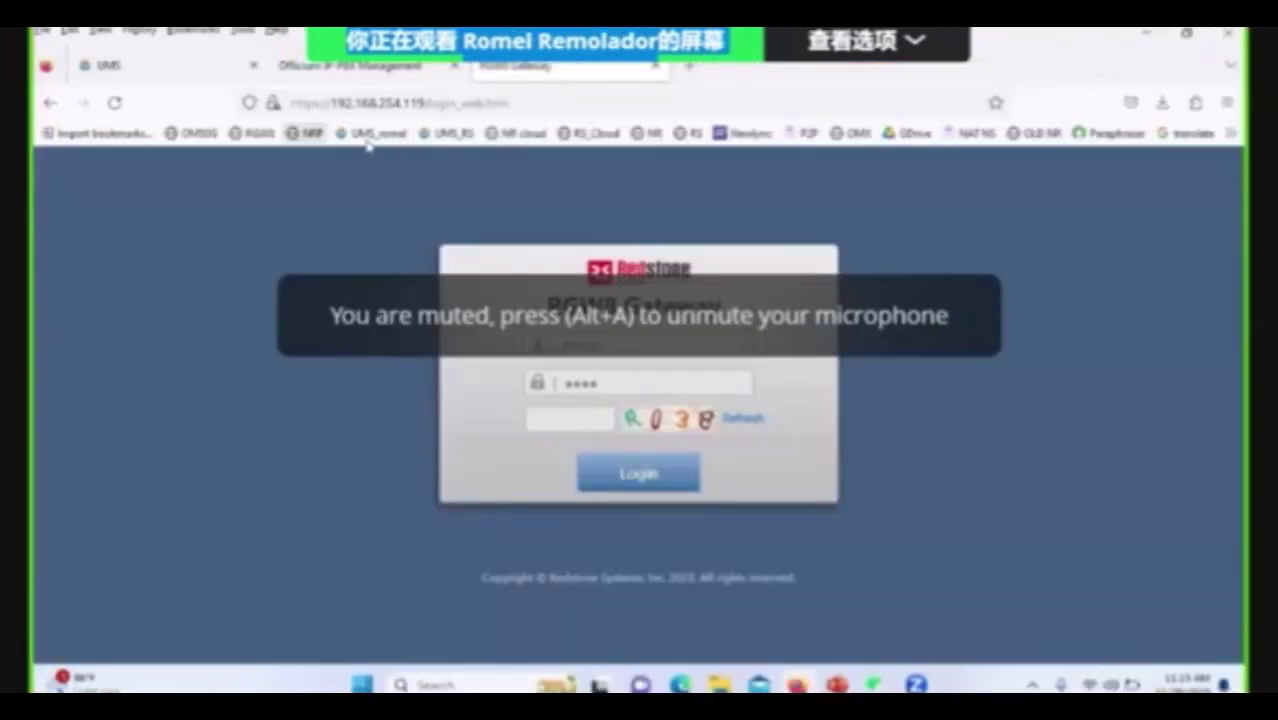
# Go through the RGW8 and OM50G bookmarks and log in to the OM50G PBX as admin.
pyautogui.click(270, 137)
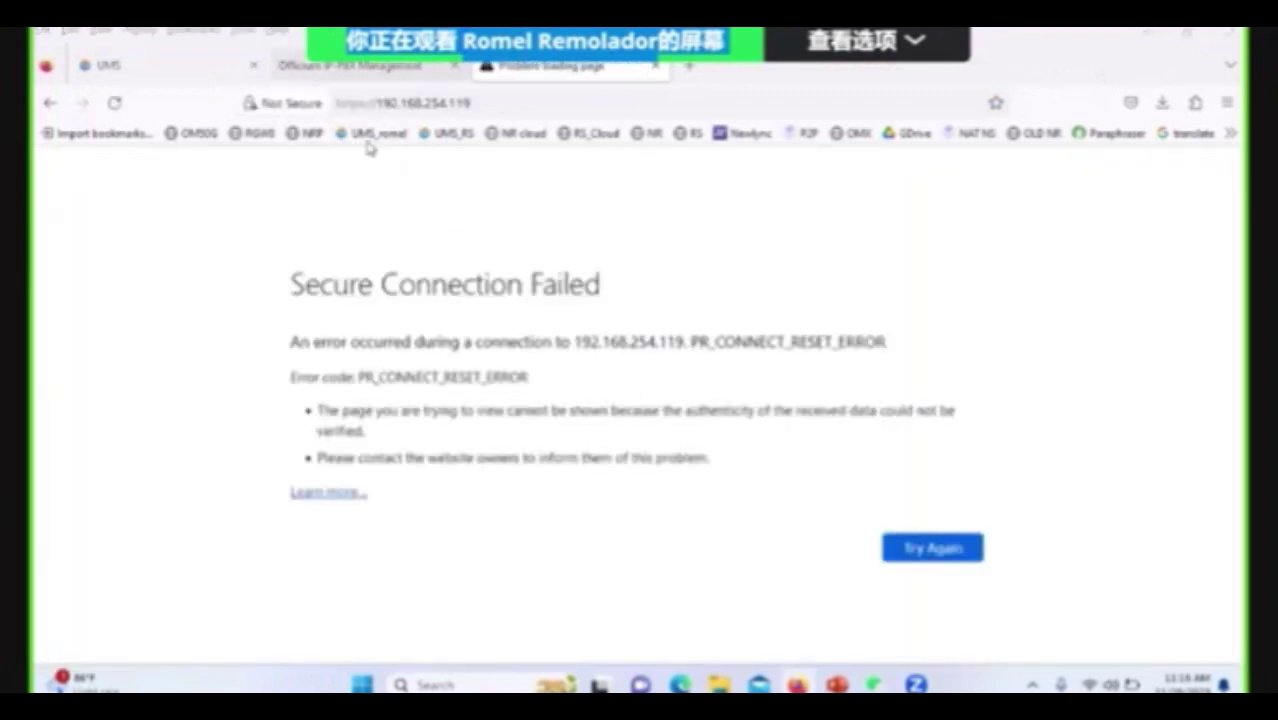
pyautogui.click(350, 67)
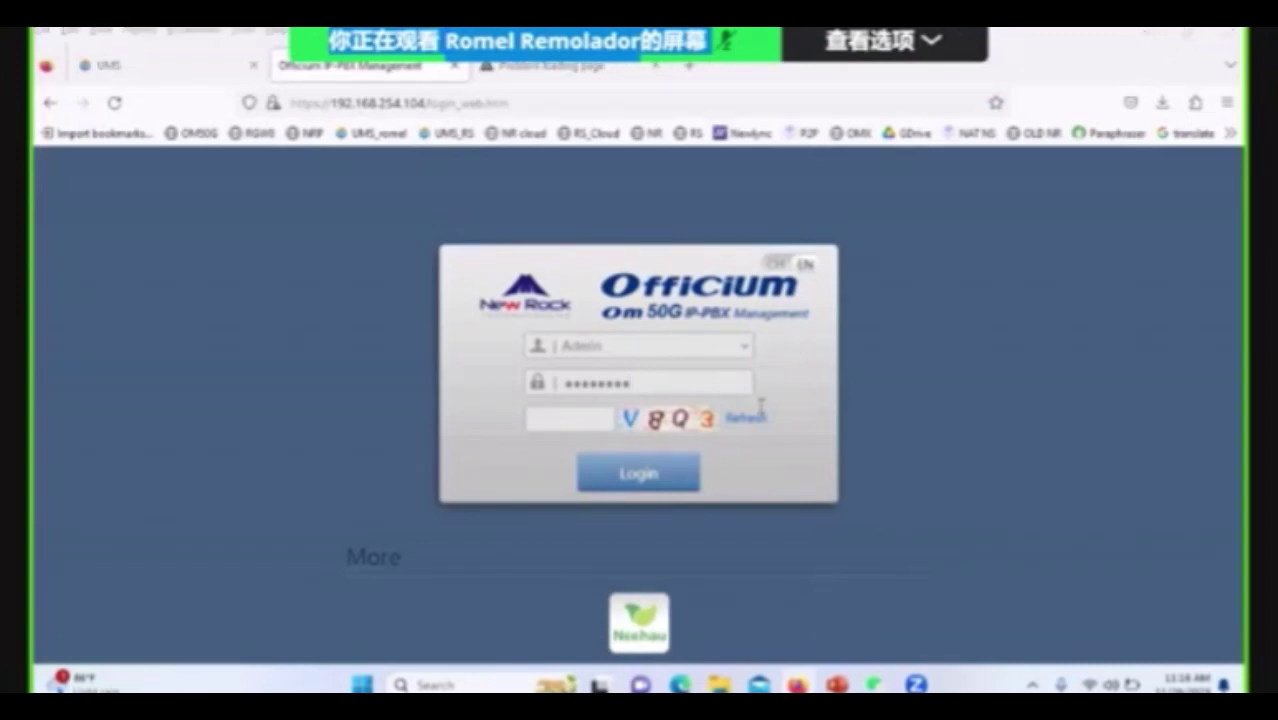
pyautogui.click(216, 134)
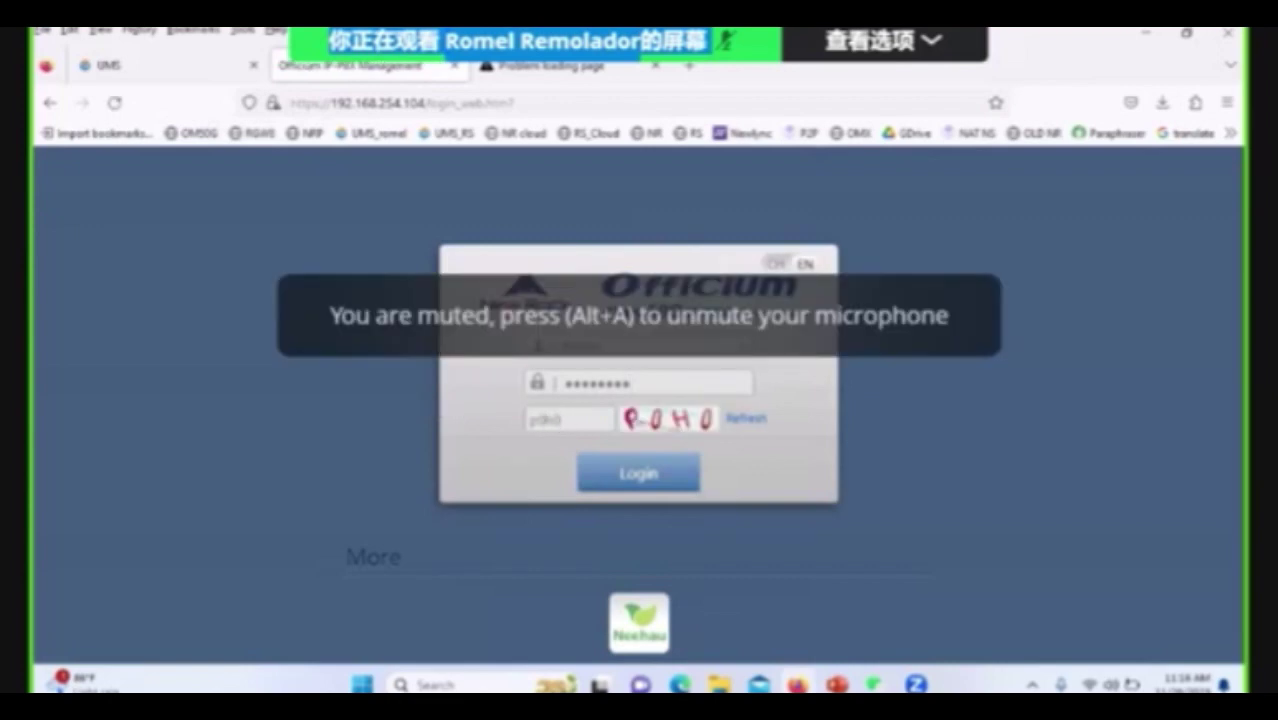
pyautogui.click(591, 482)
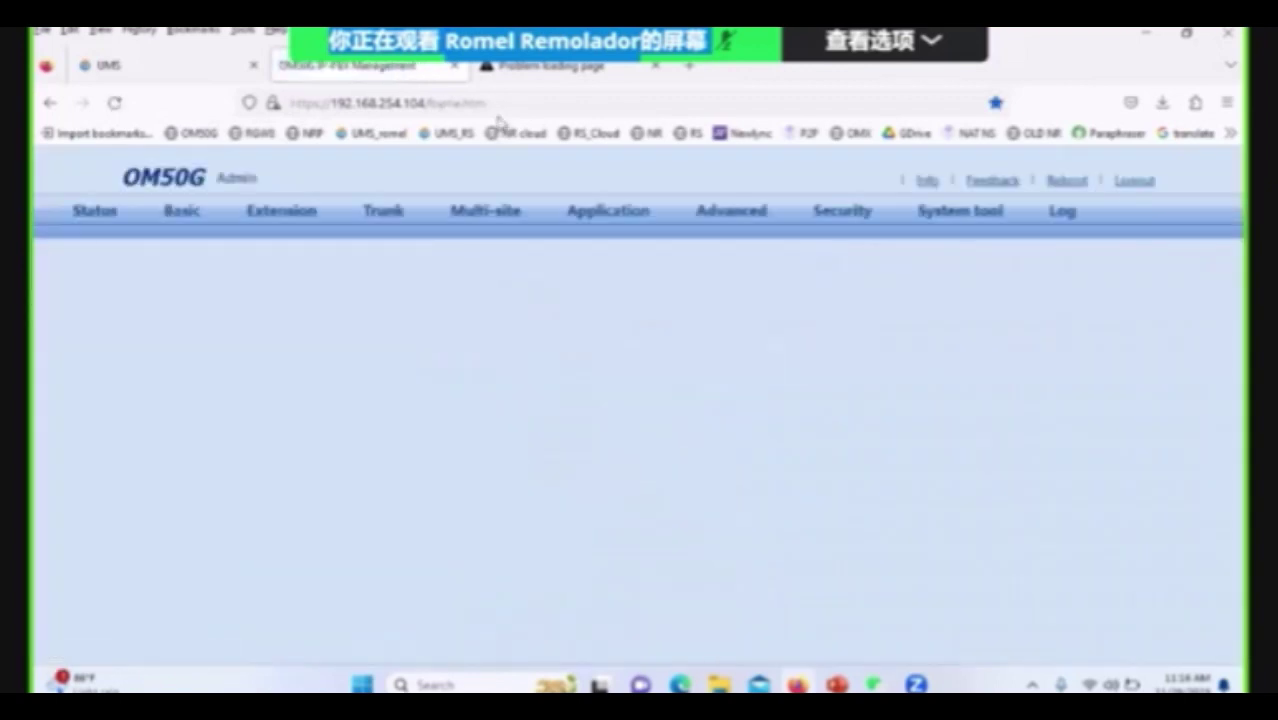
# Replace frame.htm with cloud/cloud.html to show UMS mode connected to ums.newrocktech.com:8883.
pyautogui.click(497, 104)
pyautogui.click(776, 414)
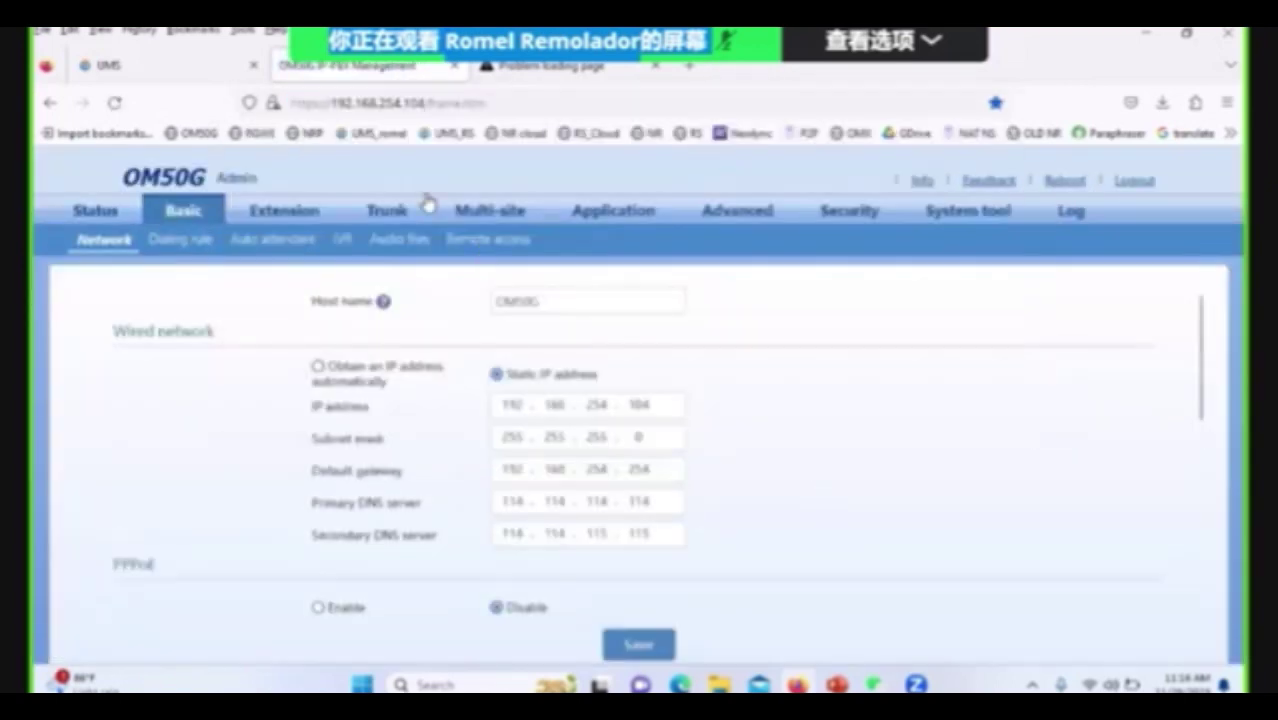
pyautogui.click(502, 104)
pyautogui.click(505, 104)
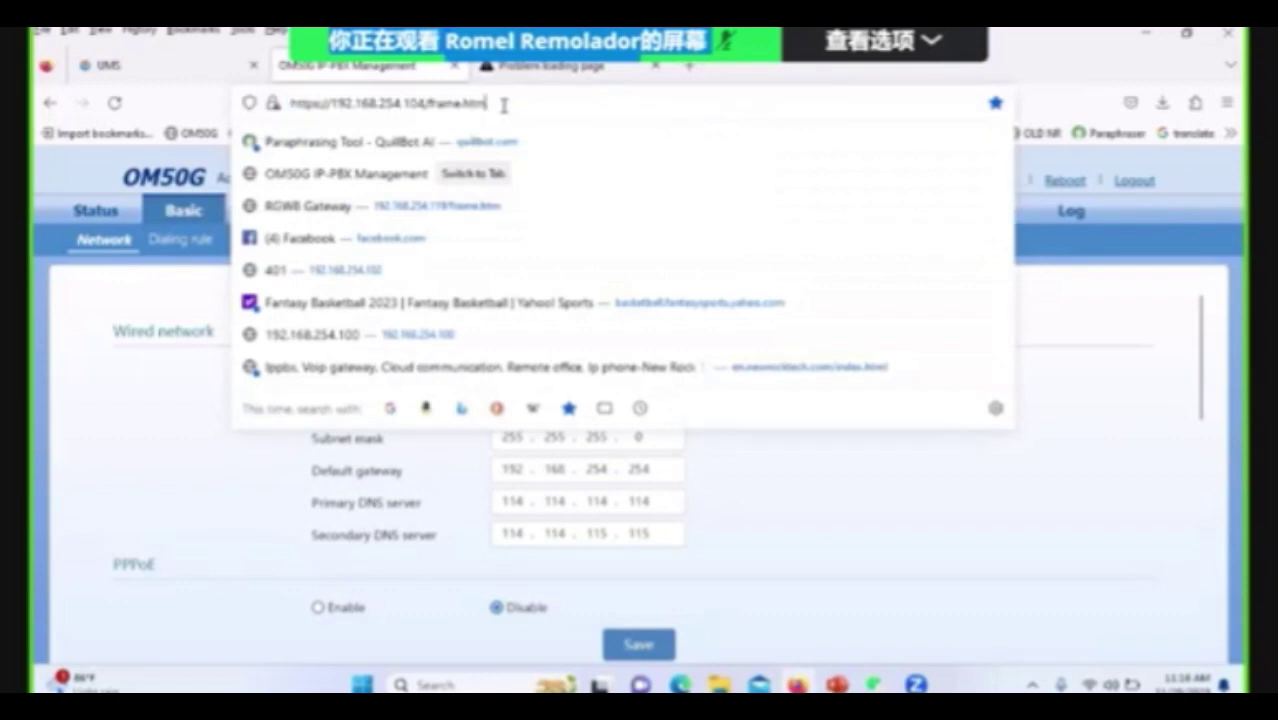
pyautogui.moveTo(504, 105); pyautogui.dragTo(430, 105)
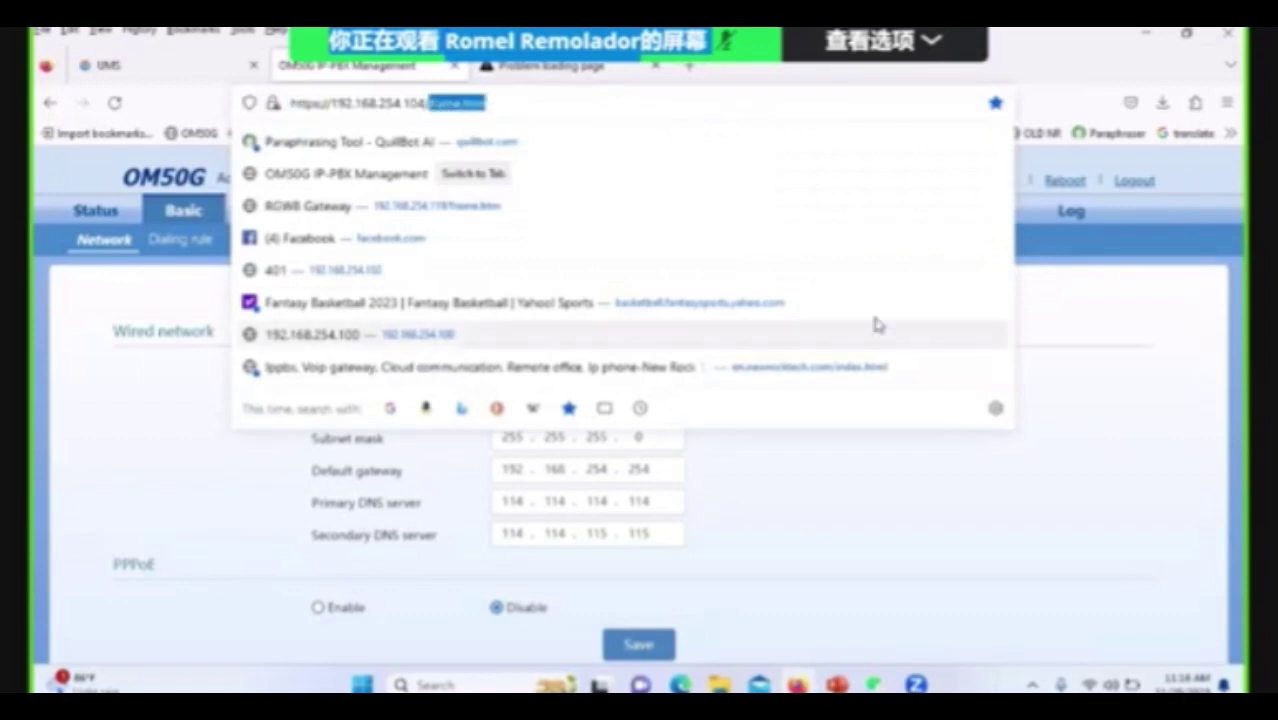
pyautogui.write('clou')
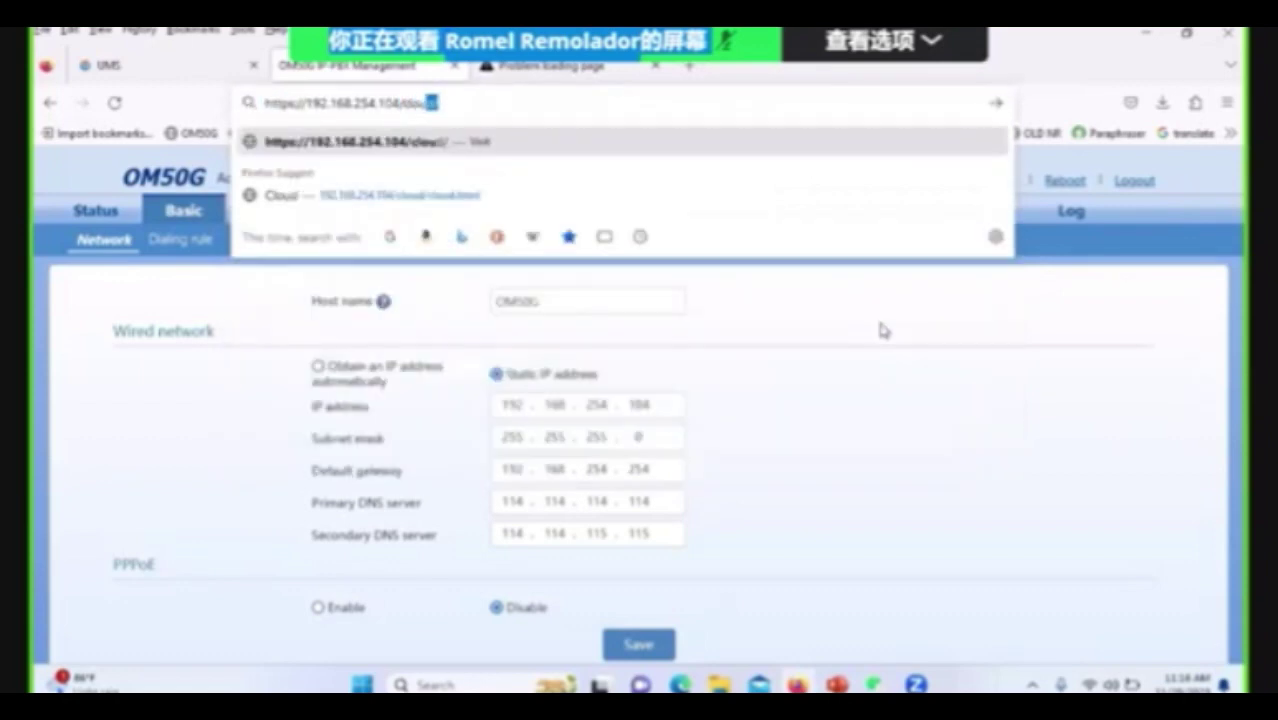
pyautogui.write('d/cloud.html')
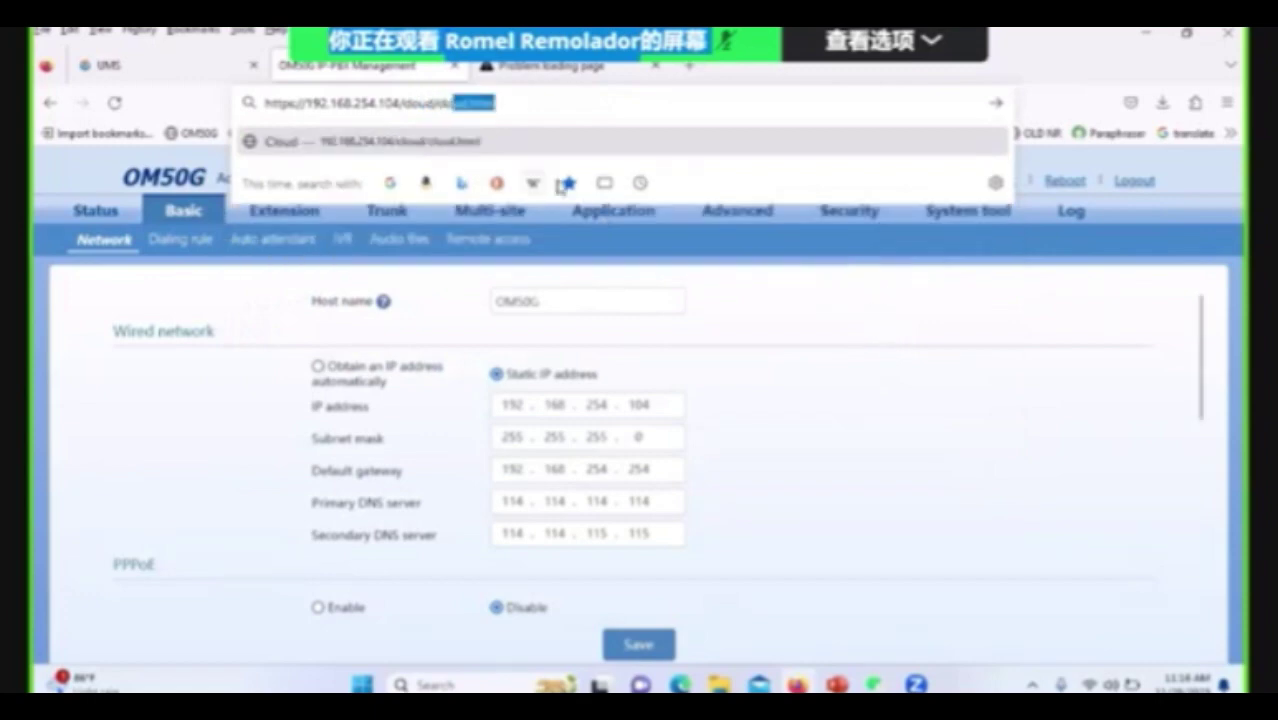
pyautogui.click(527, 152)
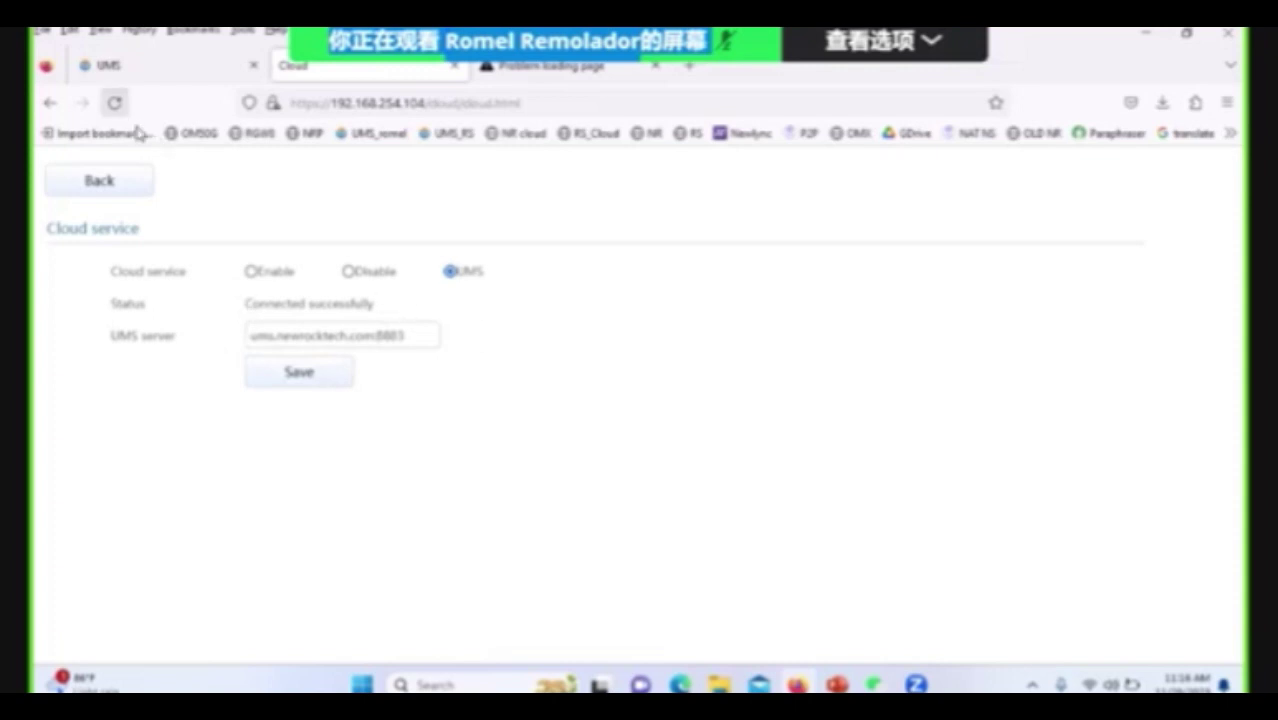
# Log in to UMS and open Device > Status, showing 2 of 2 devices online.
pyautogui.click(146, 68)
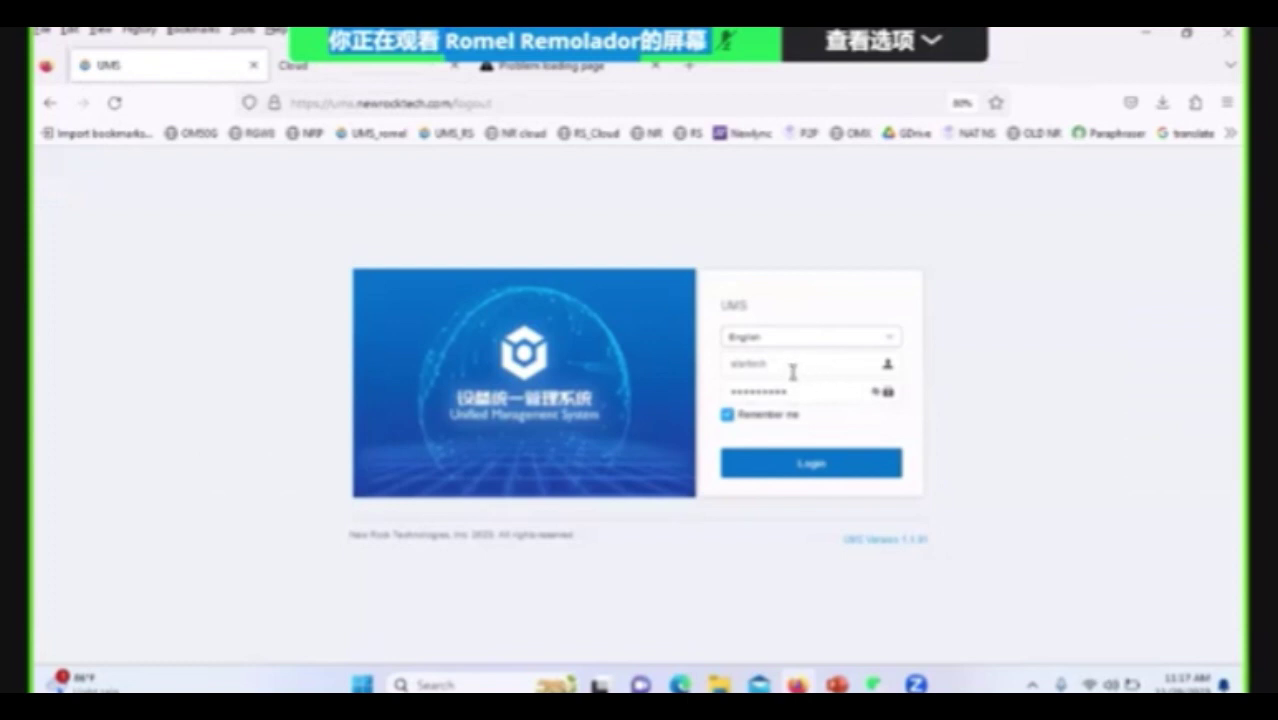
pyautogui.click(793, 469)
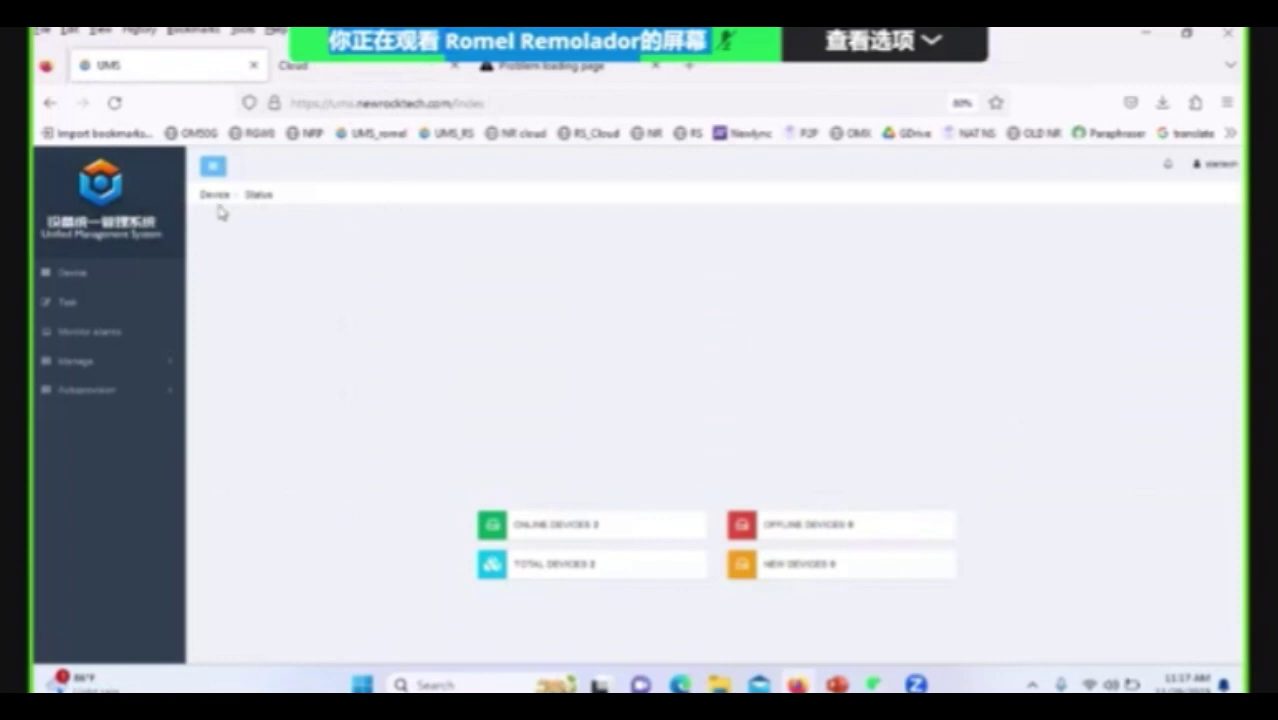
pyautogui.click(74, 281)
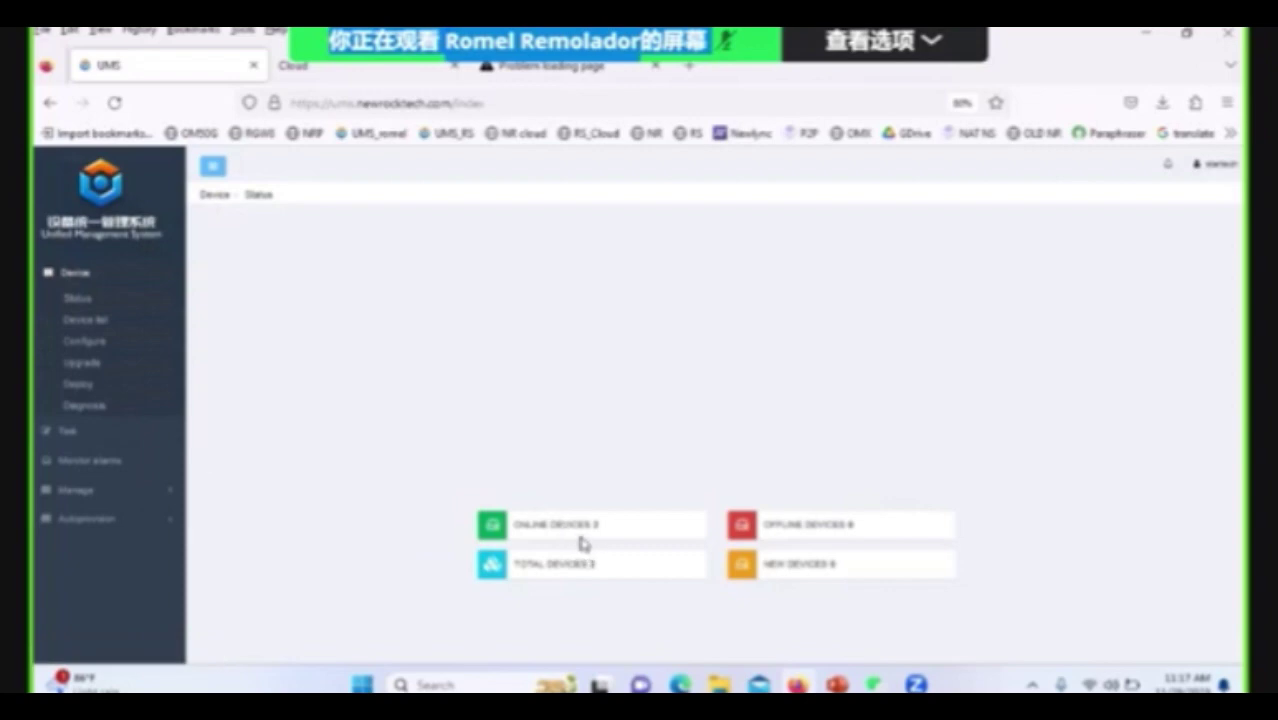
pyautogui.click(75, 300)
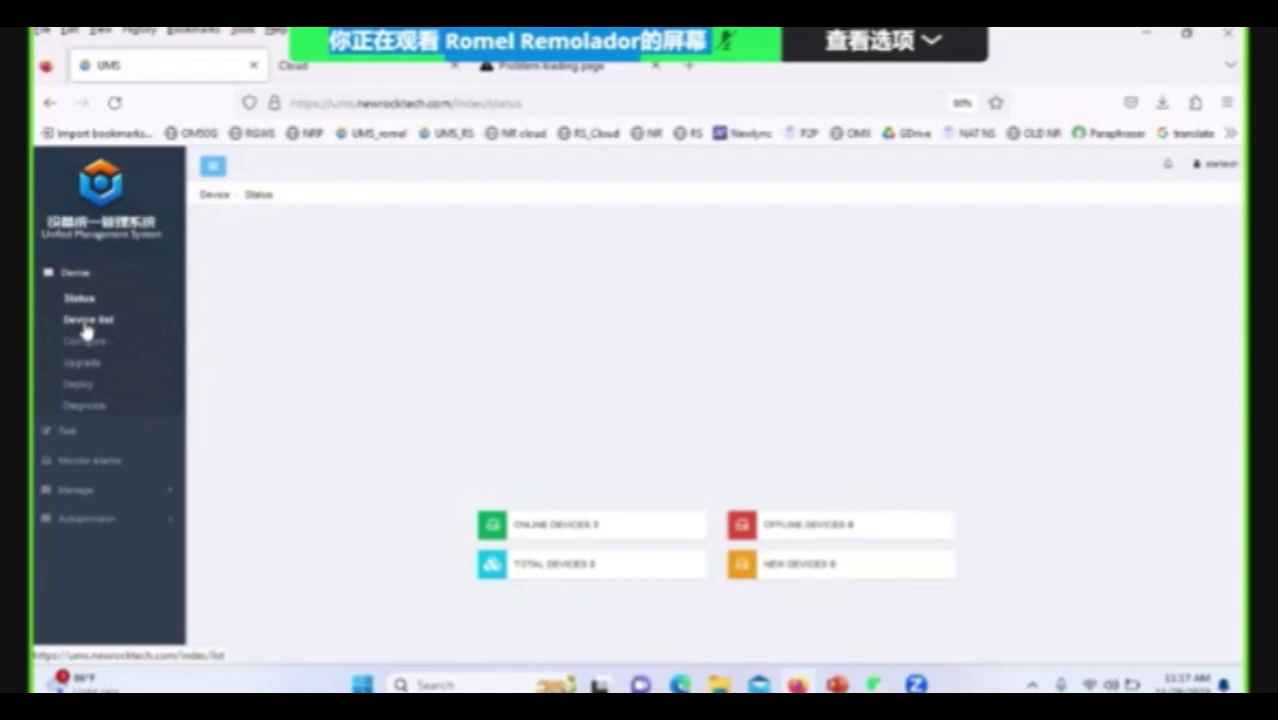
# Open the Device list and review the first device's information dialog, closing it without saving.
pyautogui.click(84, 325)
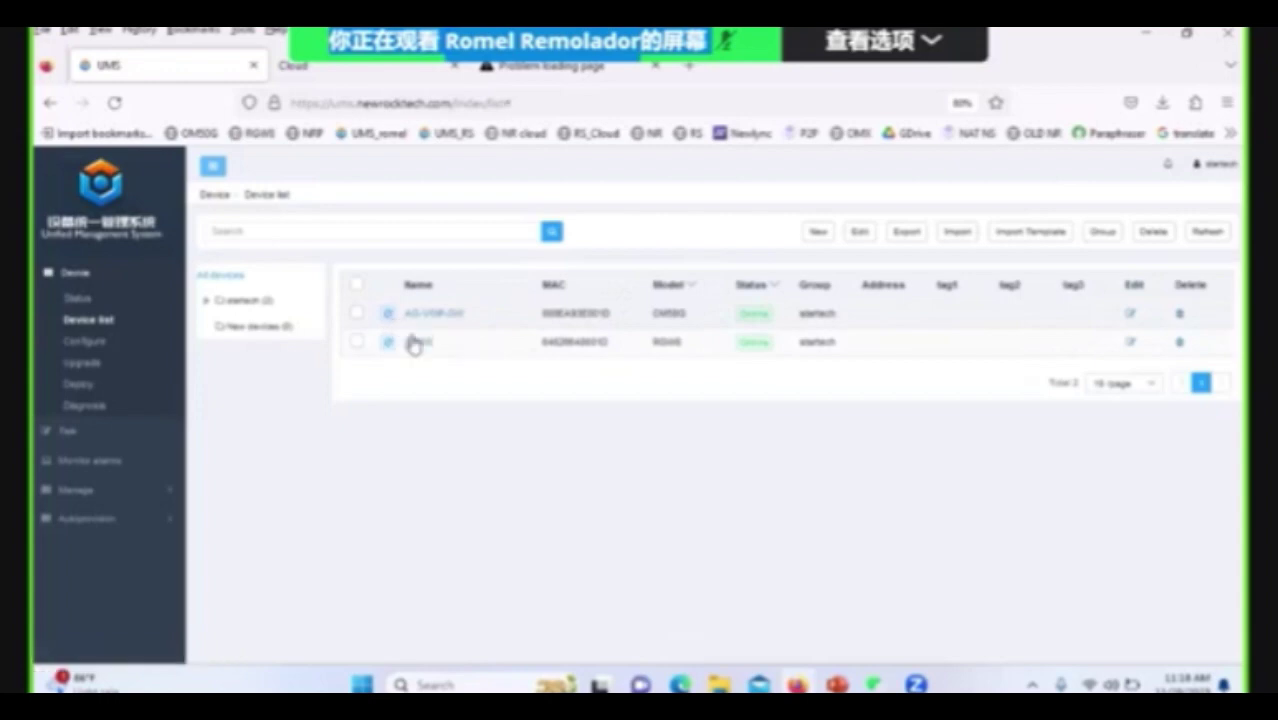
pyautogui.click(405, 341)
pyautogui.click(1133, 314)
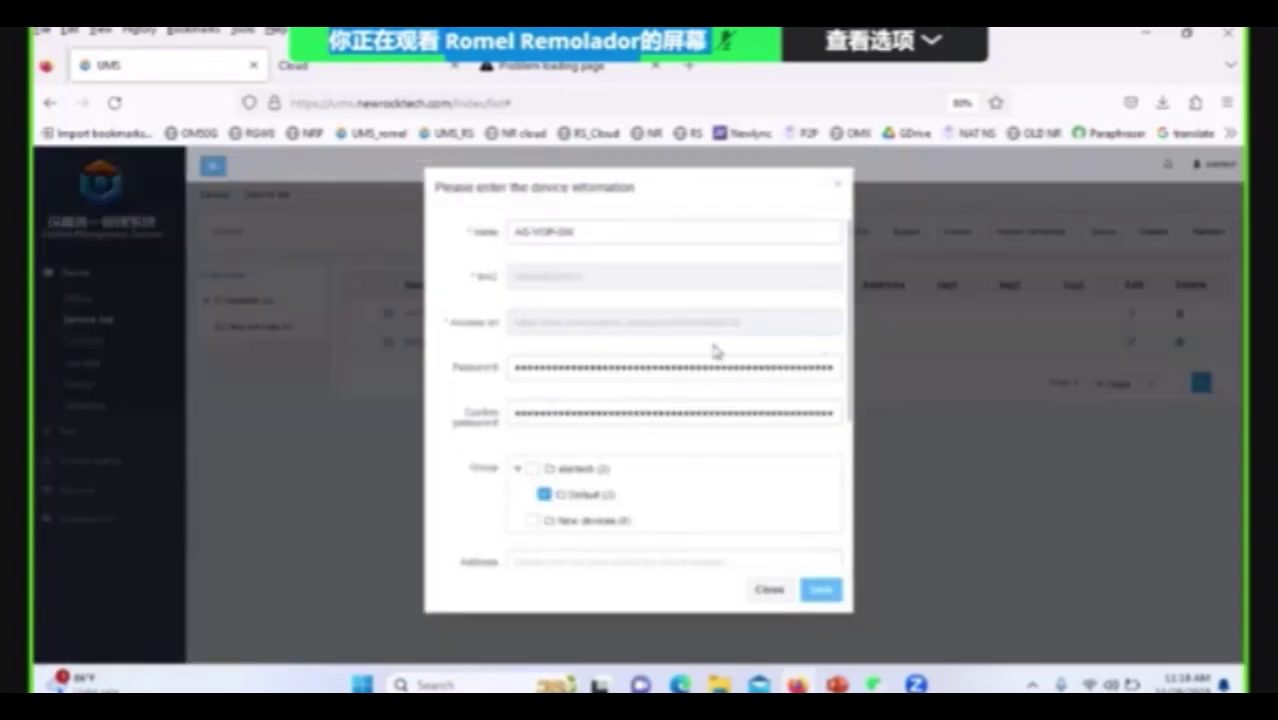
pyautogui.scroll(-3, 748, 462)
pyautogui.scroll(3, 750, 457)
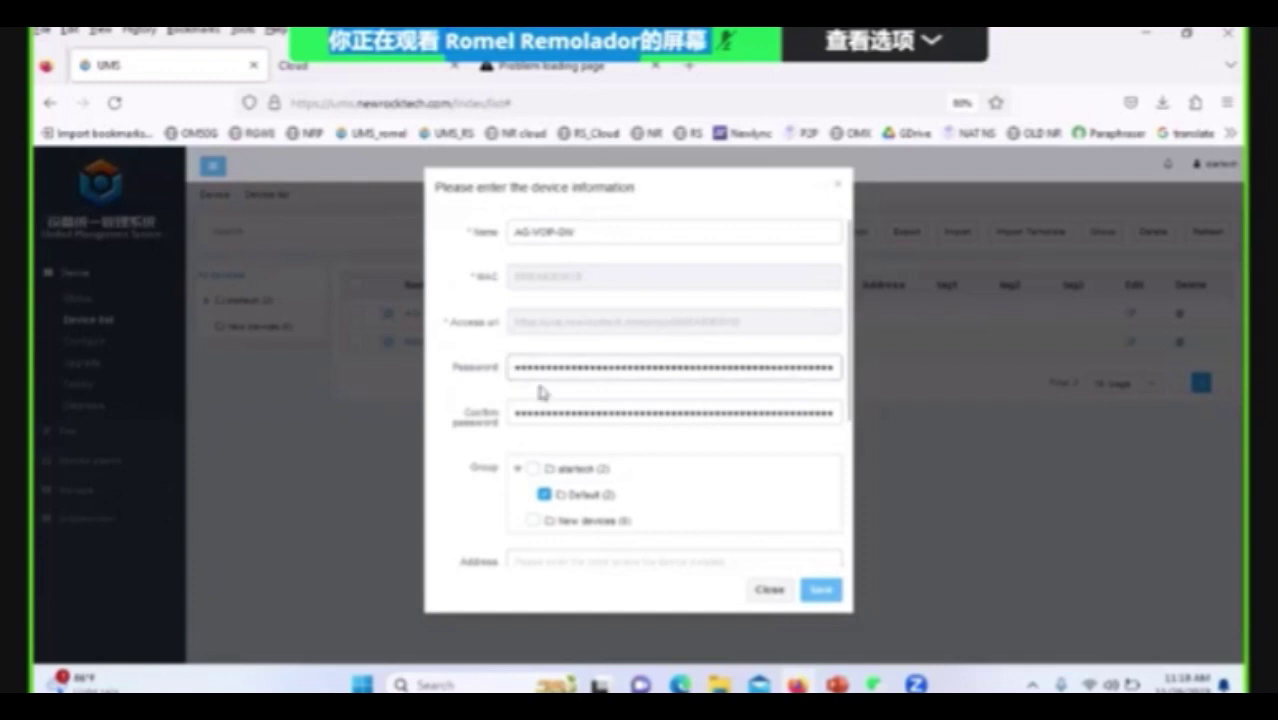
pyautogui.scroll(-5, 634, 453)
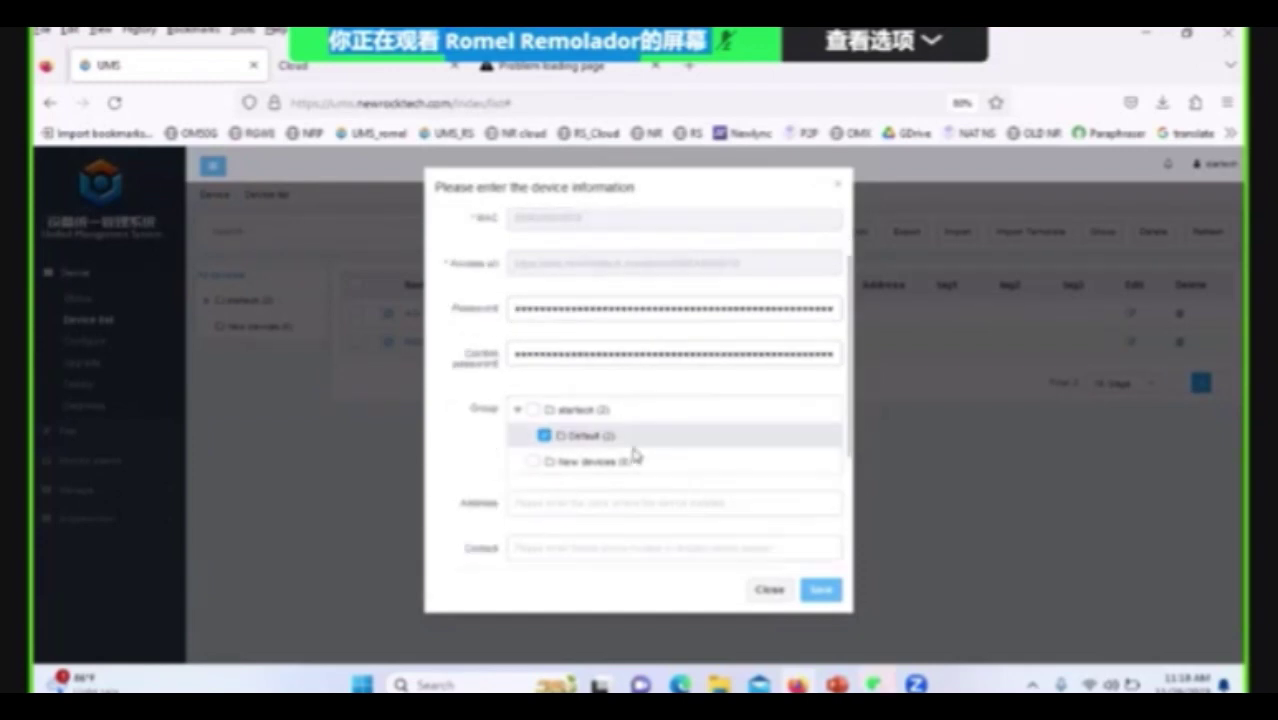
pyautogui.click(632, 442)
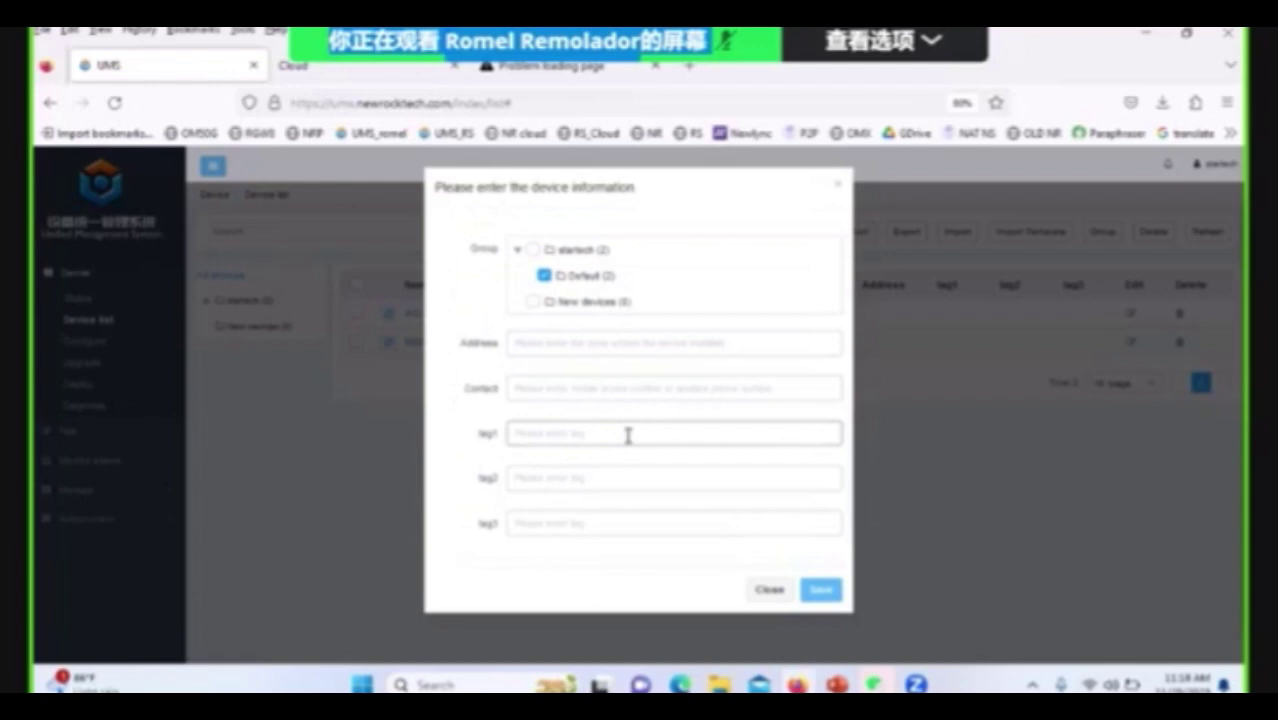
pyautogui.scroll(4, 630, 428)
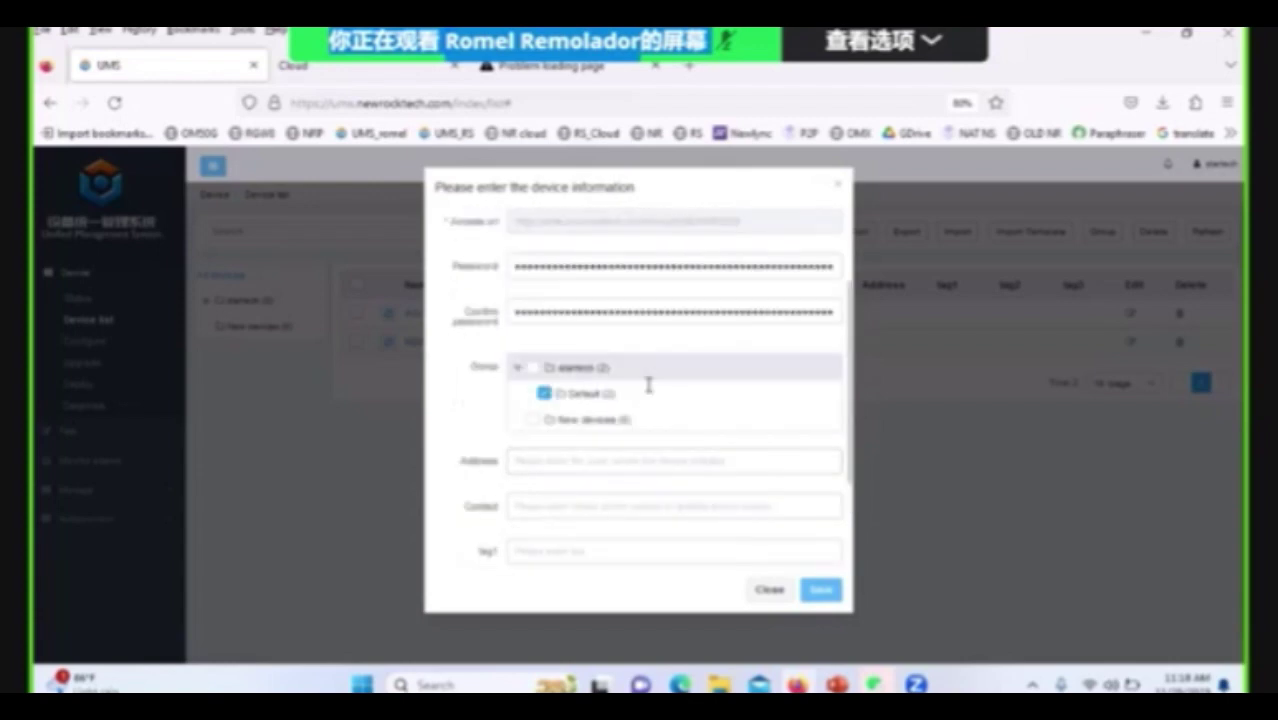
pyautogui.click(768, 593)
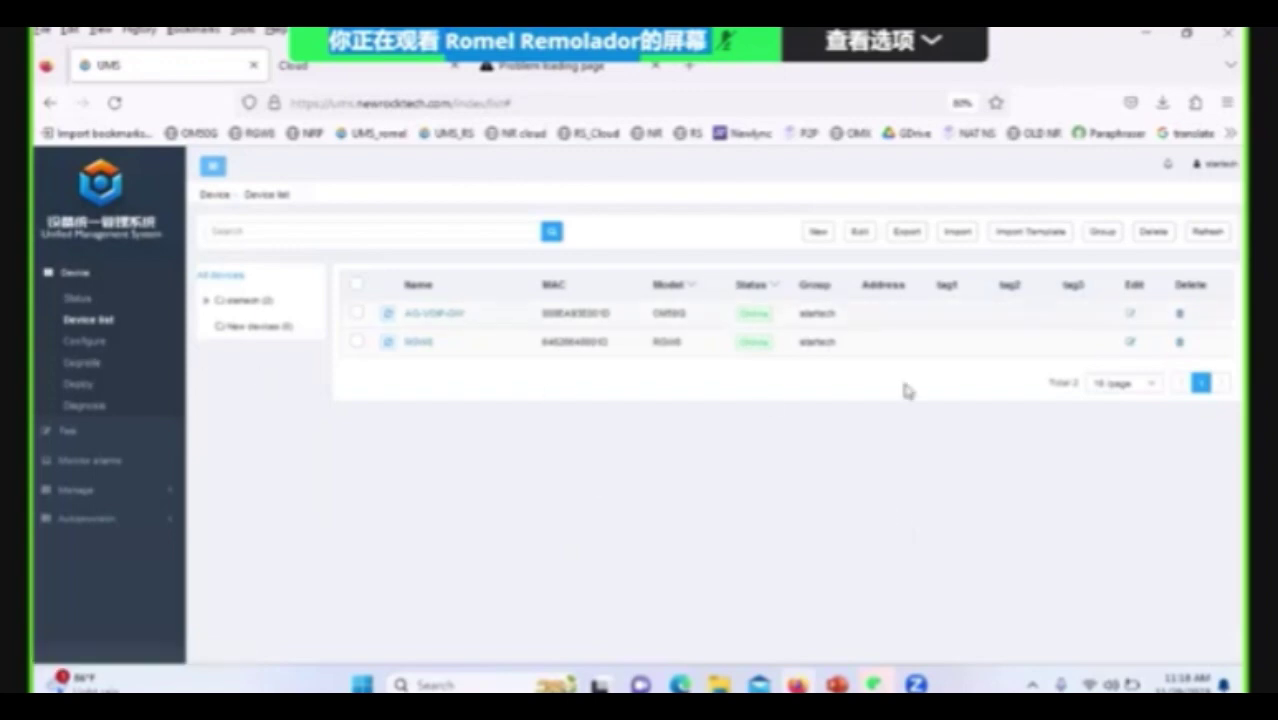
# Open the RGW8 gateway from the Configure list to view its details and four unregistered FXS lines.
pyautogui.click(88, 341)
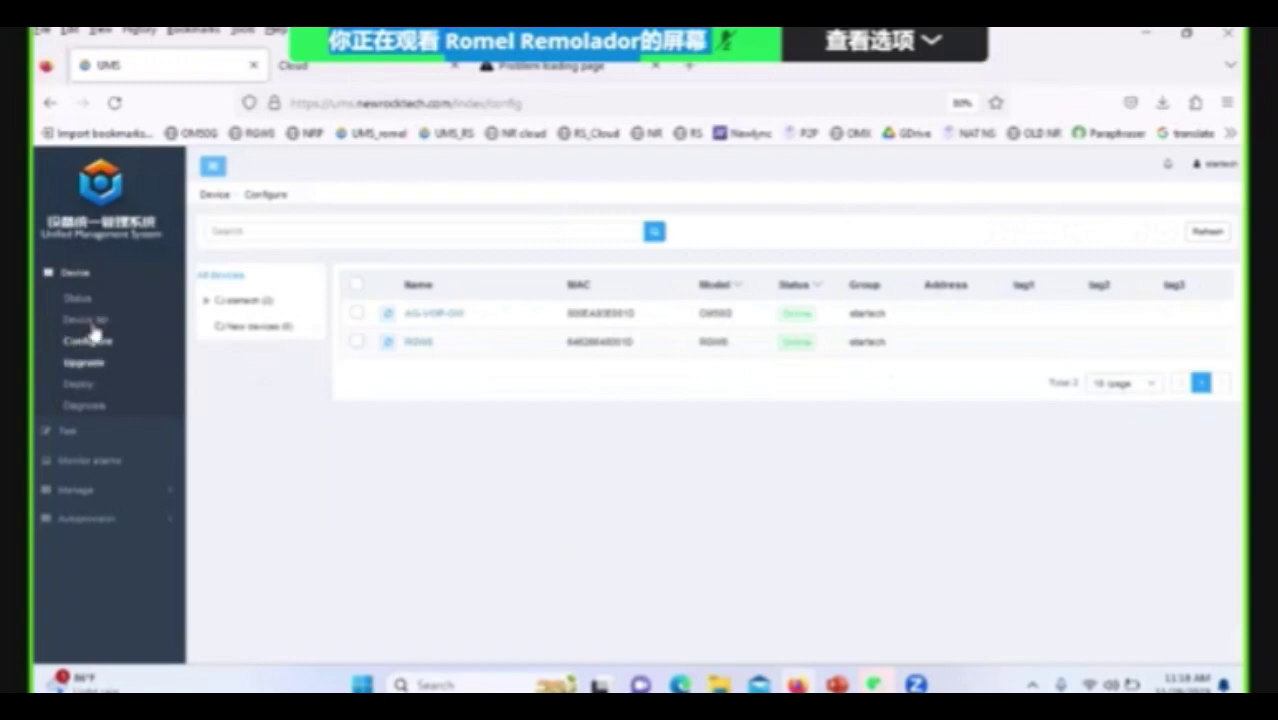
pyautogui.click(427, 347)
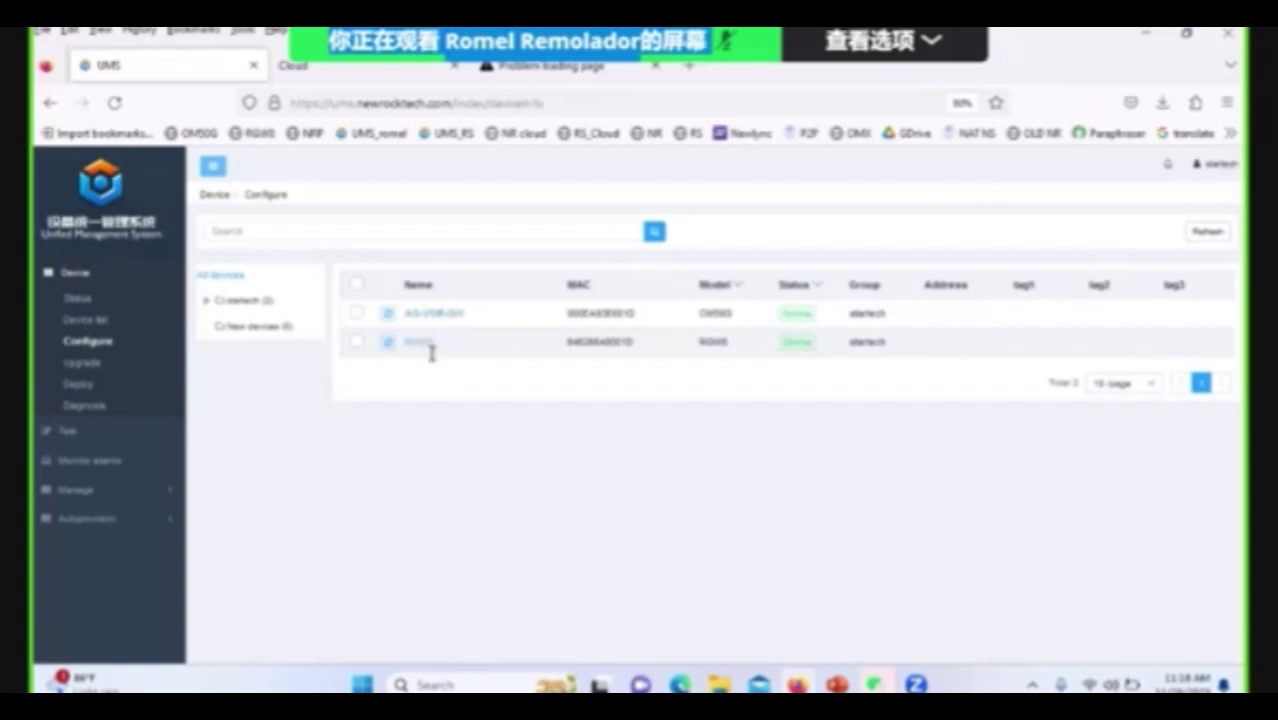
pyautogui.click(431, 347)
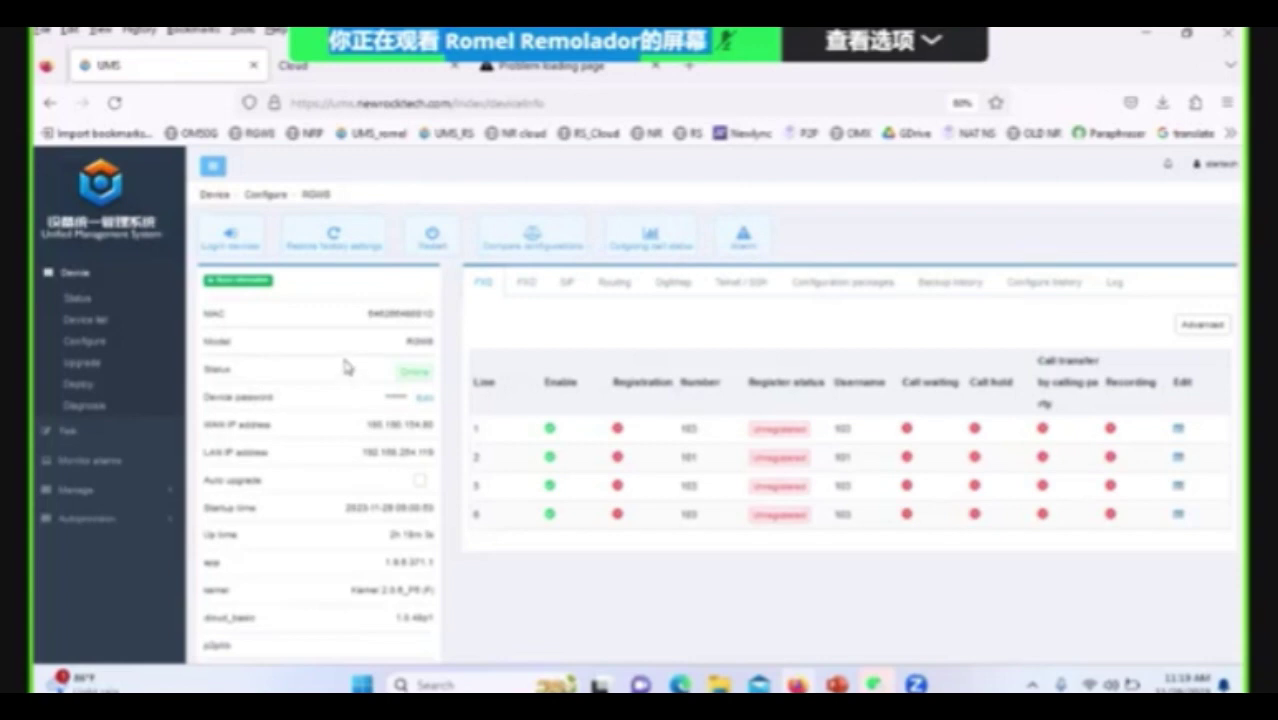
pyautogui.moveTo(419, 371)
pyautogui.scroll(-2, 378, 530)
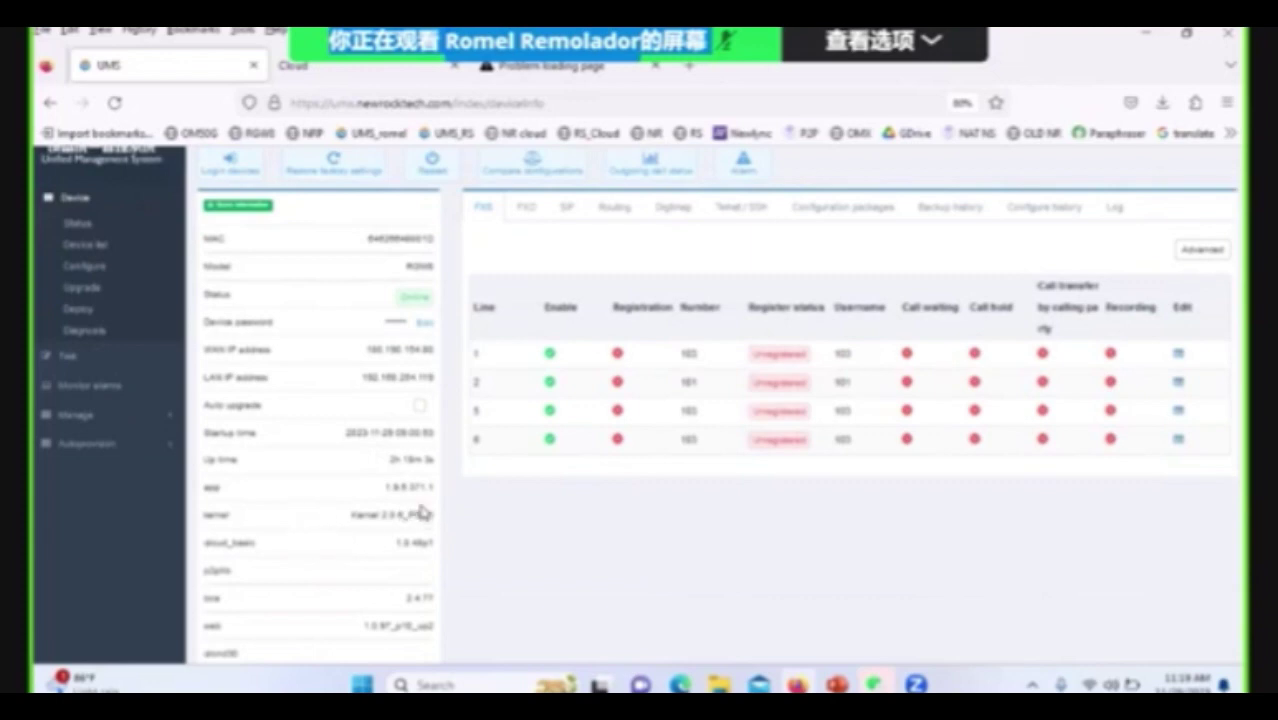
pyautogui.scroll(2, 420, 512)
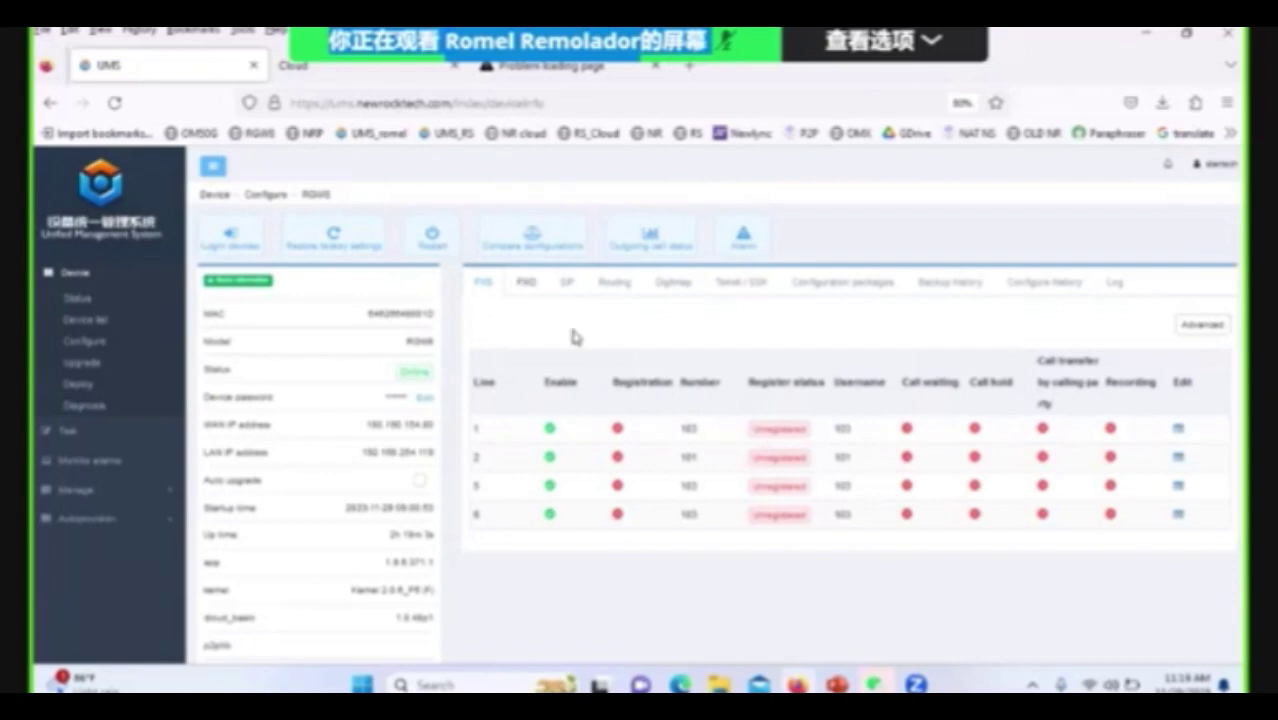
# Browse the gateway's FXO, SIP, routing, digit map and Telnet/SSH settings tabs.
pyautogui.click(527, 288)
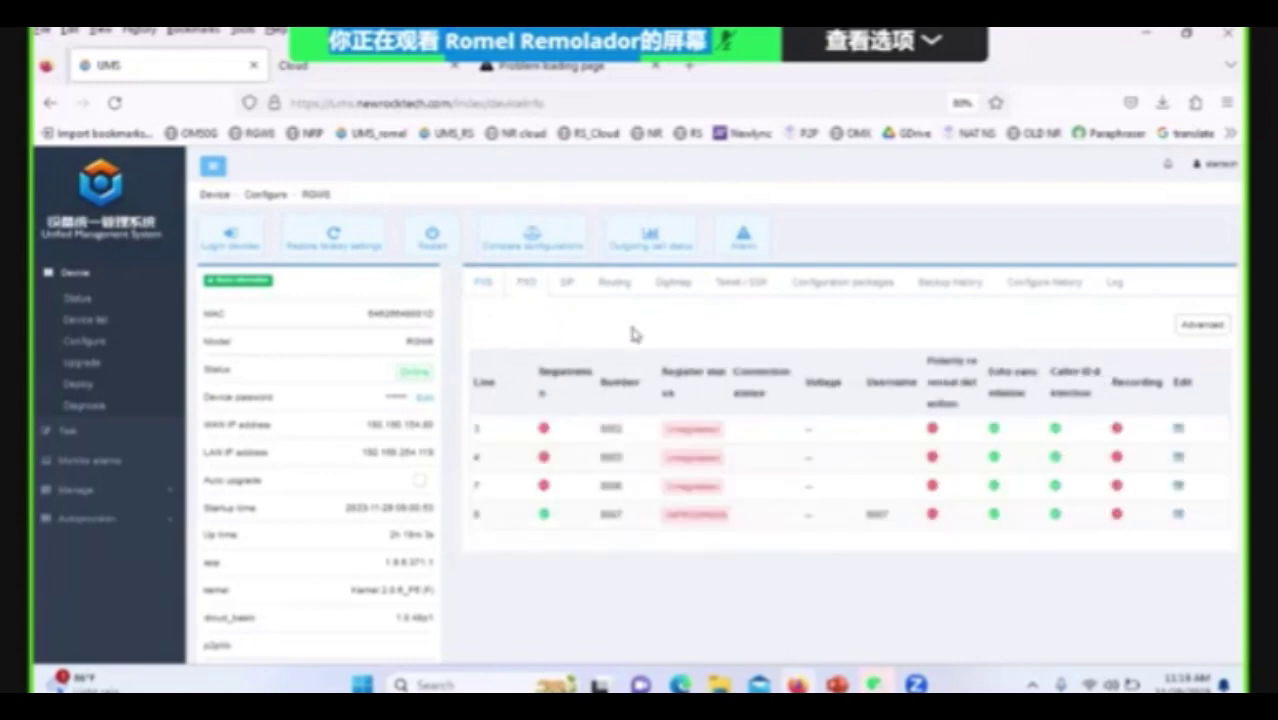
pyautogui.click(569, 286)
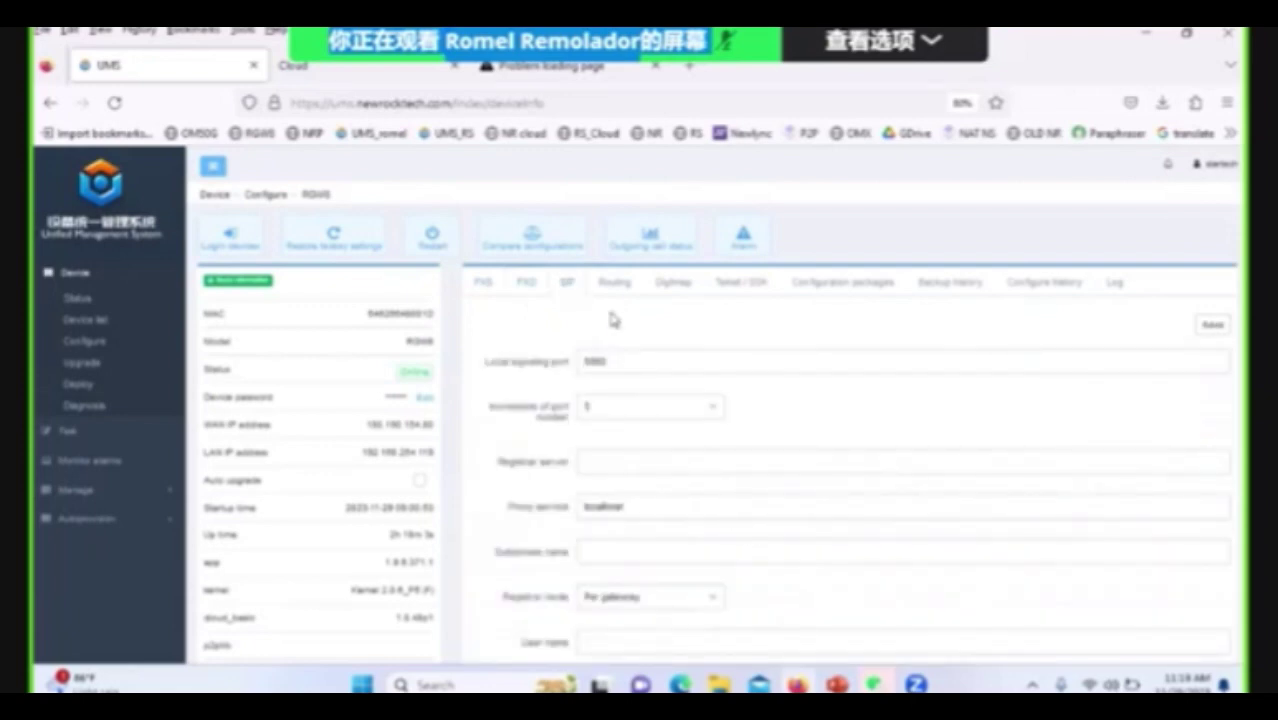
pyautogui.click(614, 284)
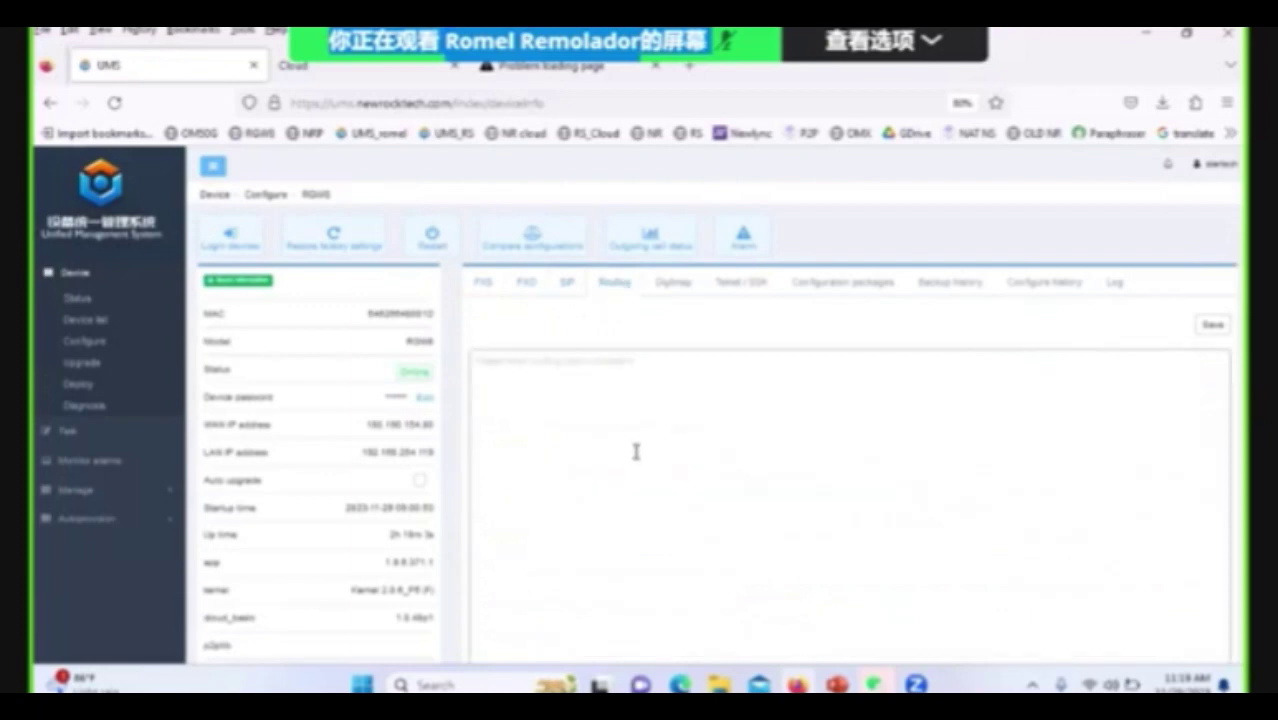
pyautogui.click(679, 290)
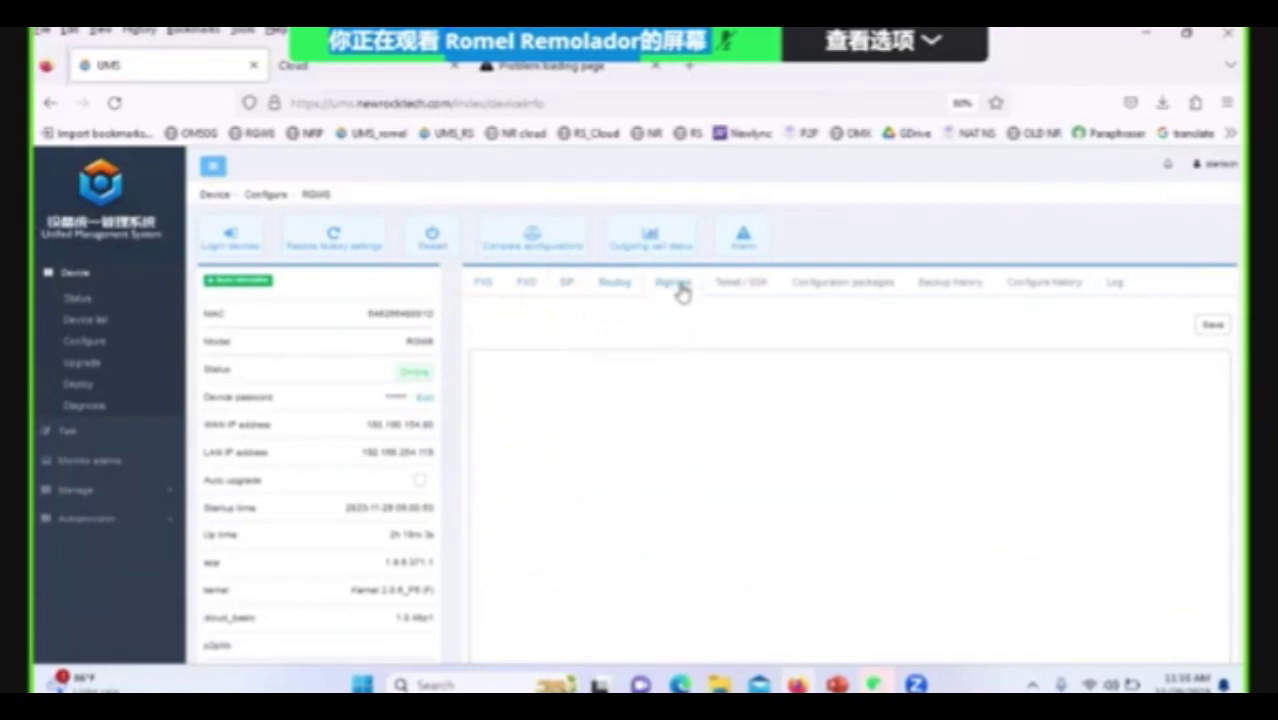
pyautogui.click(728, 287)
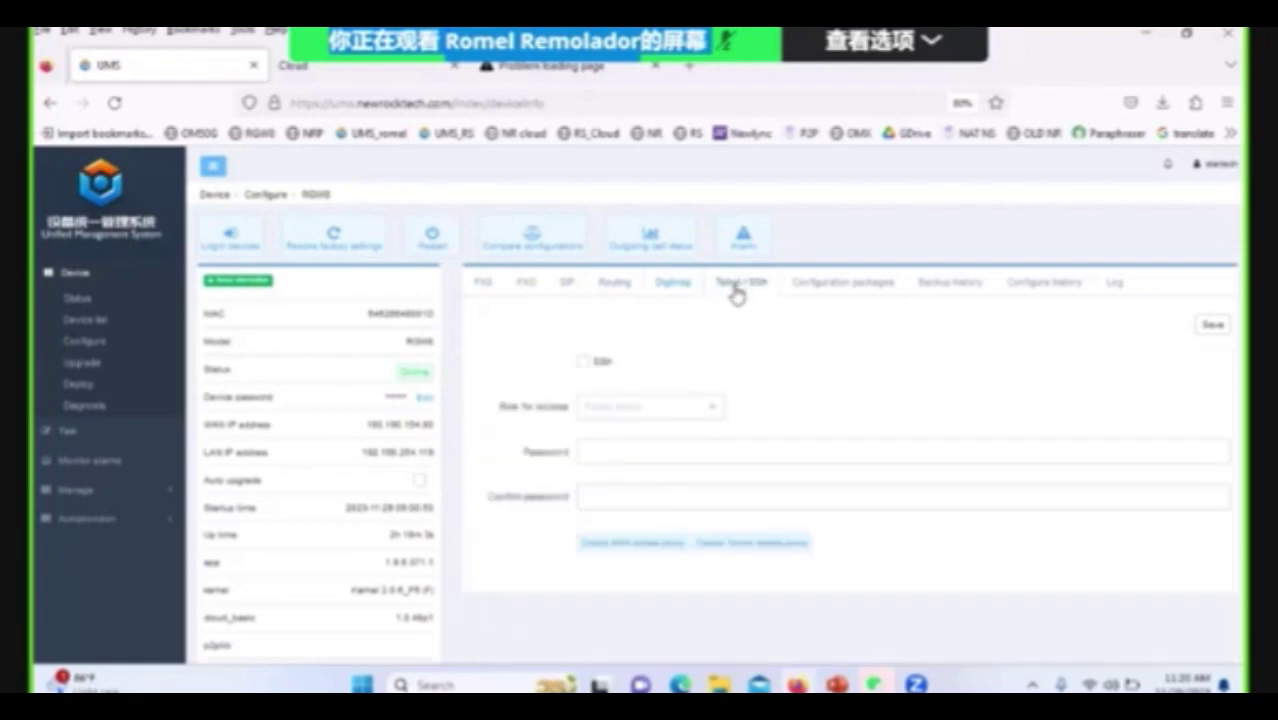
# Review configuration packages, backup history and configure history, ending on the six log files.
pyautogui.click(845, 295)
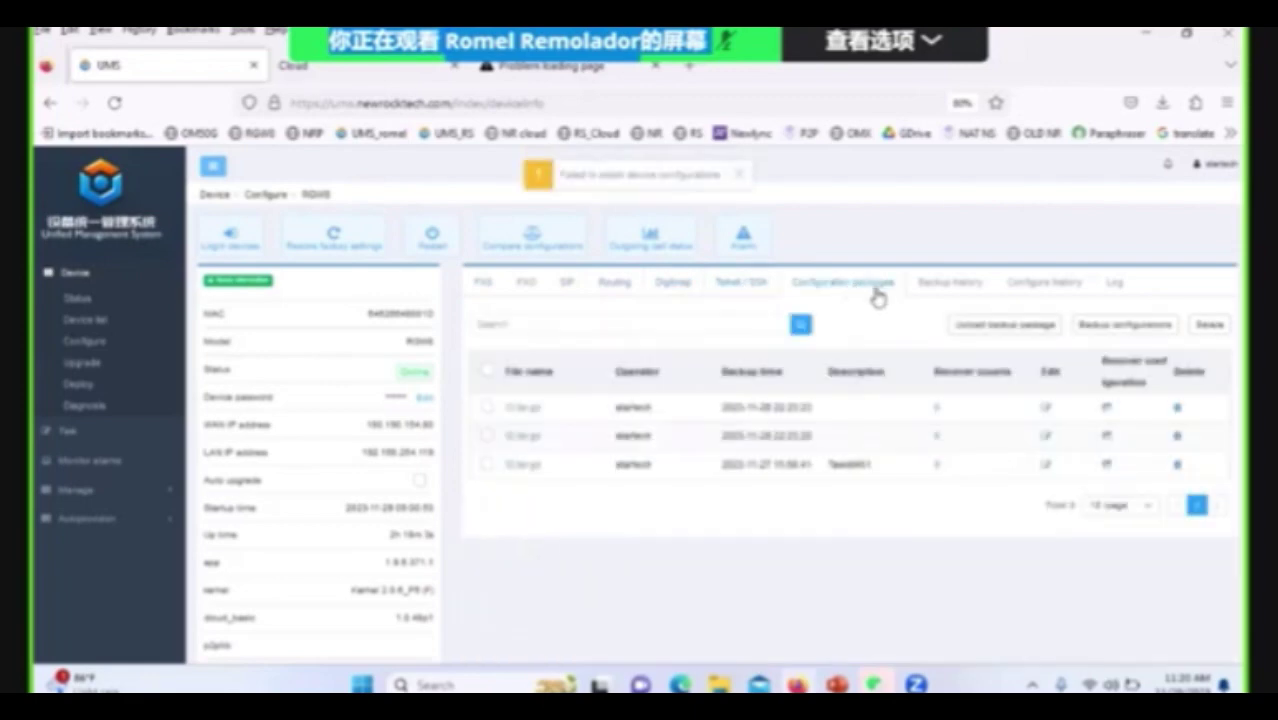
pyautogui.click(931, 293)
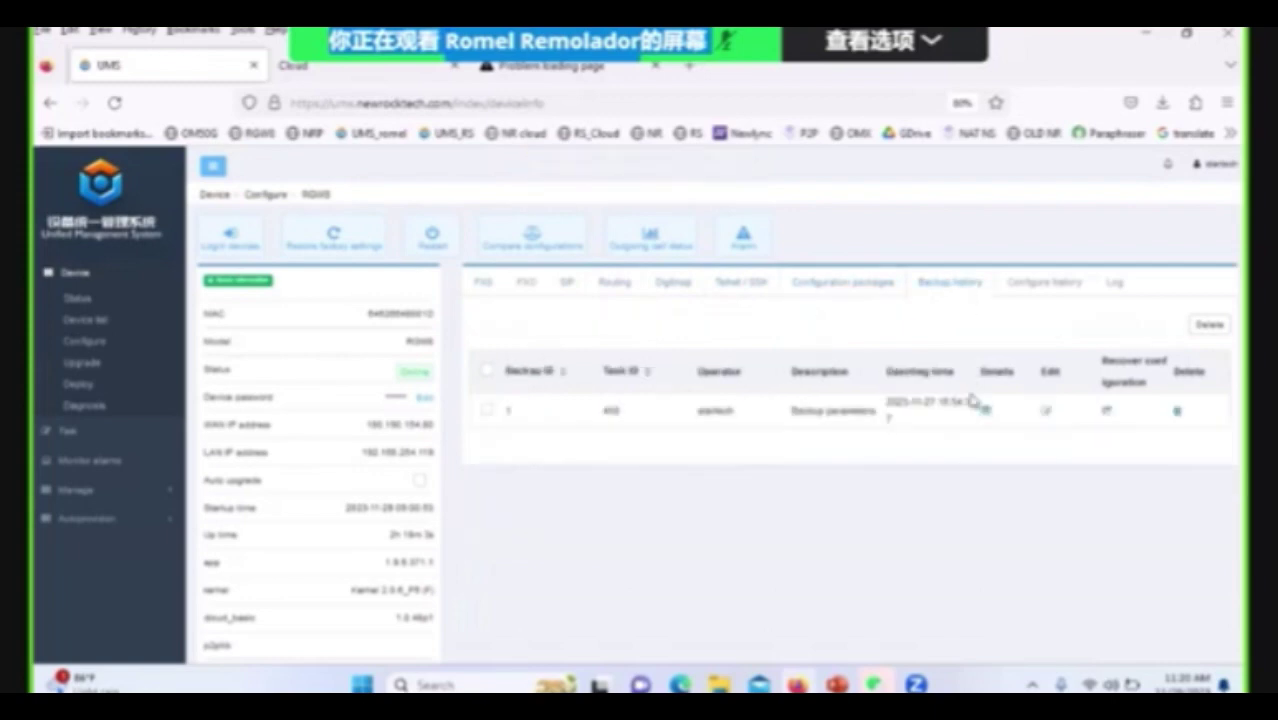
pyautogui.click(1055, 290)
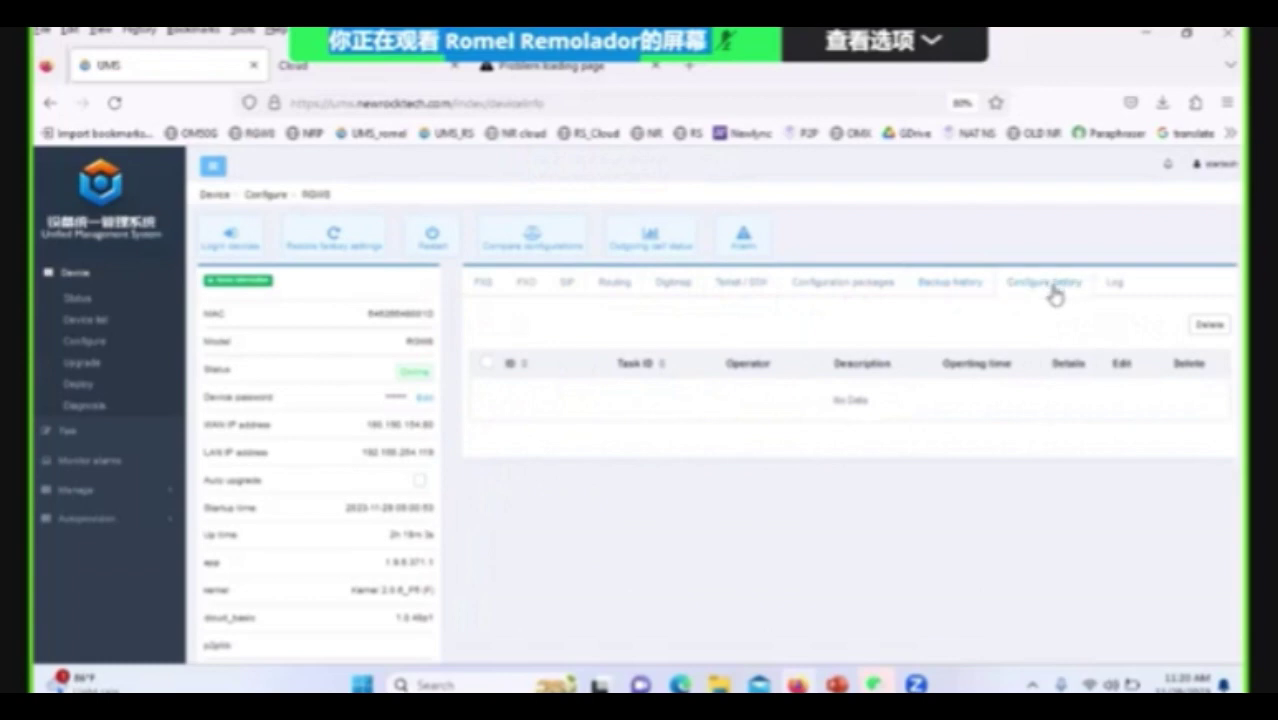
pyautogui.click(1117, 290)
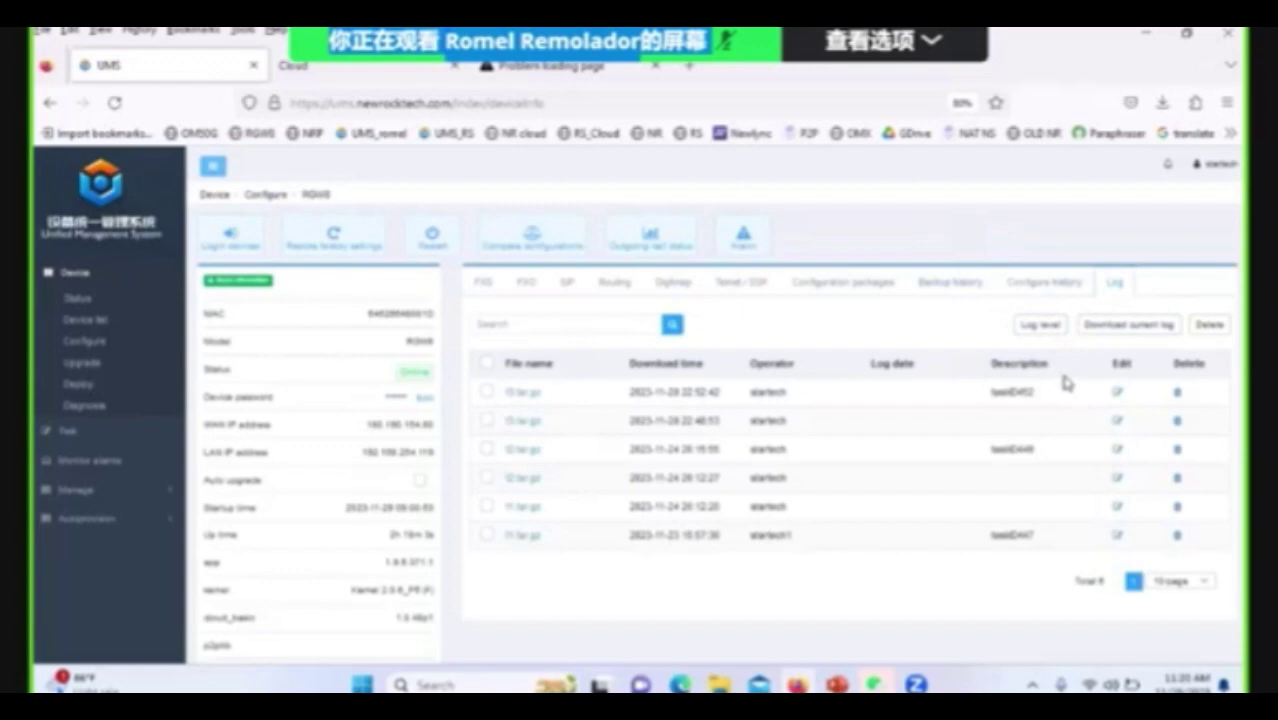
# Check the log level without changes, revisit FXS lines, then open AG-VOIP-GW from the Configure list.
pyautogui.click(1020, 334)
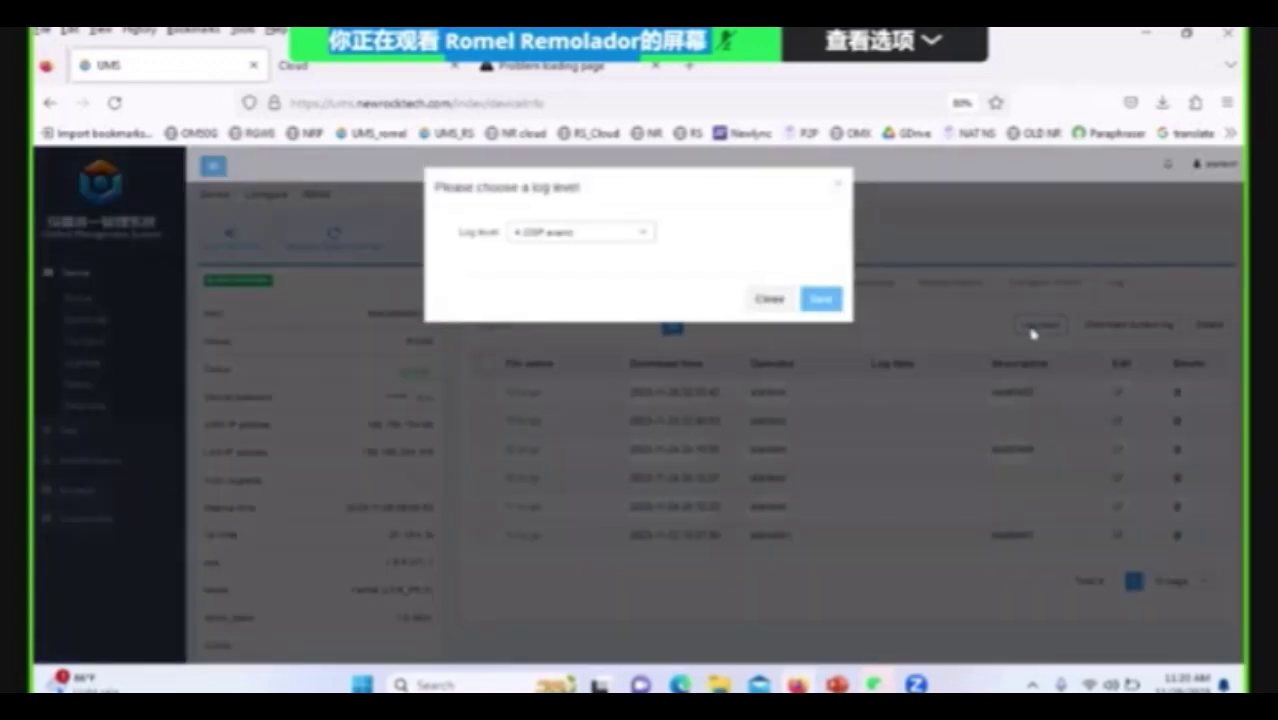
pyautogui.click(770, 302)
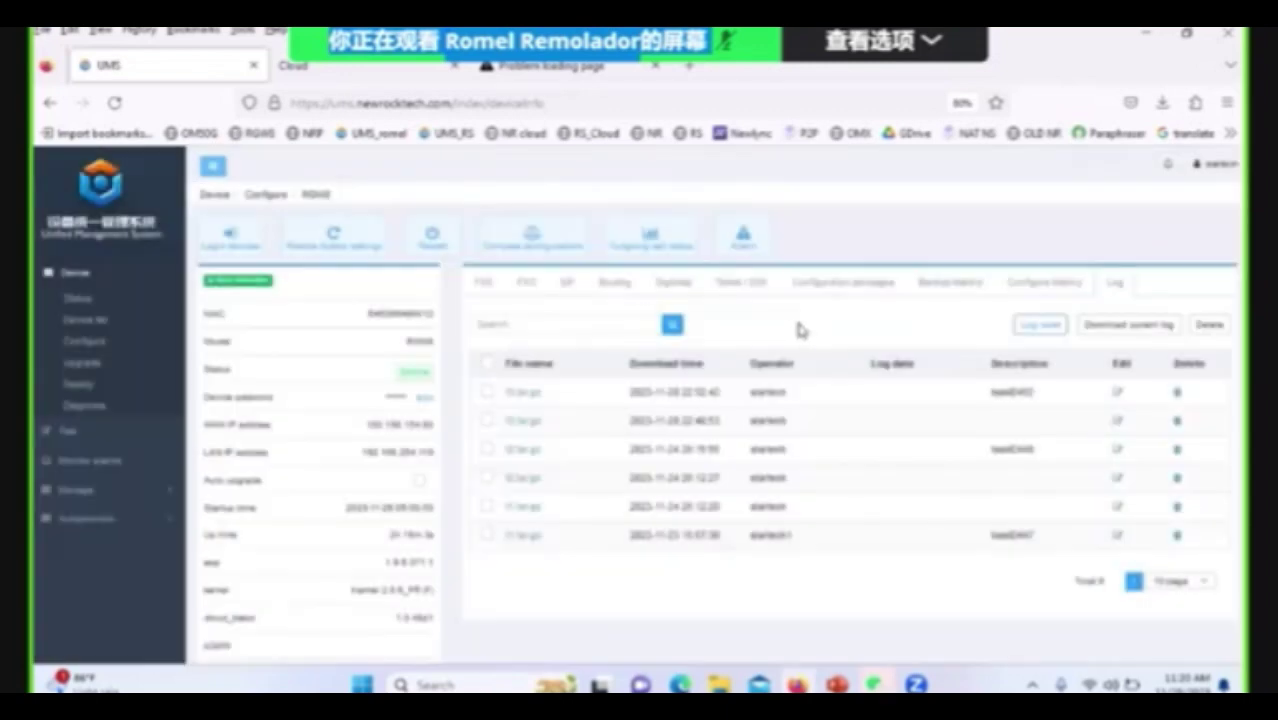
pyautogui.click(483, 286)
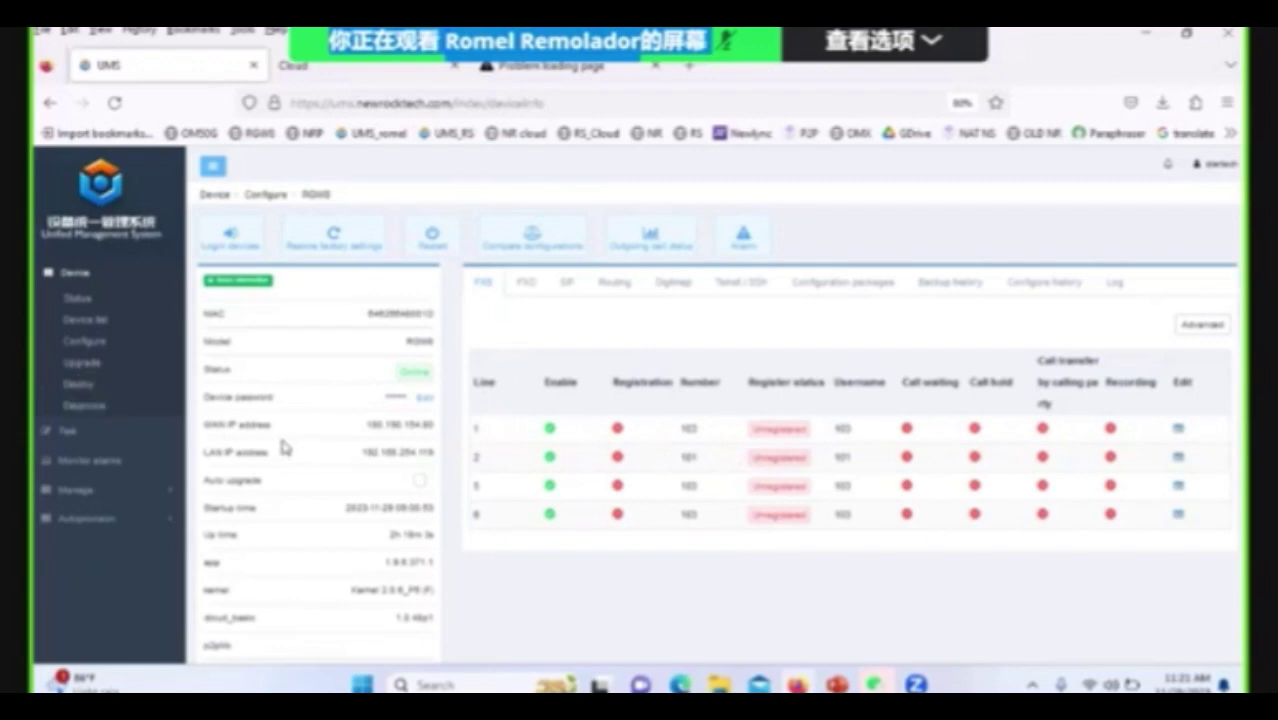
pyautogui.click(92, 341)
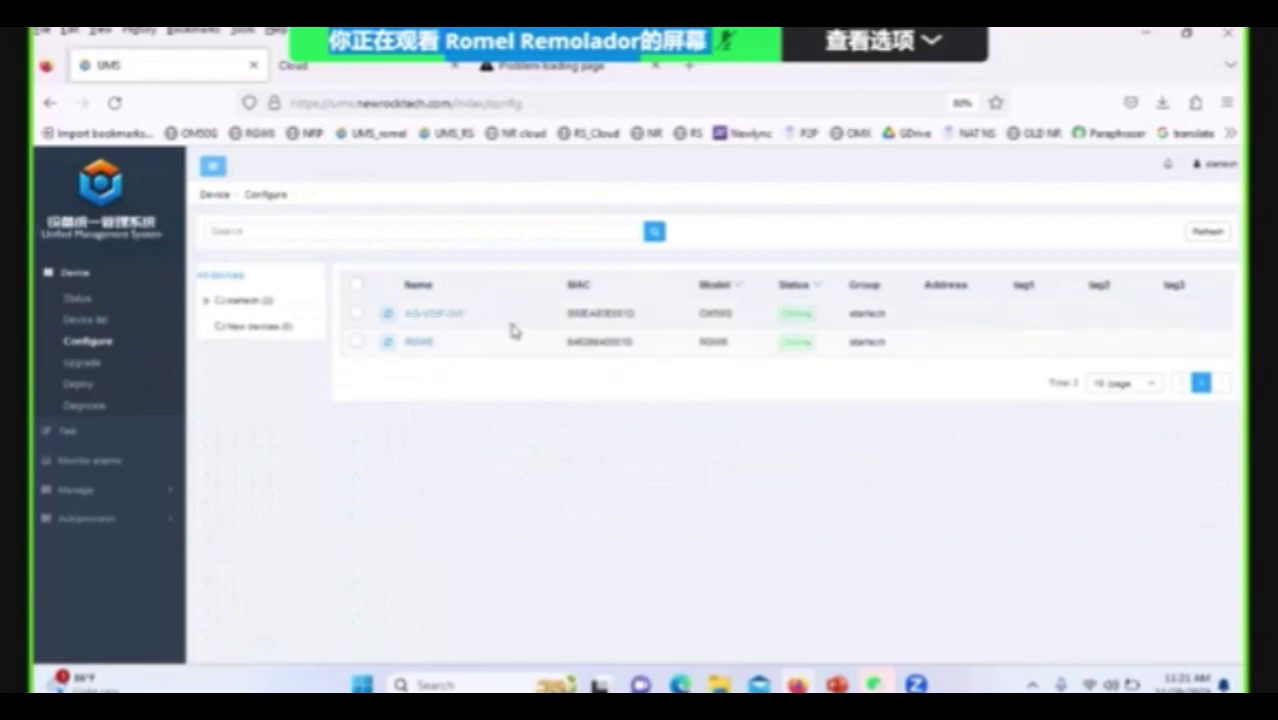
pyautogui.click(455, 317)
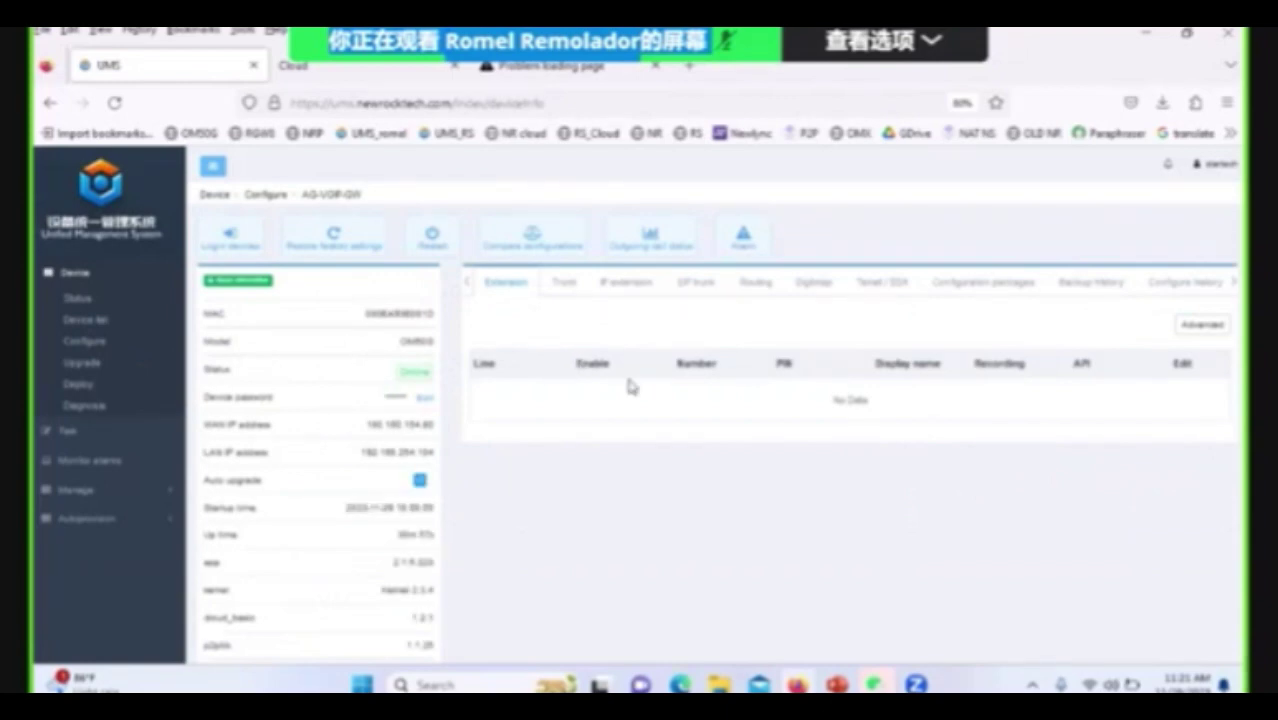
pyautogui.click(628, 284)
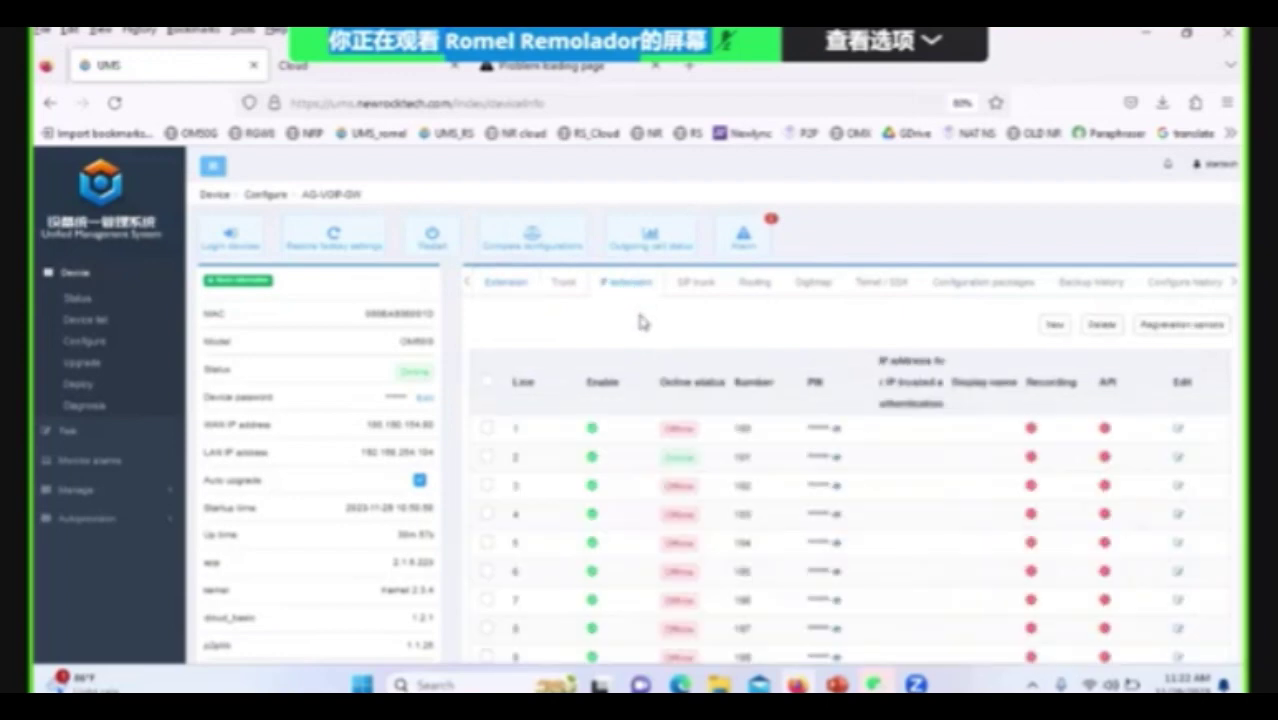
pyautogui.click(846, 487)
pyautogui.moveTo(366, 450); pyautogui.dragTo(428, 452)
pyautogui.tripleClick(440, 462)
pyautogui.hotkey('ctrl', 'c')
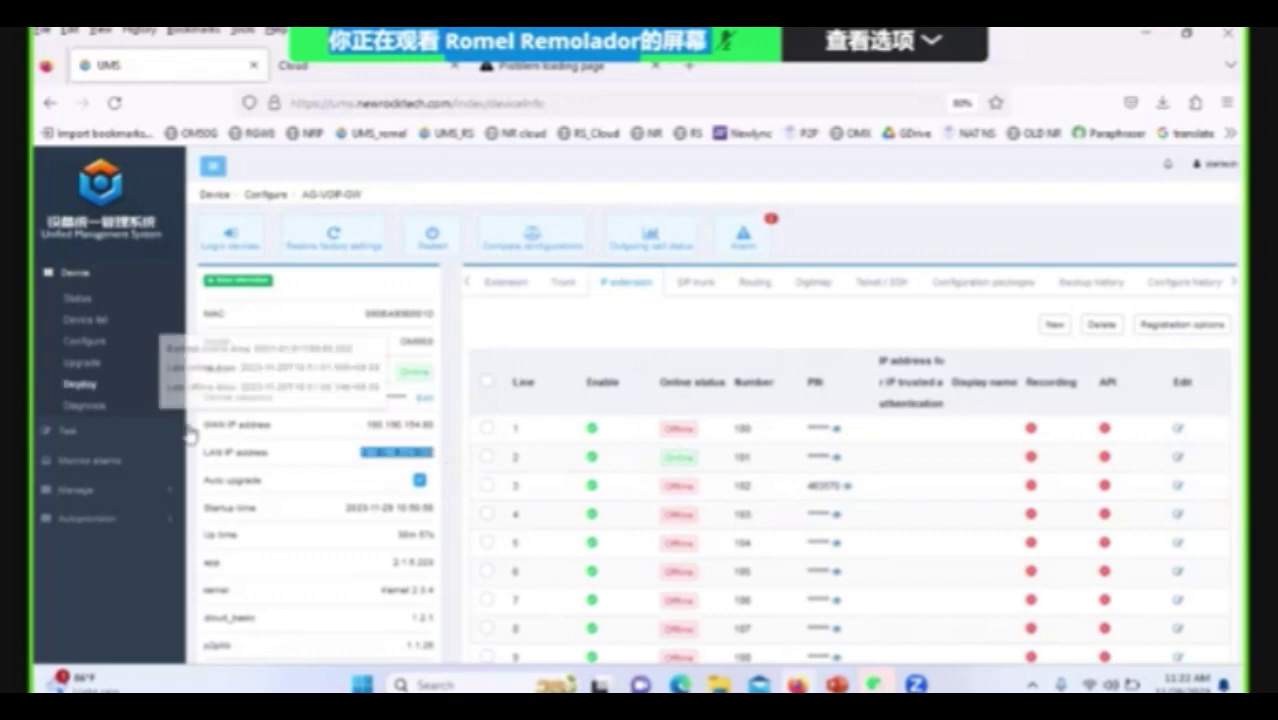
pyautogui.click(87, 356)
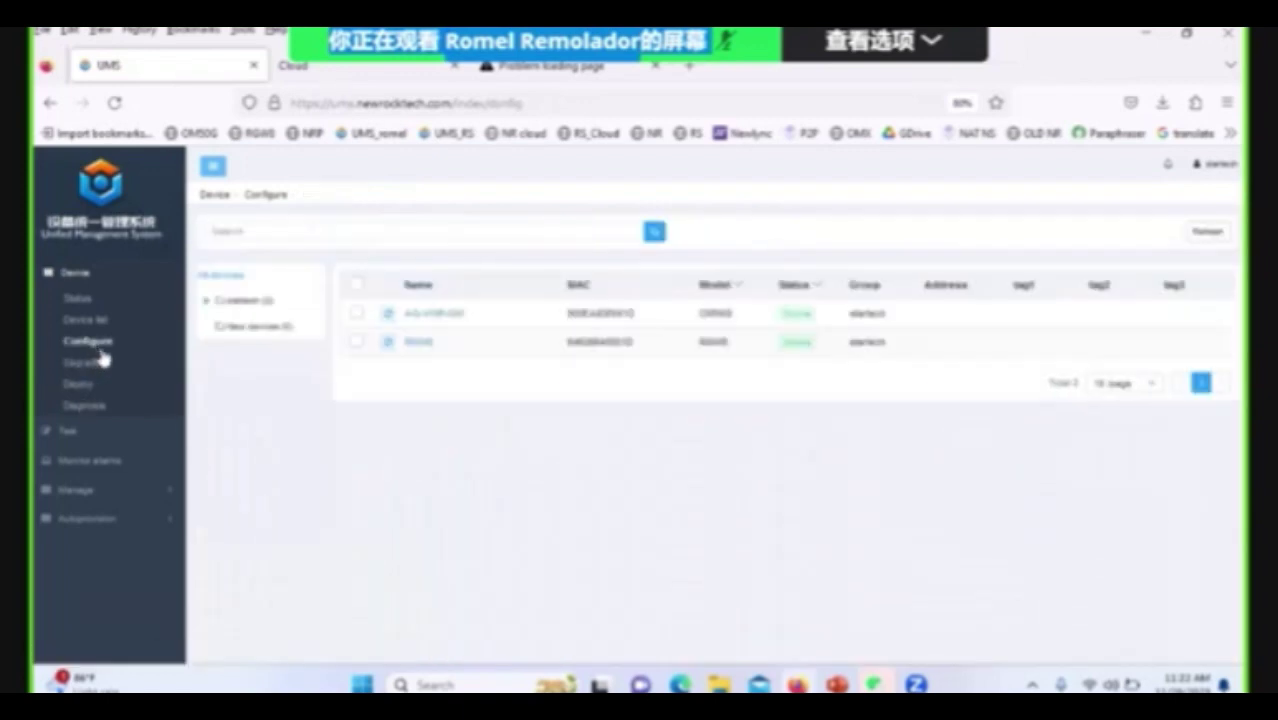
# Set the gateway's SIP register server to 192.168.254.104 with user 102 and its password, and save.
pyautogui.click(420, 350)
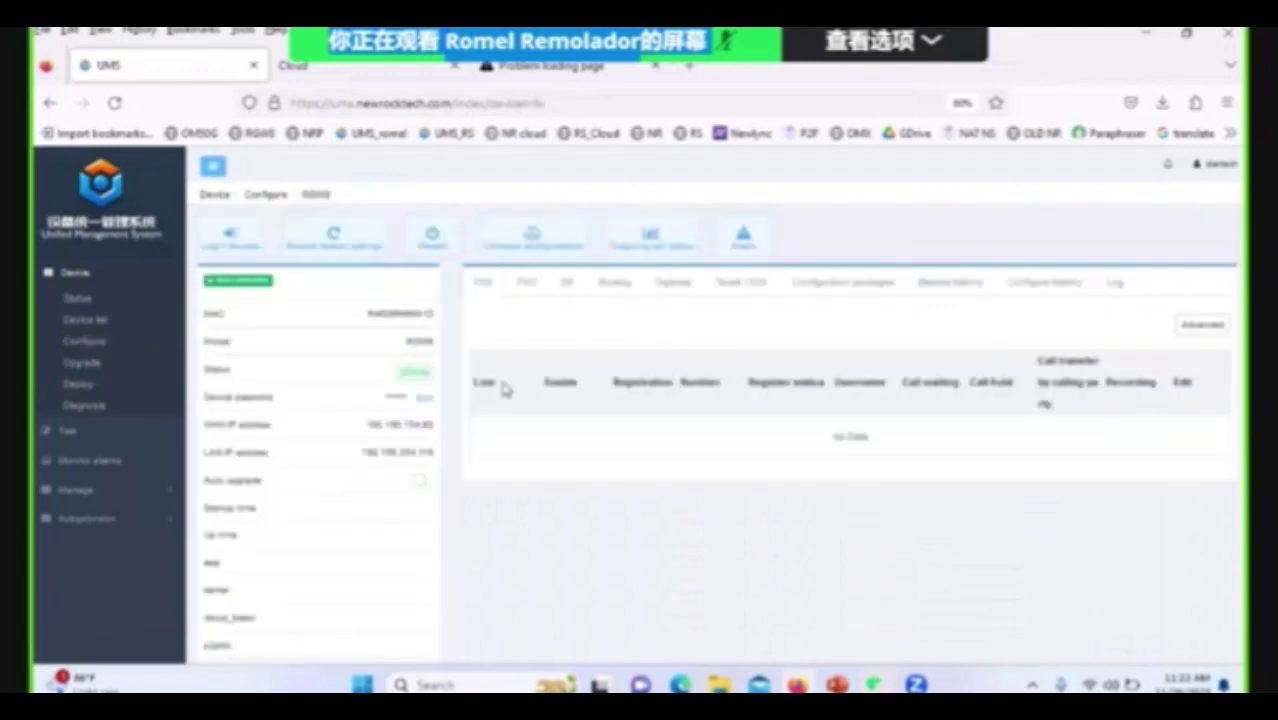
pyautogui.click(568, 284)
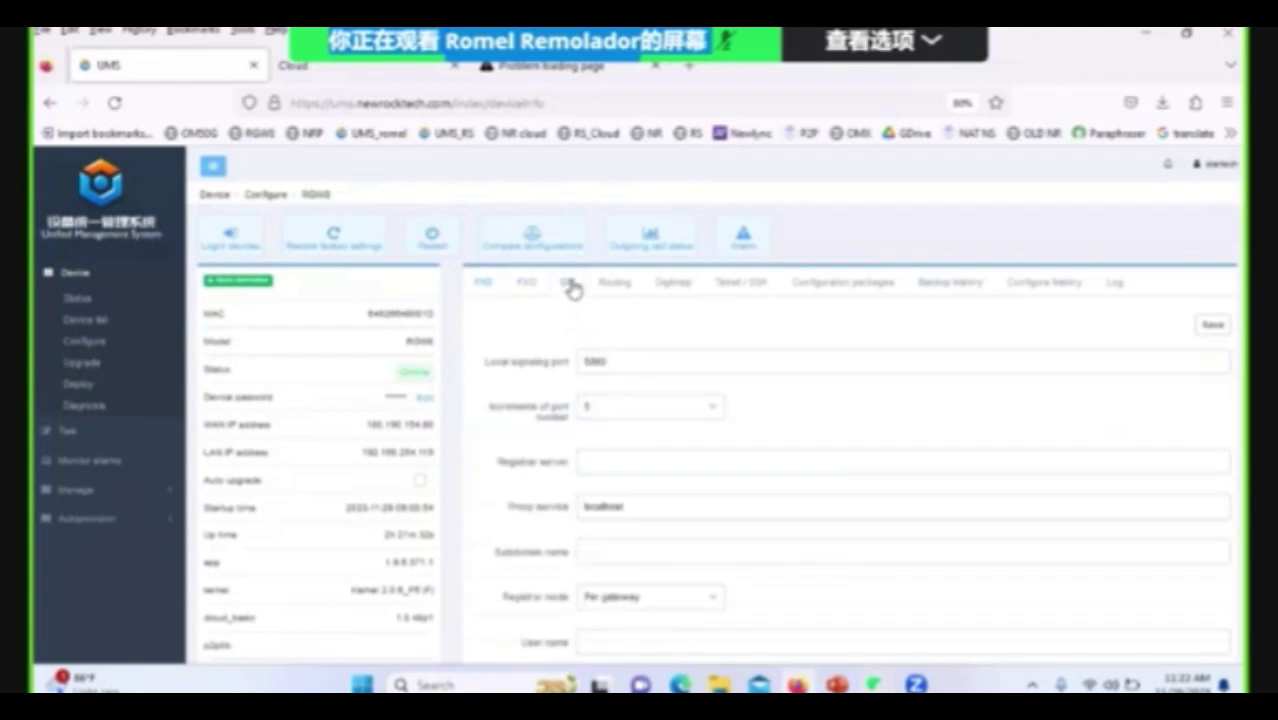
pyautogui.click(633, 465)
pyautogui.hotkey('ctrl', 'v')
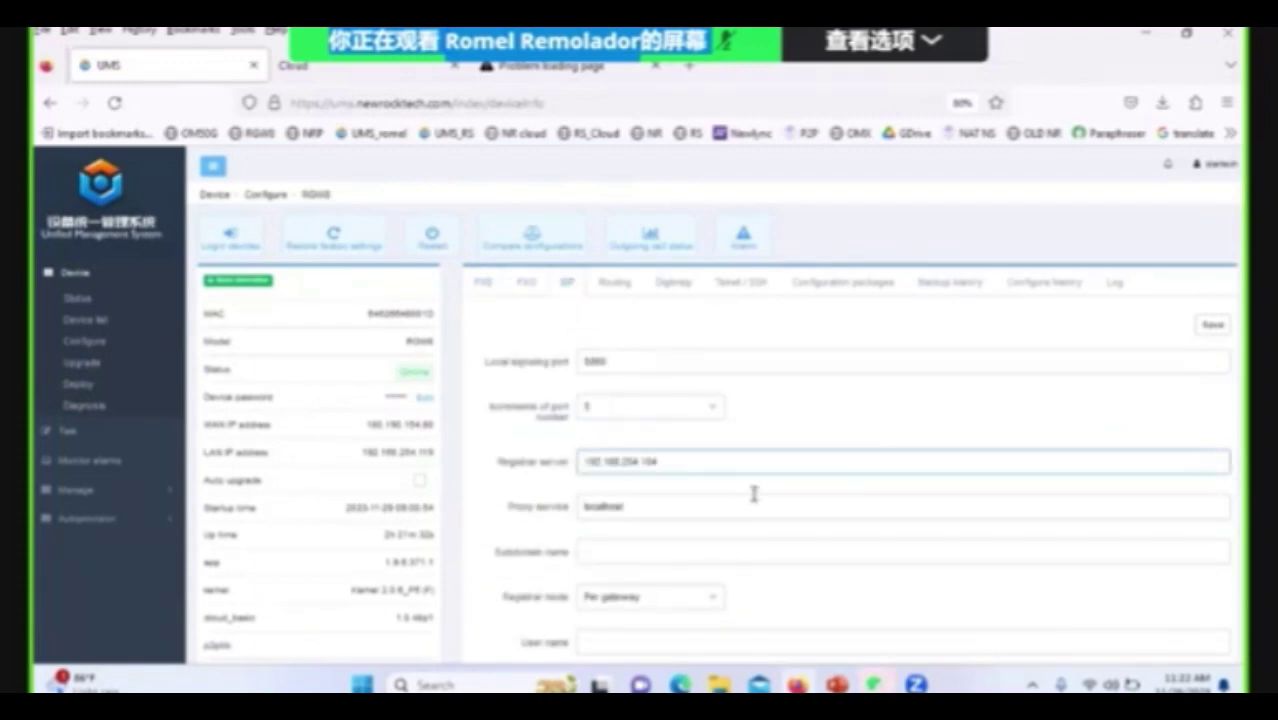
pyautogui.scroll(-1, 730, 500)
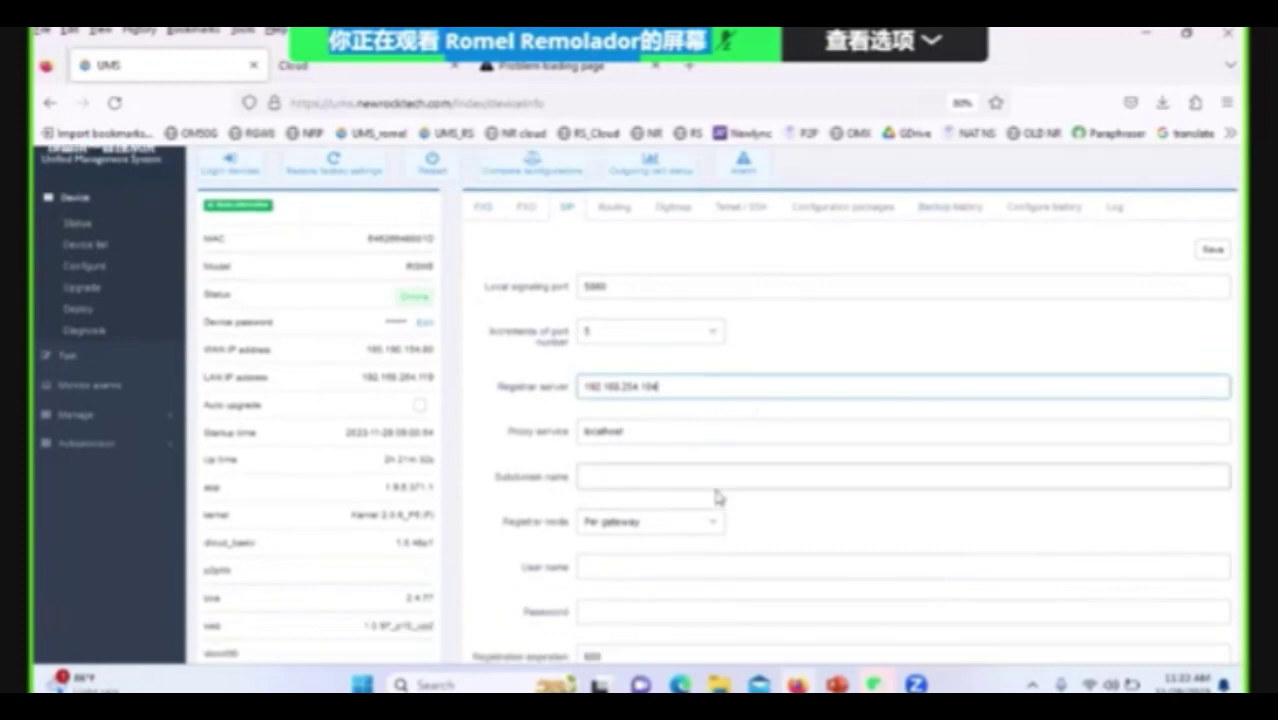
pyautogui.click(738, 563)
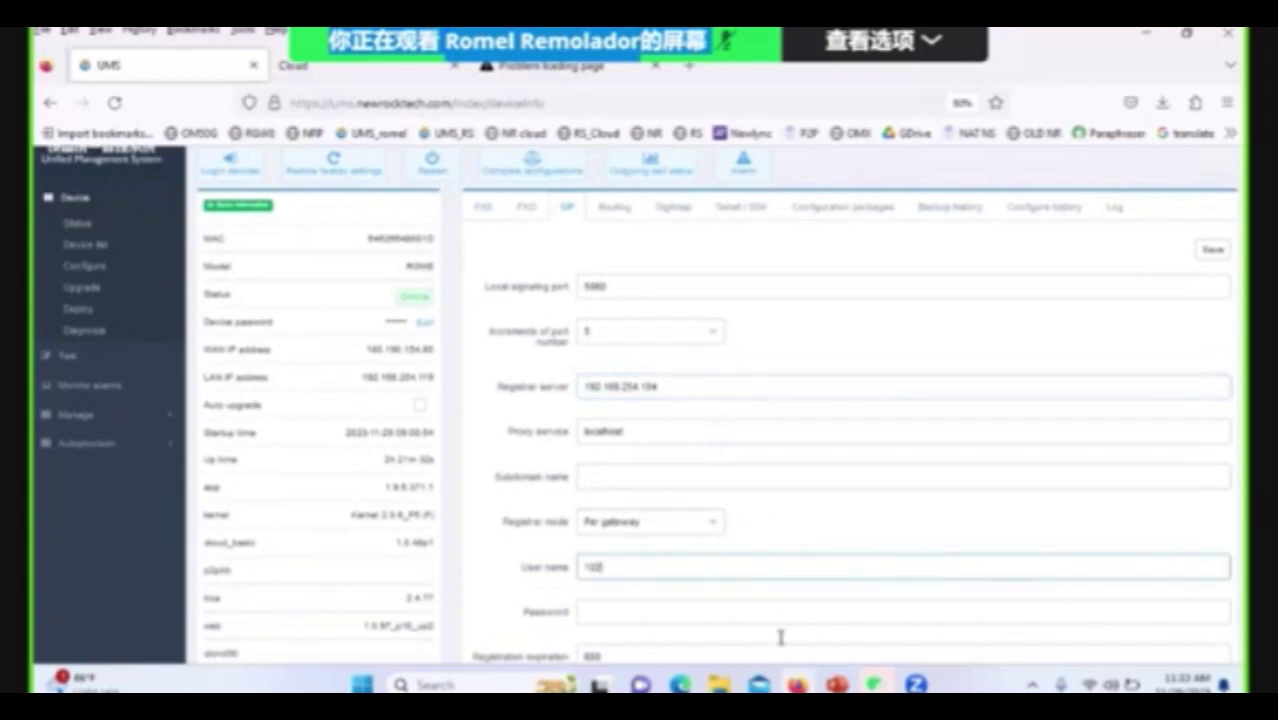
pyautogui.click(718, 612)
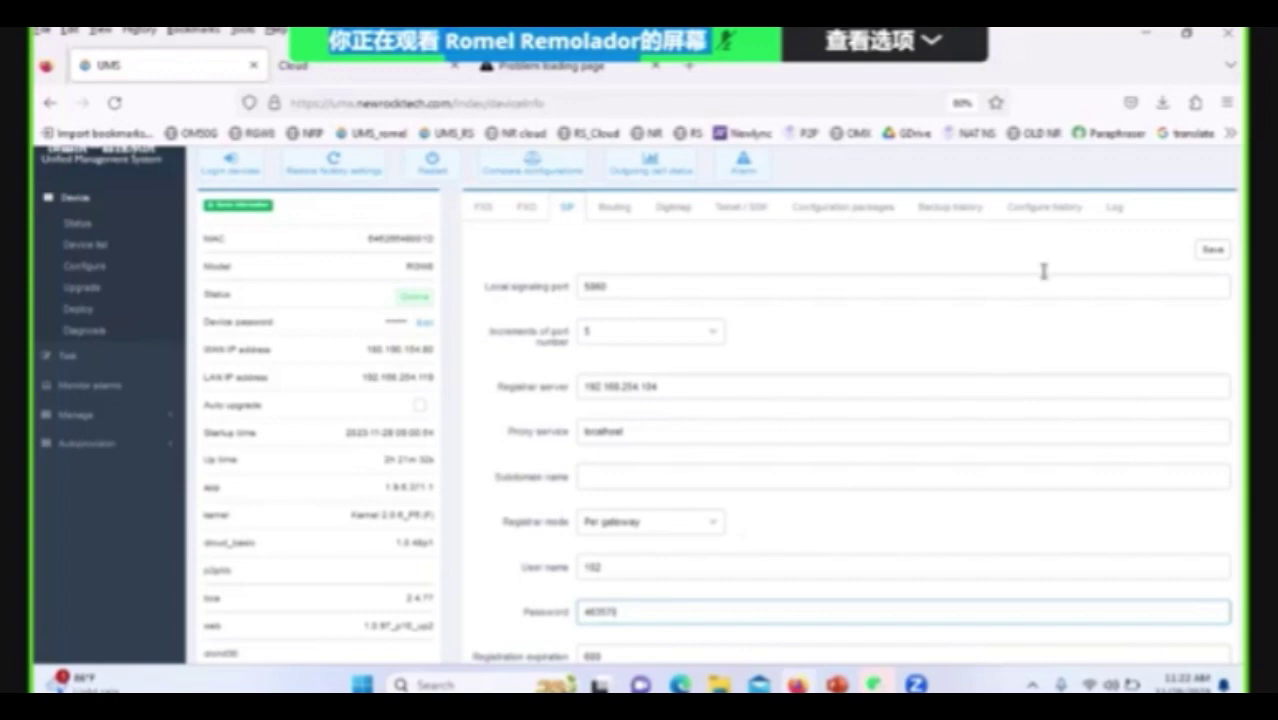
pyautogui.click(1206, 256)
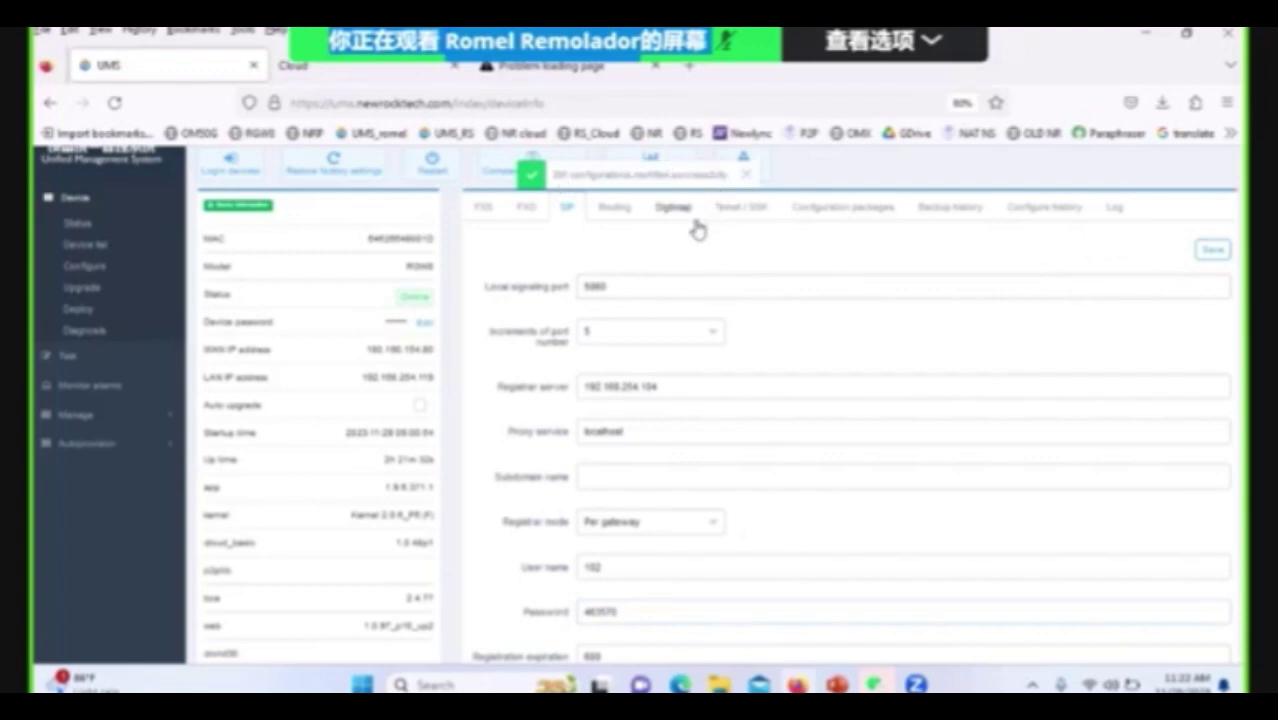
# Compare the FXO and FXS tabs to confirm all four FXS lines show Register success.
pyautogui.click(519, 212)
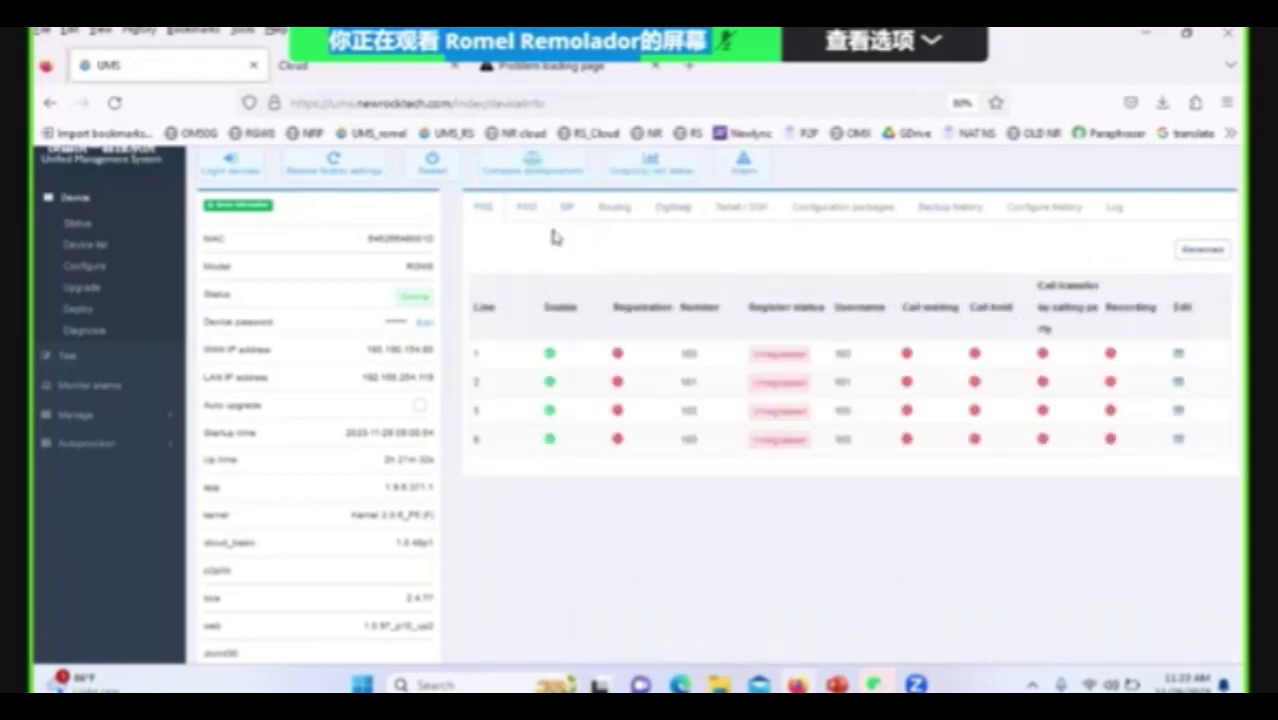
pyautogui.scroll(-2, 738, 385)
pyautogui.scroll(2, 738, 385)
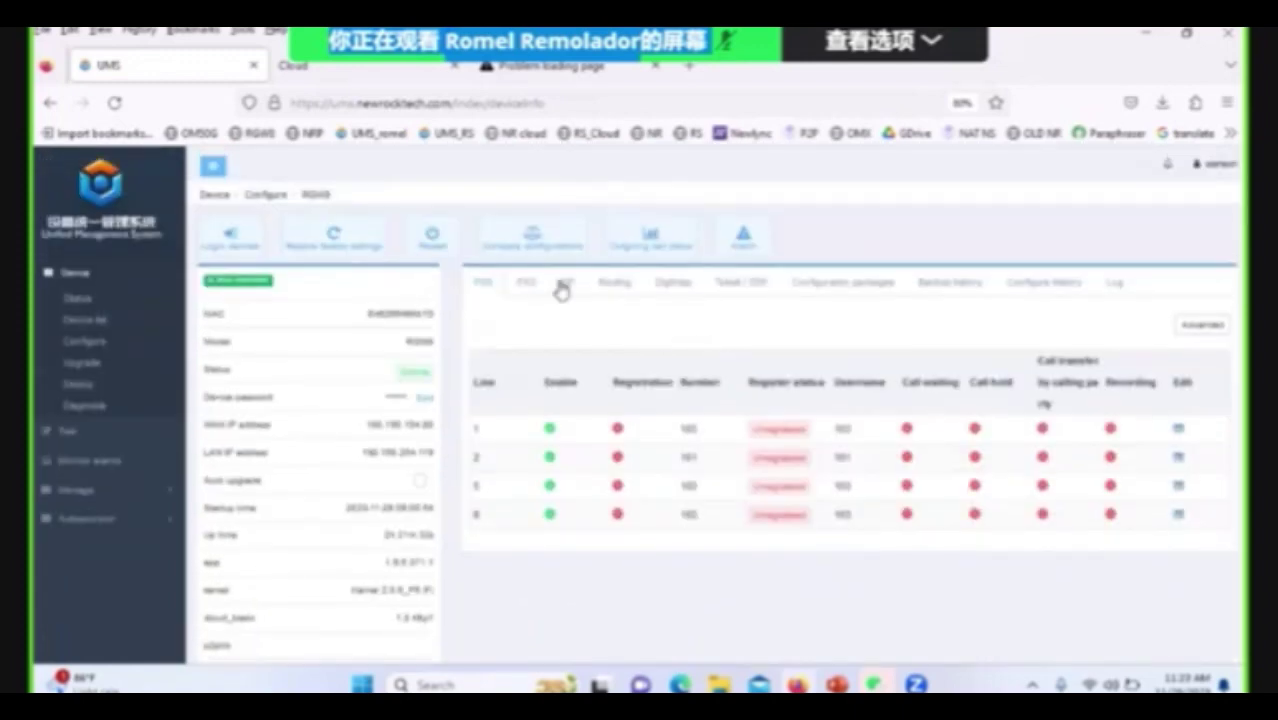
pyautogui.click(538, 290)
pyautogui.click(483, 283)
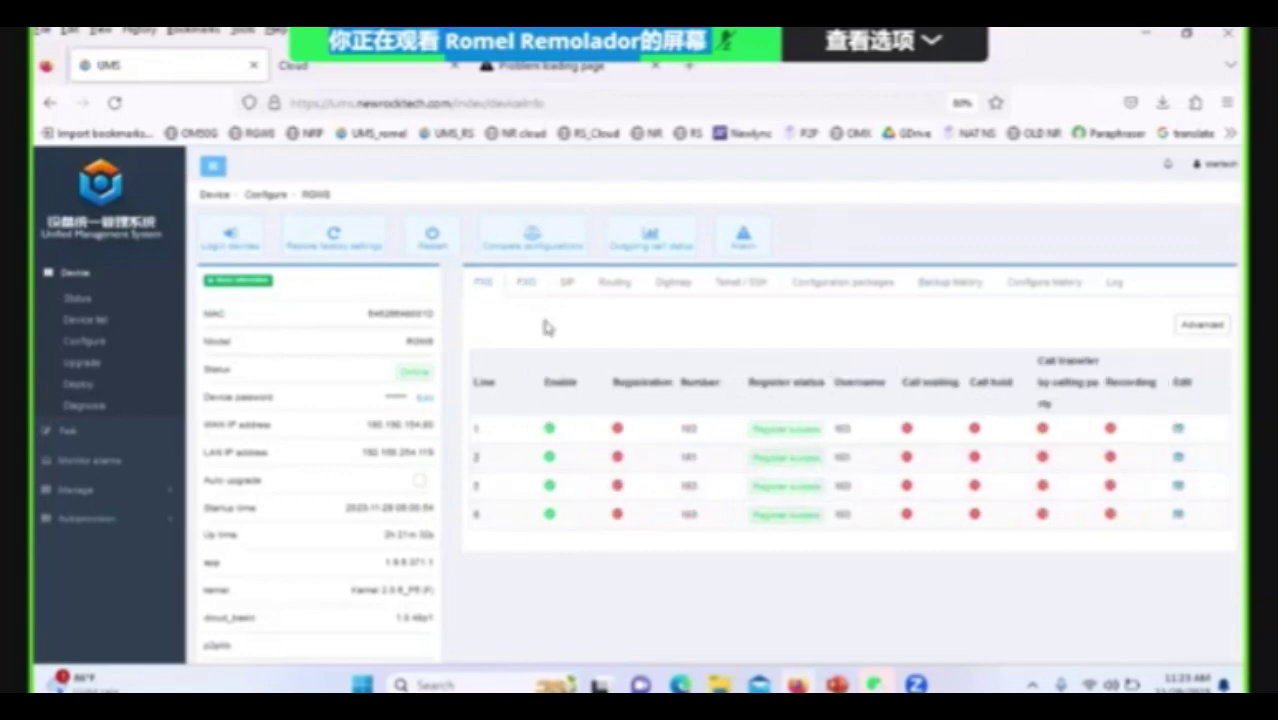
pyautogui.click(528, 288)
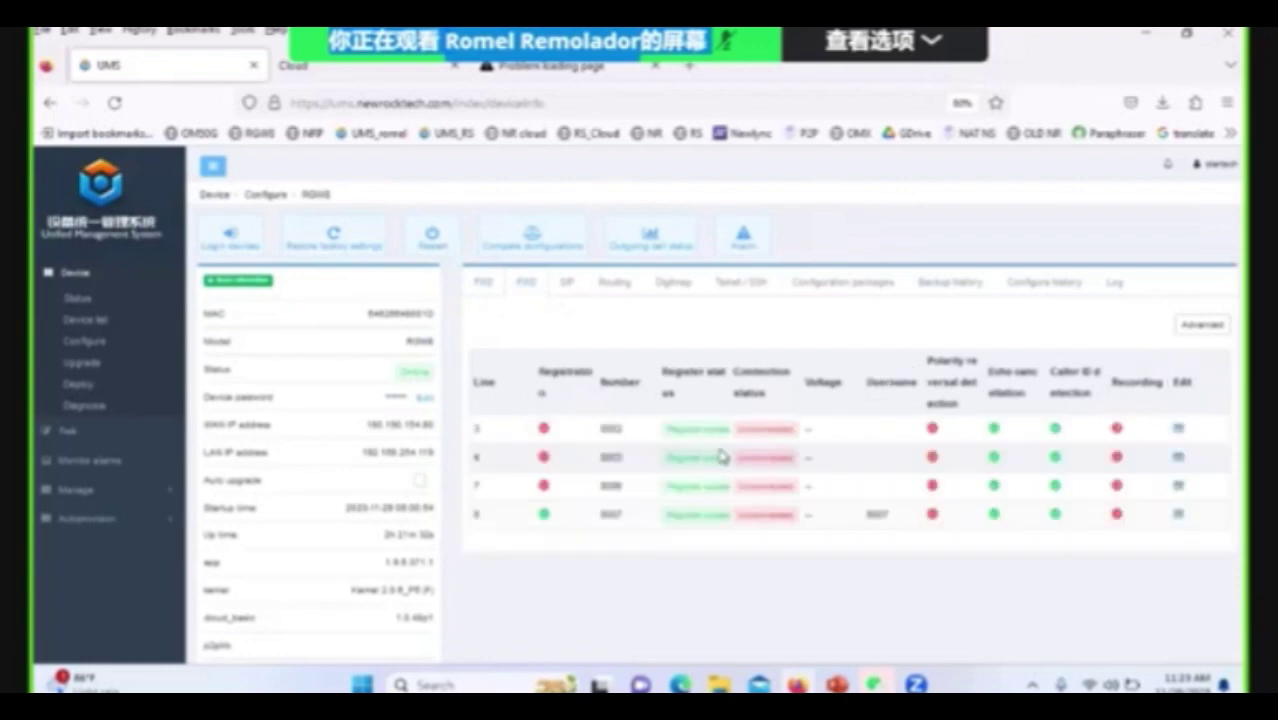
pyautogui.click(482, 285)
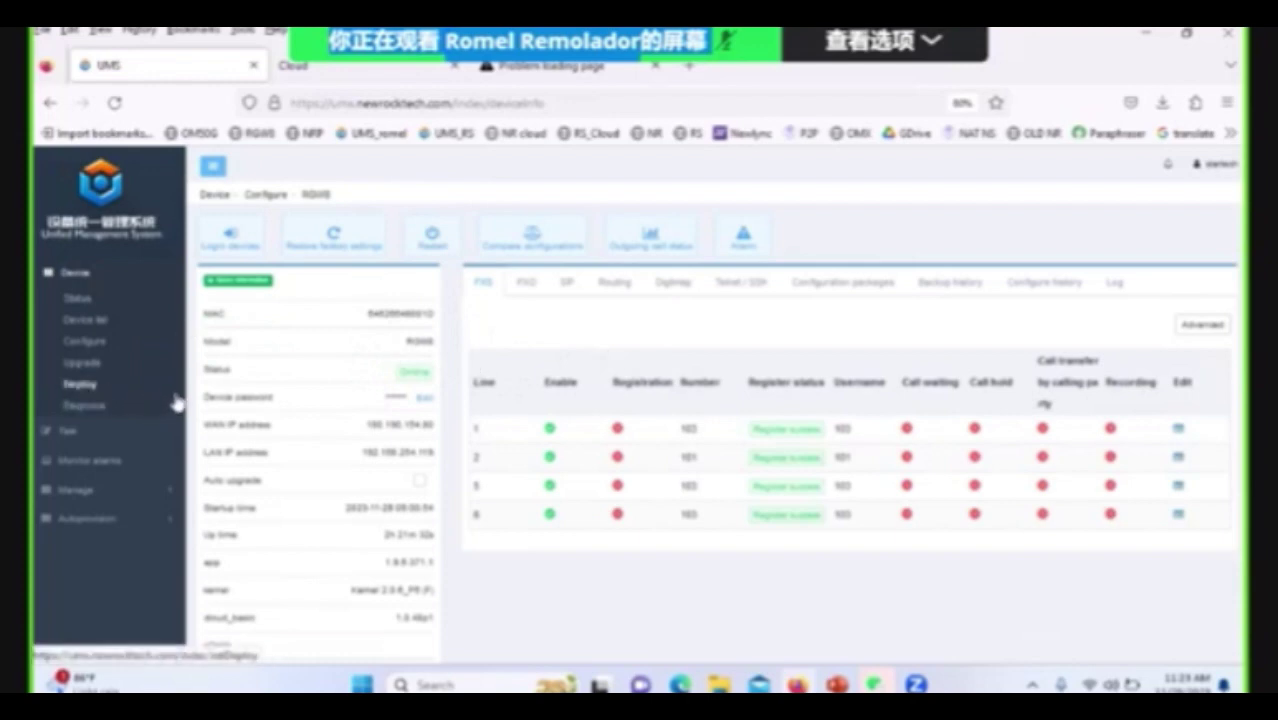
# Go from Device > Upgrade to Manage > Upgrade package to list the four uploaded firmware packages.
pyautogui.click(93, 370)
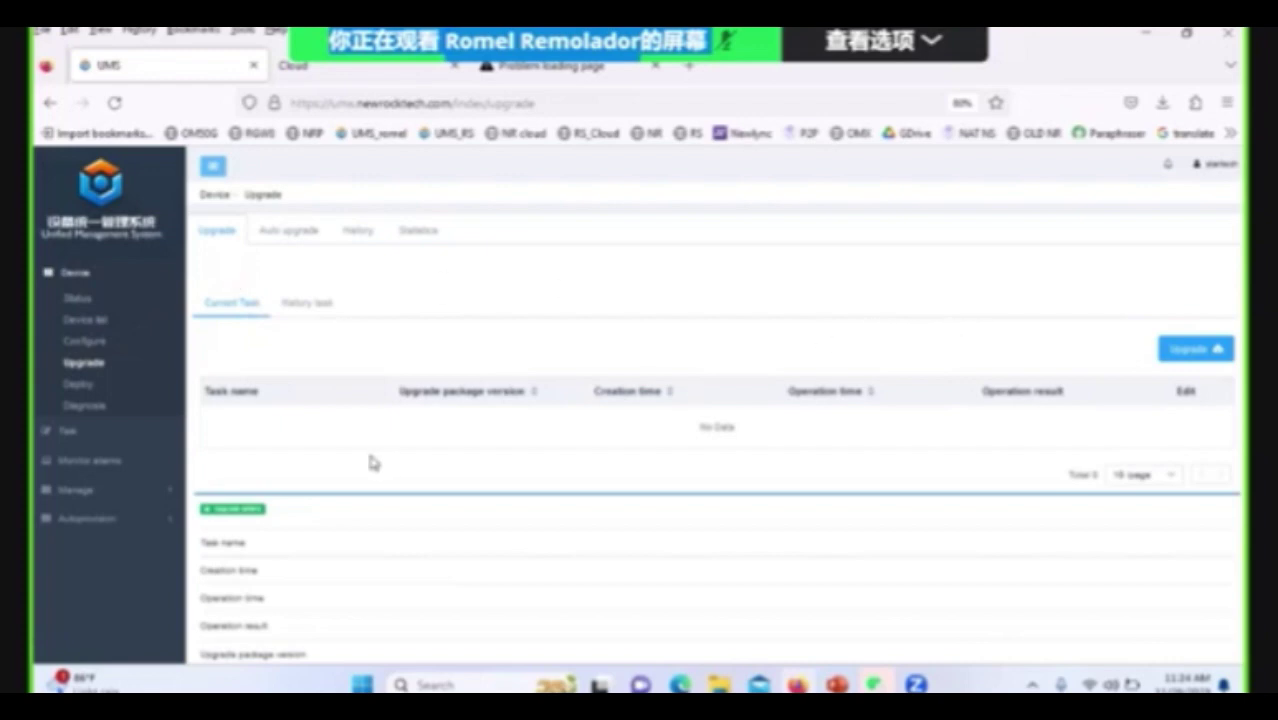
pyautogui.click(135, 492)
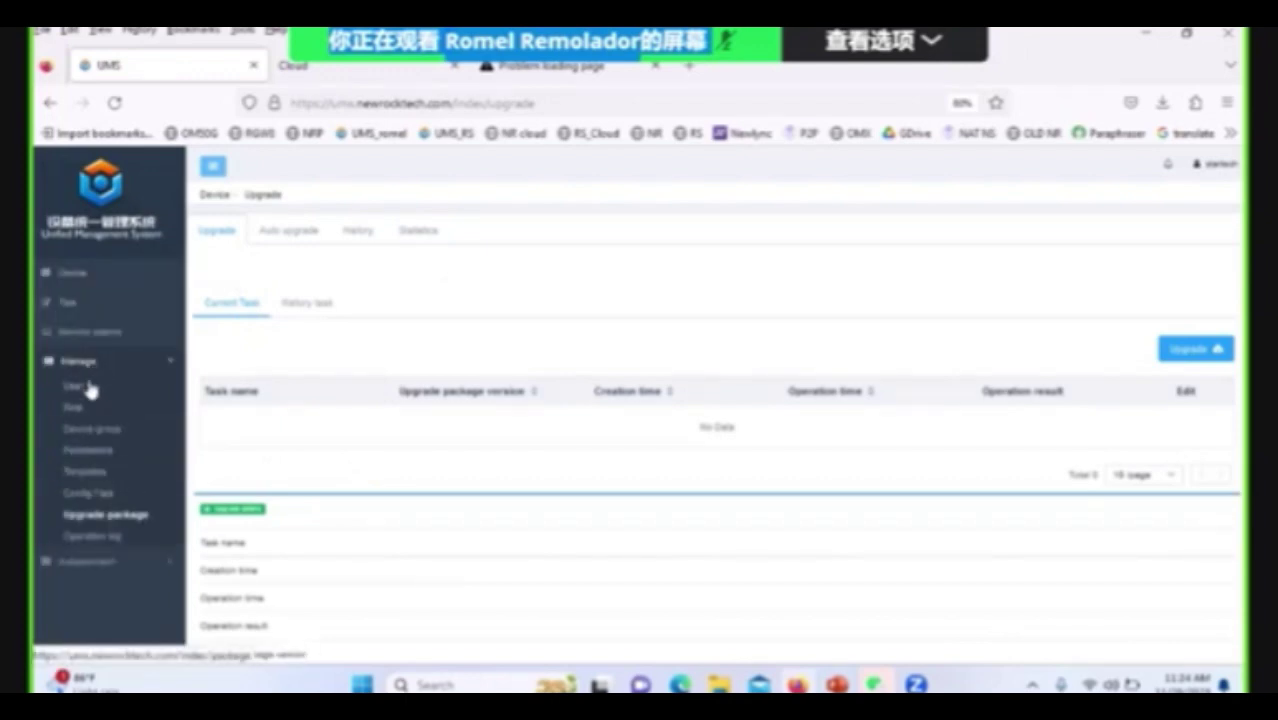
pyautogui.click(106, 516)
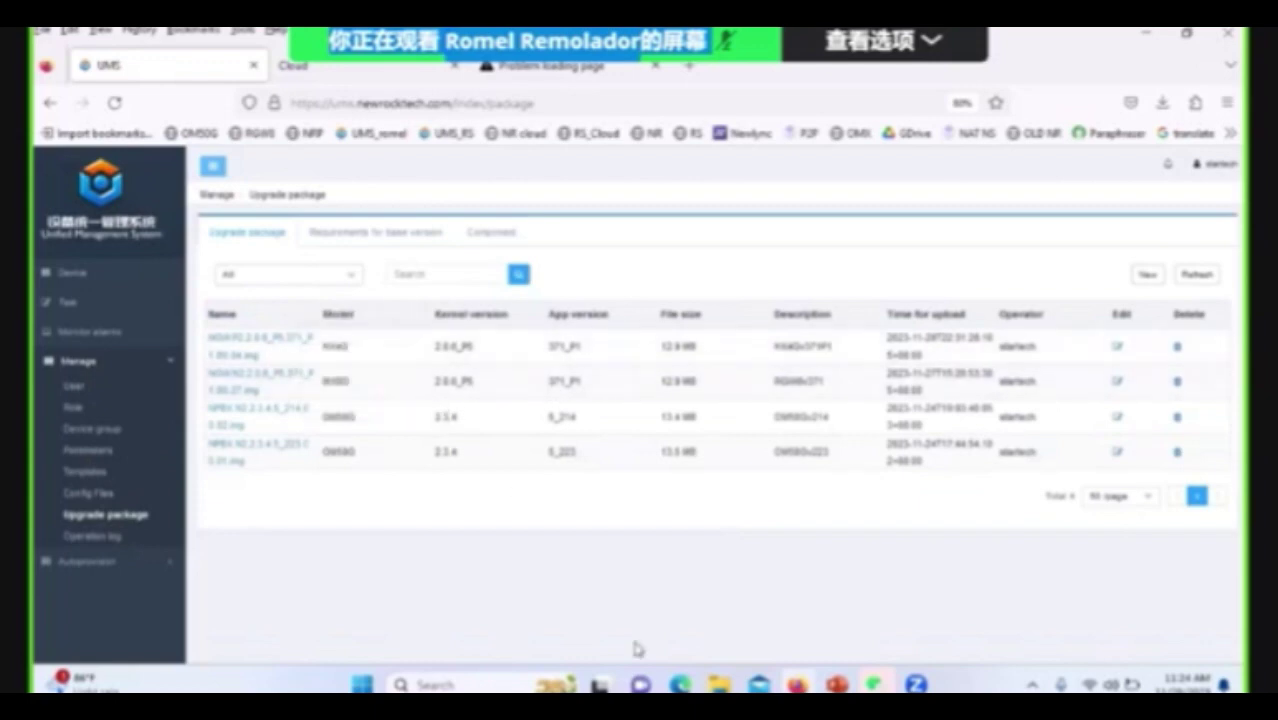
pyautogui.click(1150, 278)
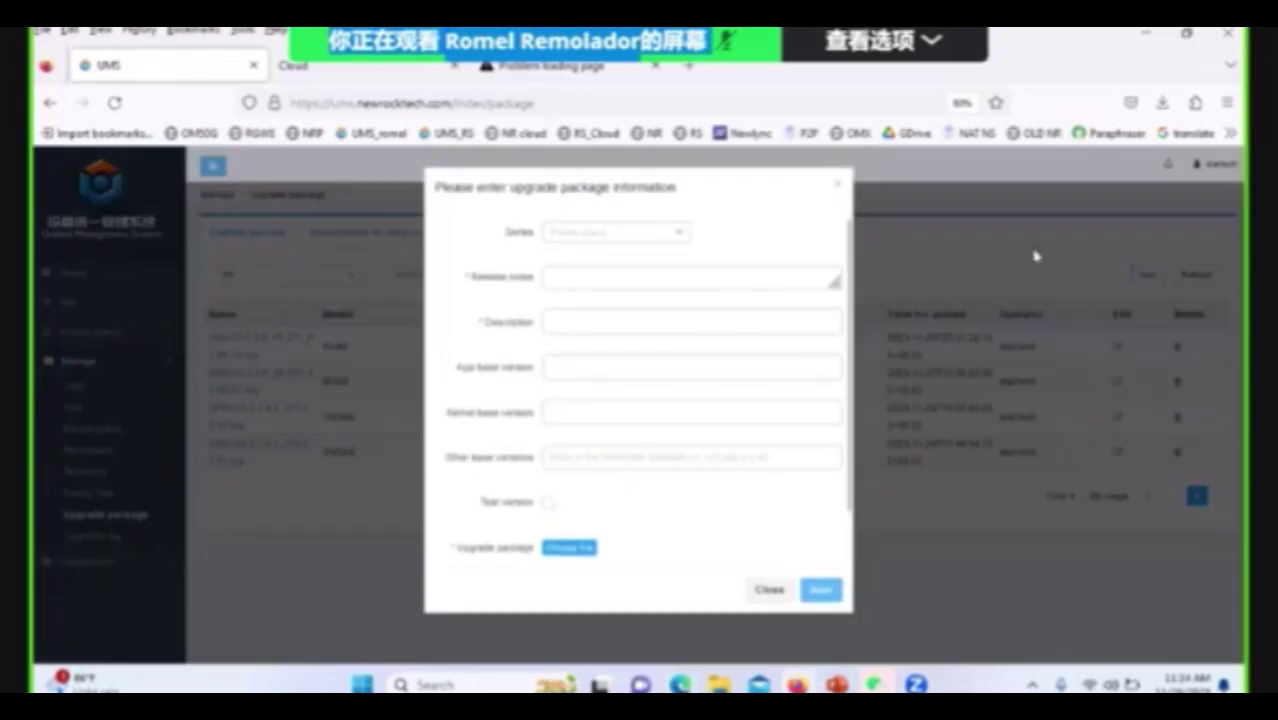
pyautogui.click(679, 236)
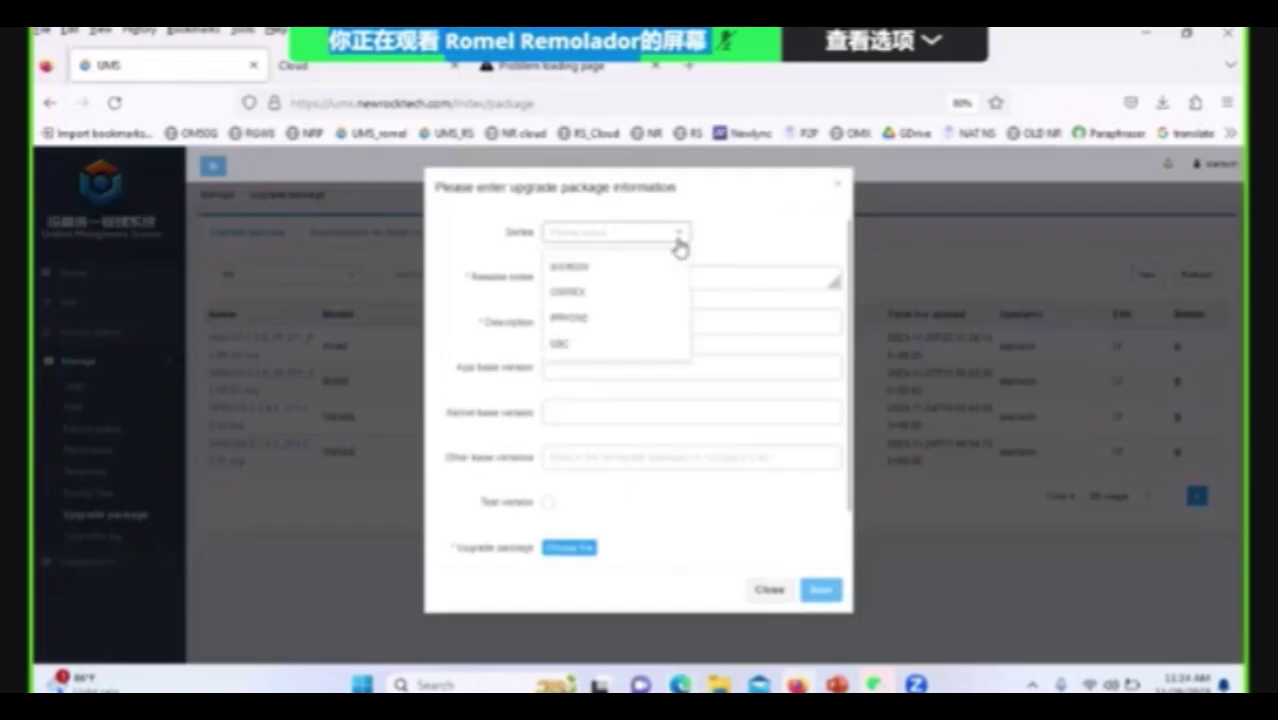
pyautogui.click(577, 268)
pyautogui.click(699, 284)
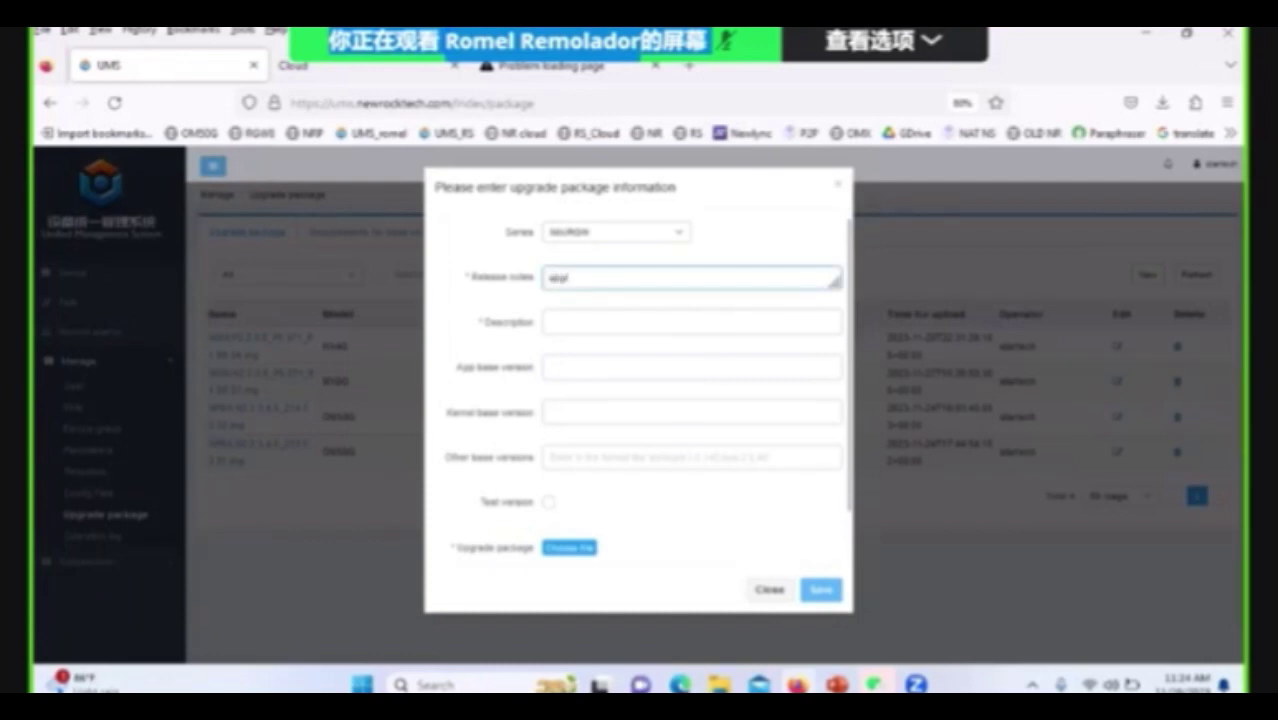
pyautogui.write('upgrade d')
pyautogui.click(604, 321)
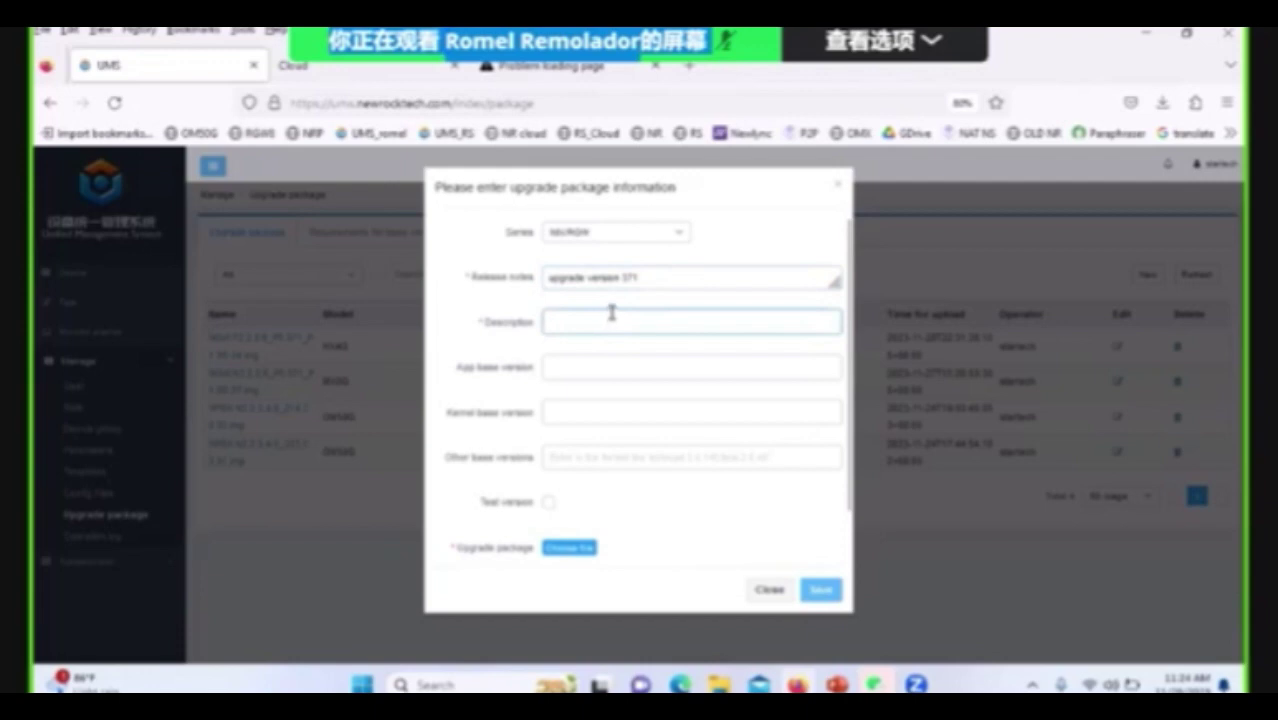
pyautogui.write('upgrade version 371')
pyautogui.click(583, 548)
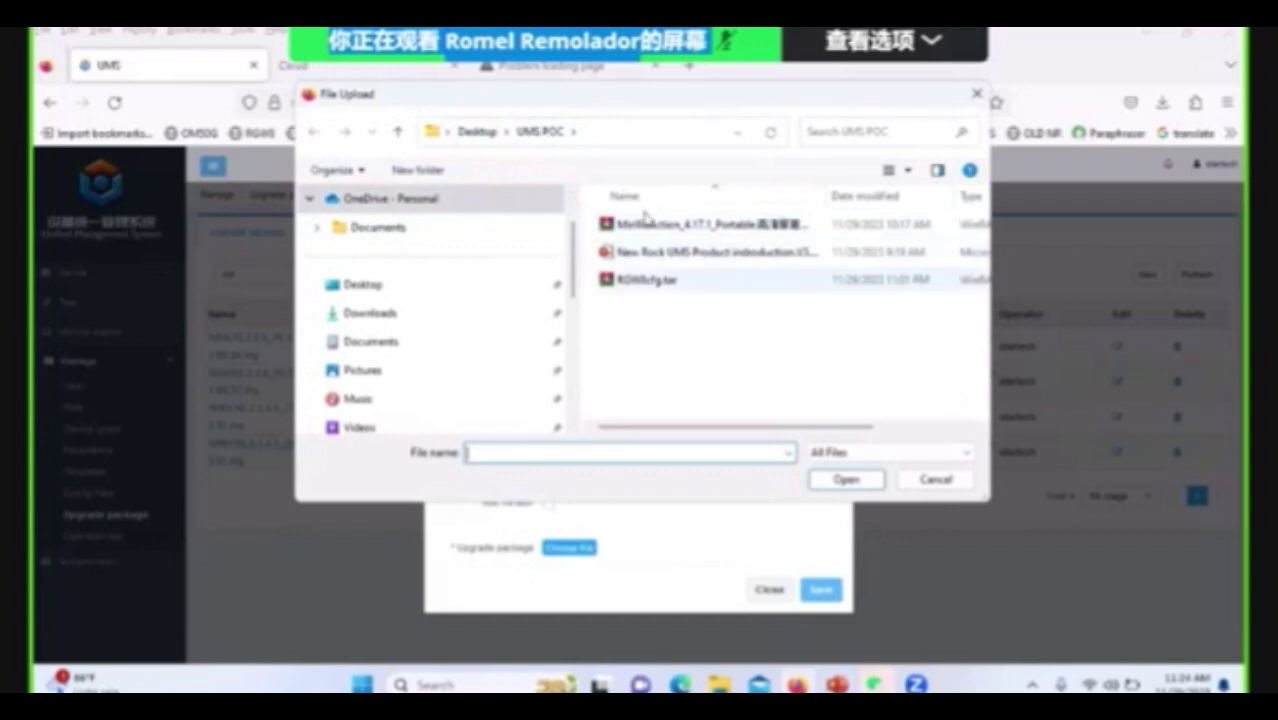
pyautogui.click(659, 281)
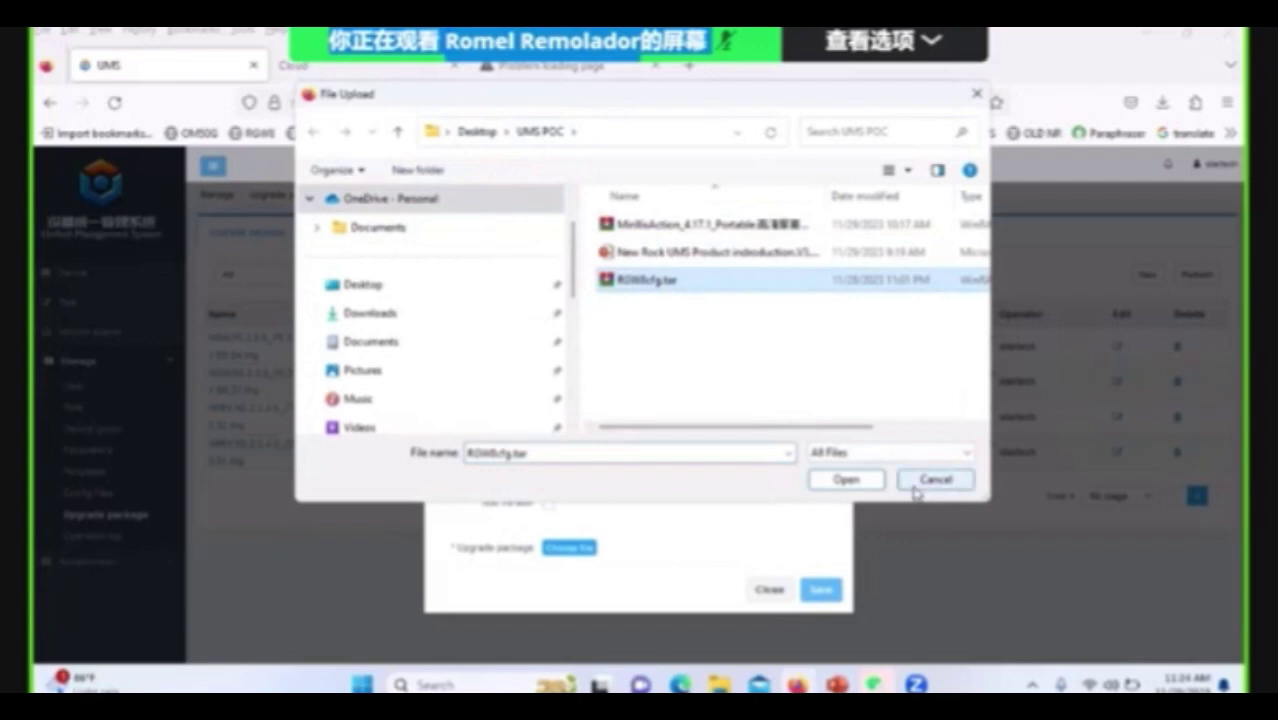
pyautogui.click(930, 484)
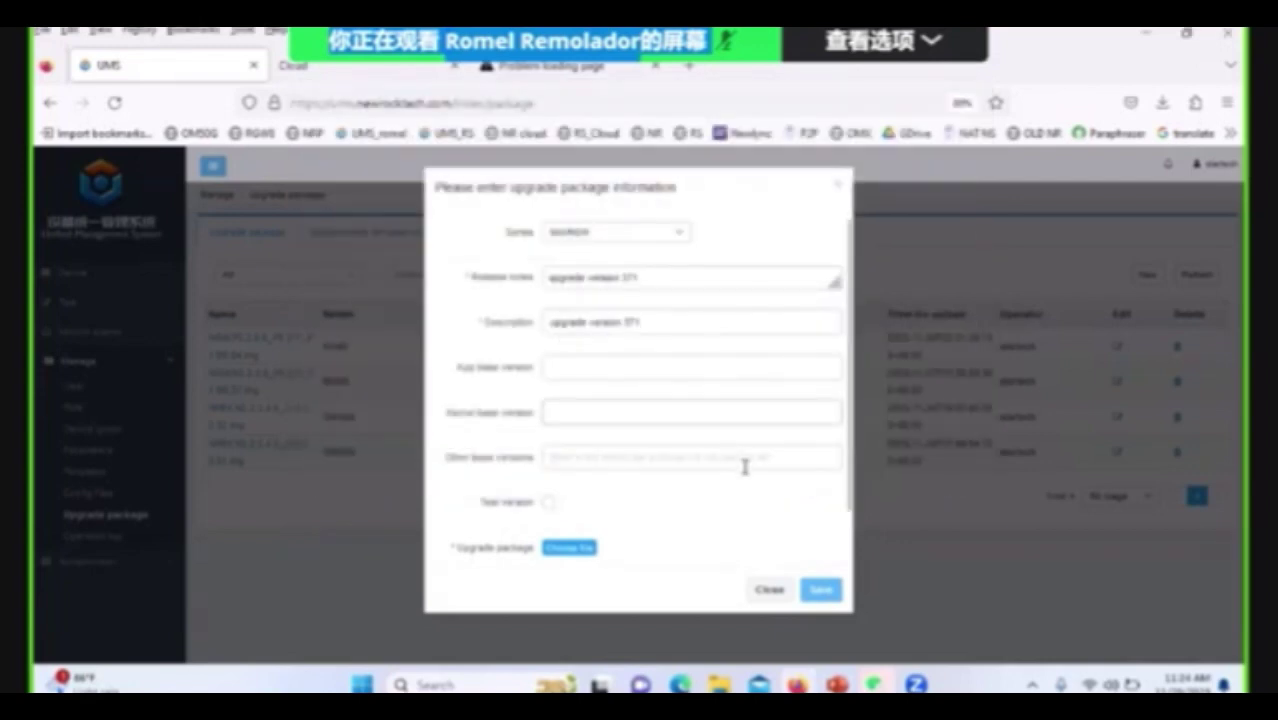
pyautogui.scroll(-1, 647, 492)
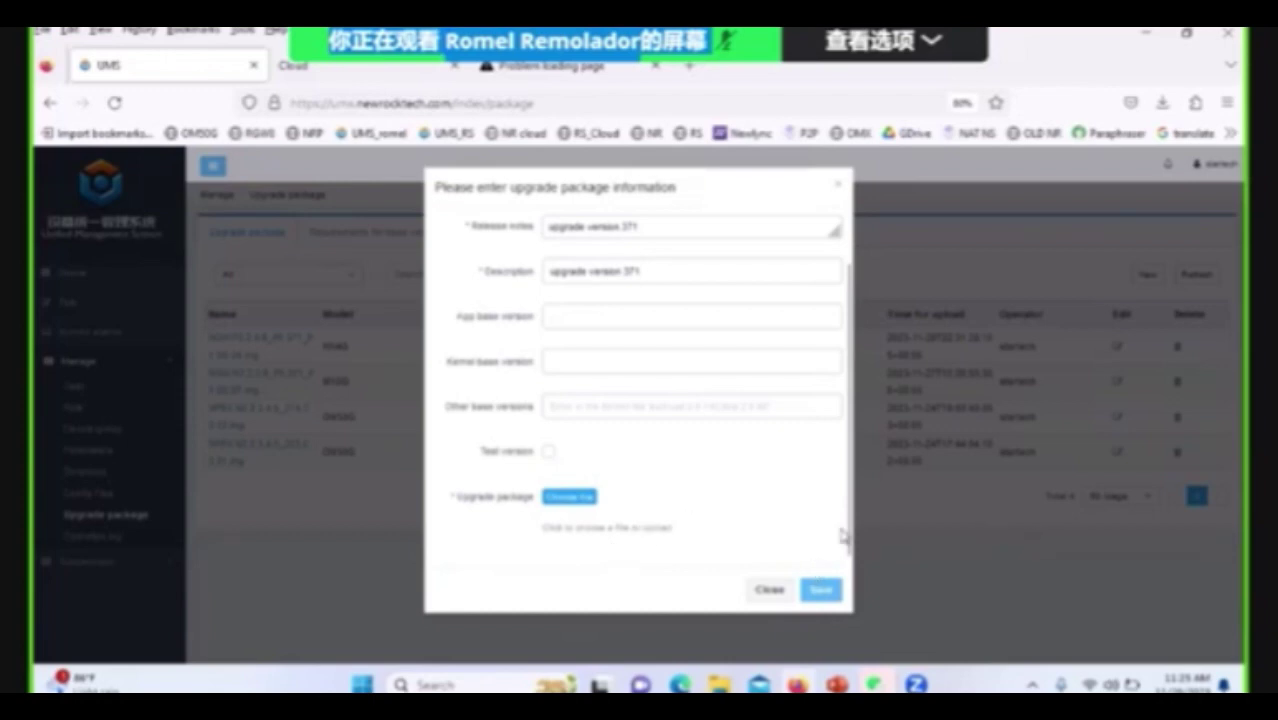
pyautogui.click(785, 589)
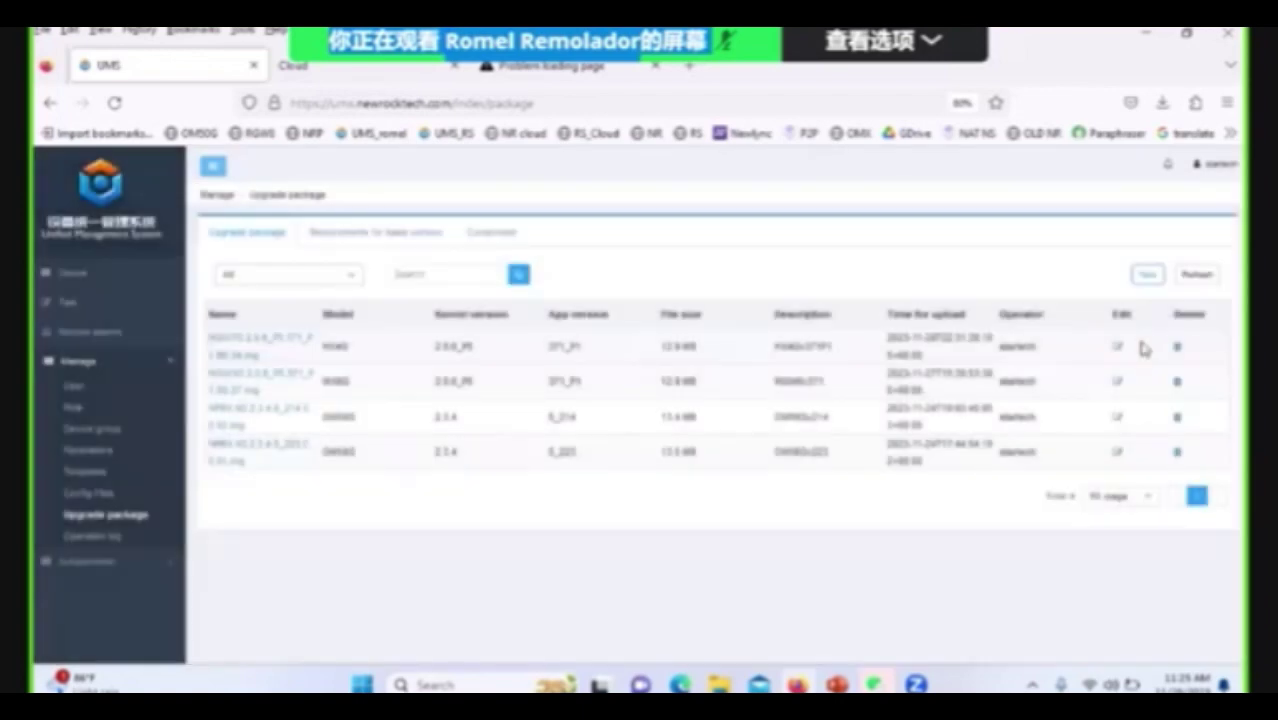
pyautogui.moveTo(317, 375)
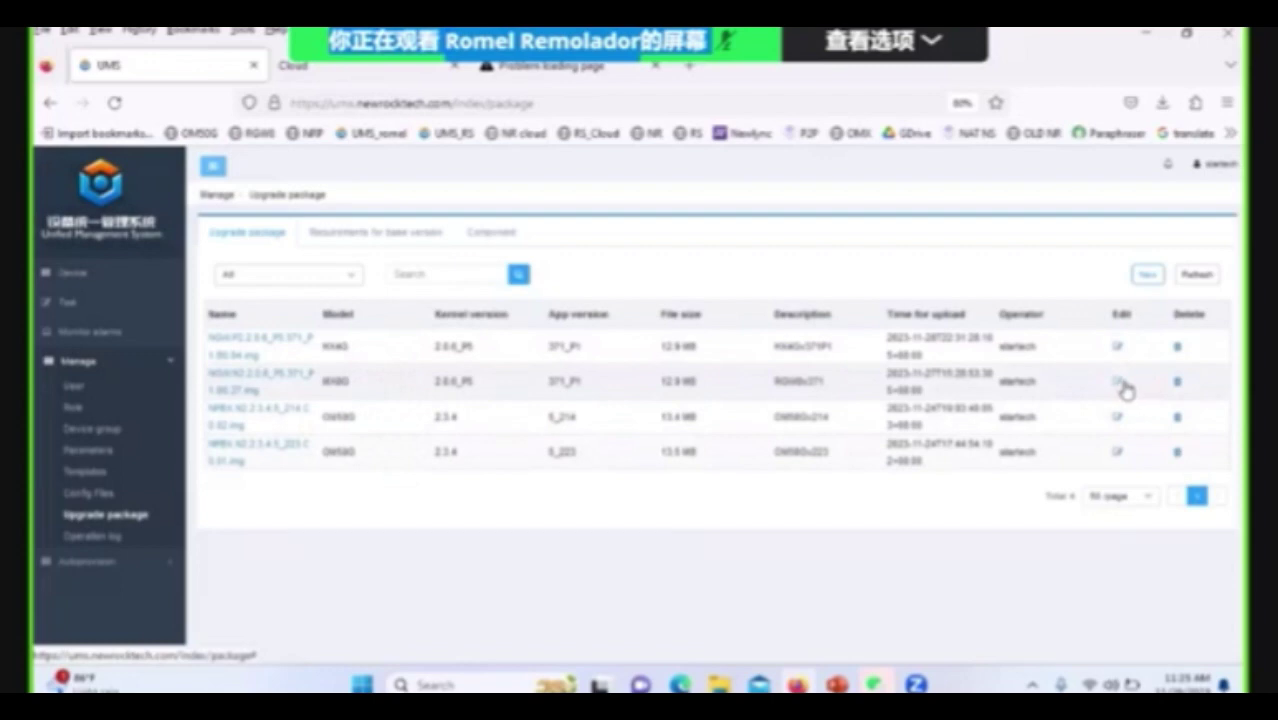
pyautogui.click(1122, 384)
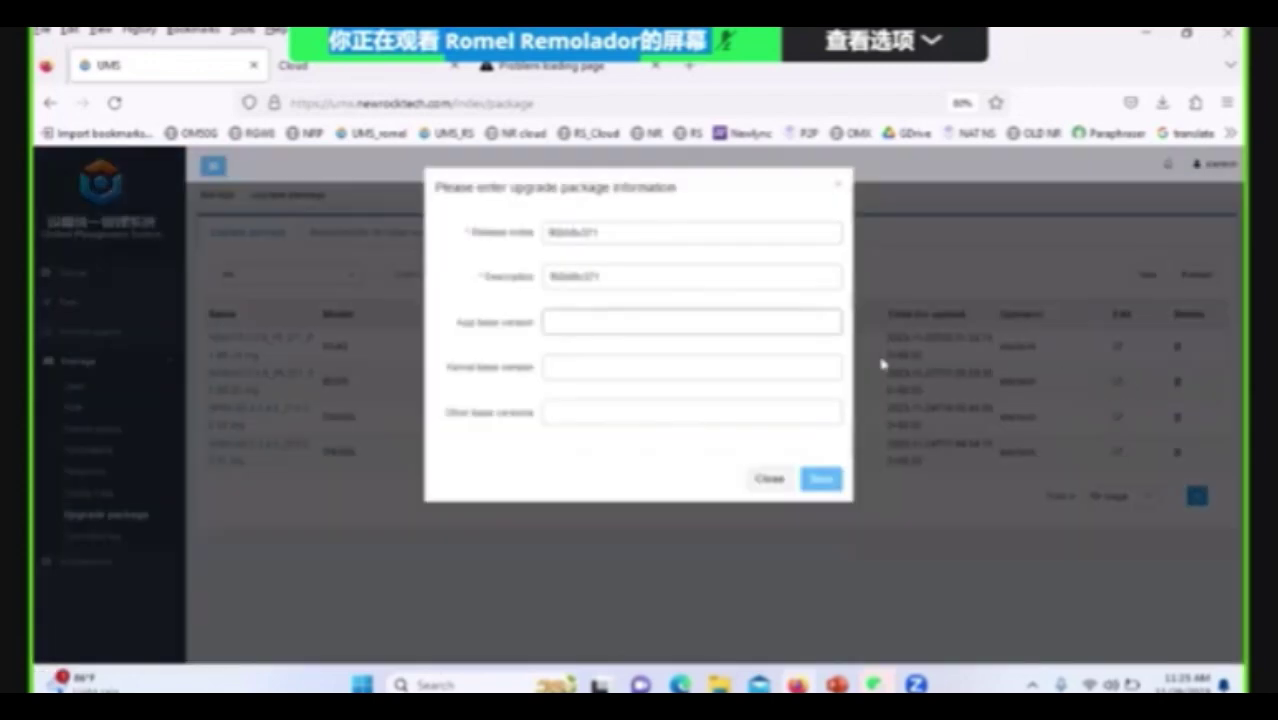
pyautogui.click(838, 185)
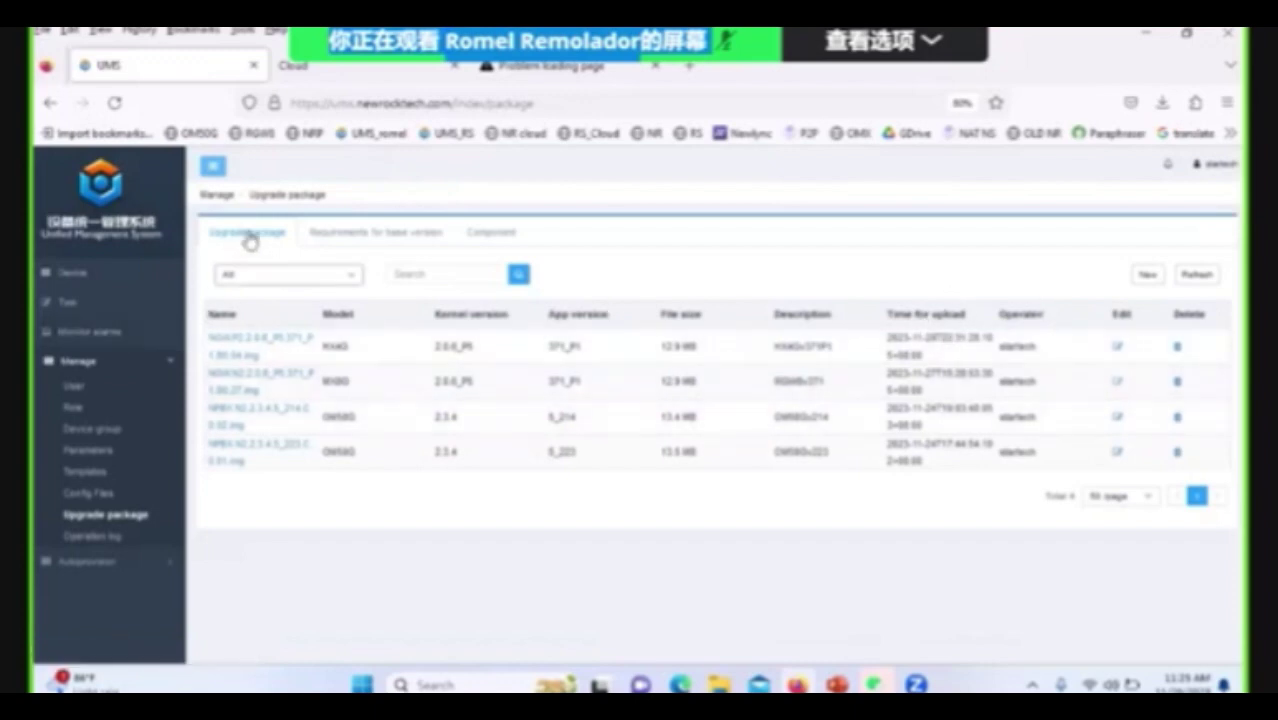
# Start a new upgrade task described 'upgrade to version 371' and give it an operation time.
pyautogui.click(68, 282)
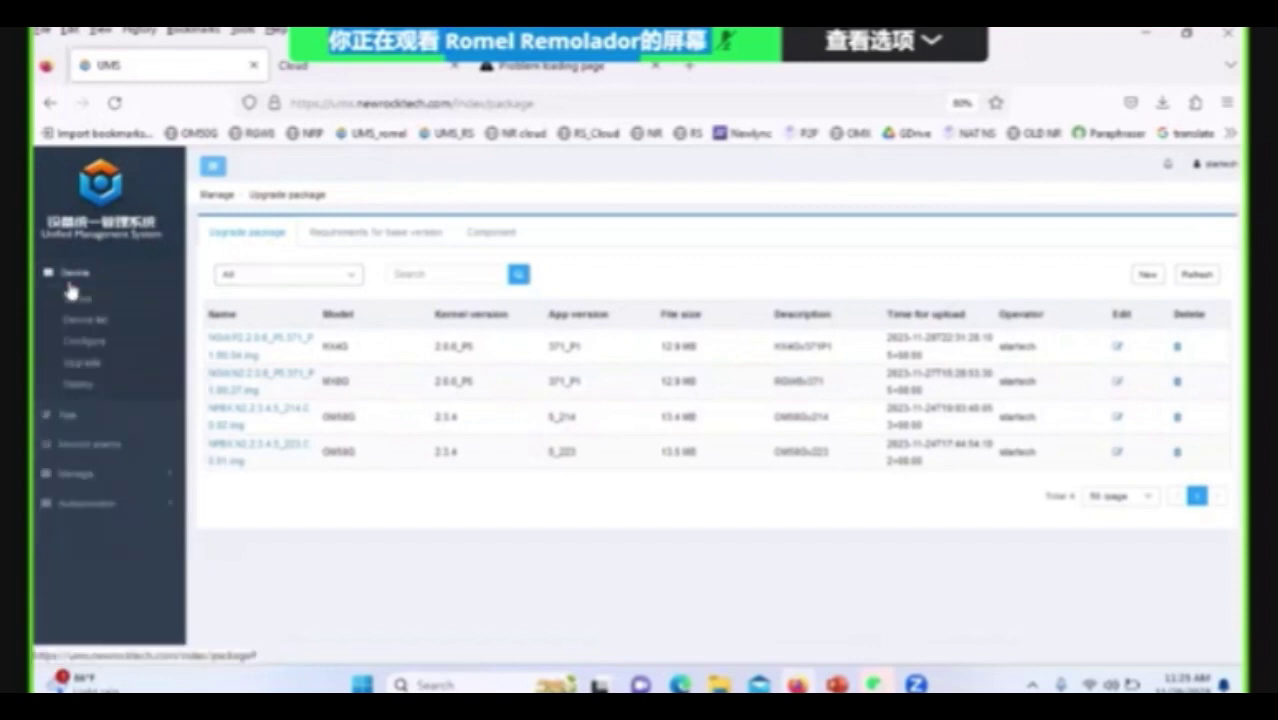
pyautogui.click(86, 364)
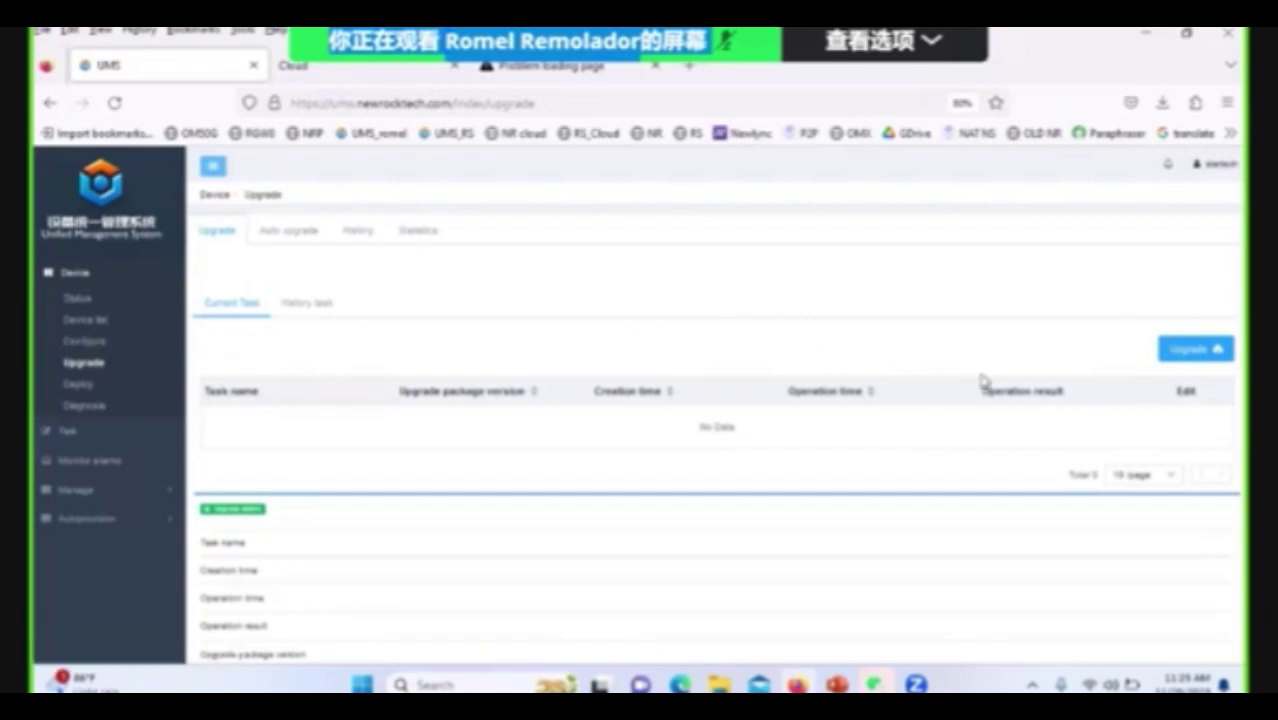
pyautogui.scroll(-1, 990, 378)
pyautogui.scroll(1, 1030, 368)
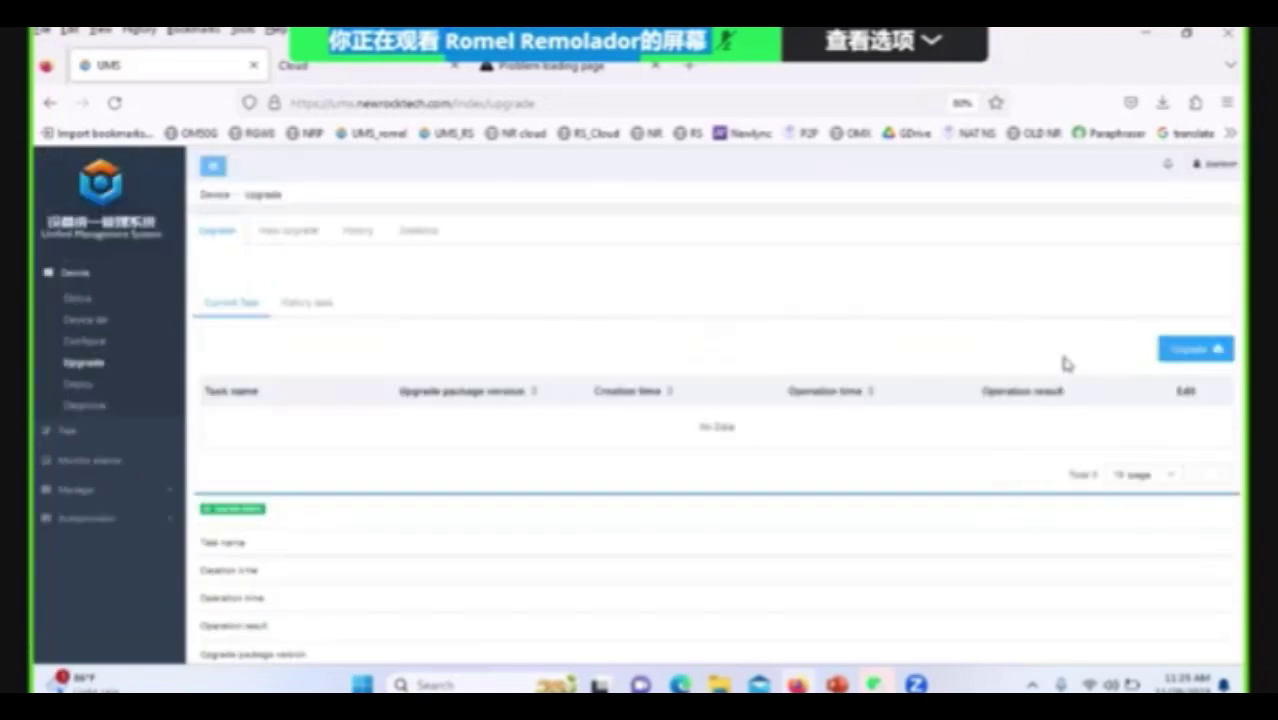
pyautogui.click(1188, 351)
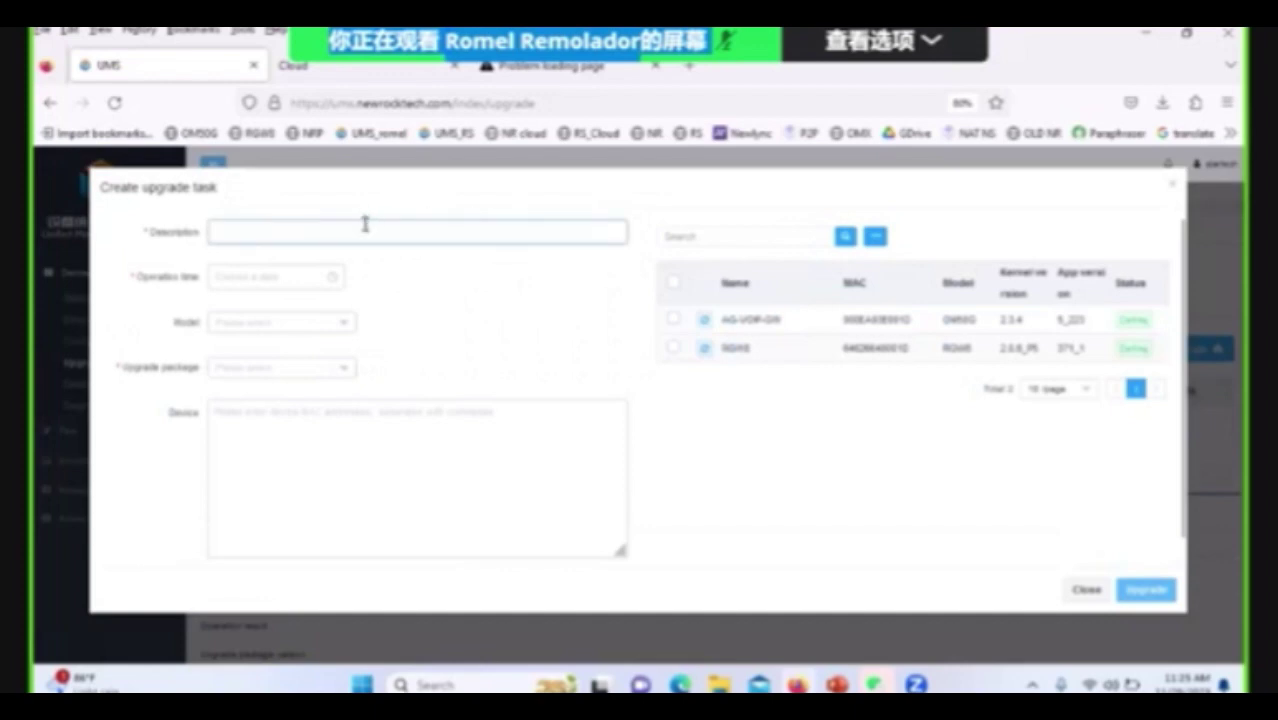
pyautogui.write('de to version 371')
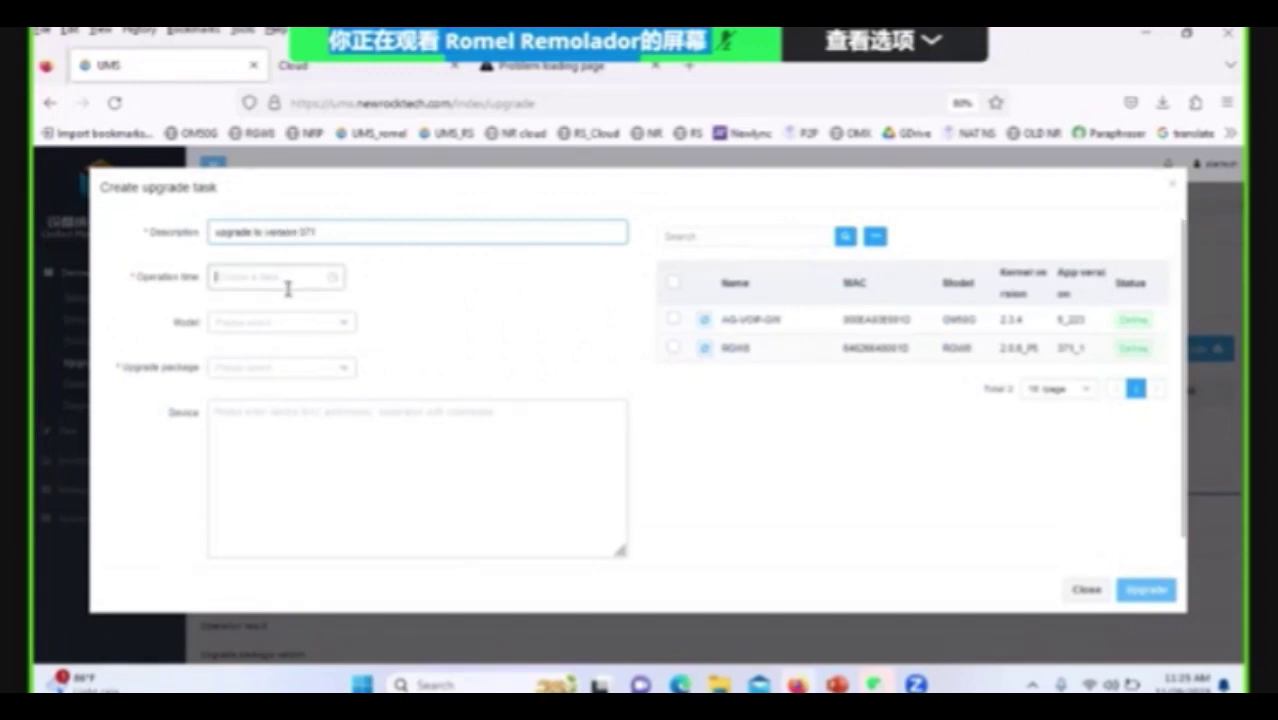
pyautogui.click(292, 277)
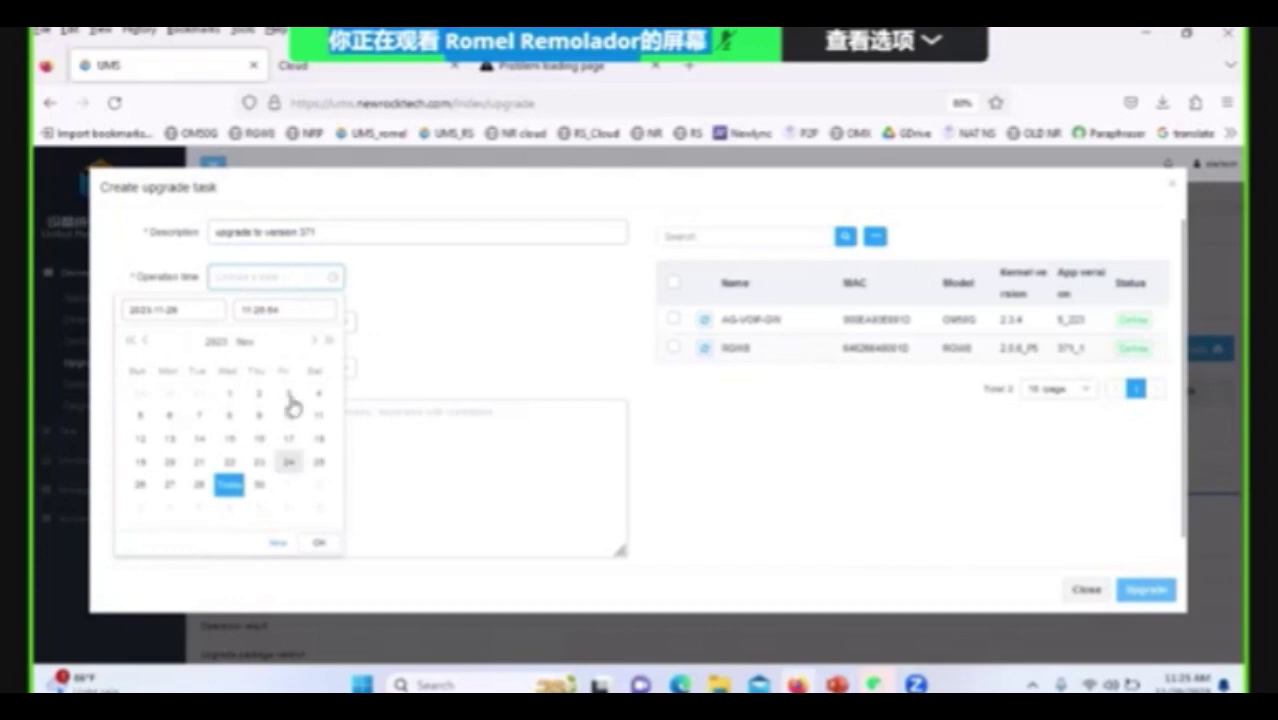
pyautogui.click(319, 545)
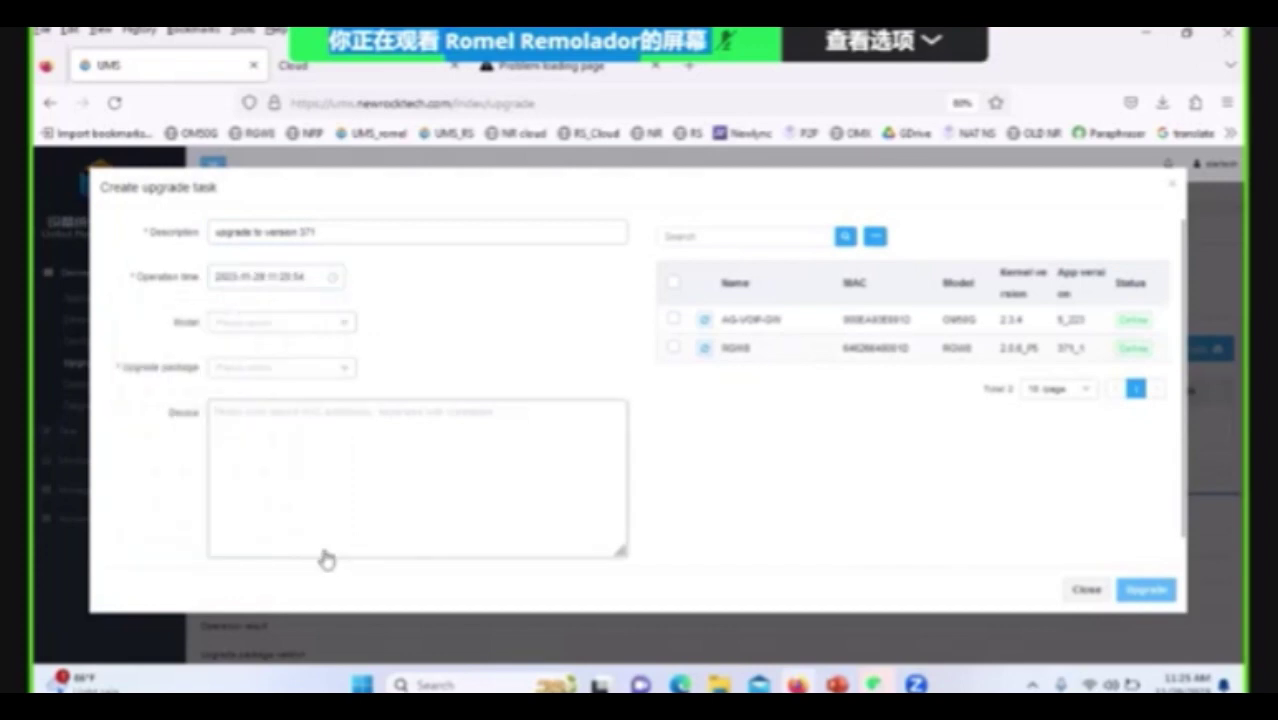
# Set the task's model to RGW8 and choose the version 371 upgrade package.
pyautogui.click(348, 325)
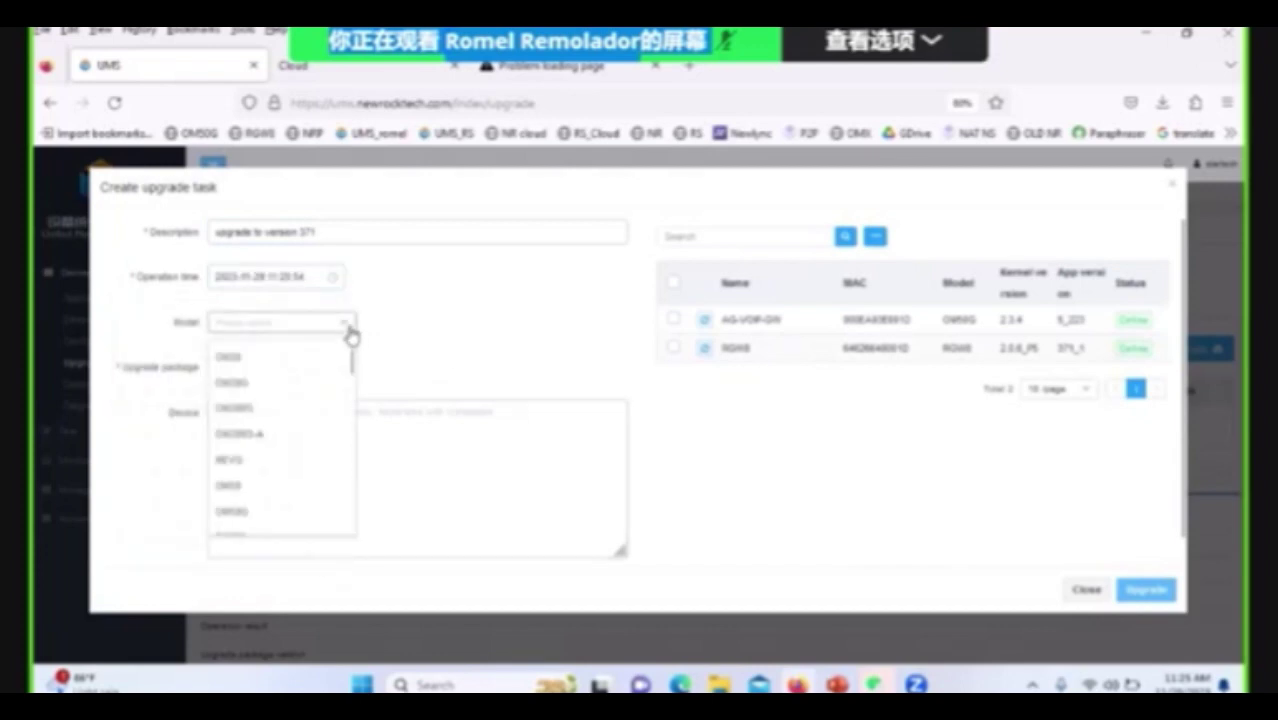
pyautogui.click(686, 354)
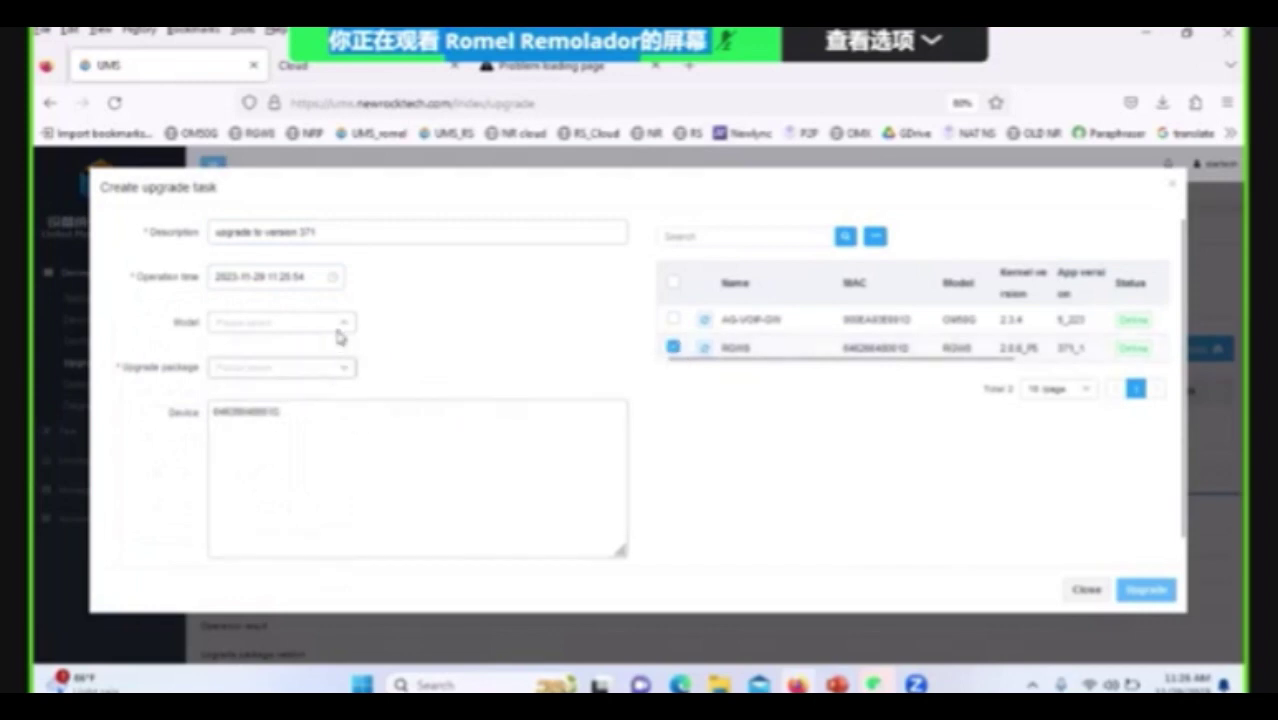
pyautogui.click(345, 373)
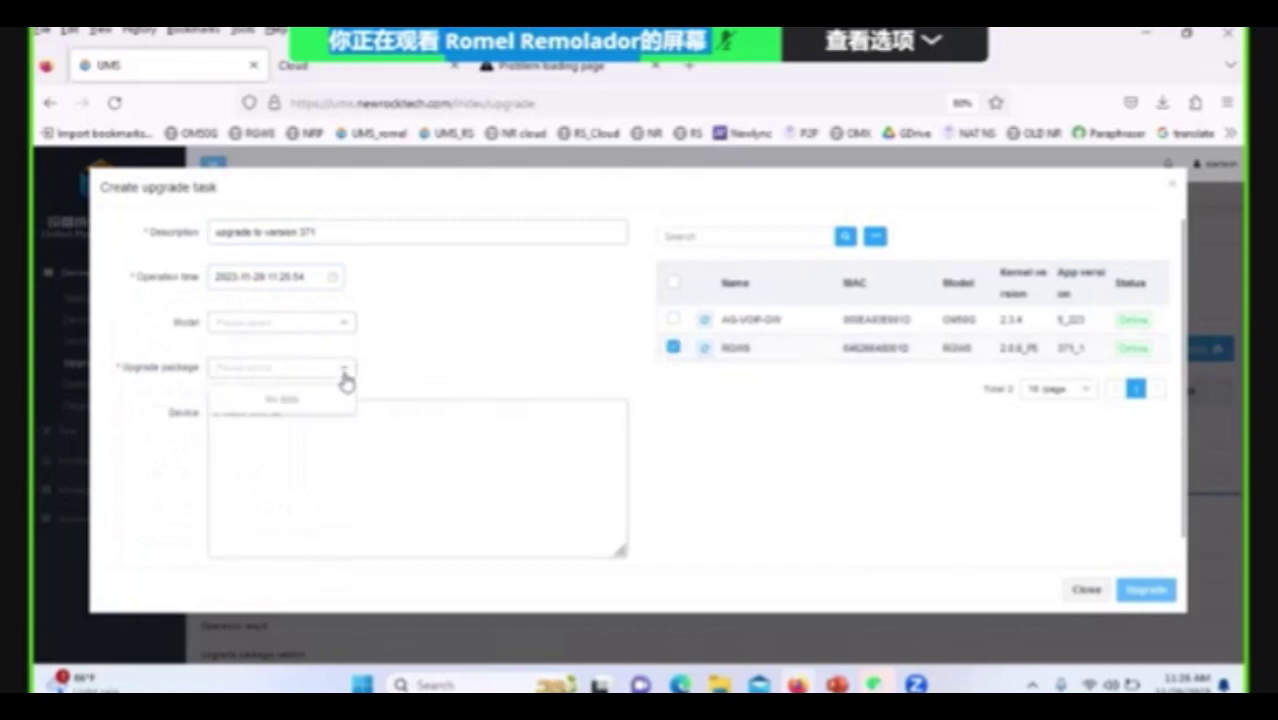
pyautogui.click(345, 375)
pyautogui.click(343, 323)
pyautogui.scroll(-3, 305, 425)
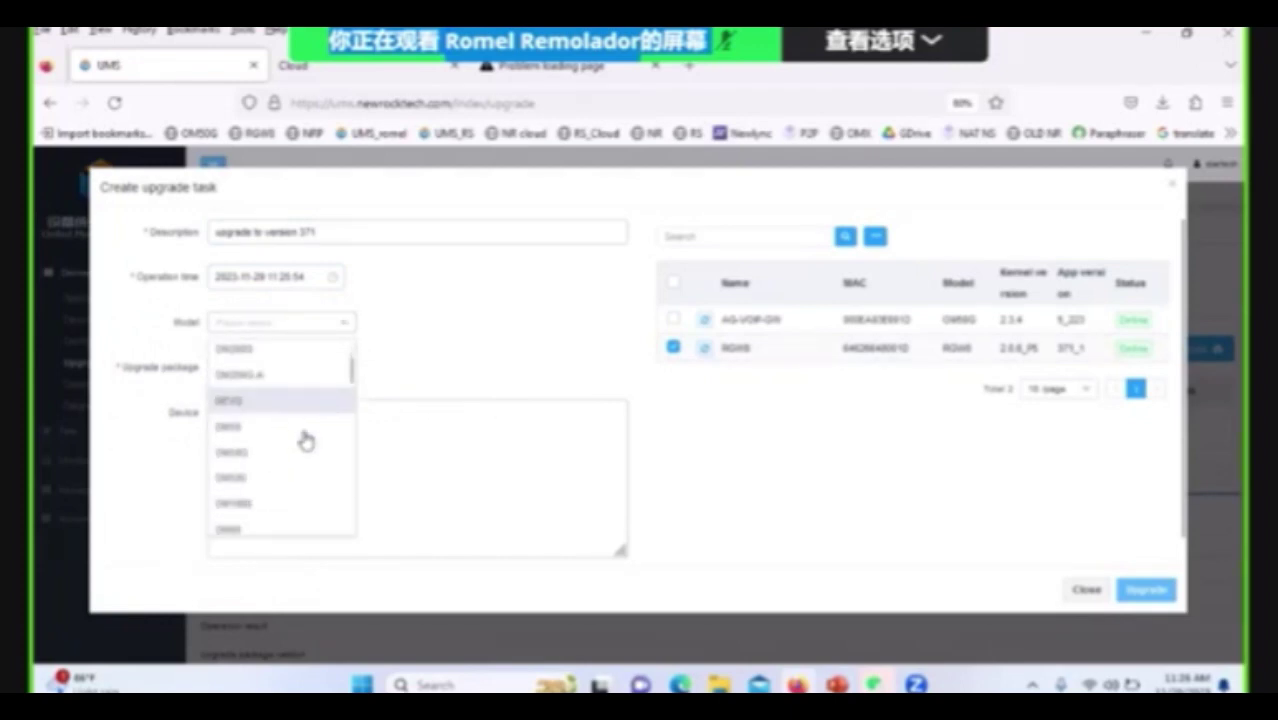
pyautogui.scroll(-3, 307, 440)
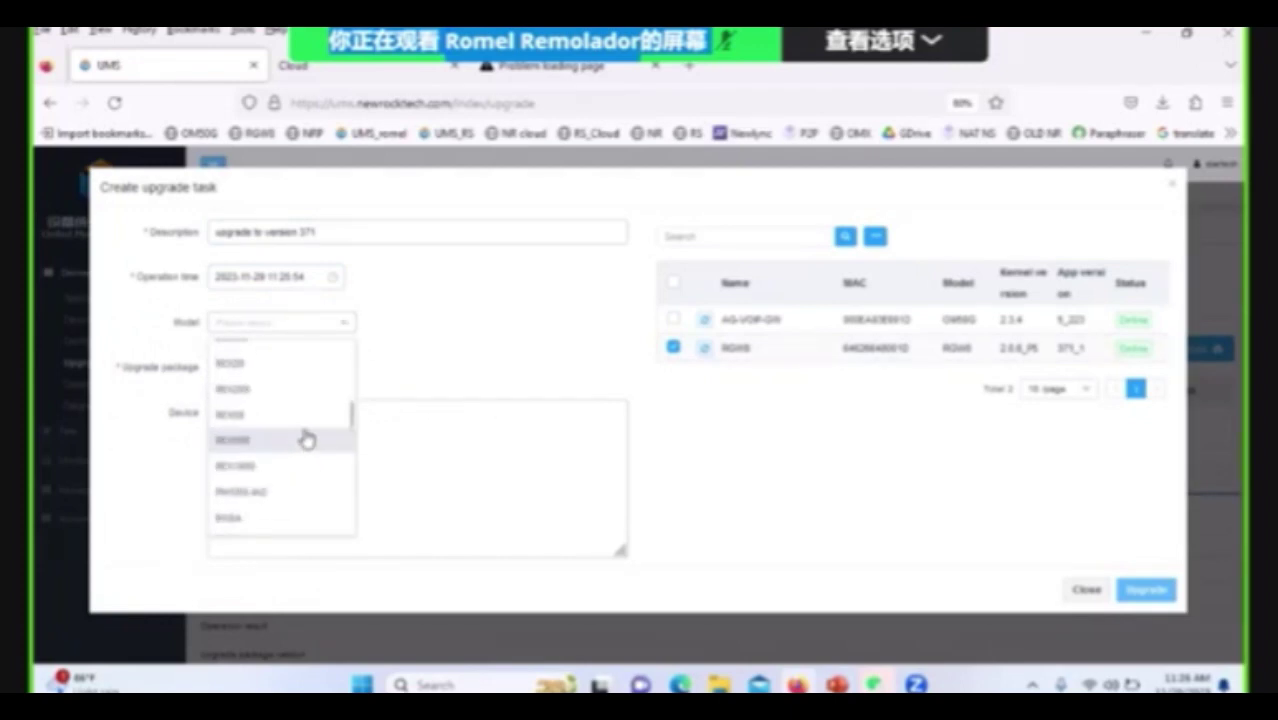
pyautogui.scroll(-5, 307, 440)
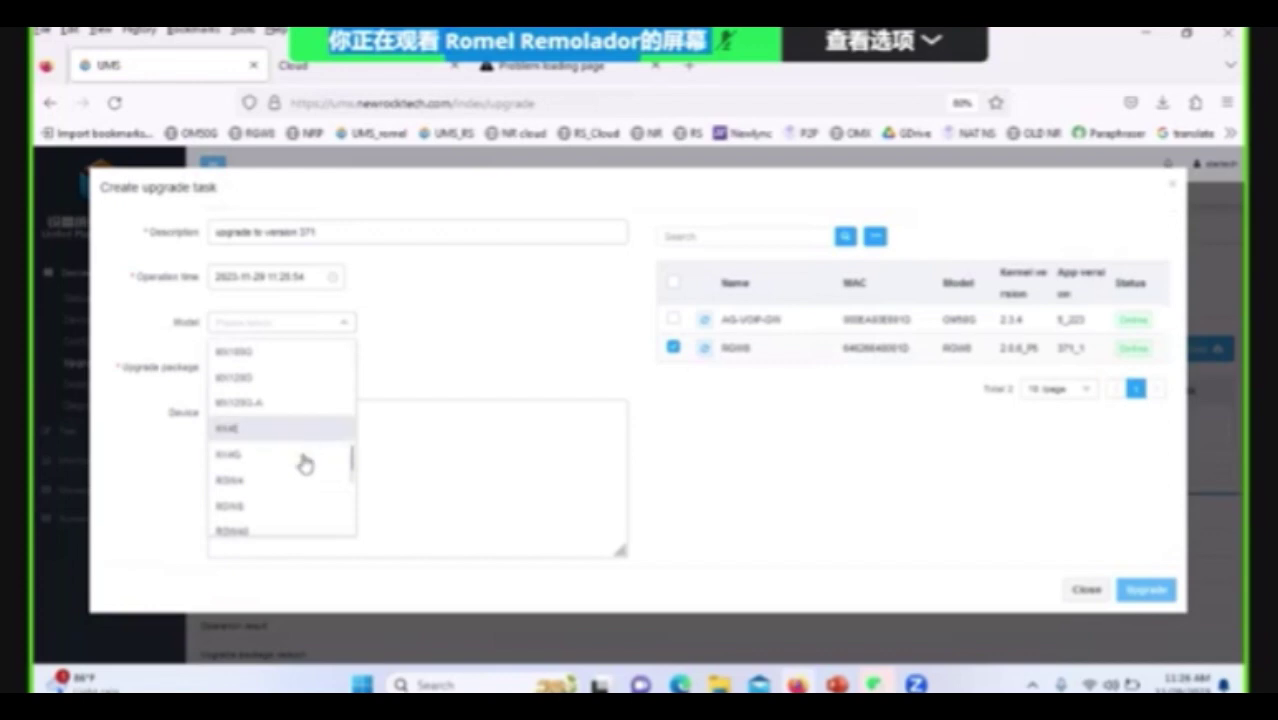
pyautogui.click(290, 505)
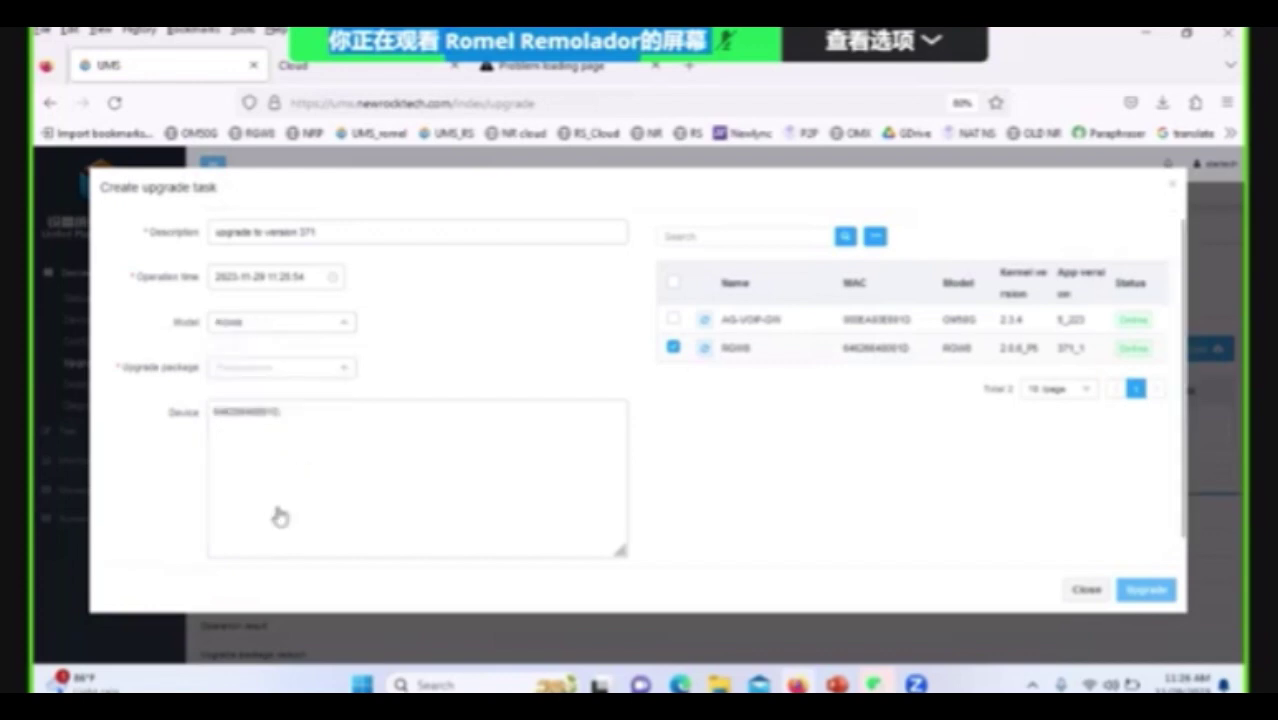
pyautogui.click(349, 374)
pyautogui.click(338, 402)
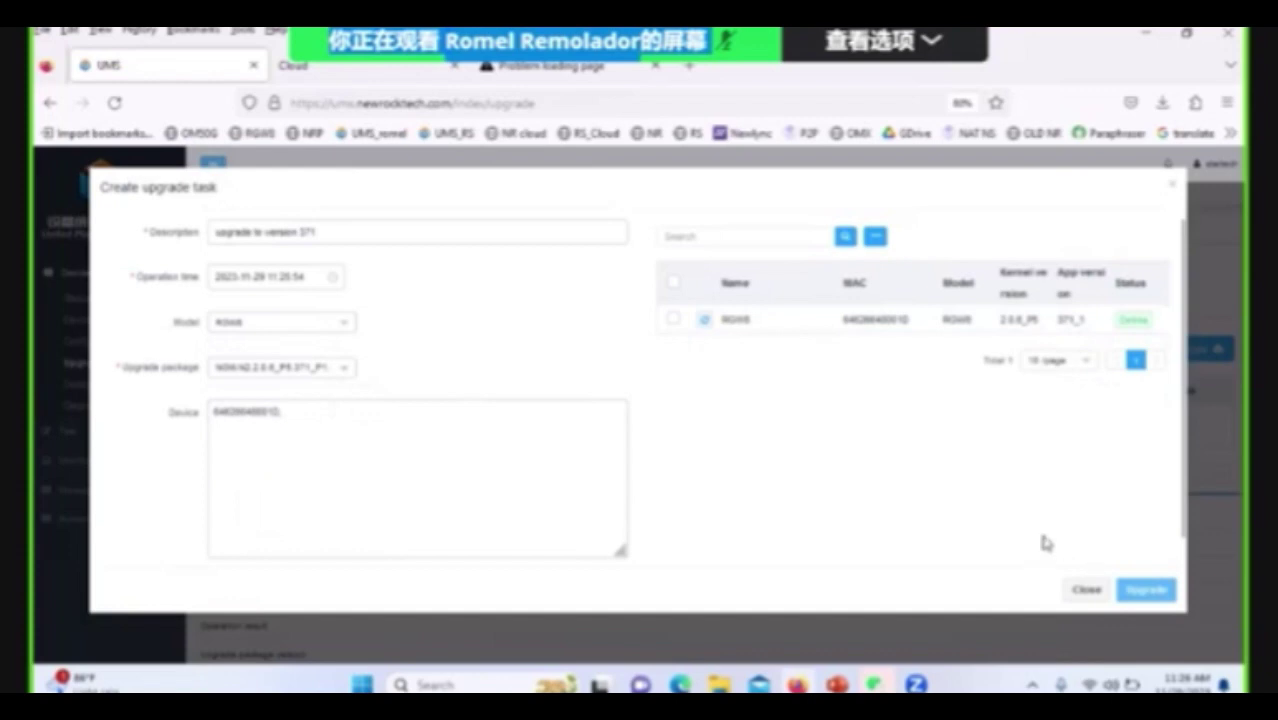
pyautogui.click(334, 280)
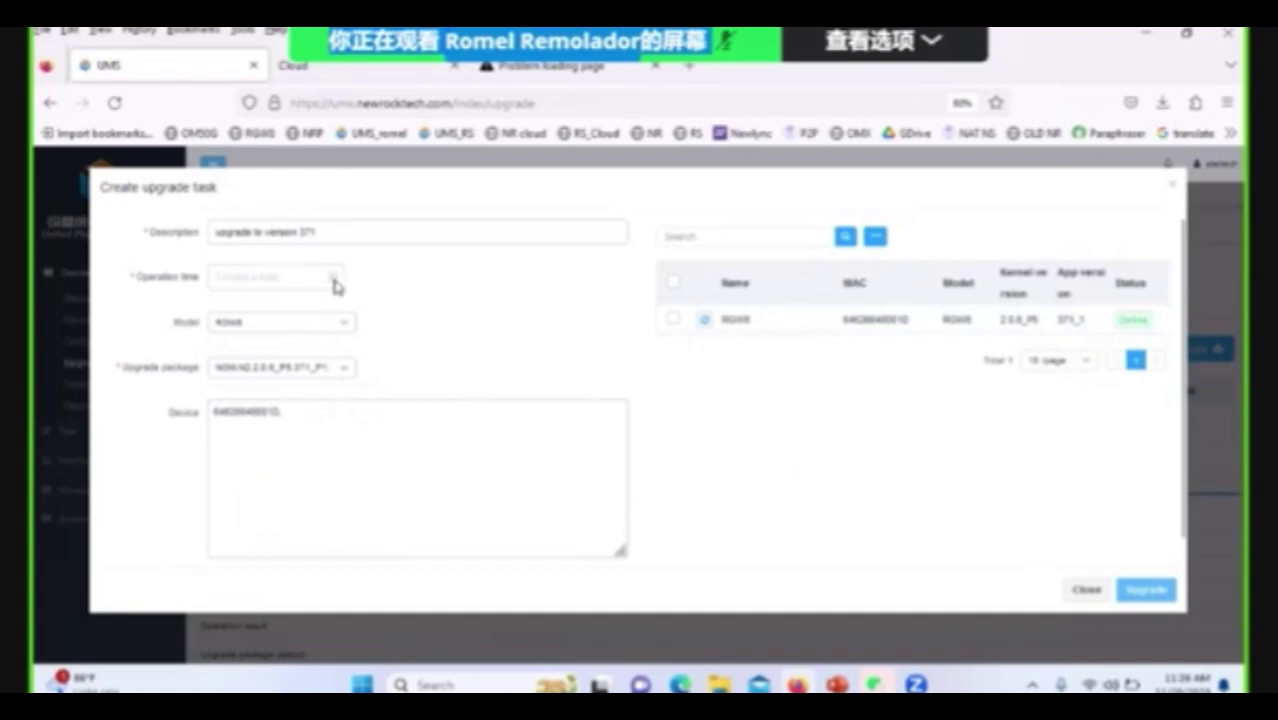
pyautogui.click(334, 282)
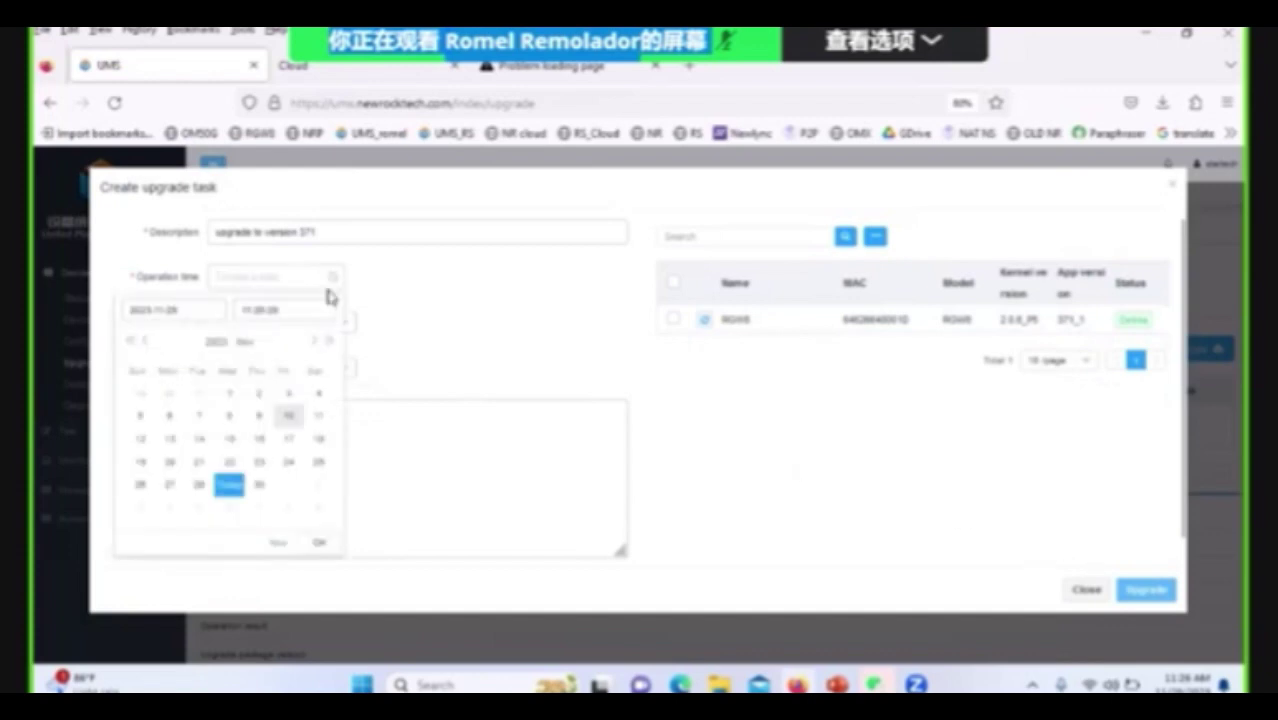
pyautogui.click(319, 542)
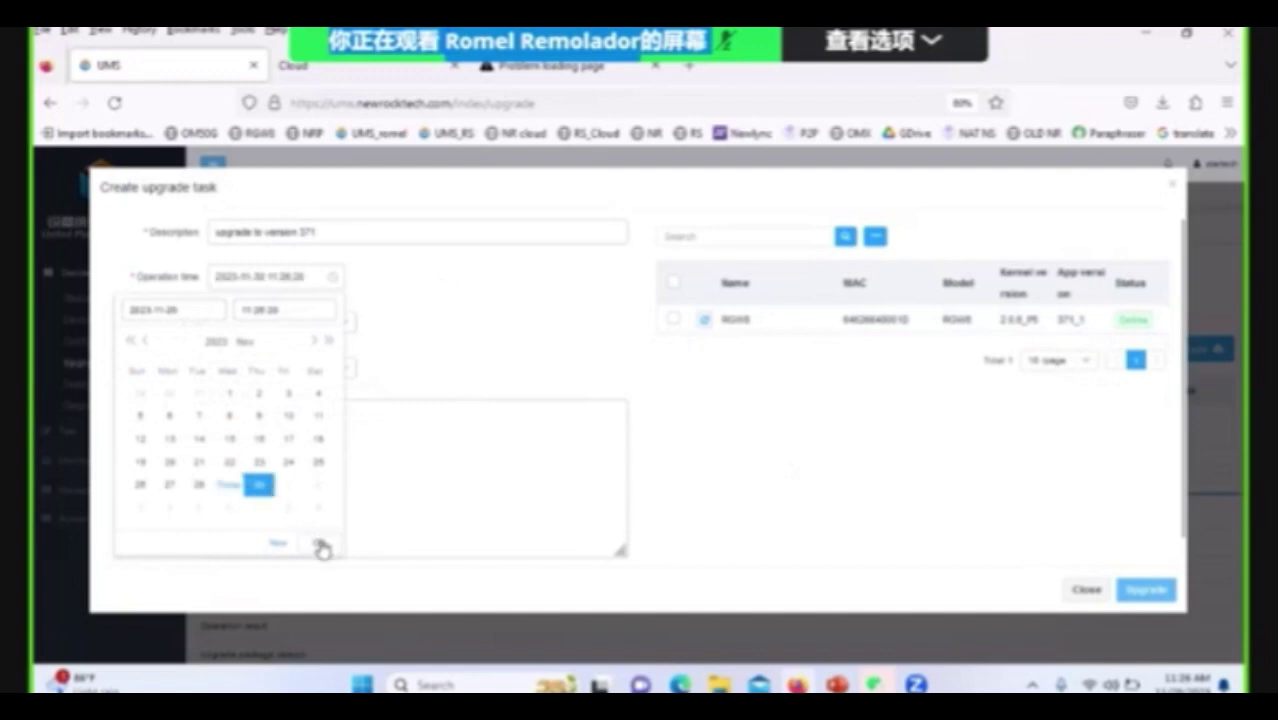
pyautogui.click(1148, 590)
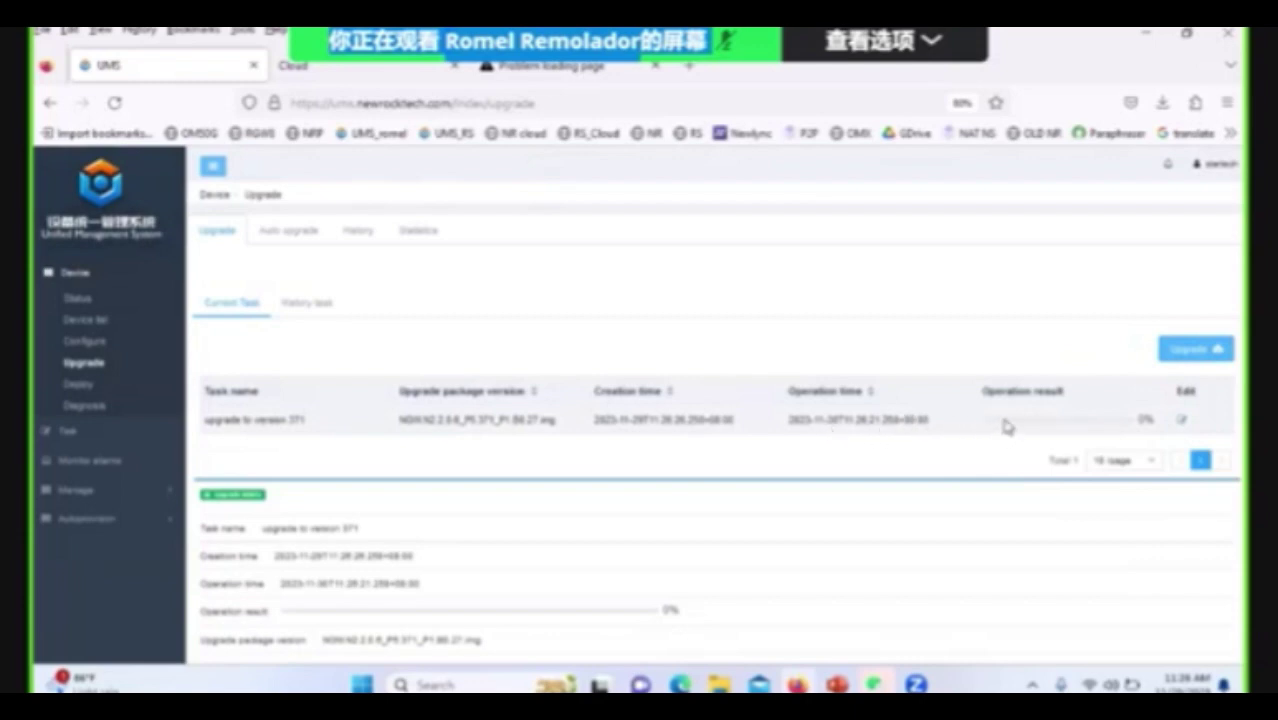
# Open a second upgrade task, toggle device checkboxes including AG-VOIP-GW, then close it unsaved.
pyautogui.scroll(-2, 850, 500)
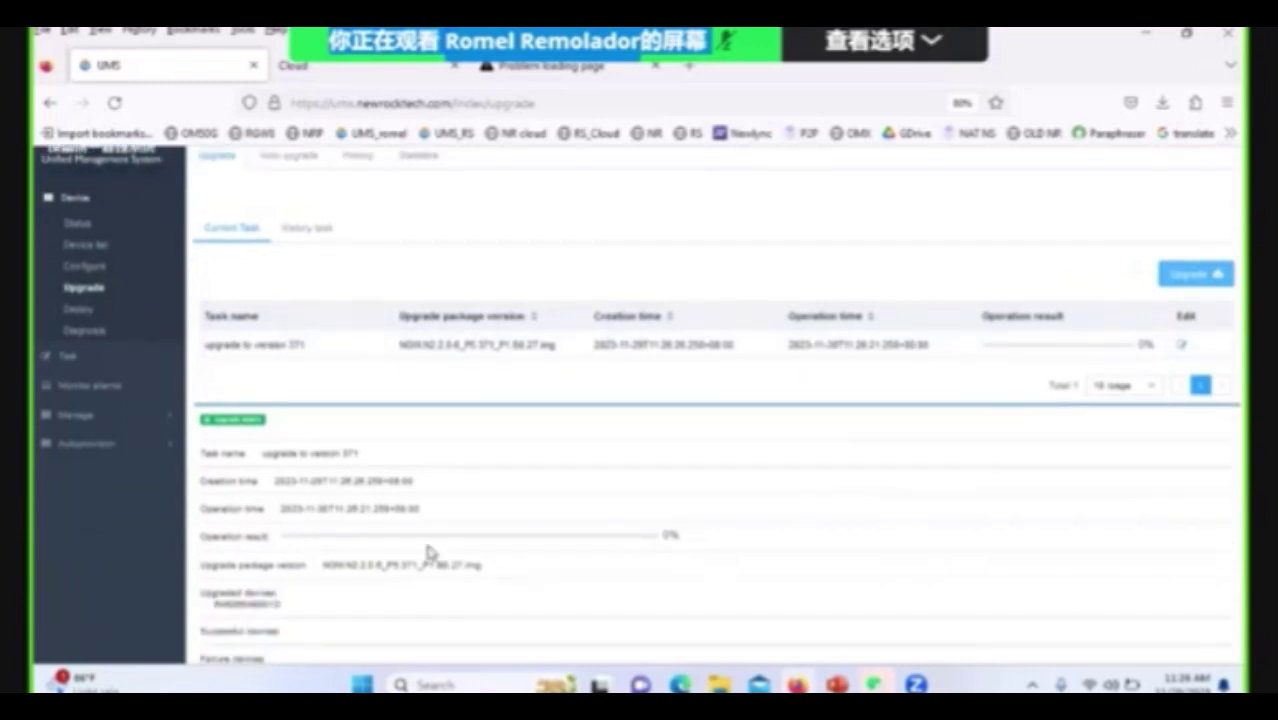
pyautogui.scroll(2, 819, 451)
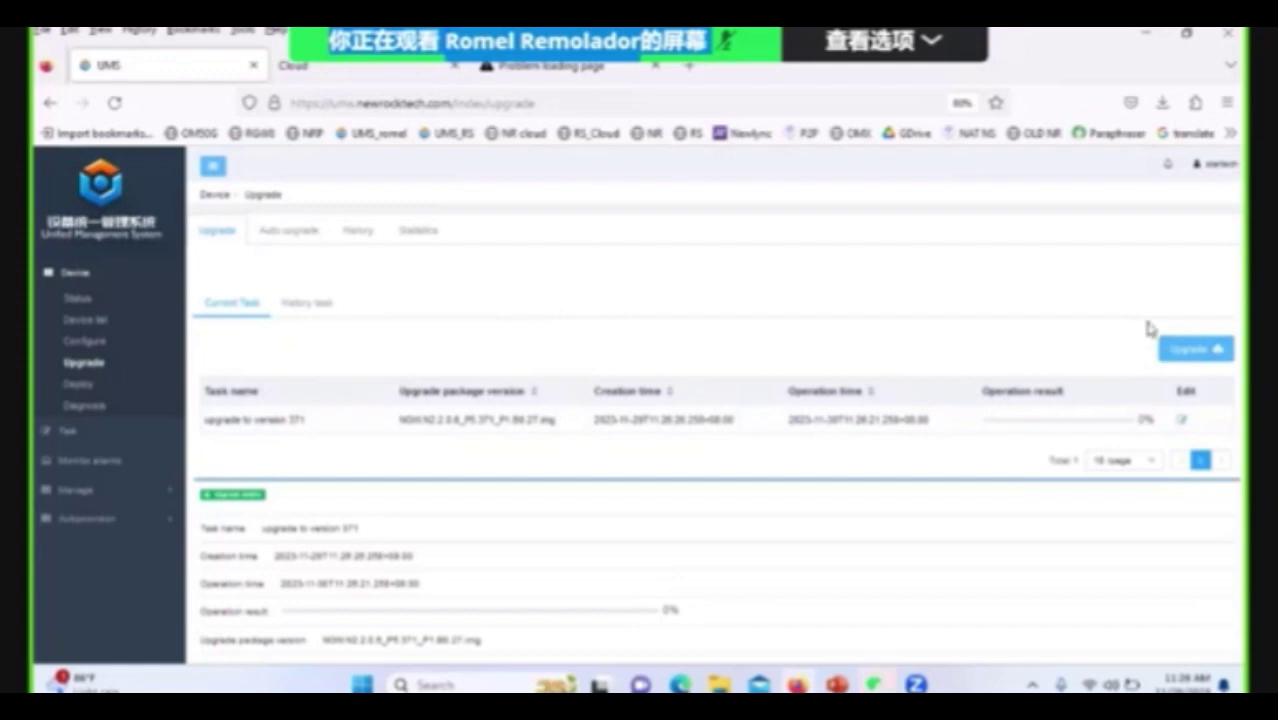
pyautogui.click(1190, 349)
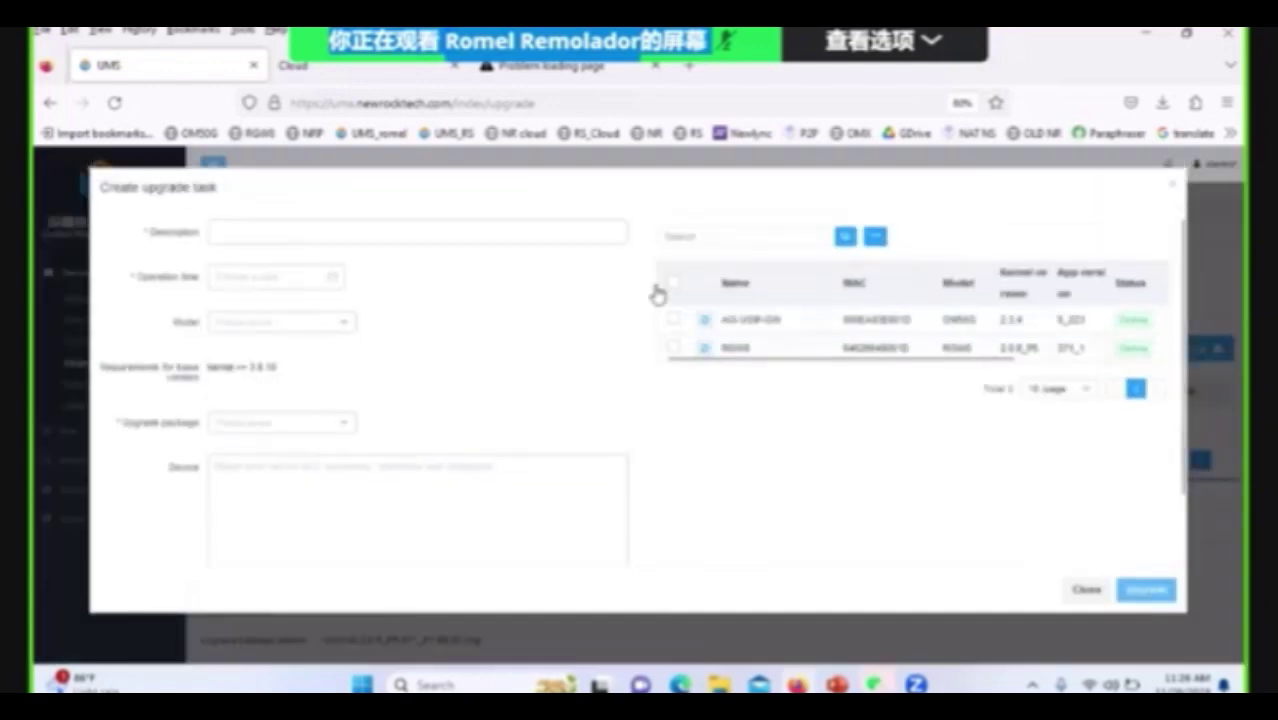
pyautogui.click(675, 320)
pyautogui.click(675, 348)
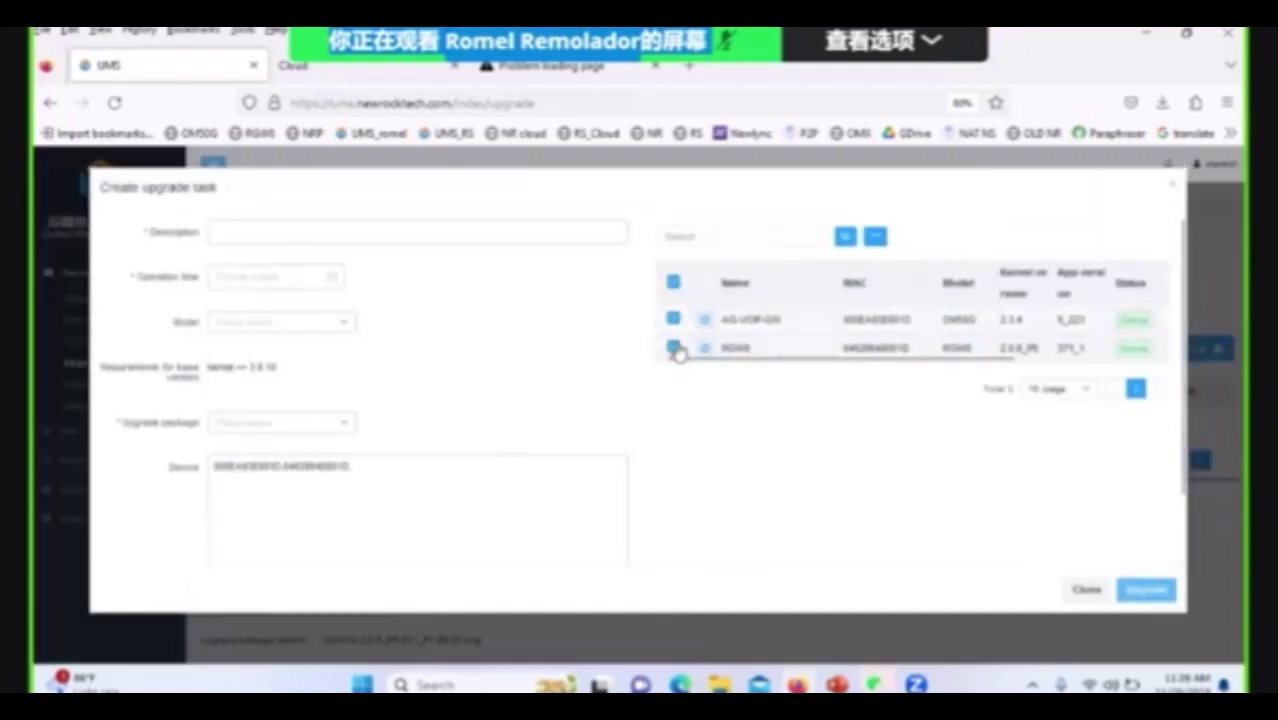
pyautogui.click(674, 320)
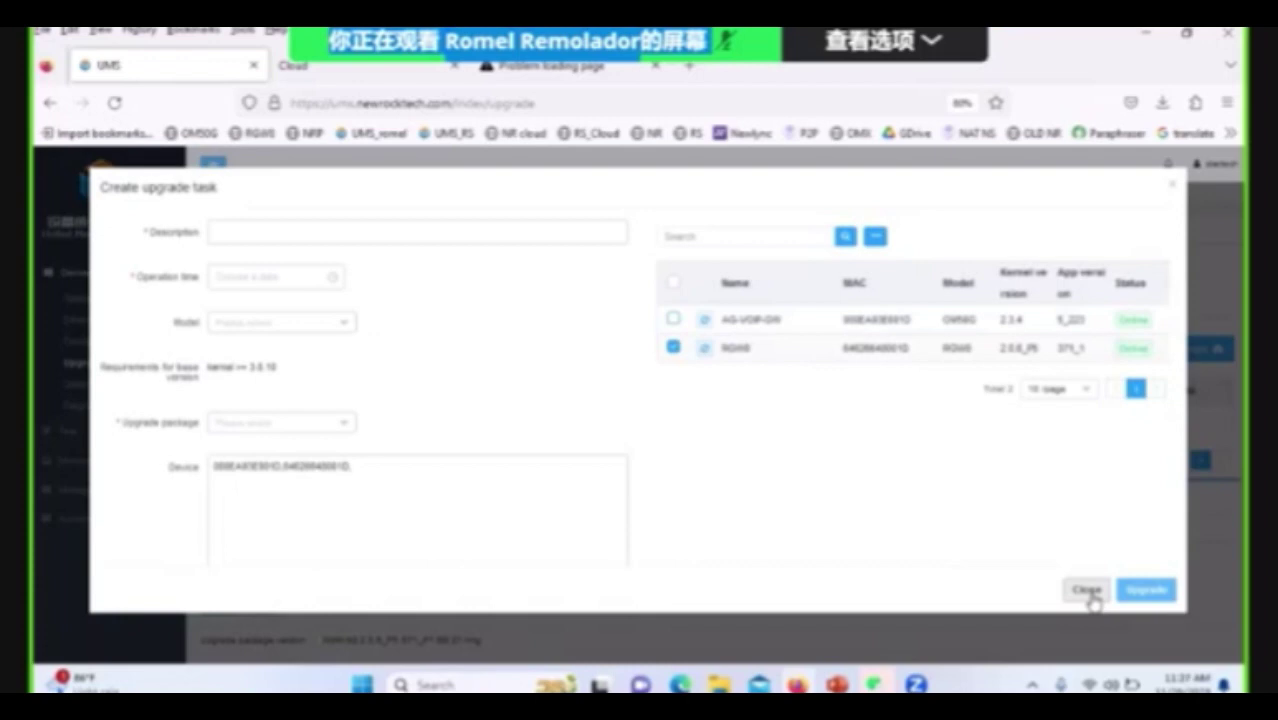
pyautogui.click(1087, 591)
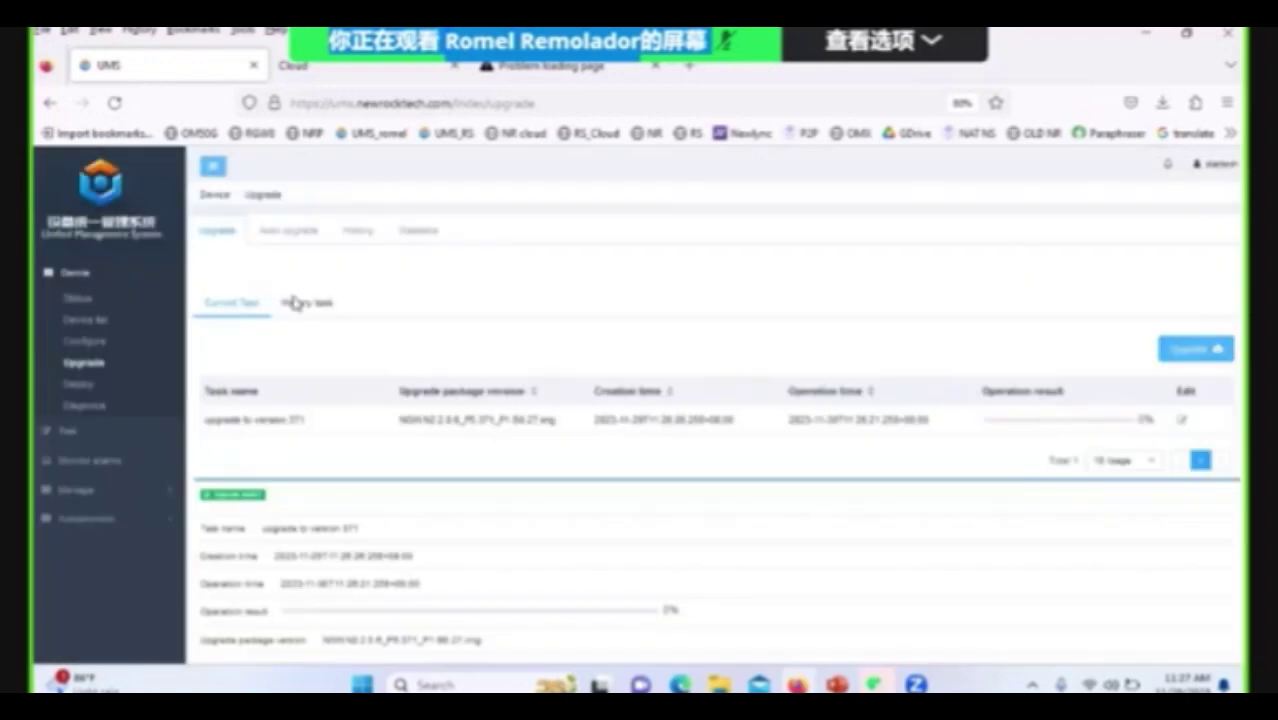
# On the Auto upgrade tab, draft an enabled rule for another model, then close it since no package exists.
pyautogui.click(290, 236)
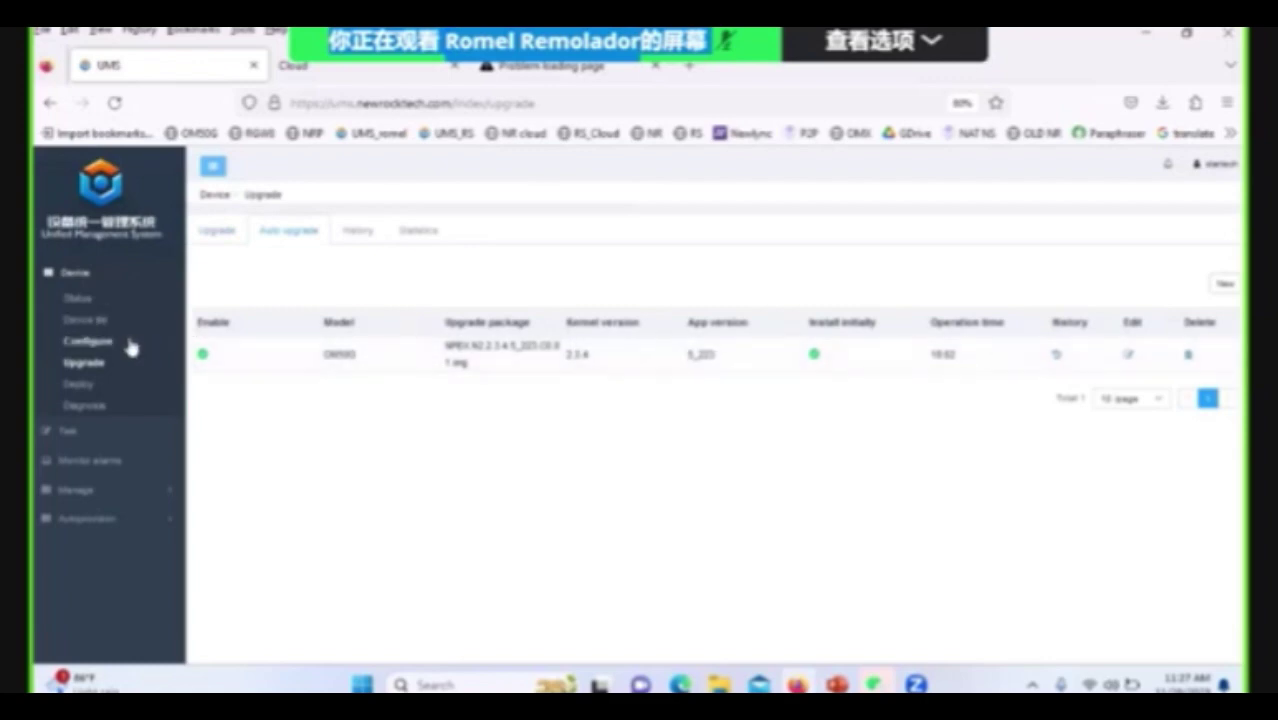
pyautogui.click(1222, 287)
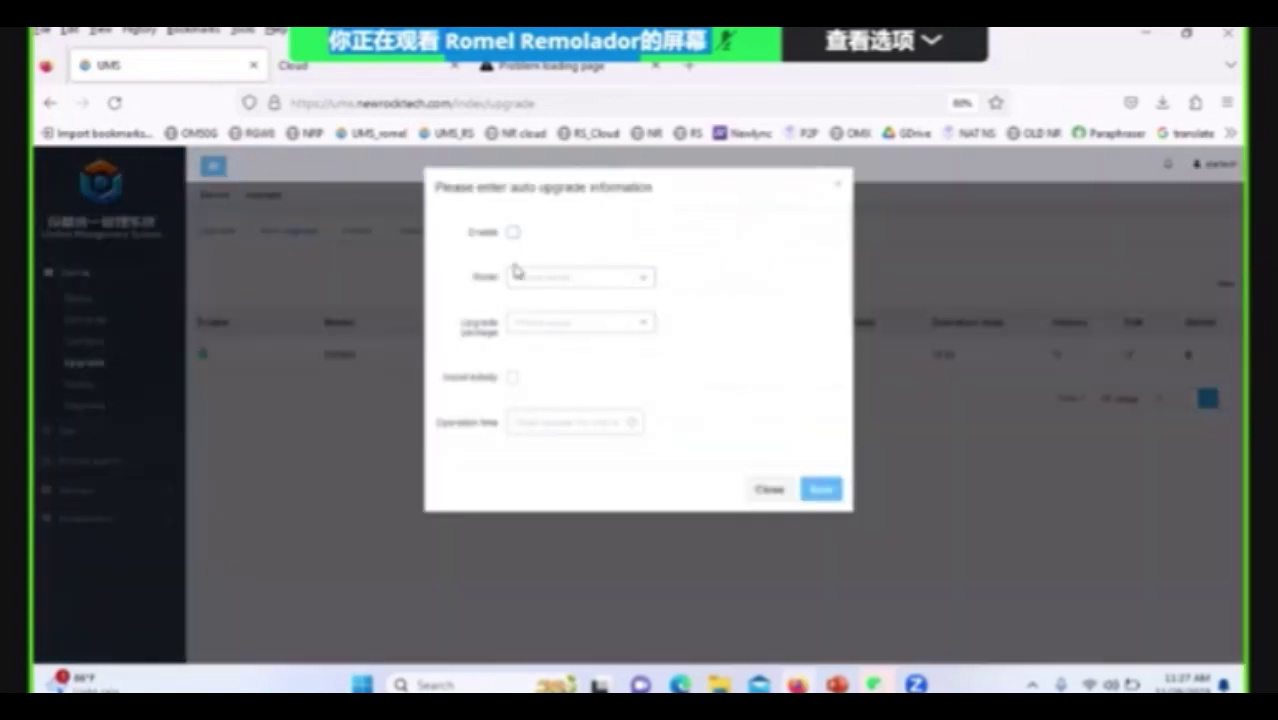
pyautogui.click(513, 233)
pyautogui.click(638, 280)
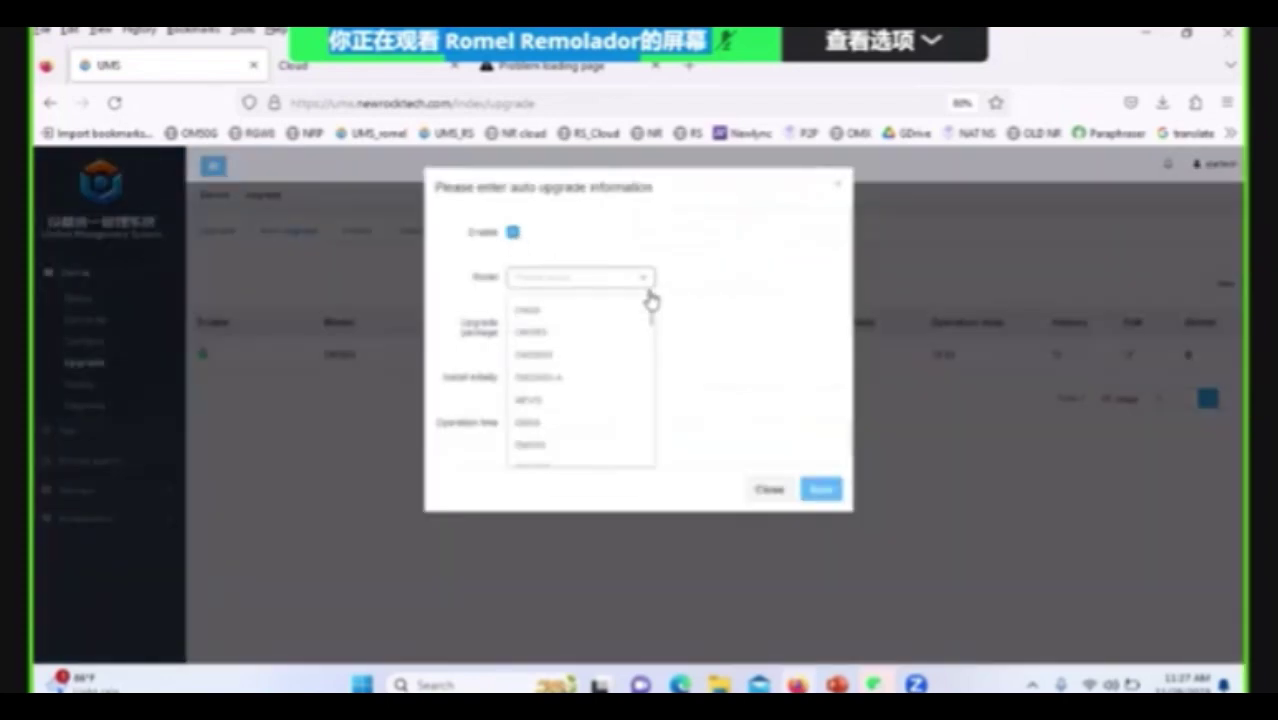
pyautogui.click(555, 368)
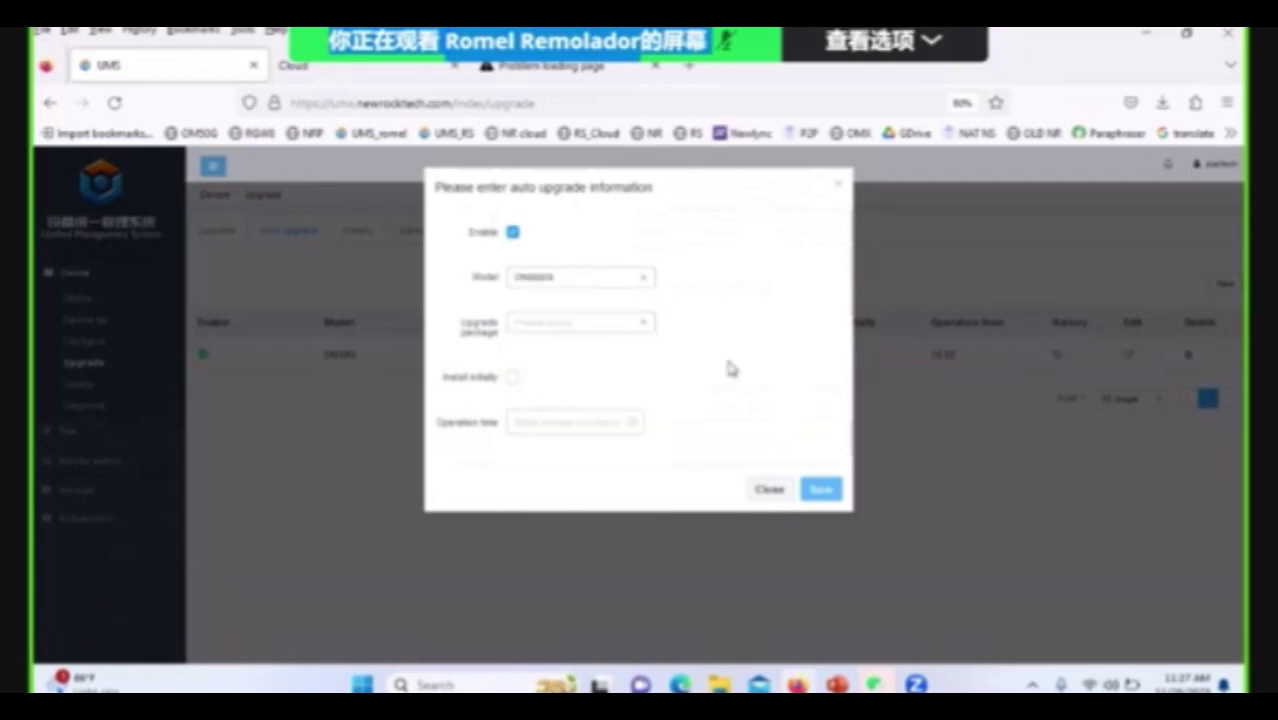
pyautogui.click(648, 325)
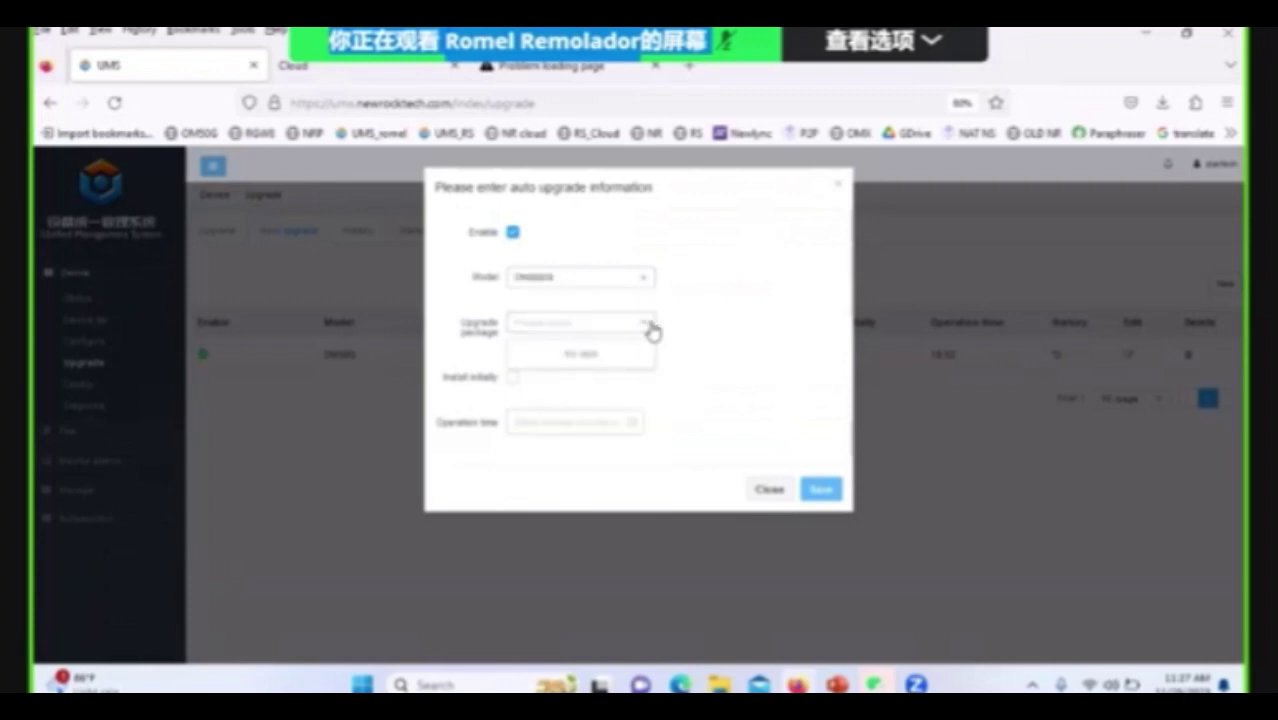
pyautogui.click(722, 337)
pyautogui.click(821, 489)
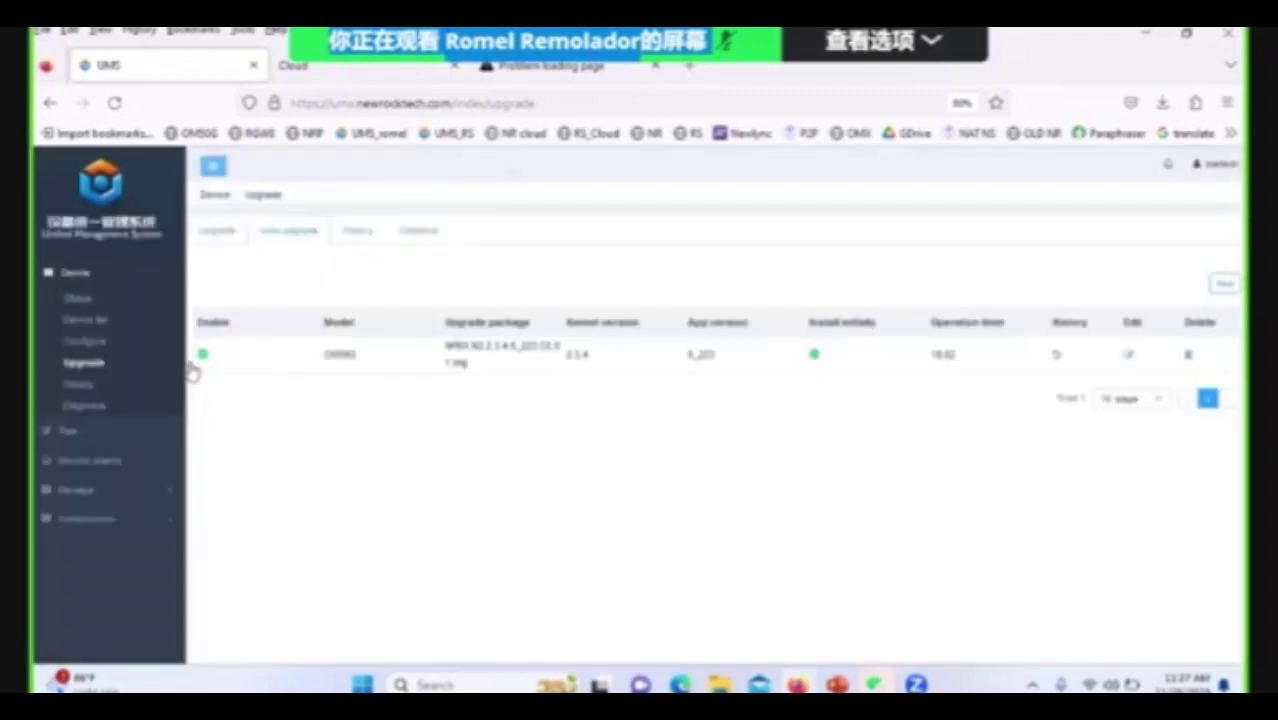
# Open the AG-VOIP-GW gateway's configuration from the Device > Configure list.
pyautogui.click(84, 346)
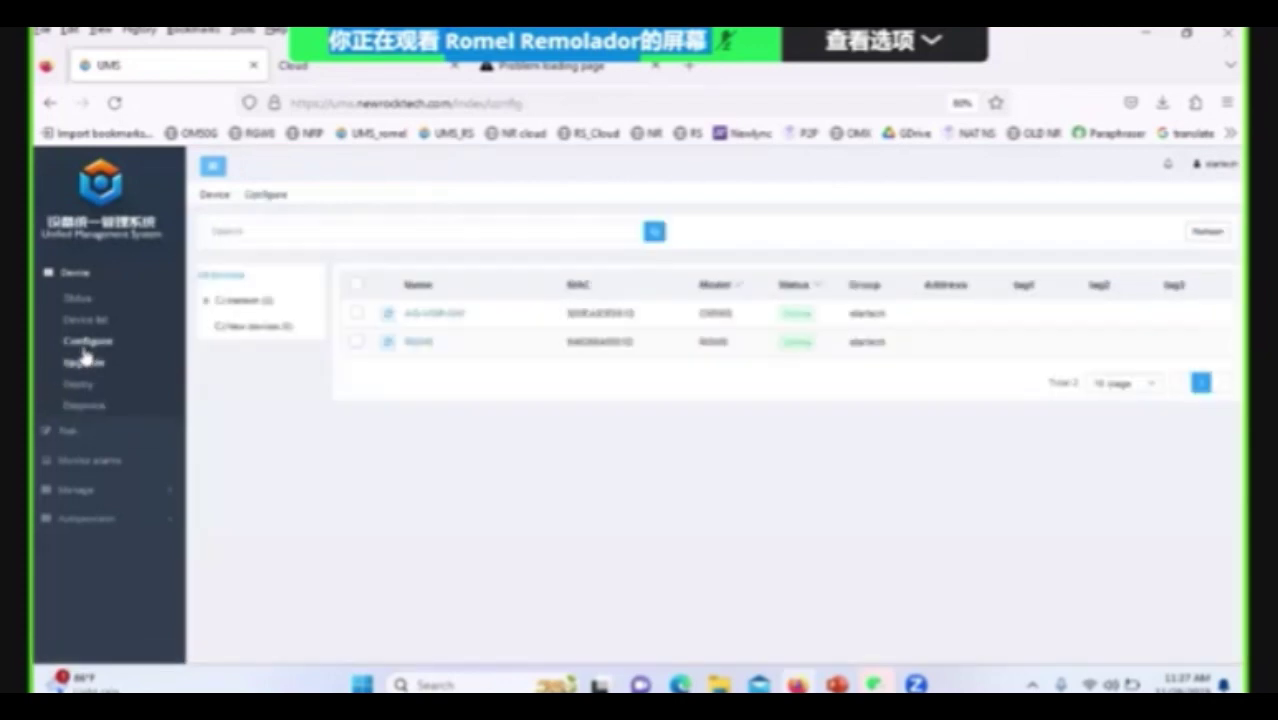
pyautogui.click(431, 317)
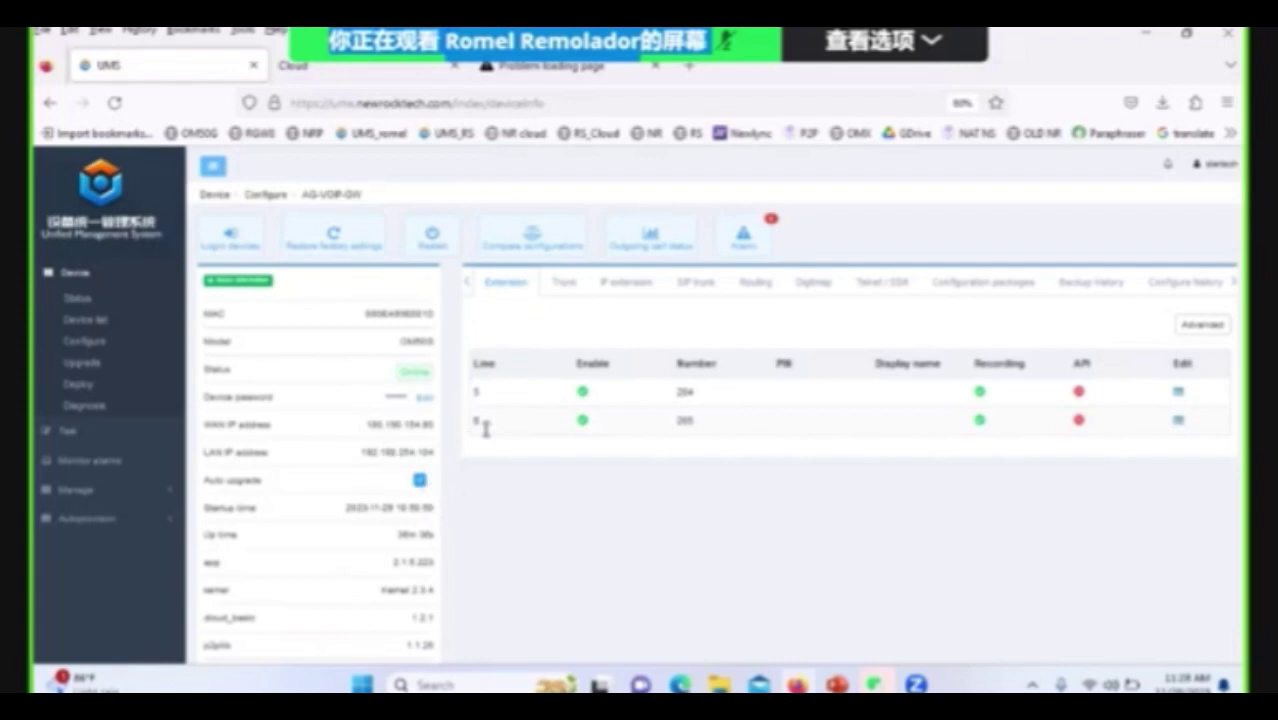
# Glance at the empty Task list, open Manage > Upgrade package, and expand the Device group.
pyautogui.click(86, 436)
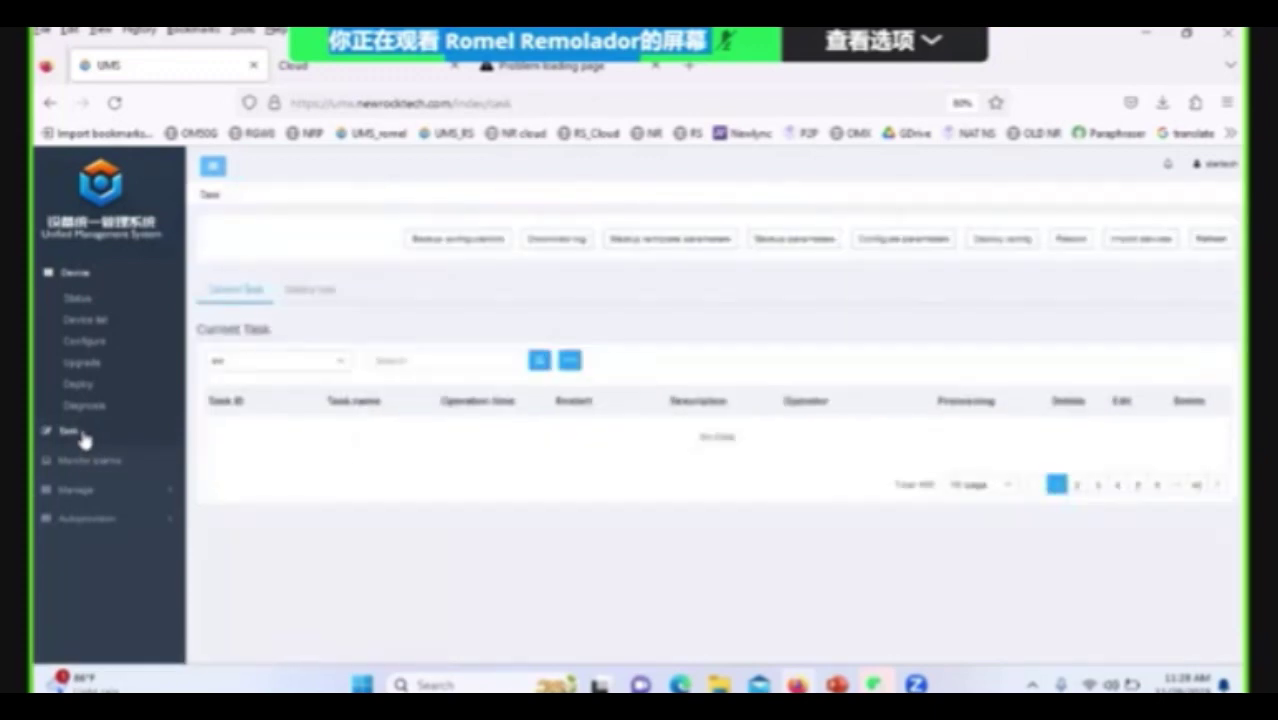
pyautogui.click(78, 489)
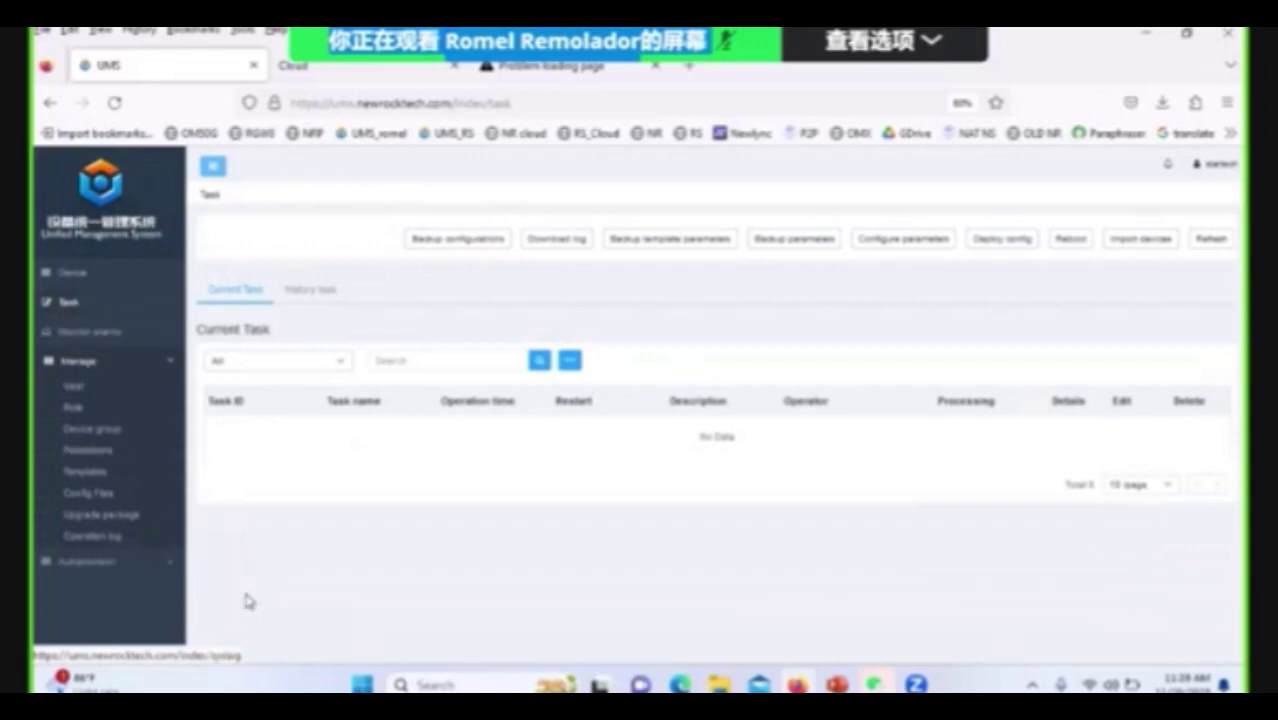
pyautogui.click(106, 517)
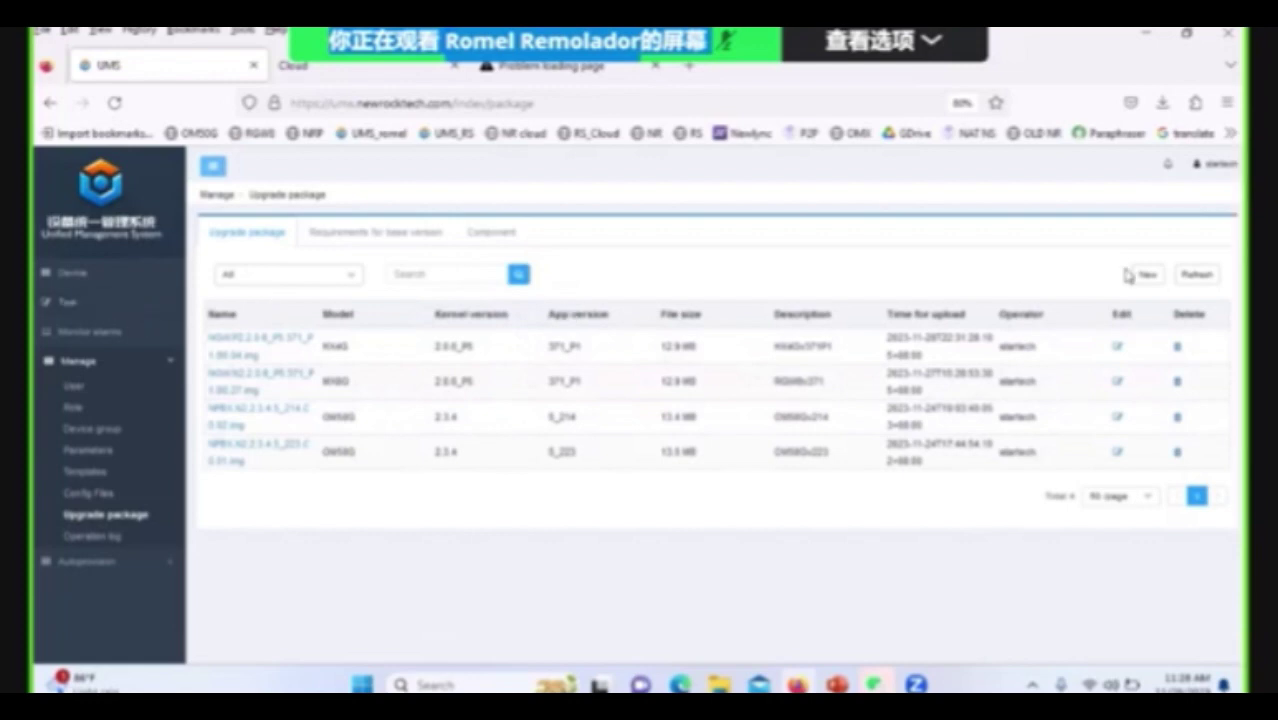
pyautogui.click(72, 272)
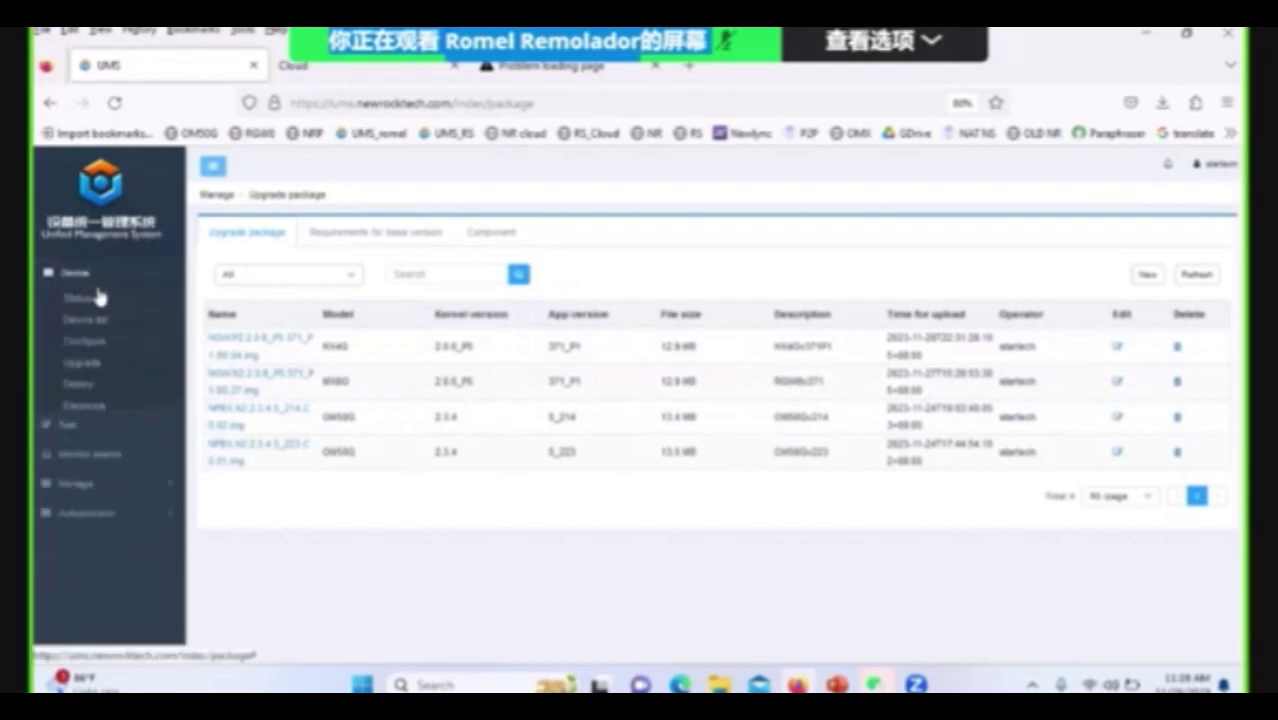
# Review the Upgrade page's History task tab with its three OM50G tasks, two successful, one failed.
pyautogui.click(100, 366)
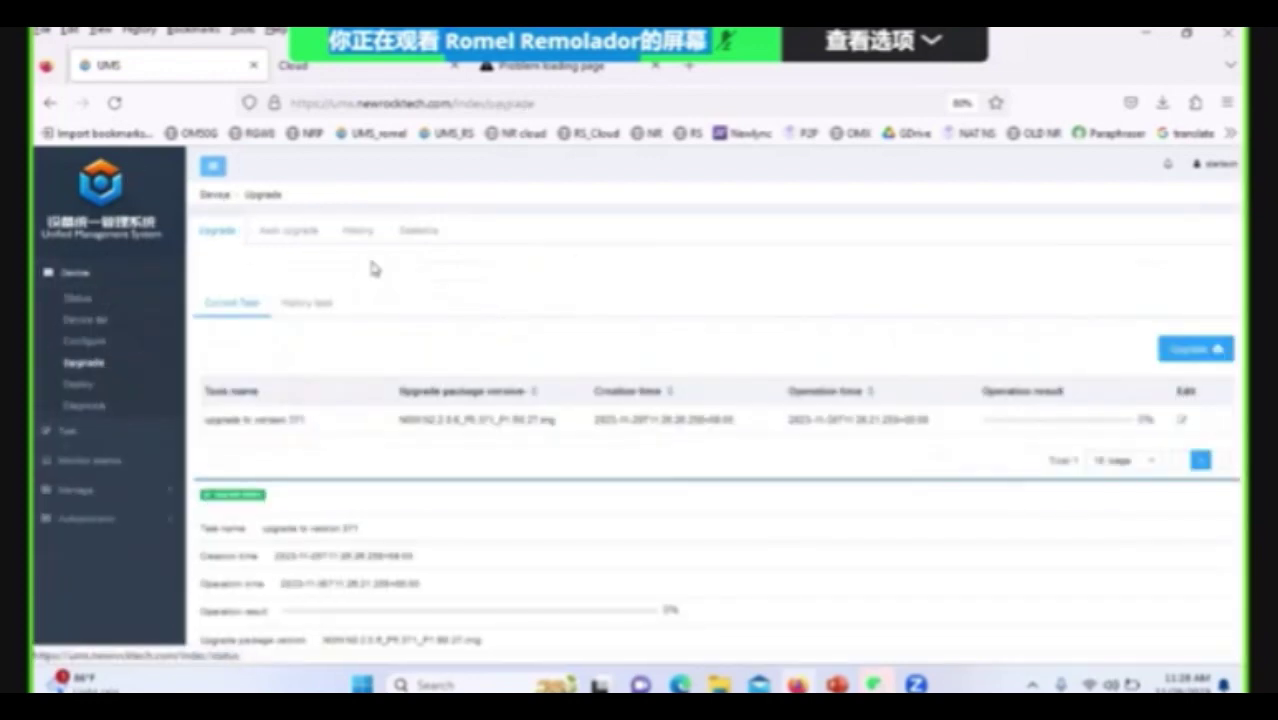
pyautogui.click(311, 312)
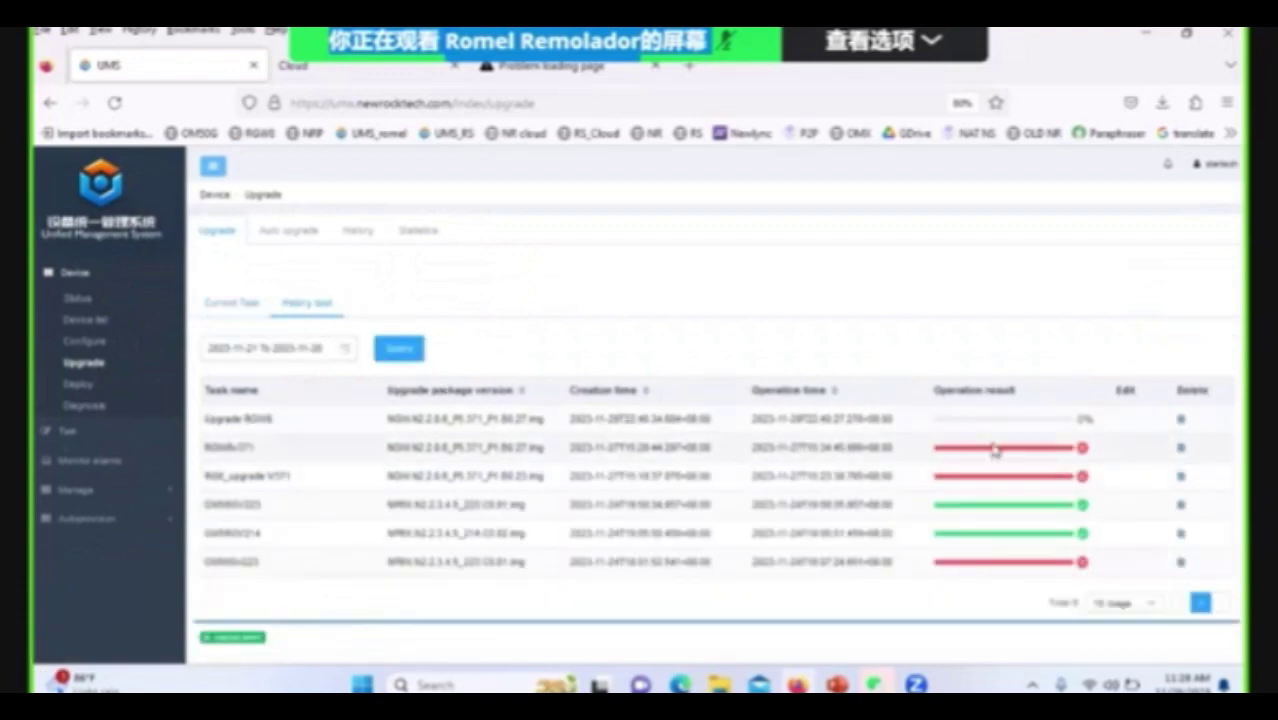
pyautogui.scroll(-3, 1005, 442)
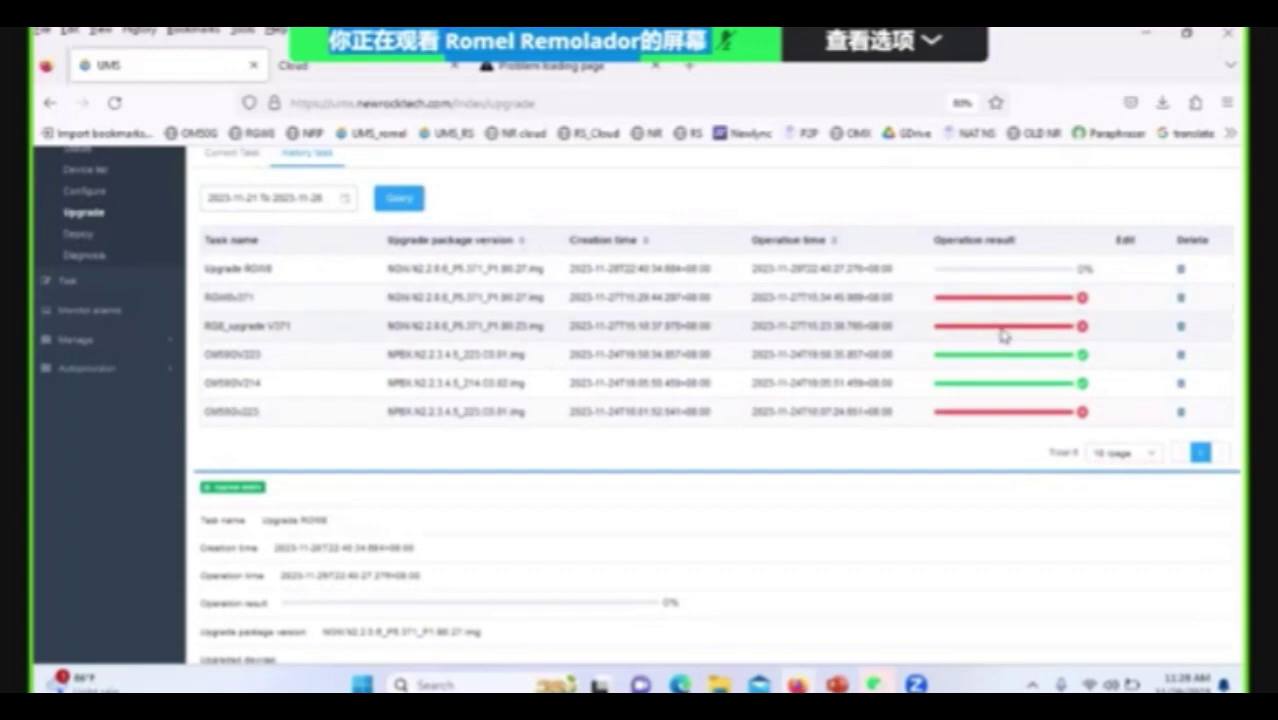
pyautogui.scroll(-2, 984, 303)
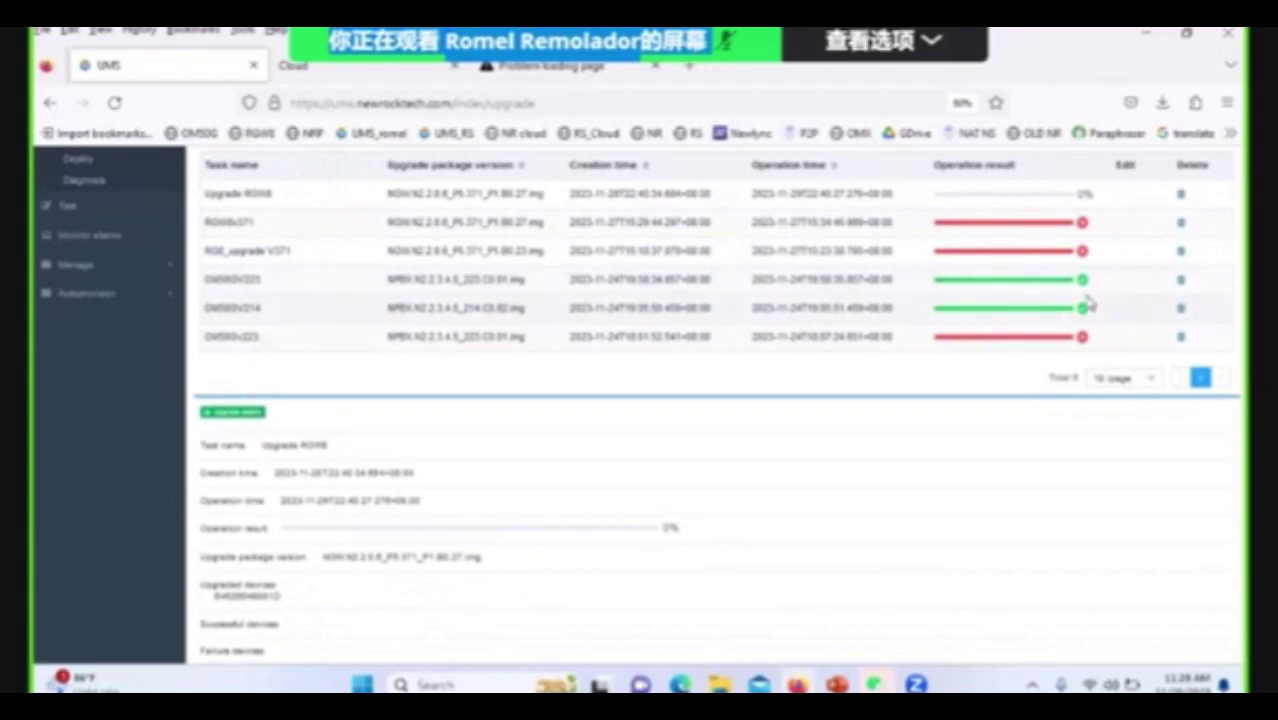
pyautogui.scroll(-1, 995, 433)
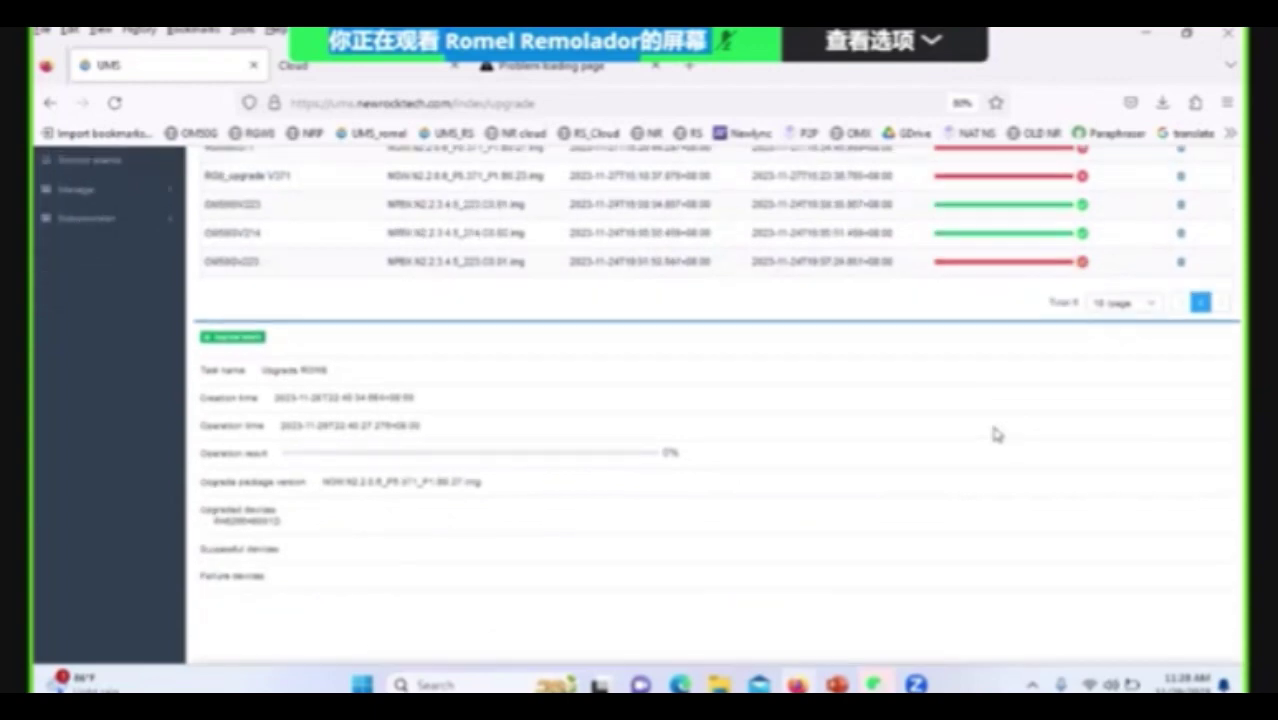
pyautogui.scroll(4, 1000, 425)
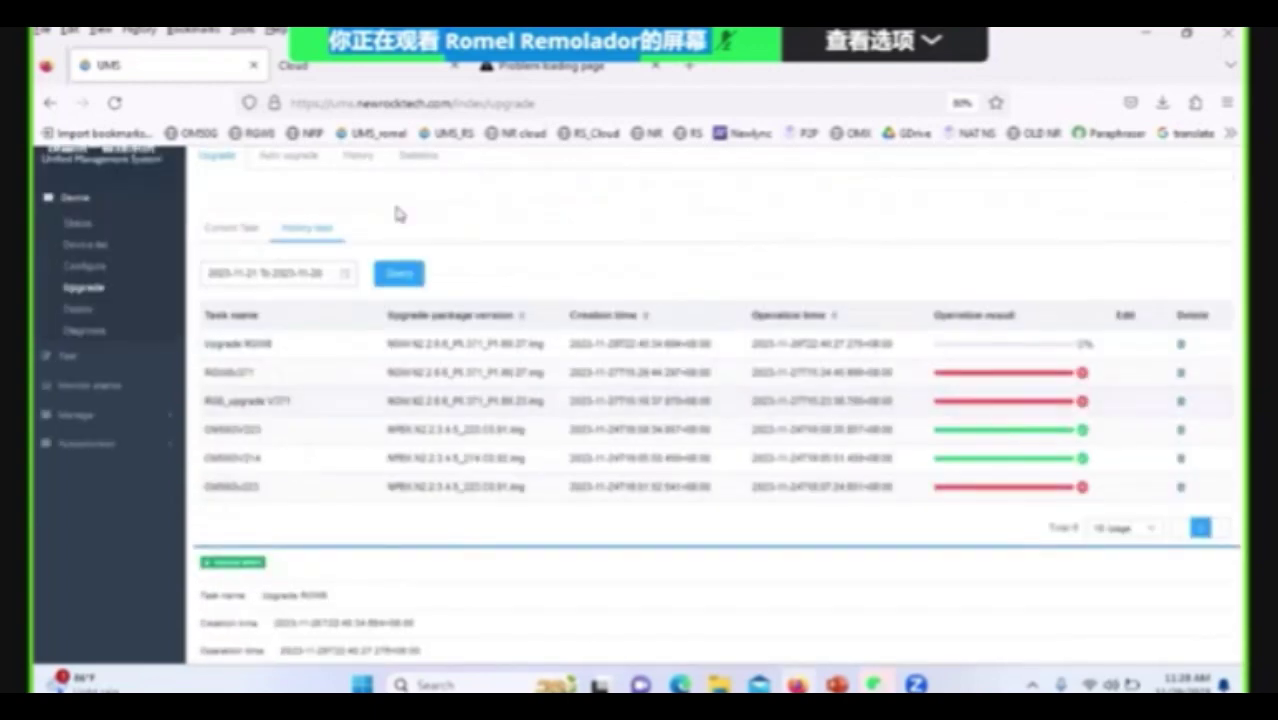
pyautogui.click(357, 160)
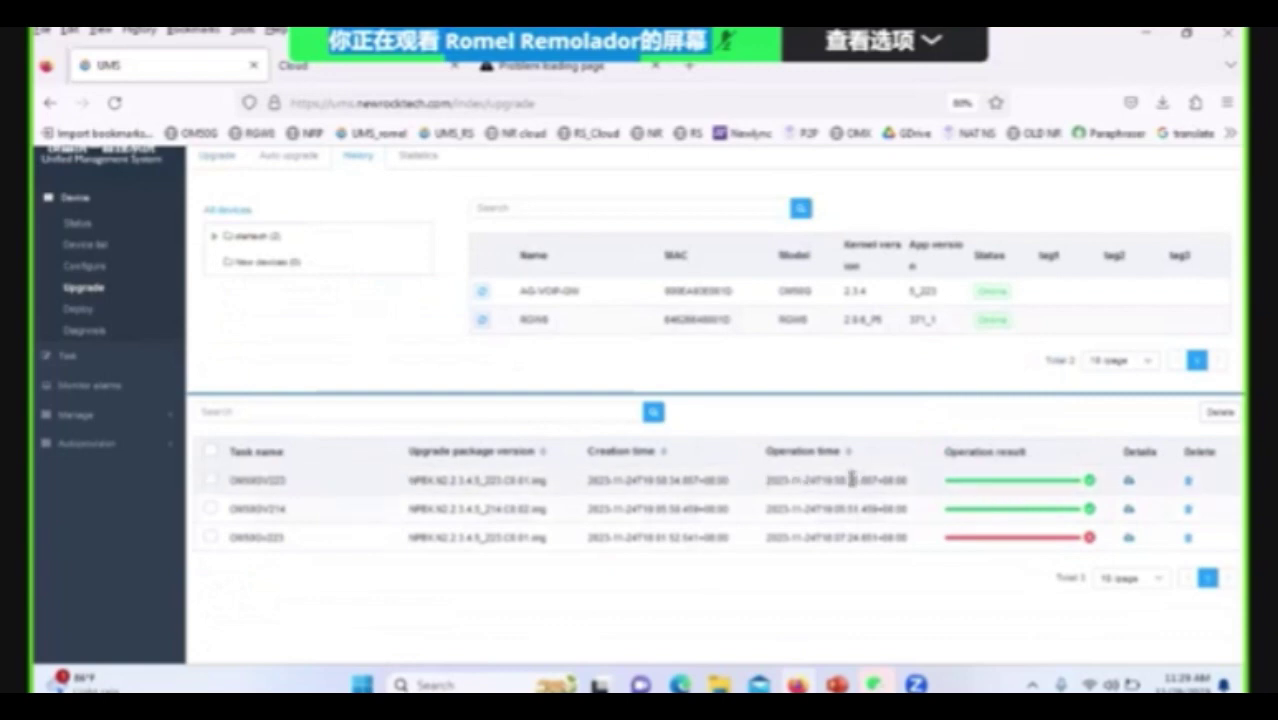
# Scroll through the History tab's AG-VOIP-GW and RGW8 devices and the three OM50G upgrade tasks.
pyautogui.scroll(2, 849, 478)
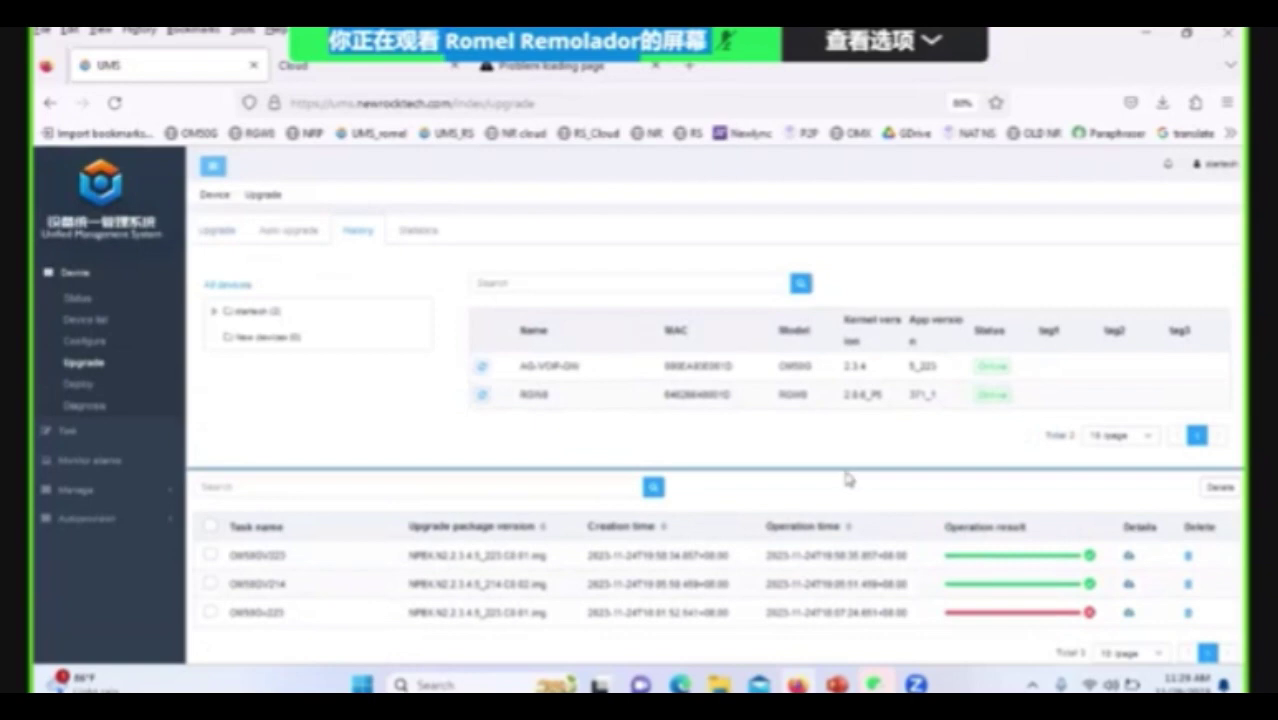
pyautogui.scroll(-2, 846, 478)
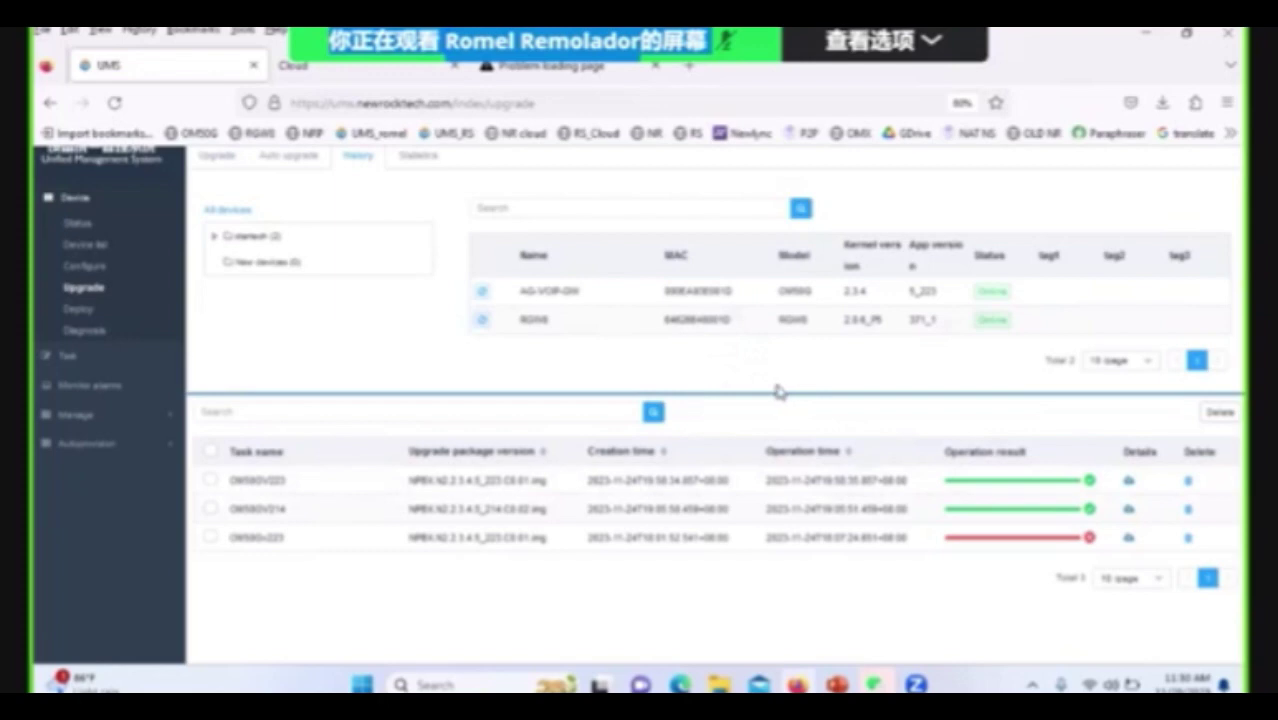
pyautogui.scroll(2, 716, 362)
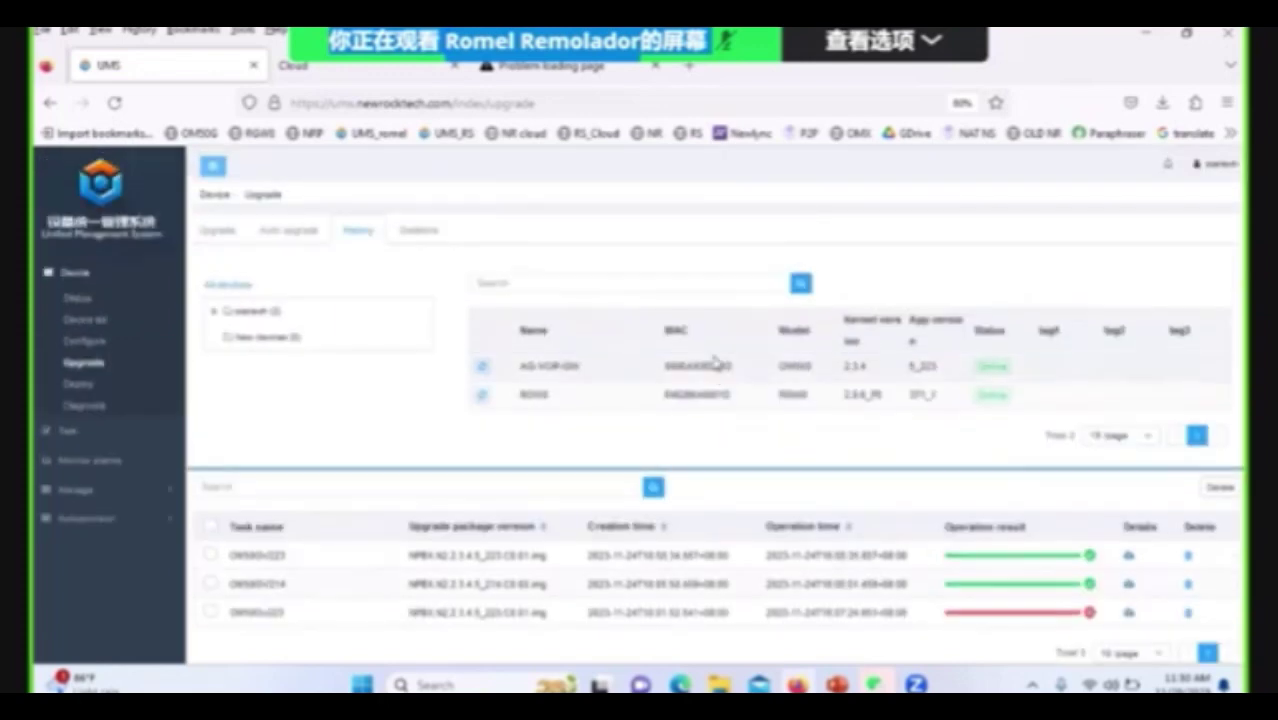
# Filter the Upgrade Statistics tab to OM50G to chart its app and kernel versions.
pyautogui.click(420, 238)
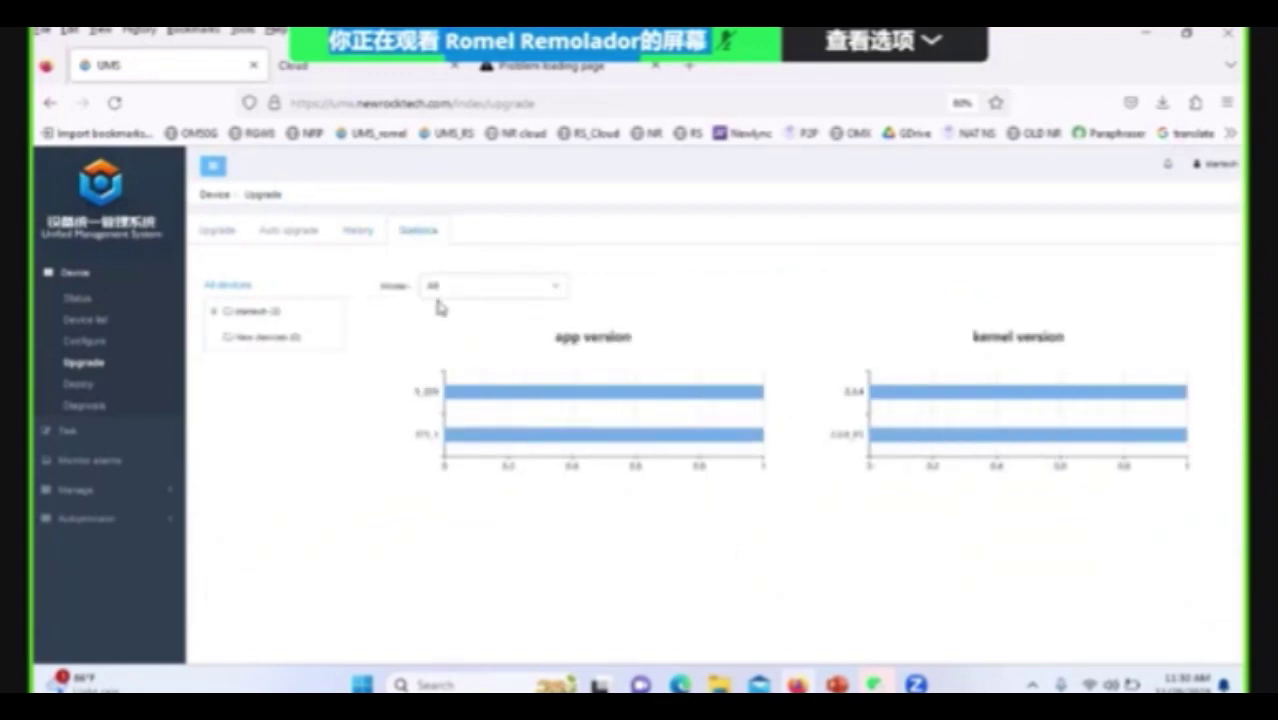
pyautogui.click(566, 293)
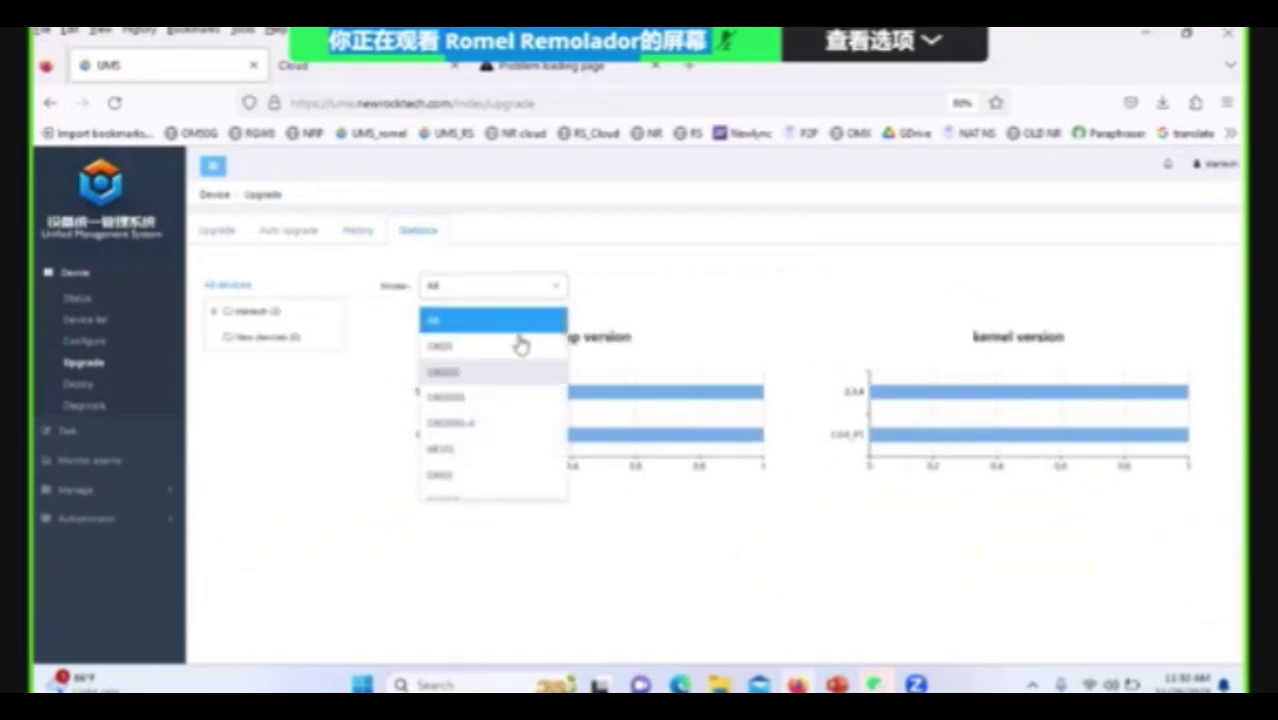
pyautogui.scroll(-2, 513, 391)
pyautogui.click(514, 390)
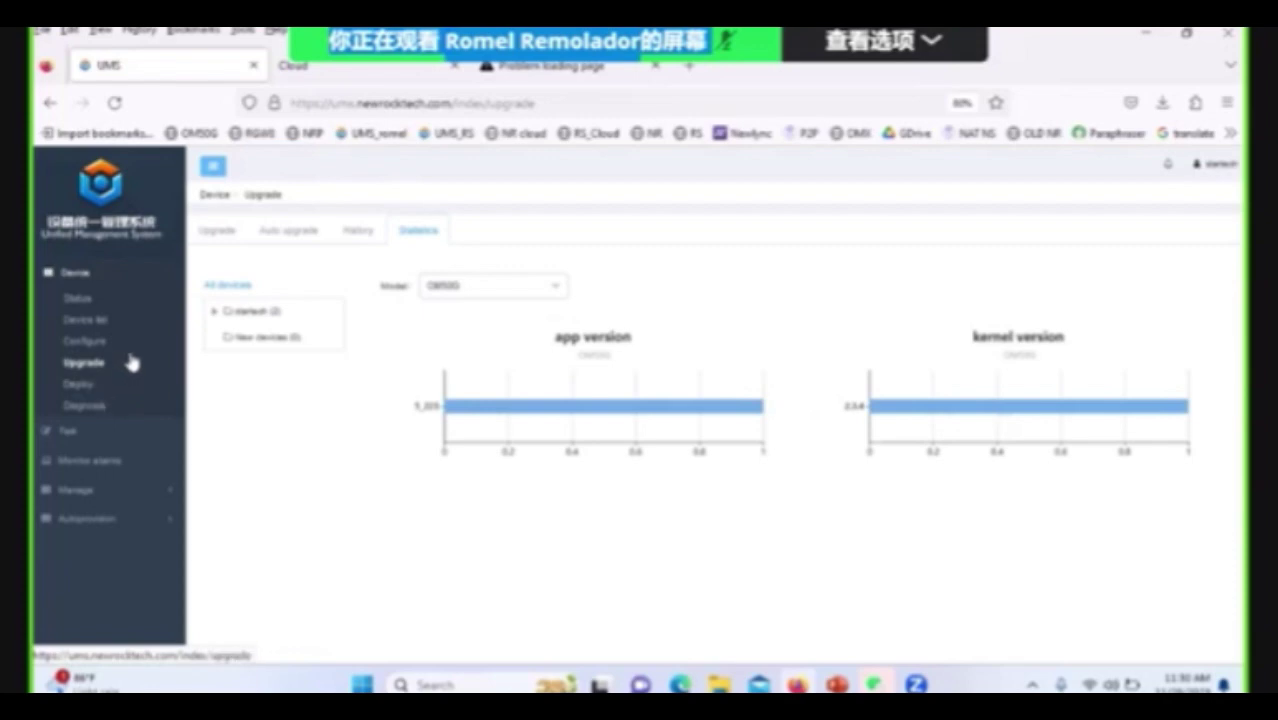
# Start a new manual deploy task using the OM50G_config configuration file.
pyautogui.click(84, 390)
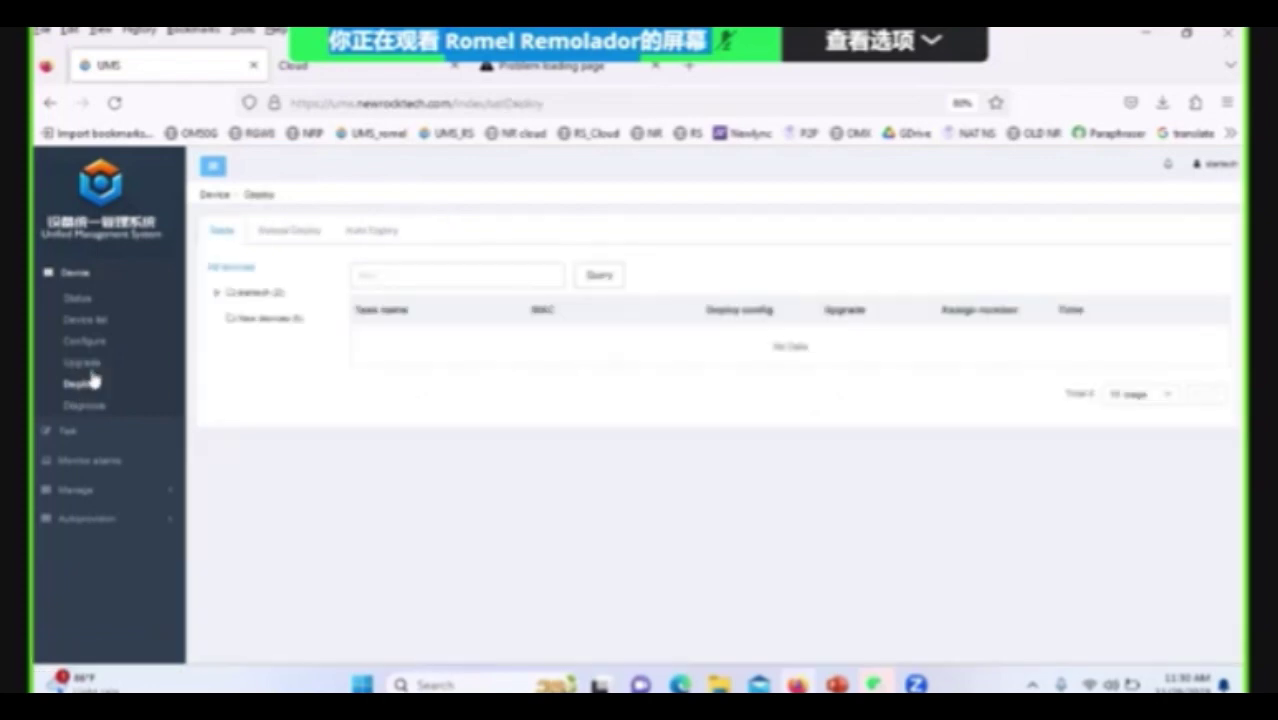
pyautogui.click(300, 232)
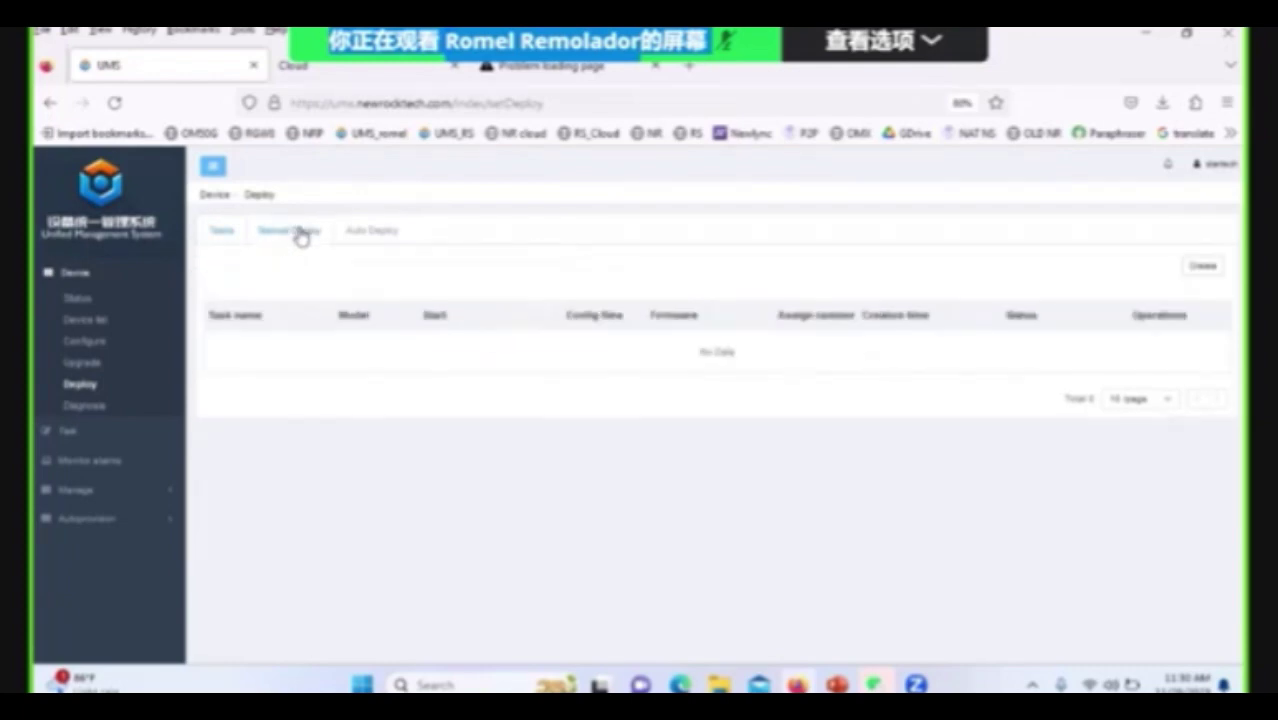
pyautogui.click(1203, 266)
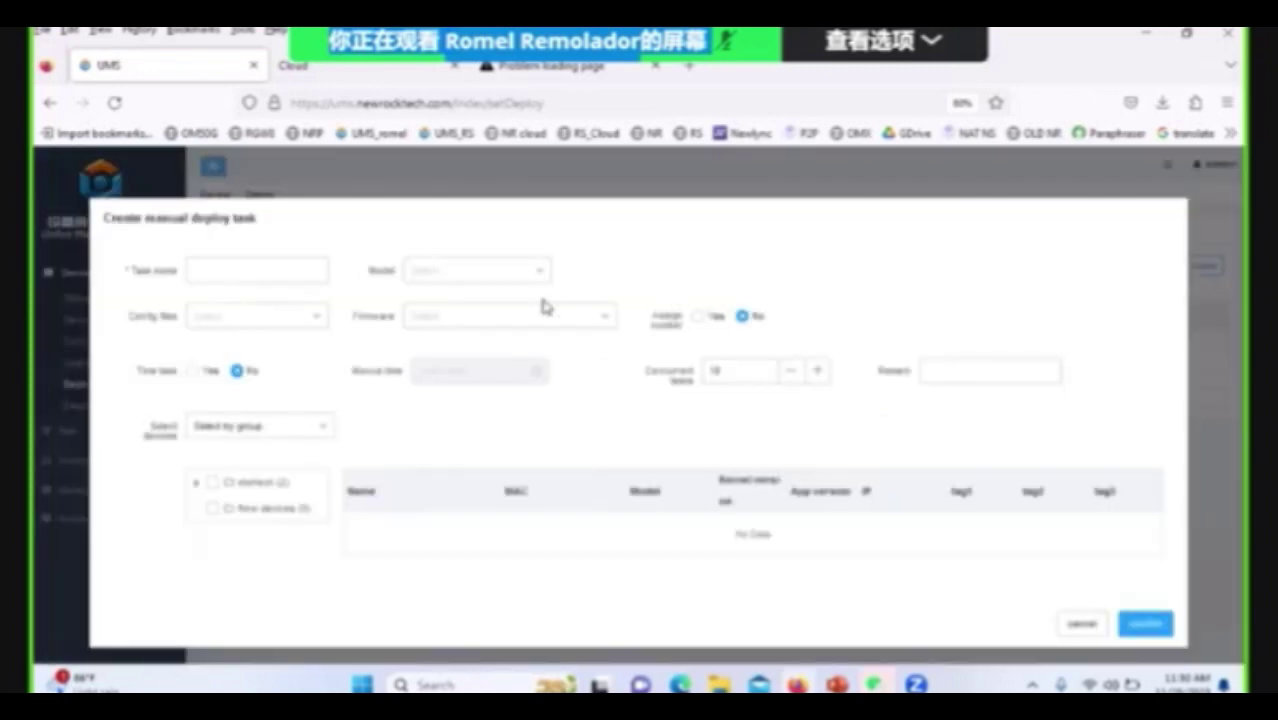
pyautogui.click(262, 274)
pyautogui.click(316, 318)
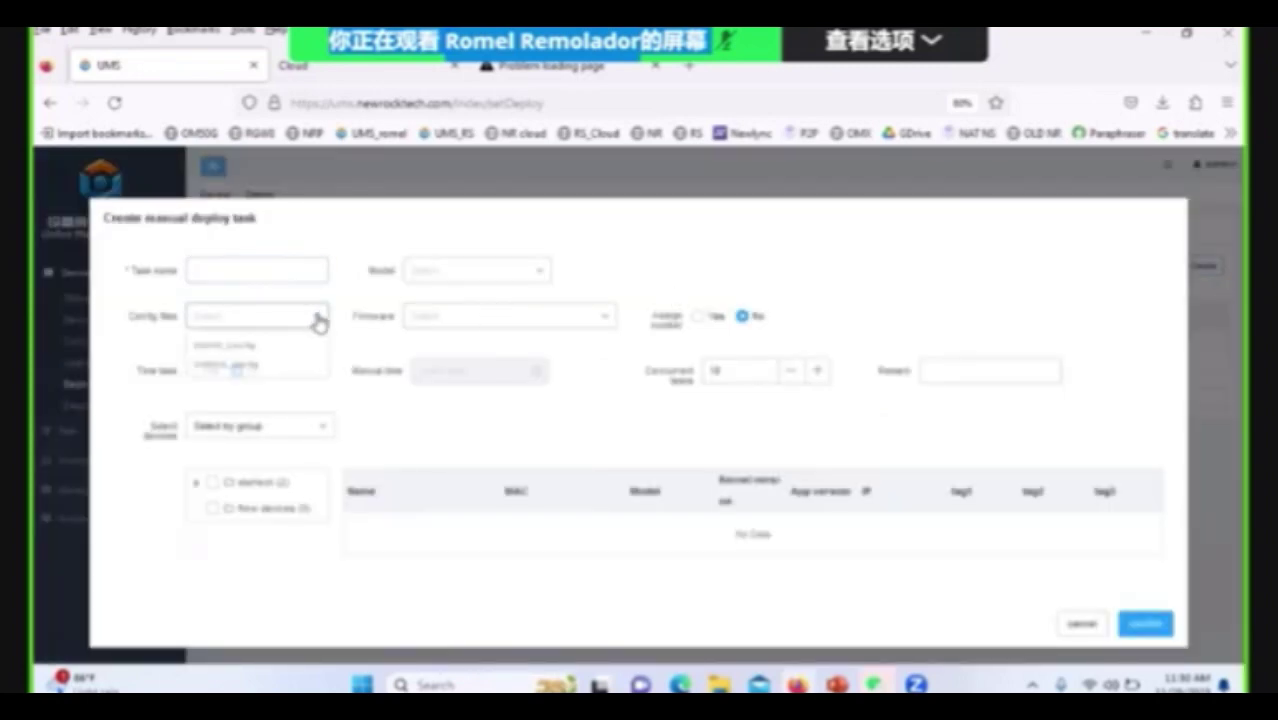
pyautogui.click(252, 378)
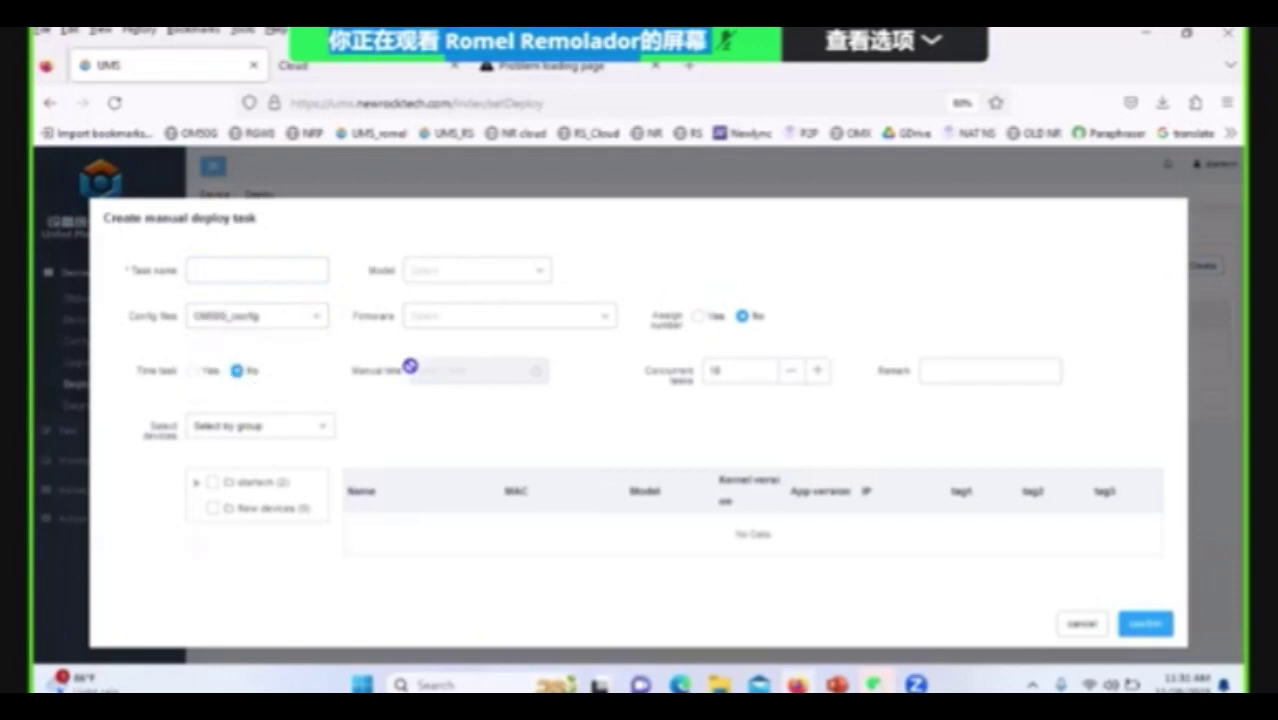
# Schedule the deploy task with Manual time on November 30, 2023 at 11:31.
pyautogui.click(199, 372)
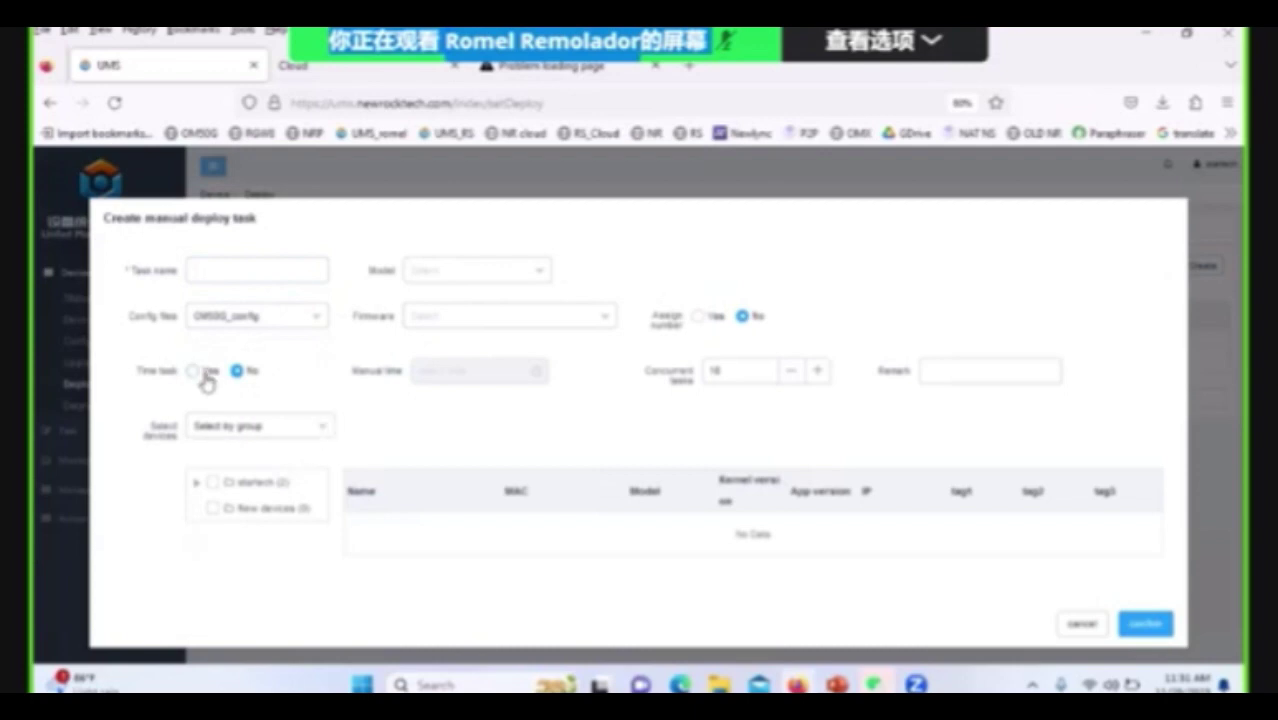
pyautogui.click(545, 373)
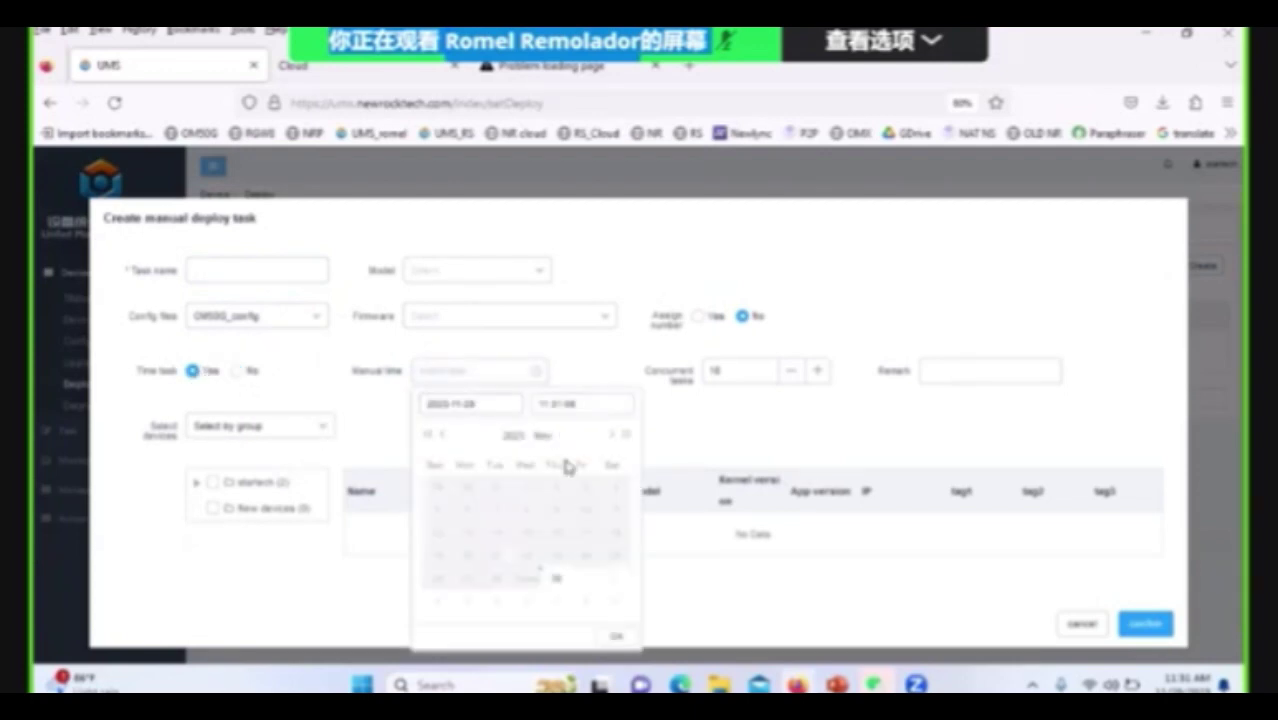
pyautogui.click(560, 578)
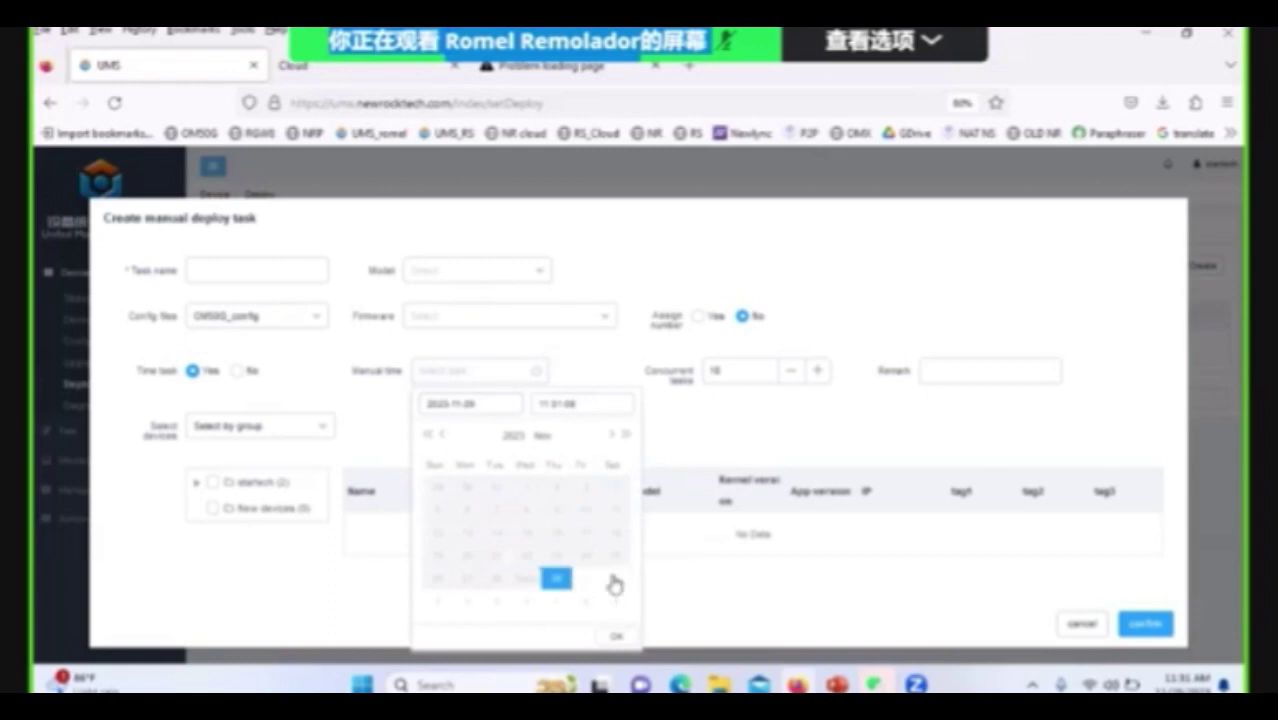
pyautogui.click(621, 637)
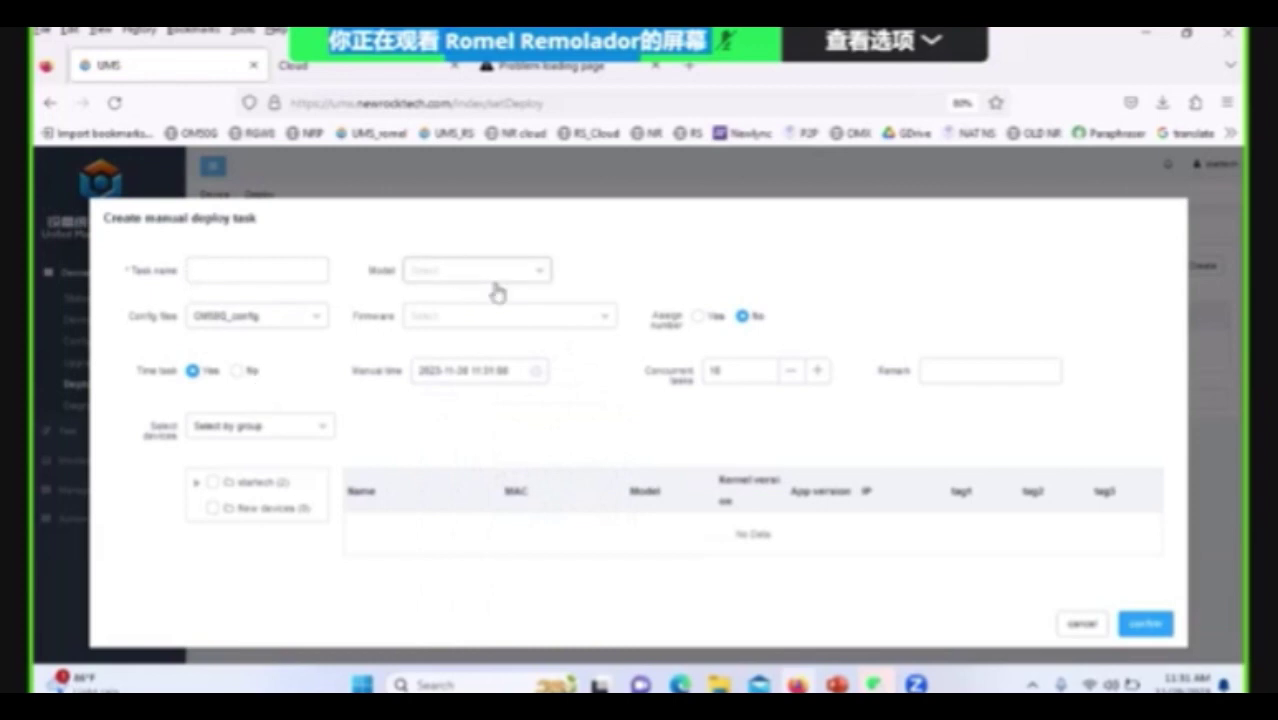
# Set the model to OM50G and device selection to Select by list, then close the form unsaved.
pyautogui.click(549, 276)
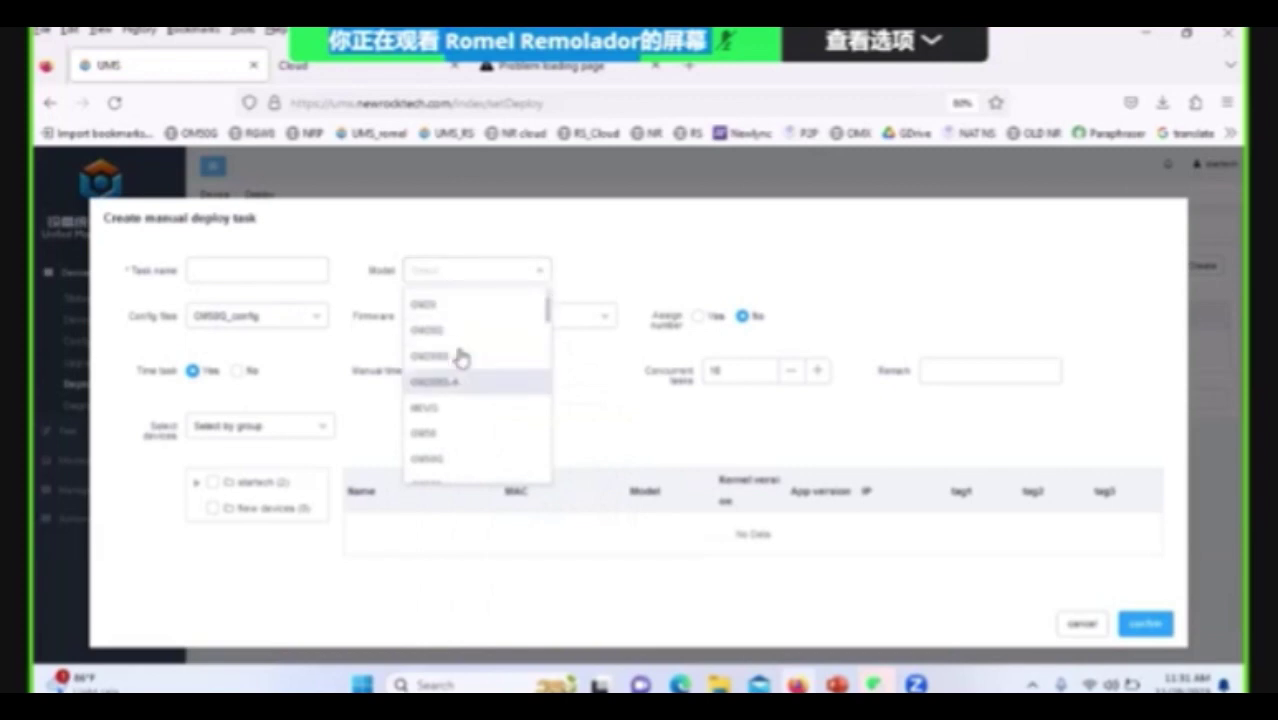
pyautogui.click(473, 452)
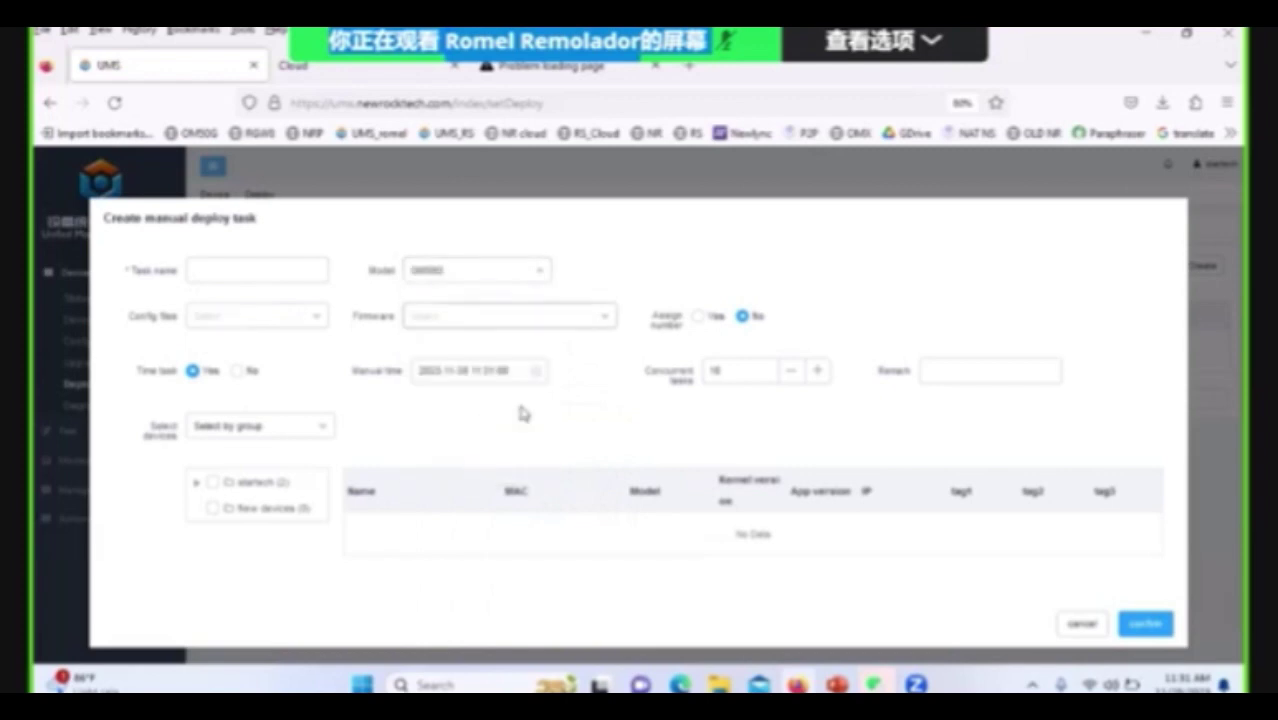
pyautogui.click(598, 322)
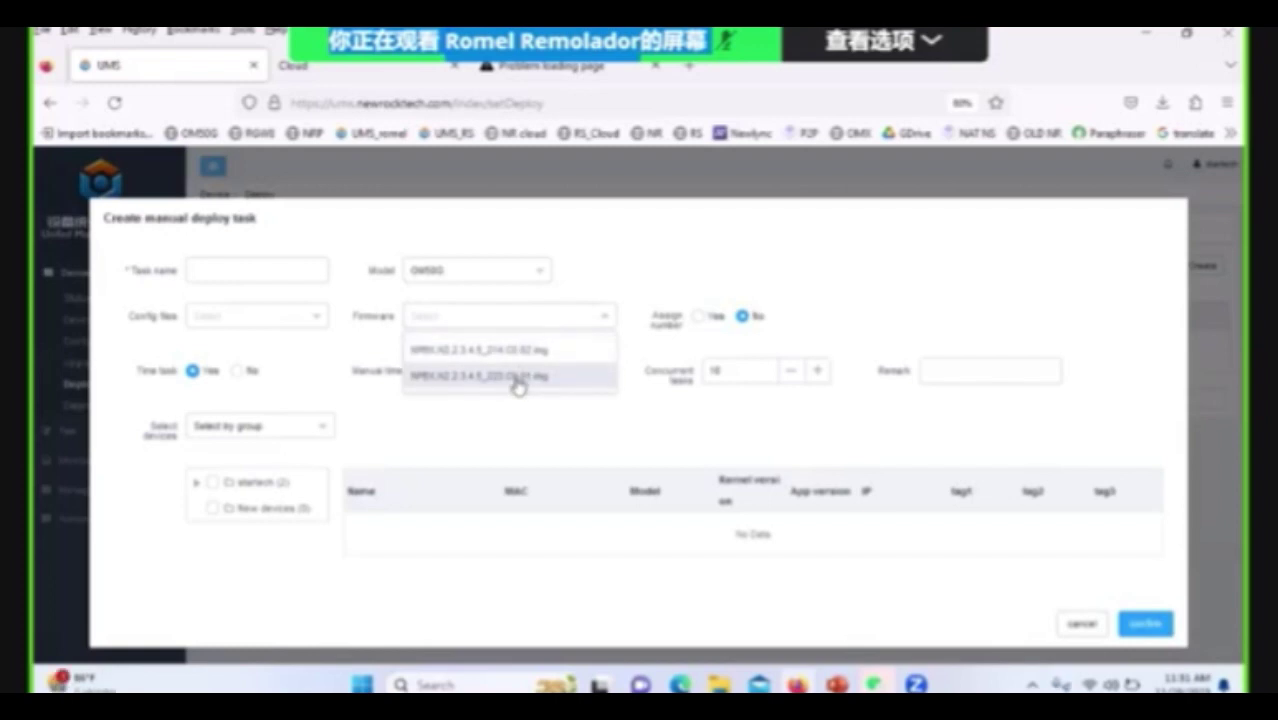
pyautogui.click(322, 428)
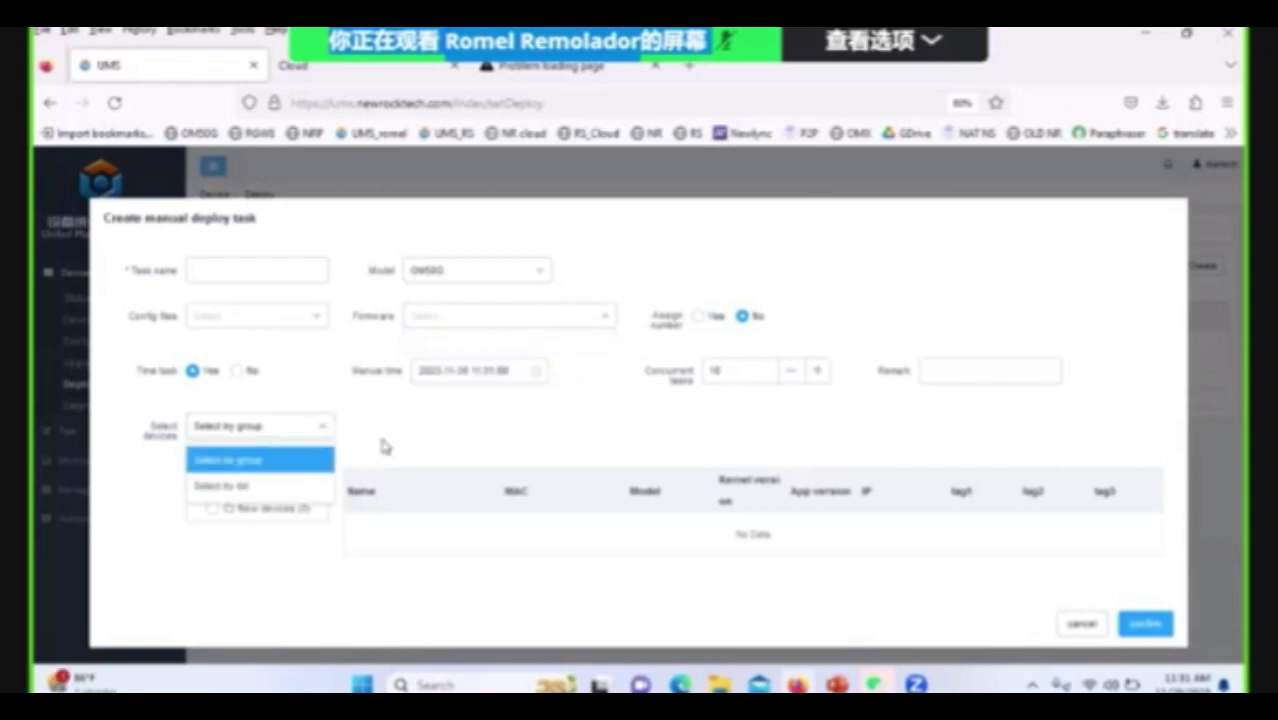
pyautogui.click(287, 483)
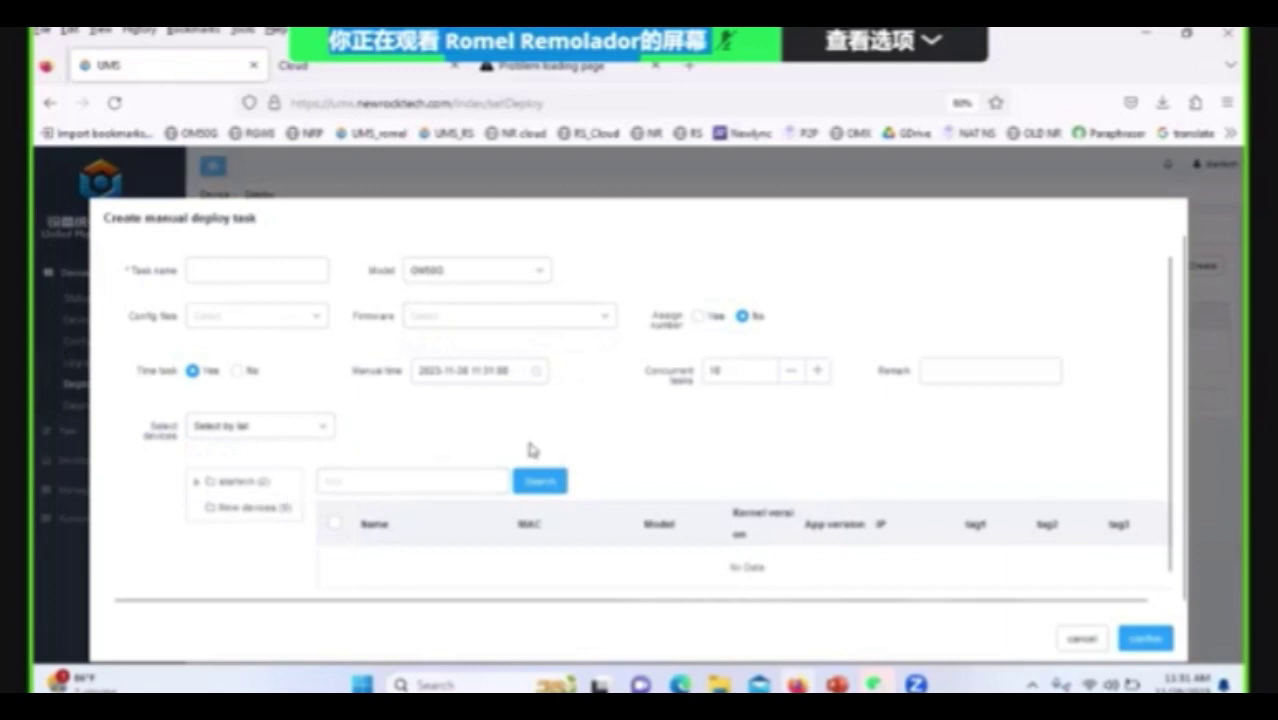
pyautogui.scroll(-1, 510, 447)
pyautogui.scroll(1, 512, 445)
pyautogui.press('Escape')
# Open an Auto Deploy create form and cancel it, glance at Diagnosis, then show the empty Task list.
pyautogui.click(366, 236)
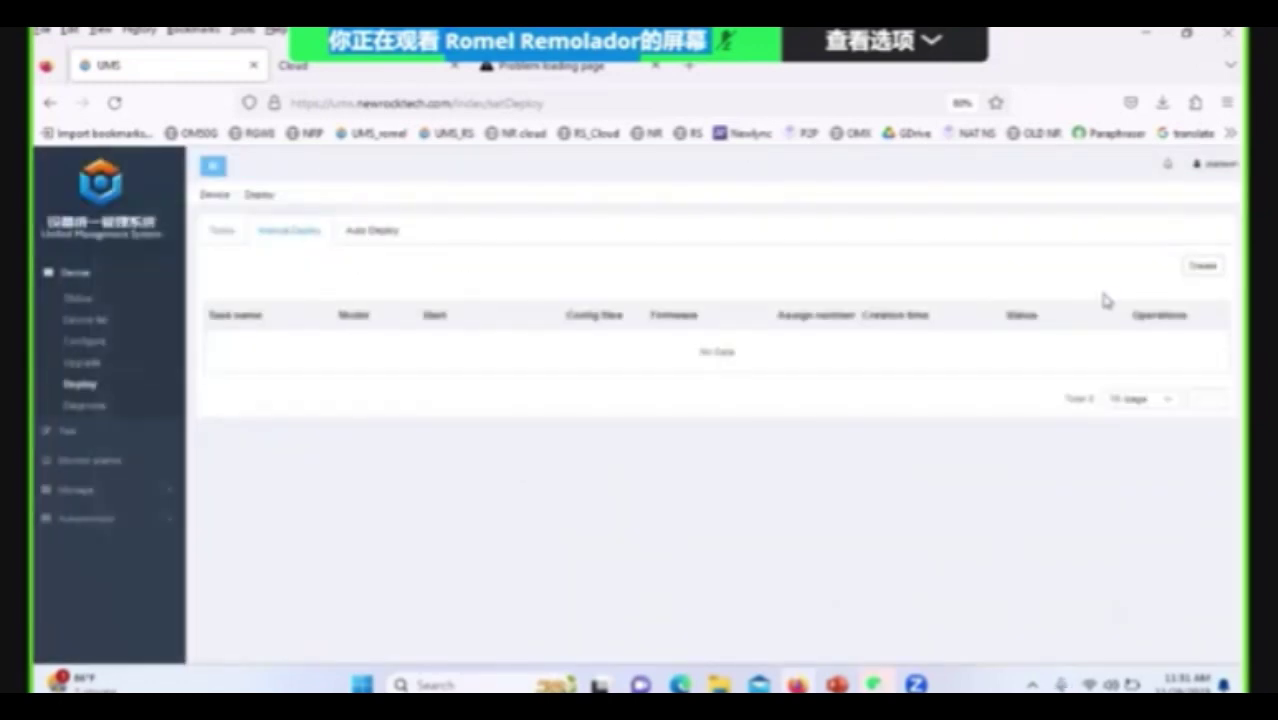
pyautogui.click(1203, 266)
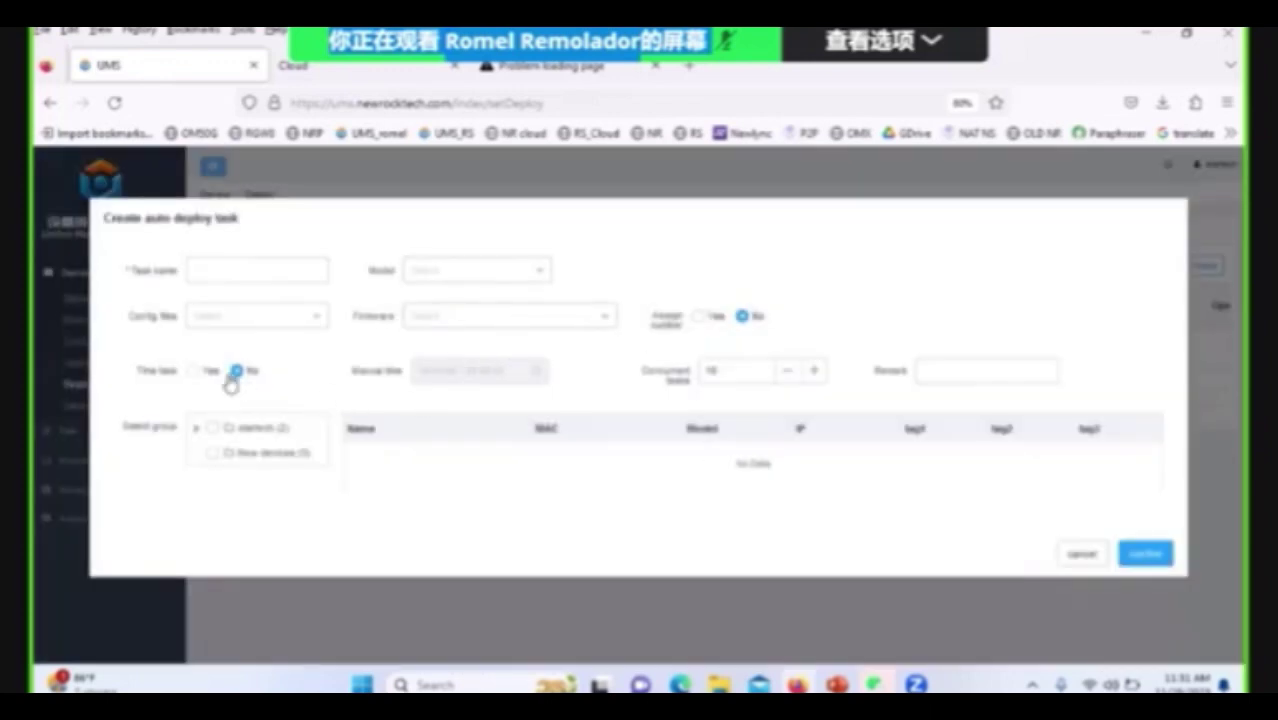
pyautogui.click(1082, 554)
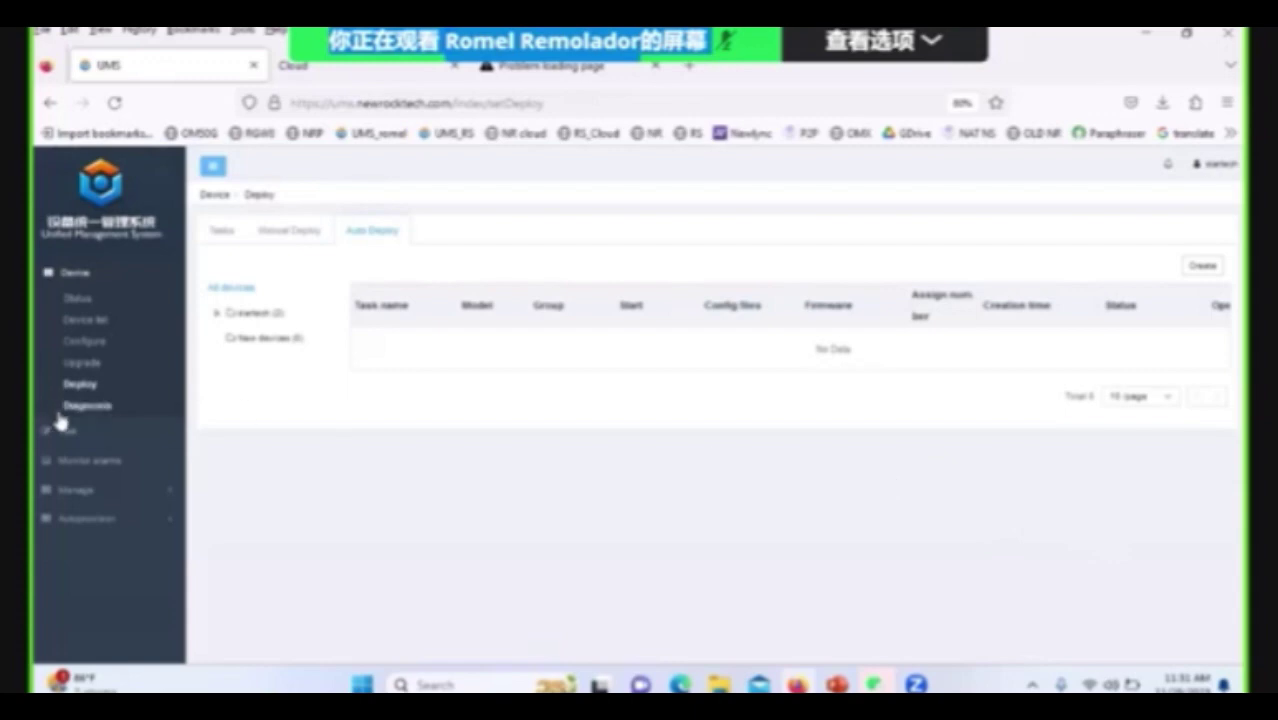
pyautogui.click(80, 415)
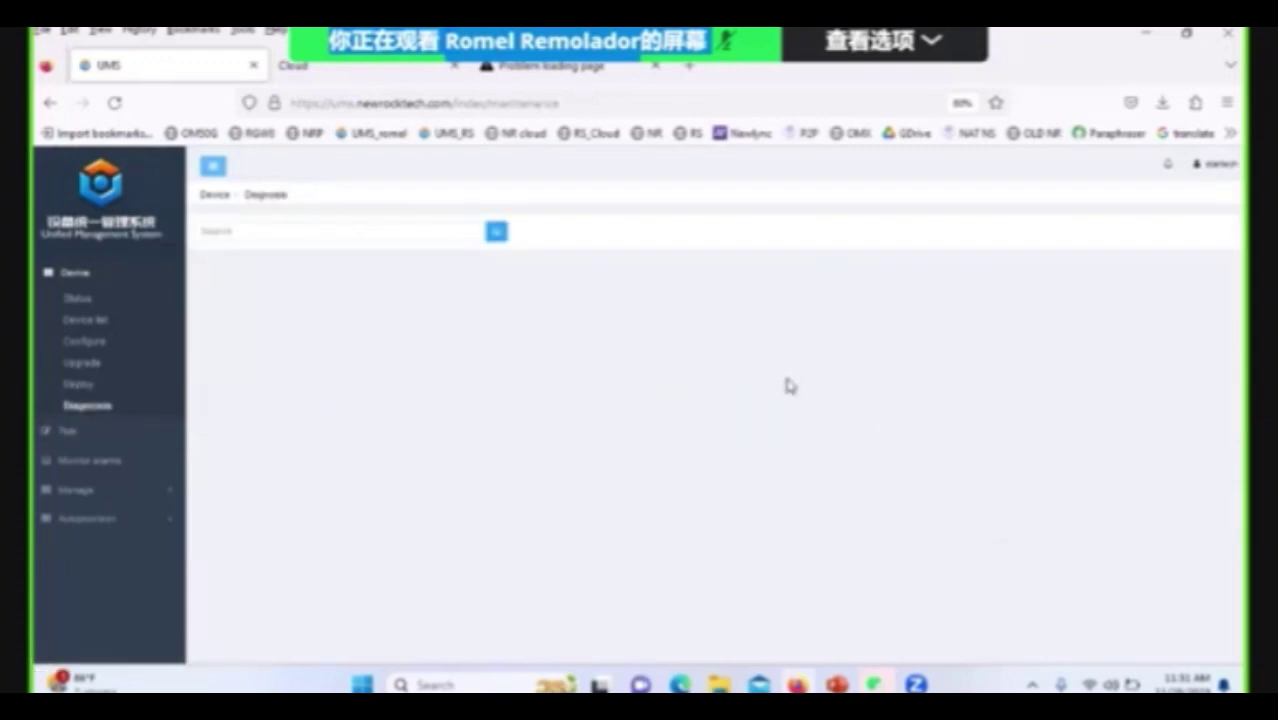
pyautogui.click(85, 440)
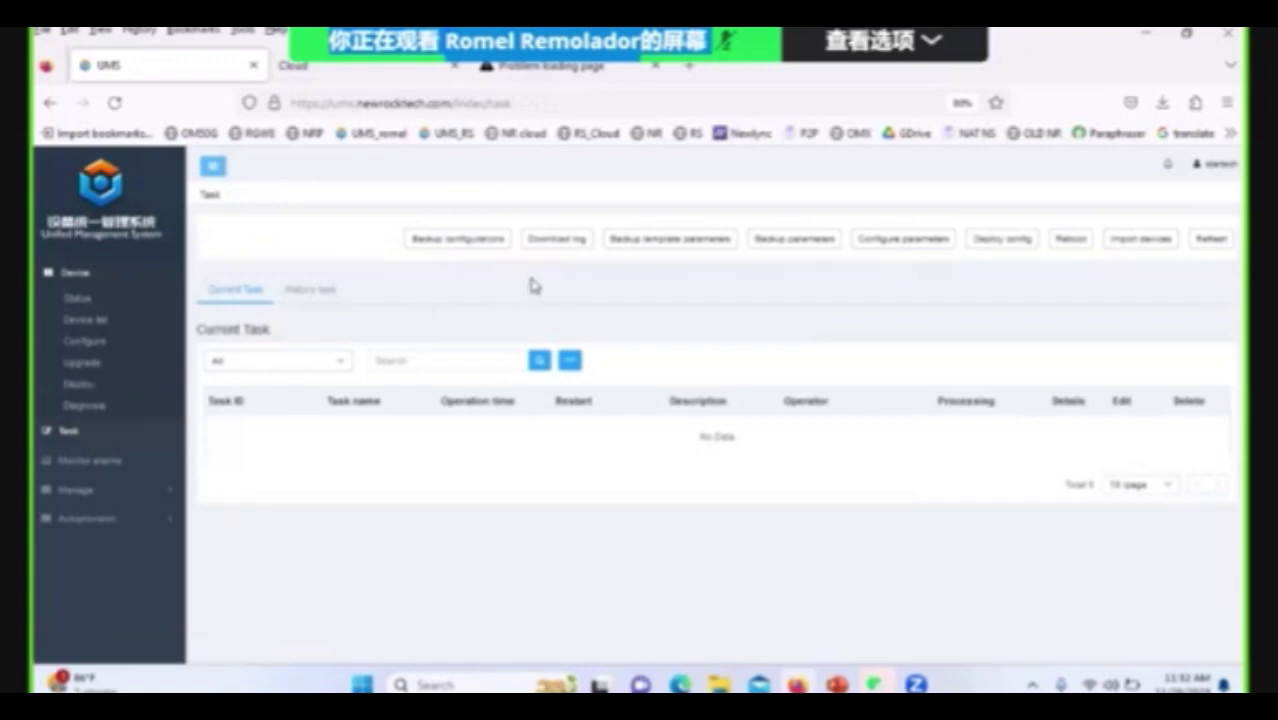
# Draft a single Backup configurations task for the OMMEX device AG-VOIP-GW and select its MAC address.
pyautogui.click(480, 240)
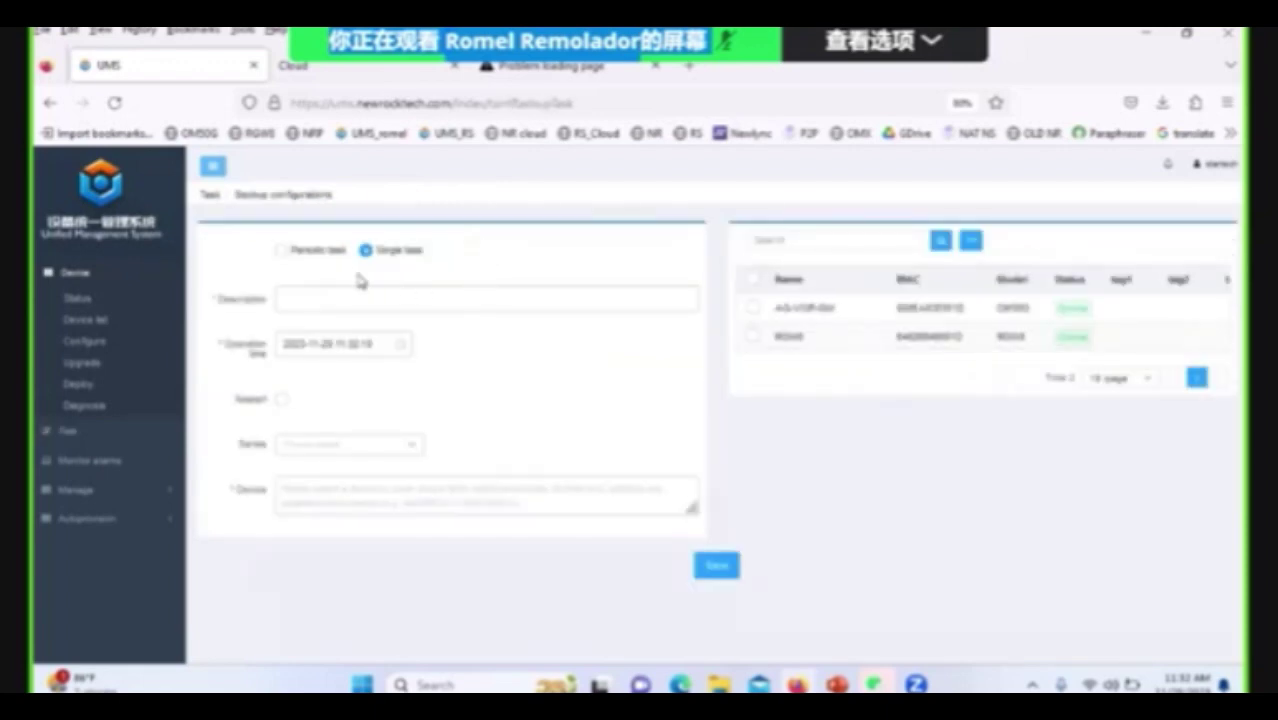
pyautogui.click(302, 251)
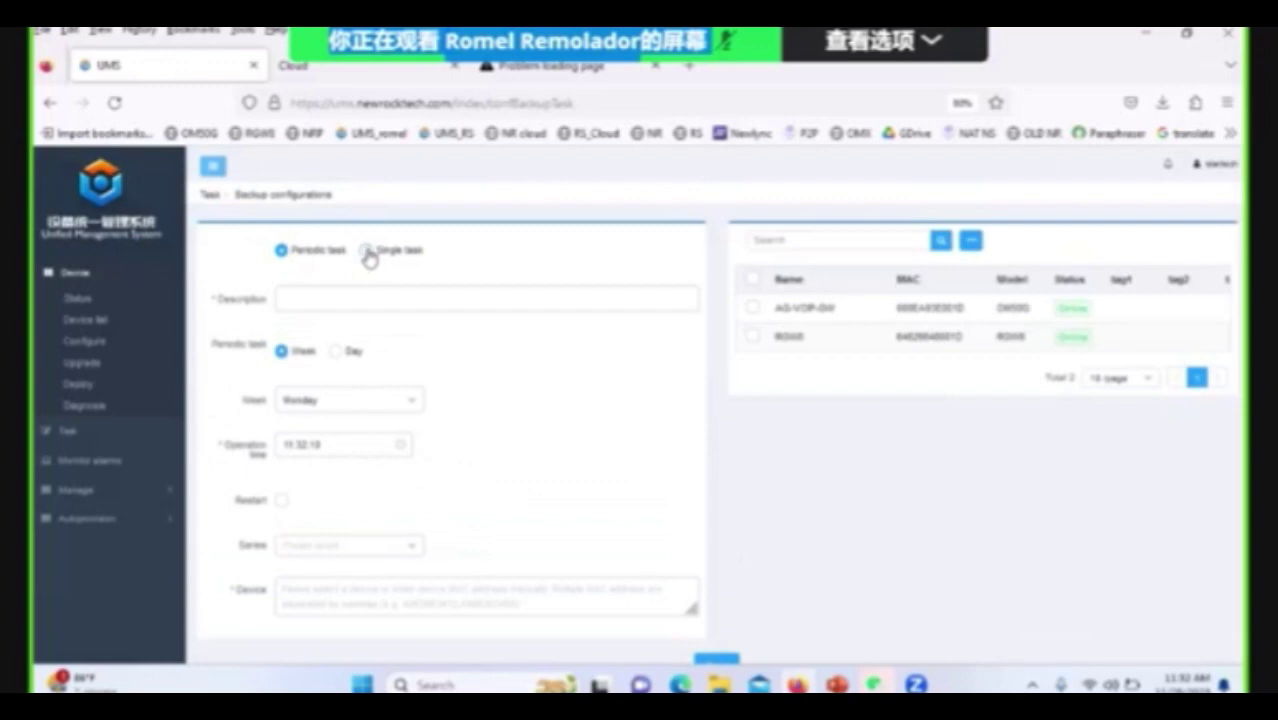
pyautogui.click(366, 251)
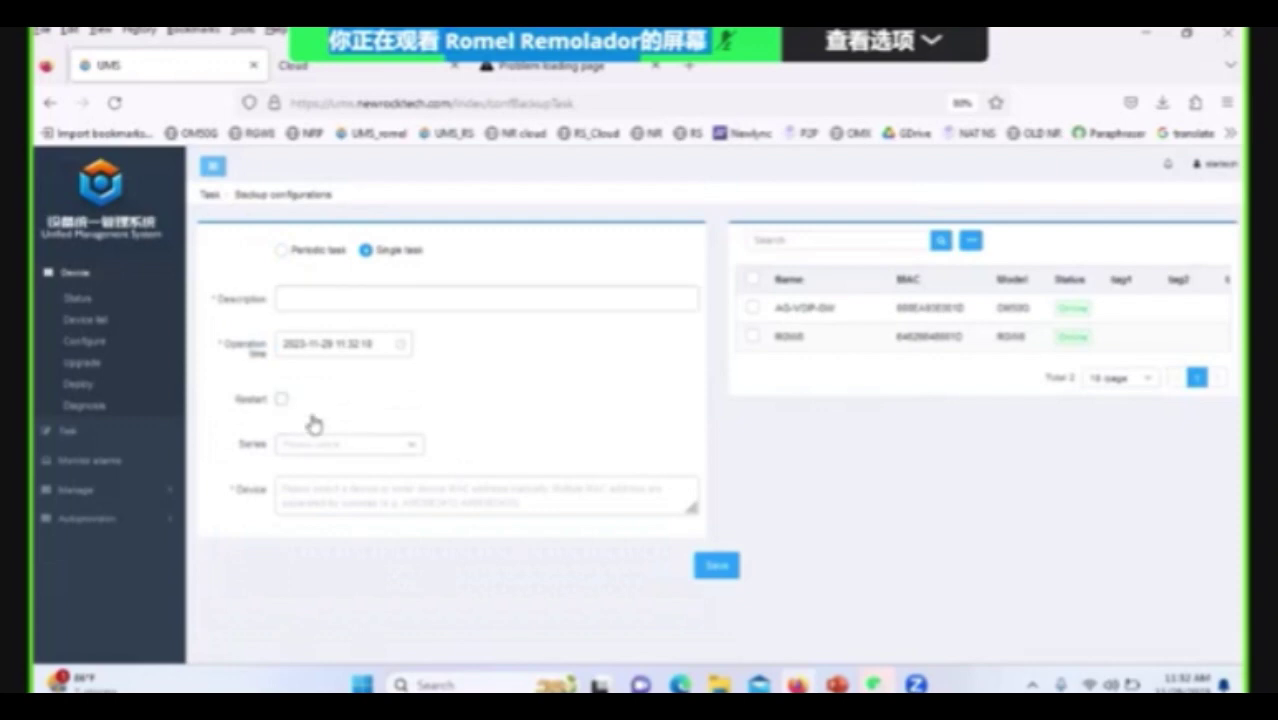
pyautogui.click(408, 459)
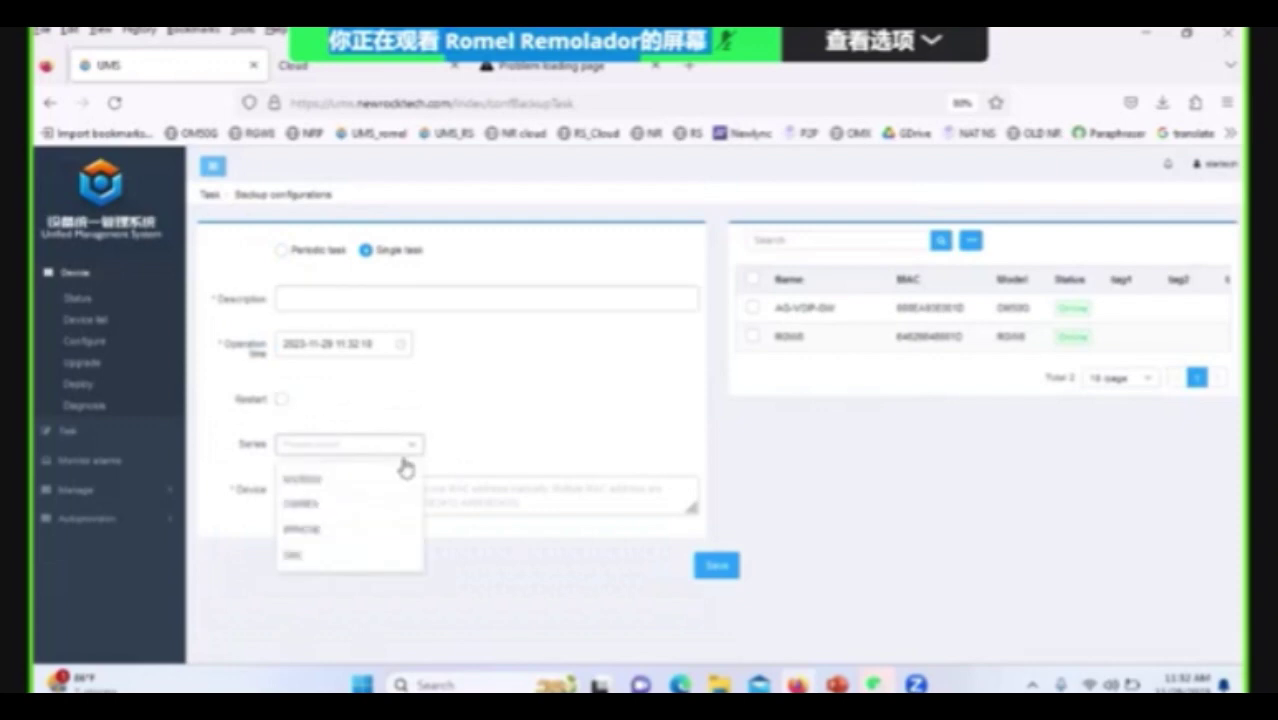
pyautogui.click(335, 505)
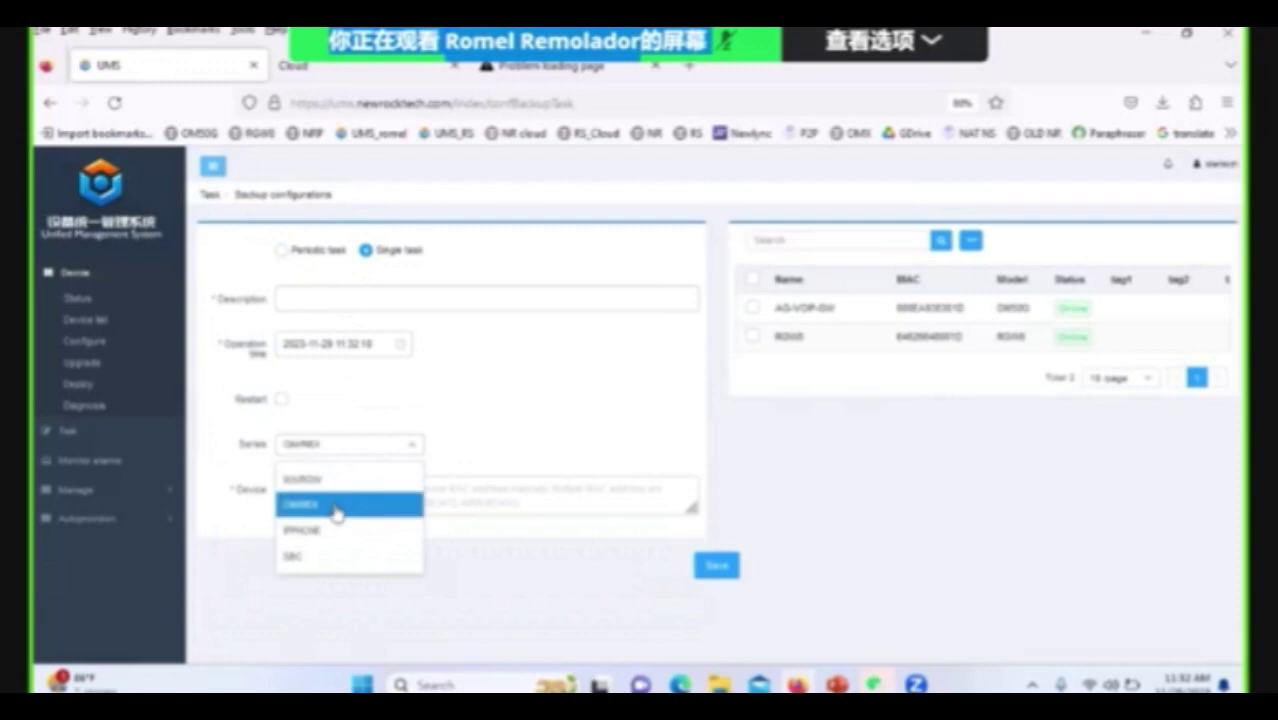
pyautogui.click(753, 310)
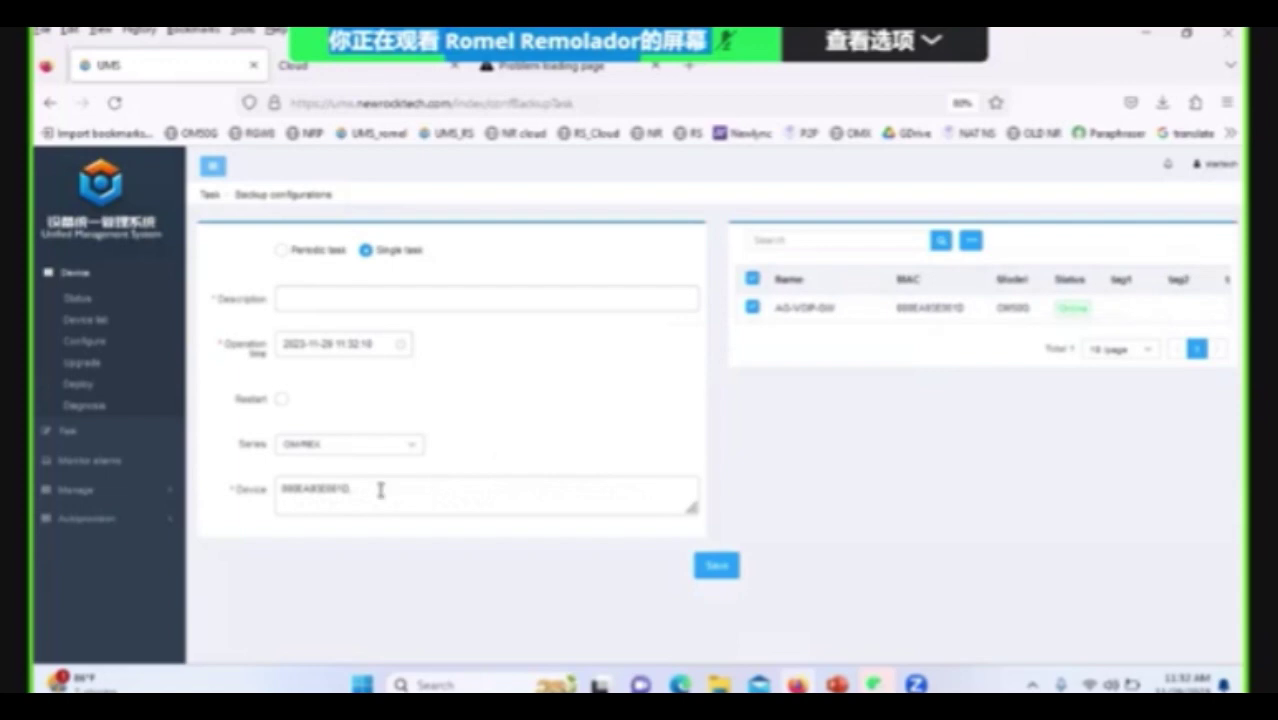
pyautogui.doubleClick(302, 496)
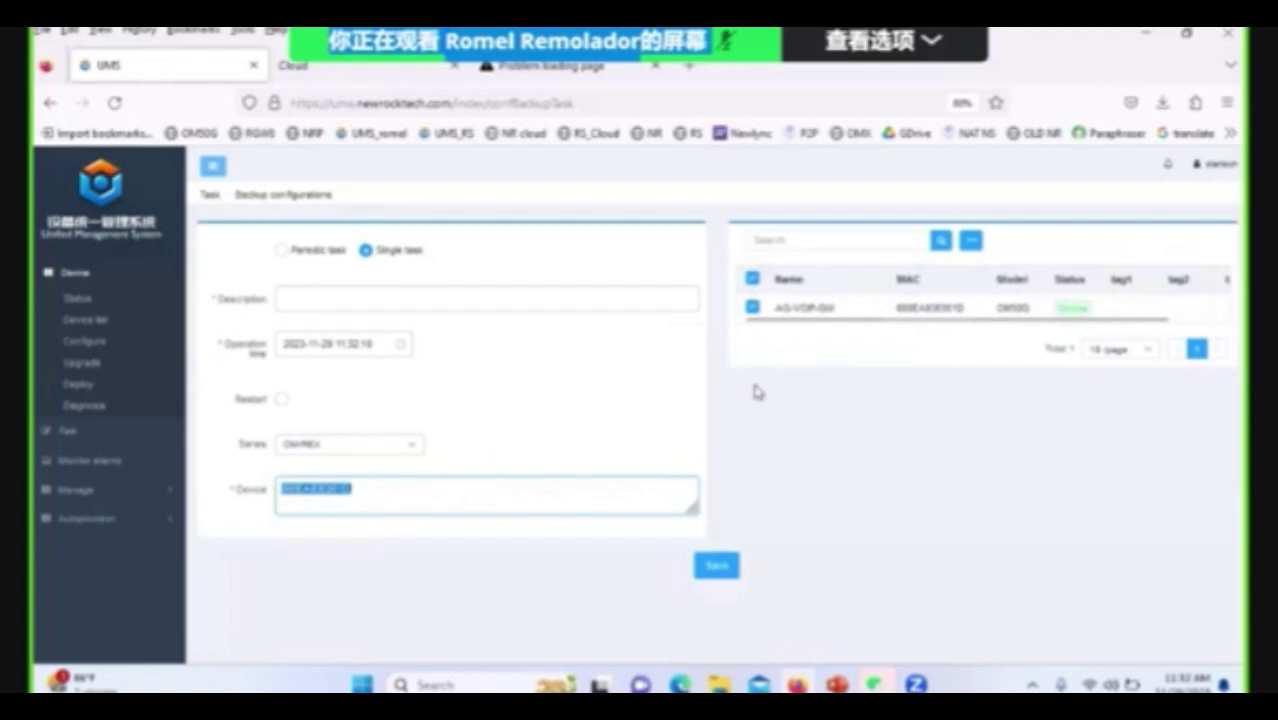
# Save a Download log task for both devices described 'OM50G and RGW5', then check History and Current tasks.
pyautogui.click(210, 195)
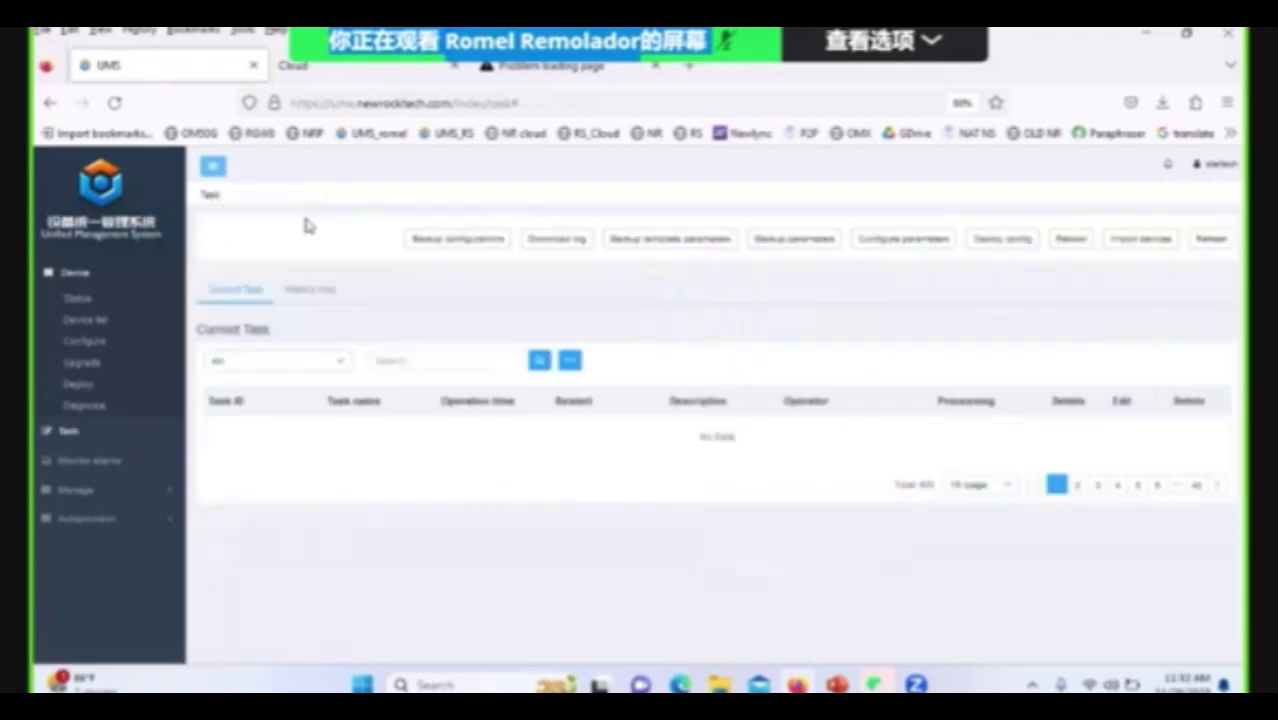
pyautogui.click(582, 246)
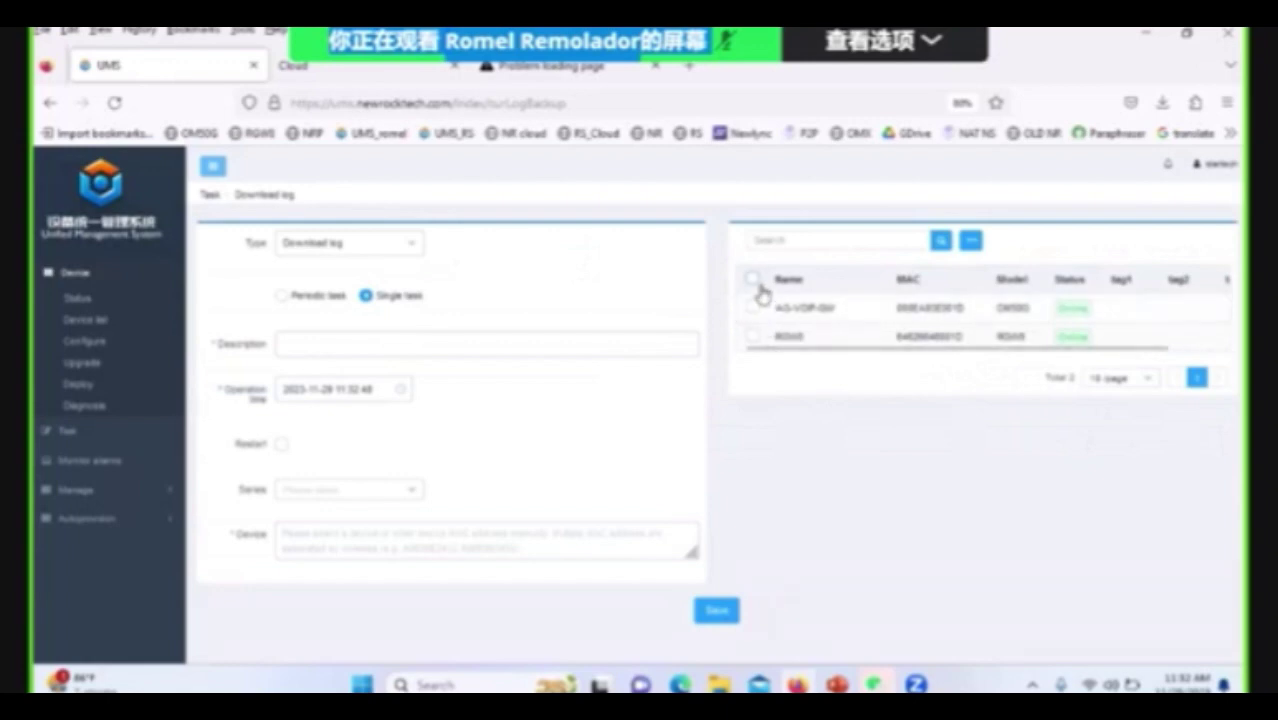
pyautogui.click(753, 280)
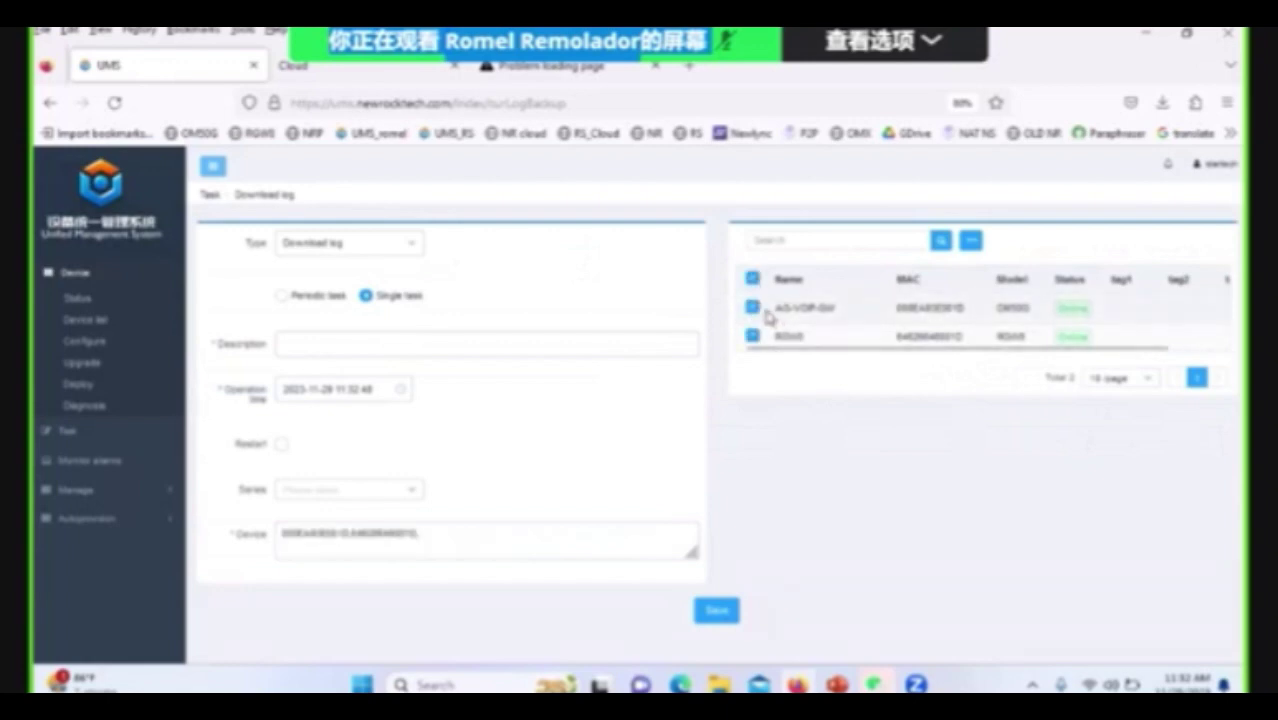
pyautogui.click(325, 348)
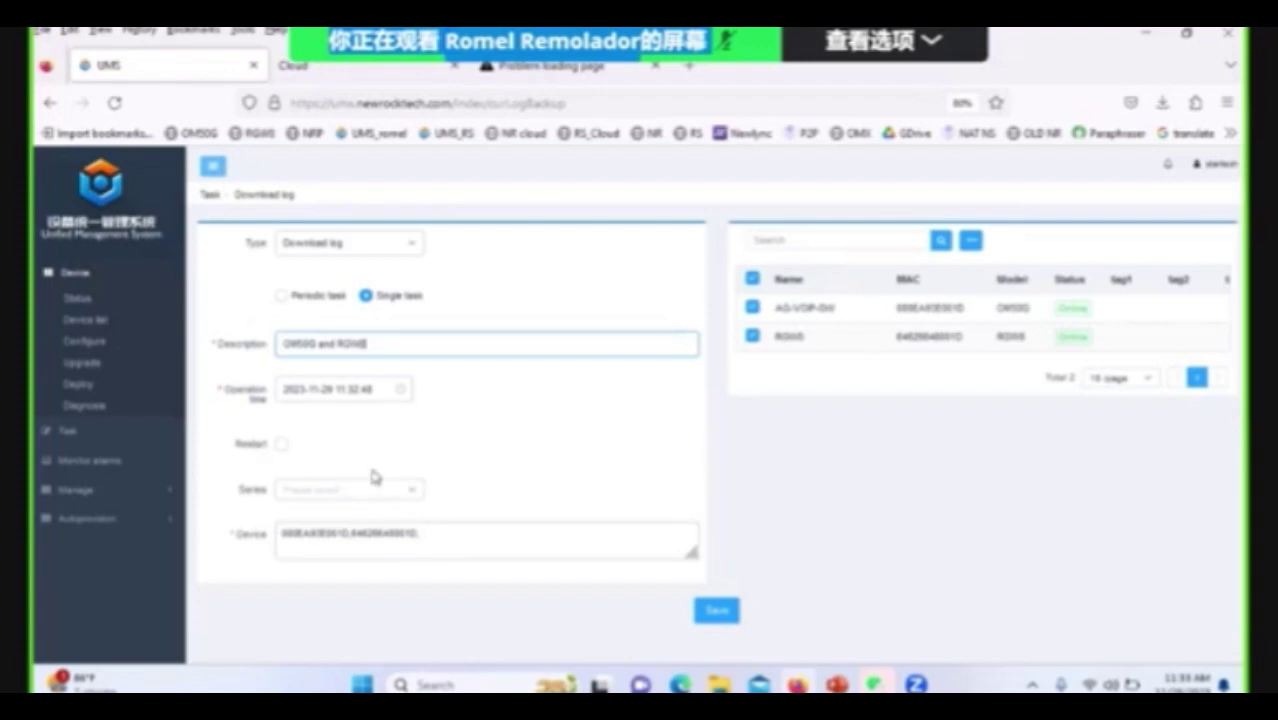
pyautogui.scroll(-1, 375, 472)
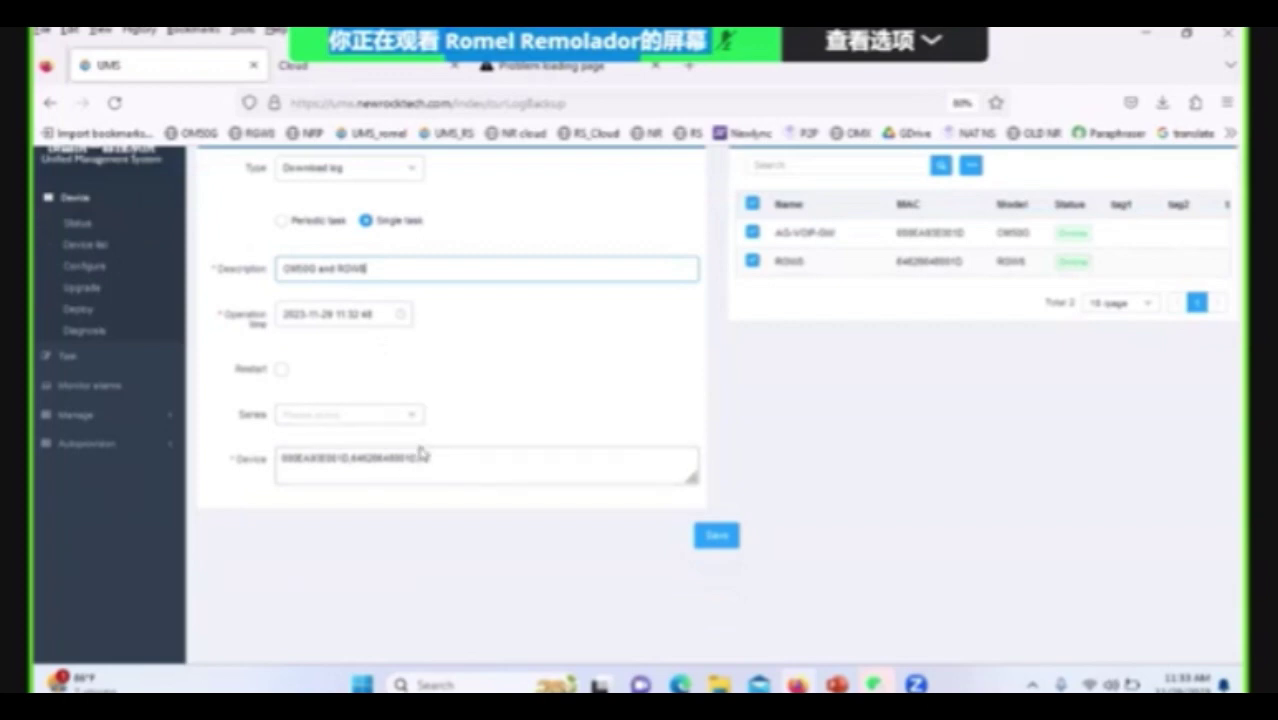
pyautogui.click(714, 535)
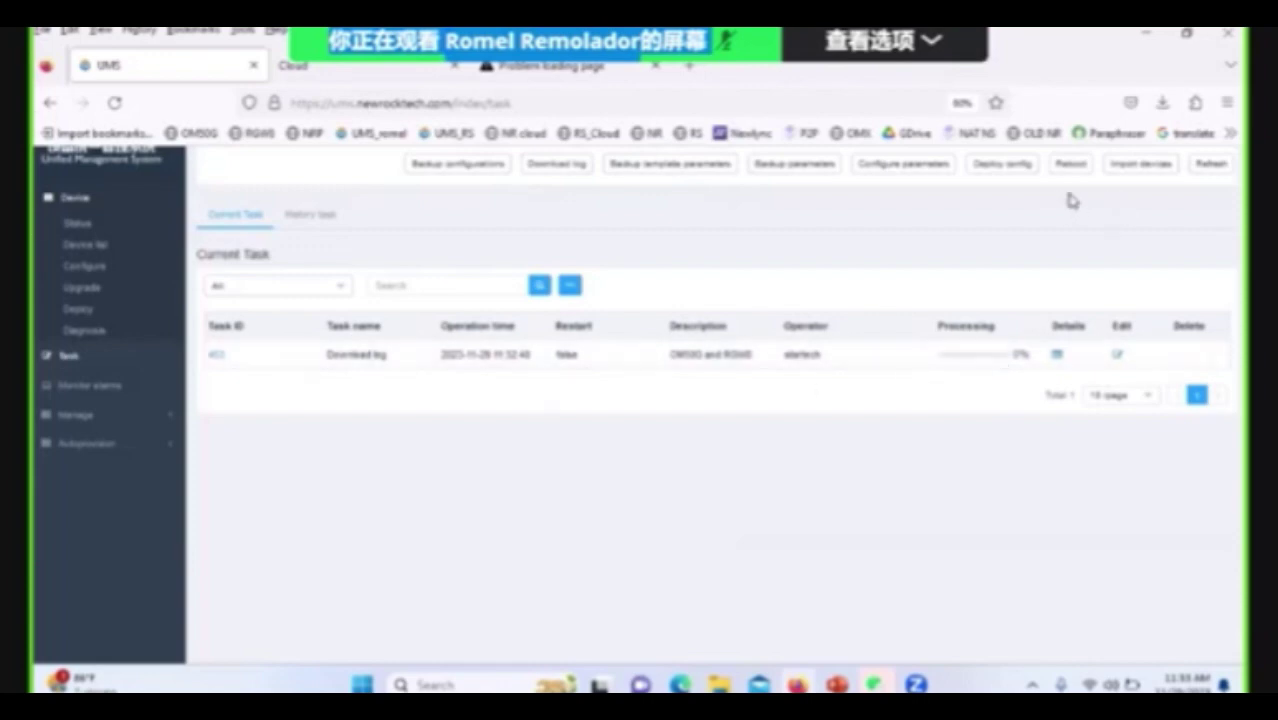
pyautogui.click(306, 225)
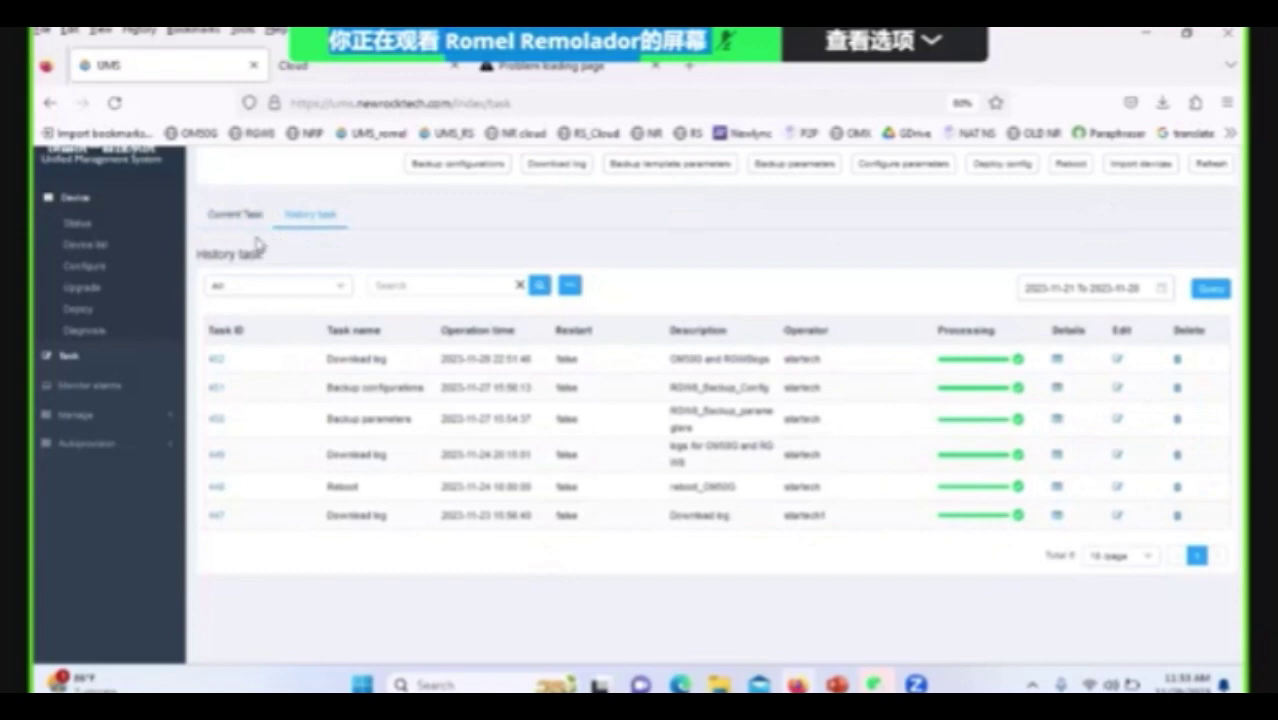
pyautogui.click(226, 220)
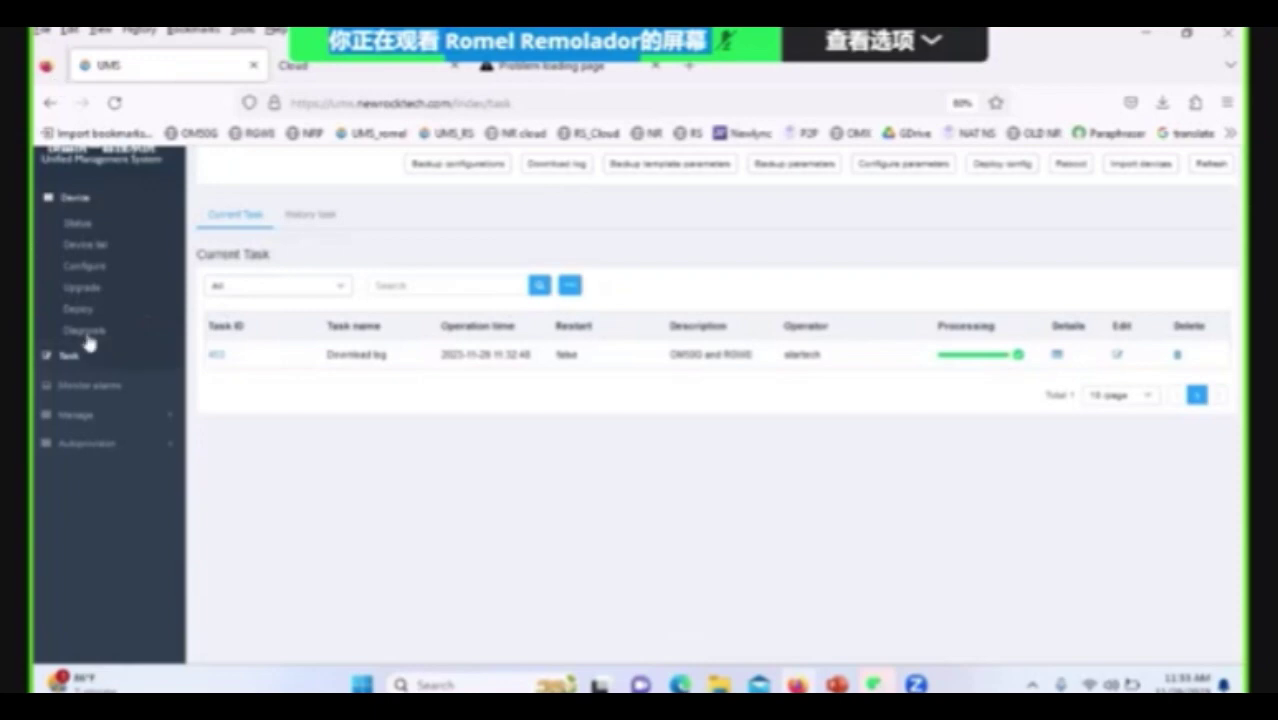
# On the device's configuration Log tab, download the newest saved log, then download the current log.
pyautogui.click(80, 272)
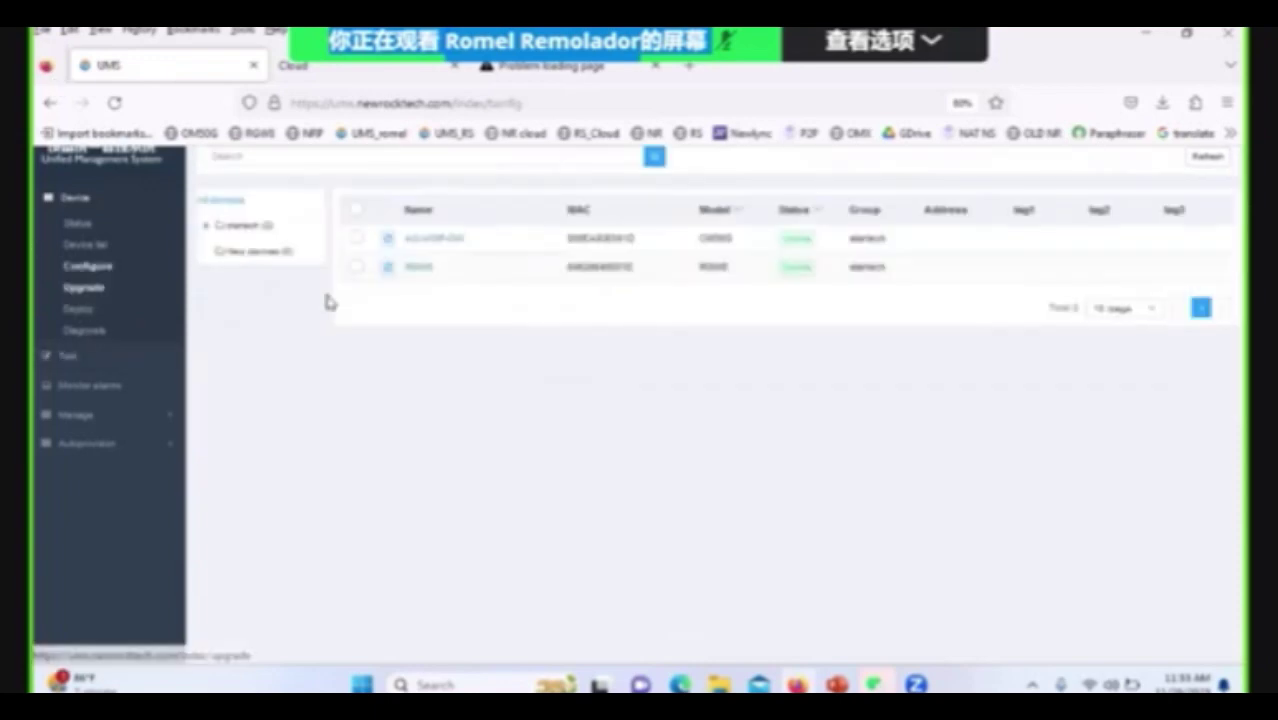
pyautogui.scroll(2, 460, 375)
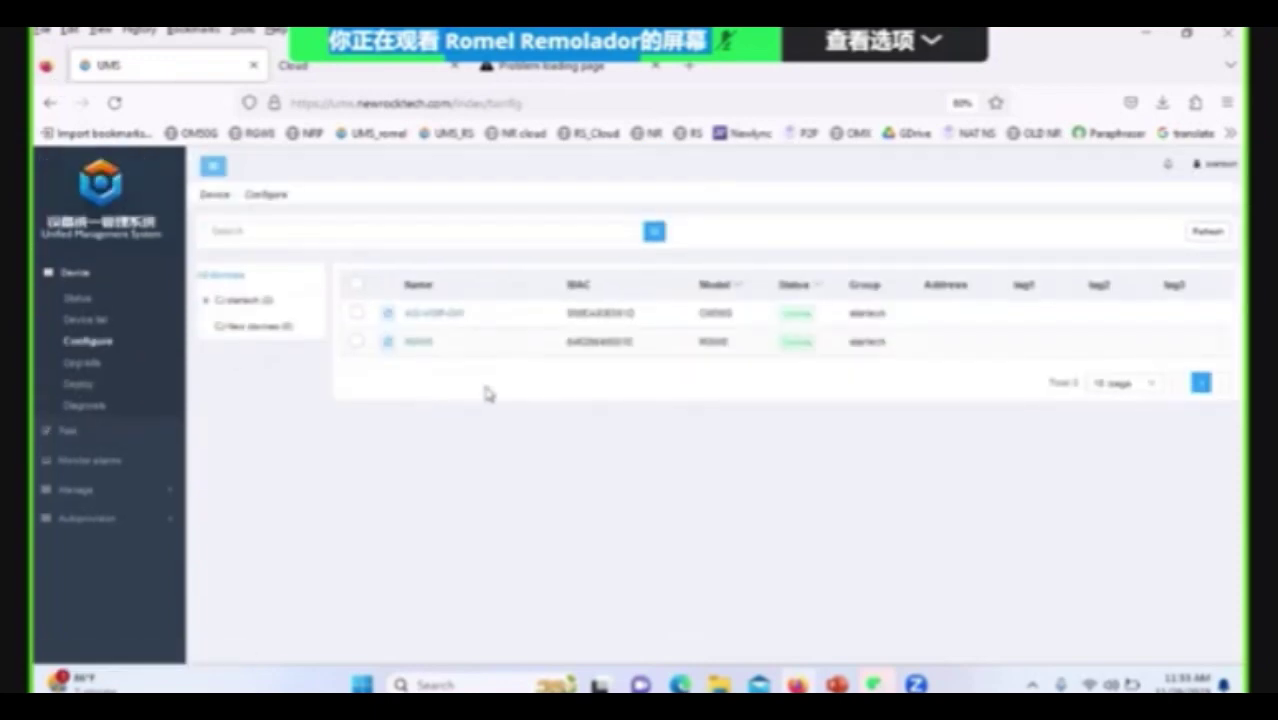
pyautogui.click(426, 345)
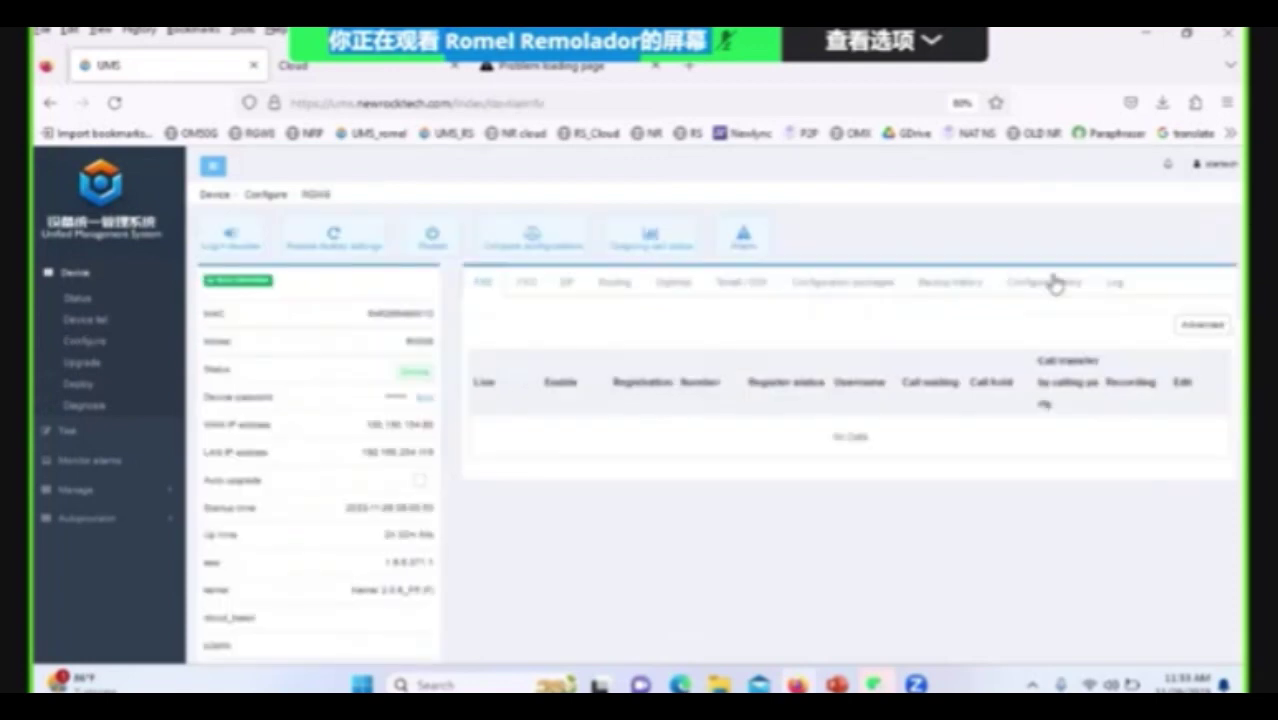
pyautogui.click(1127, 292)
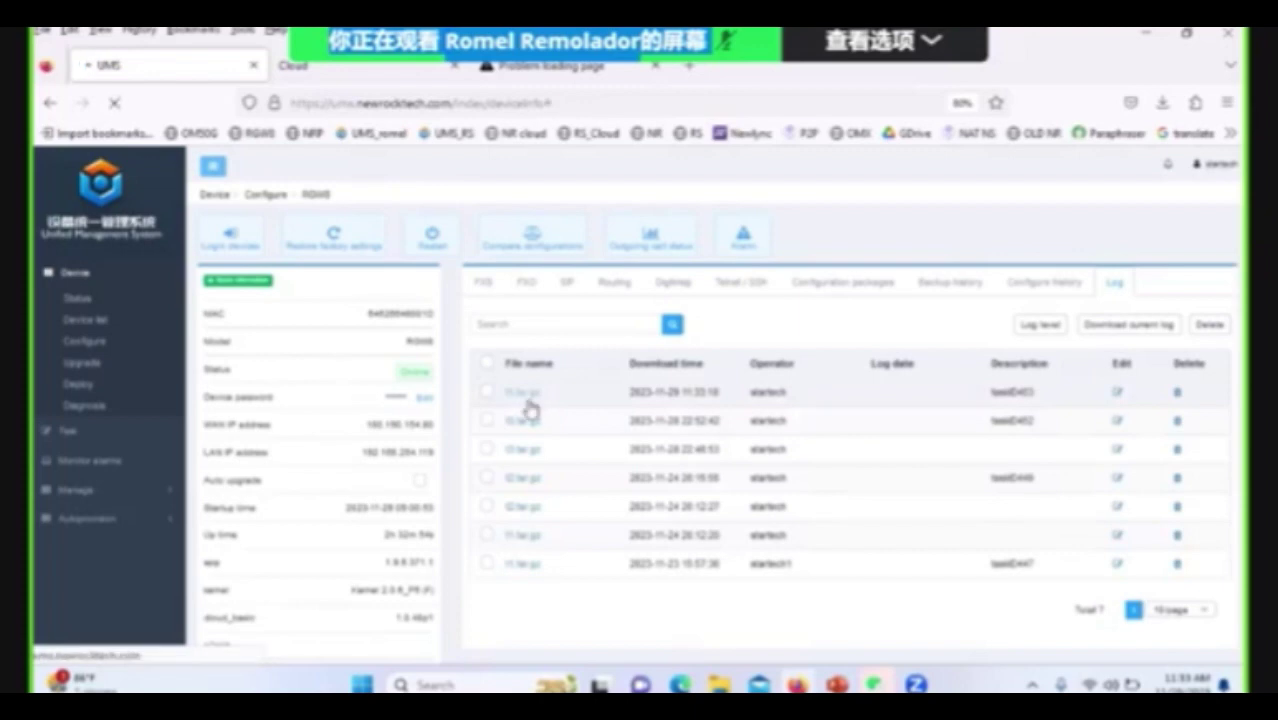
pyautogui.click(526, 396)
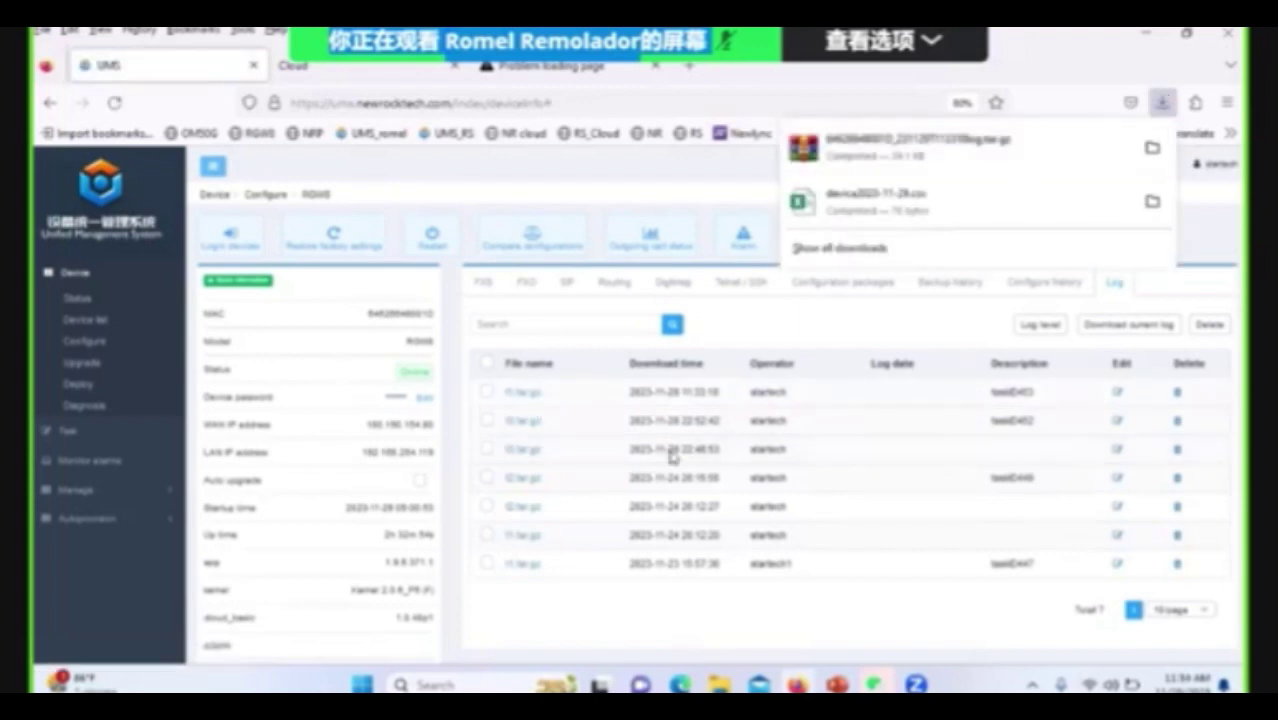
pyautogui.click(746, 327)
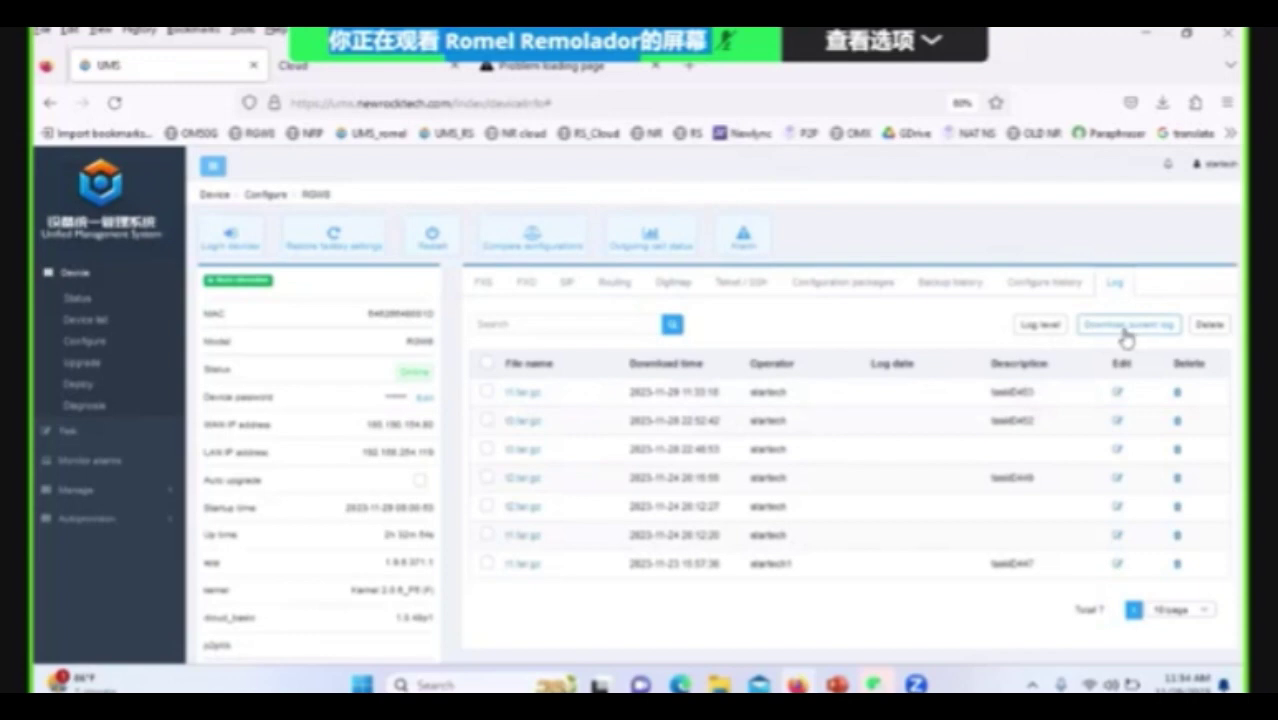
pyautogui.click(1121, 328)
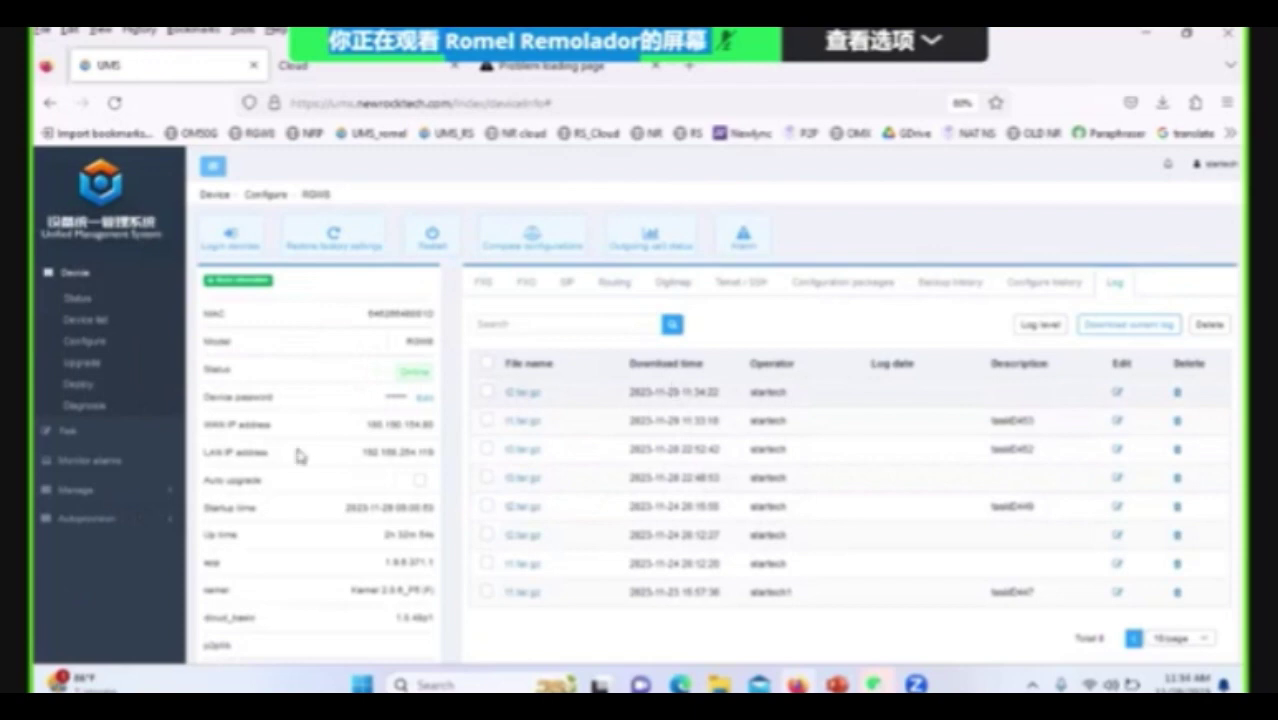
# Preview a Download log task form with the RSW8 device and periodic mode selected.
pyautogui.click(38, 448)
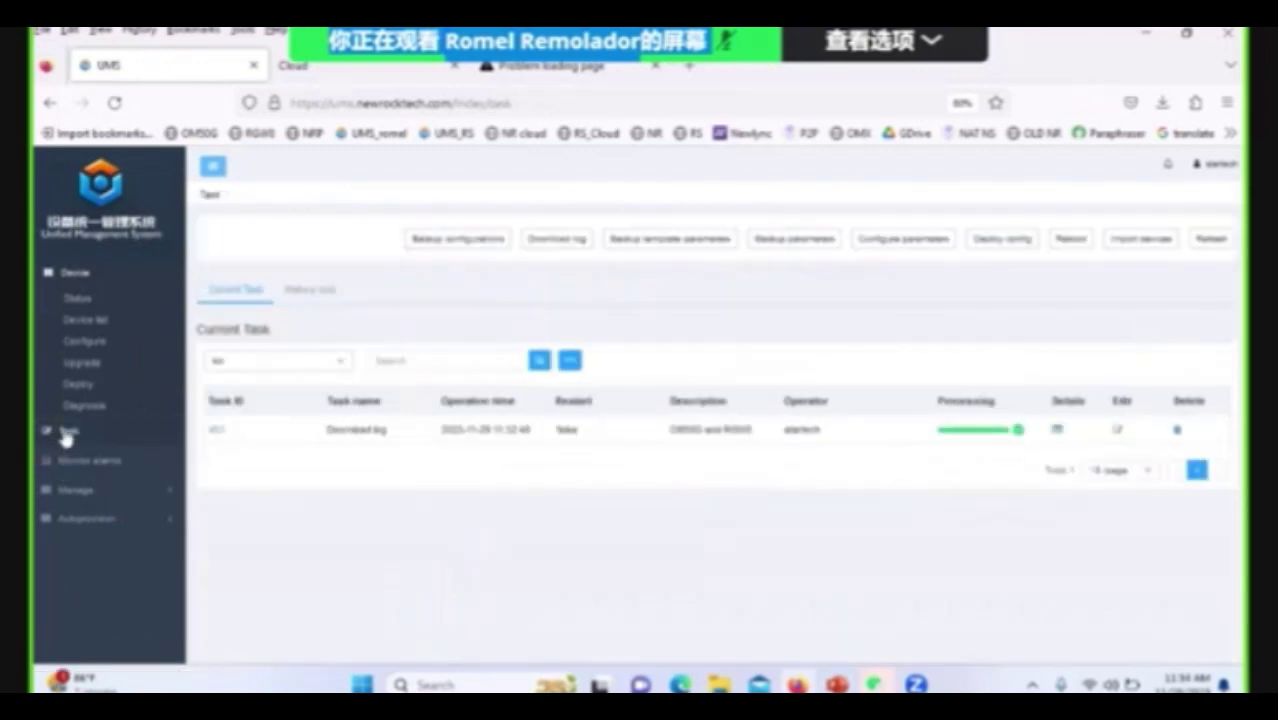
pyautogui.click(531, 243)
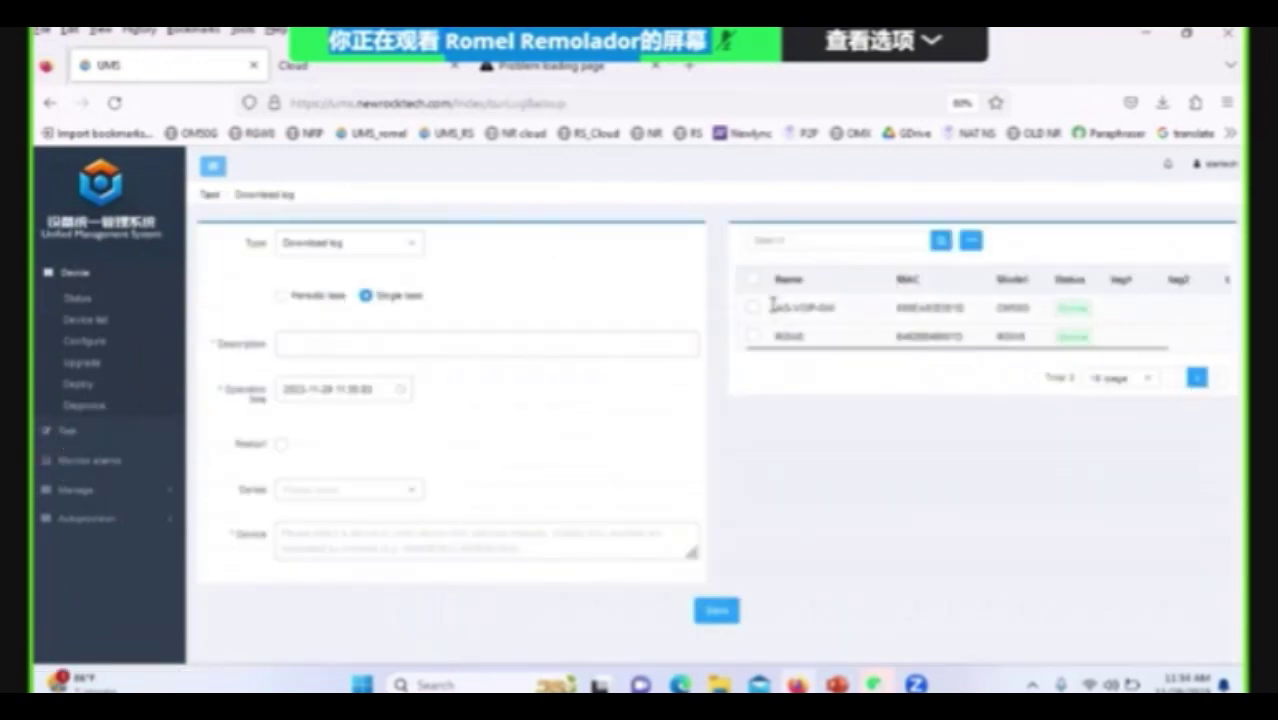
pyautogui.click(757, 337)
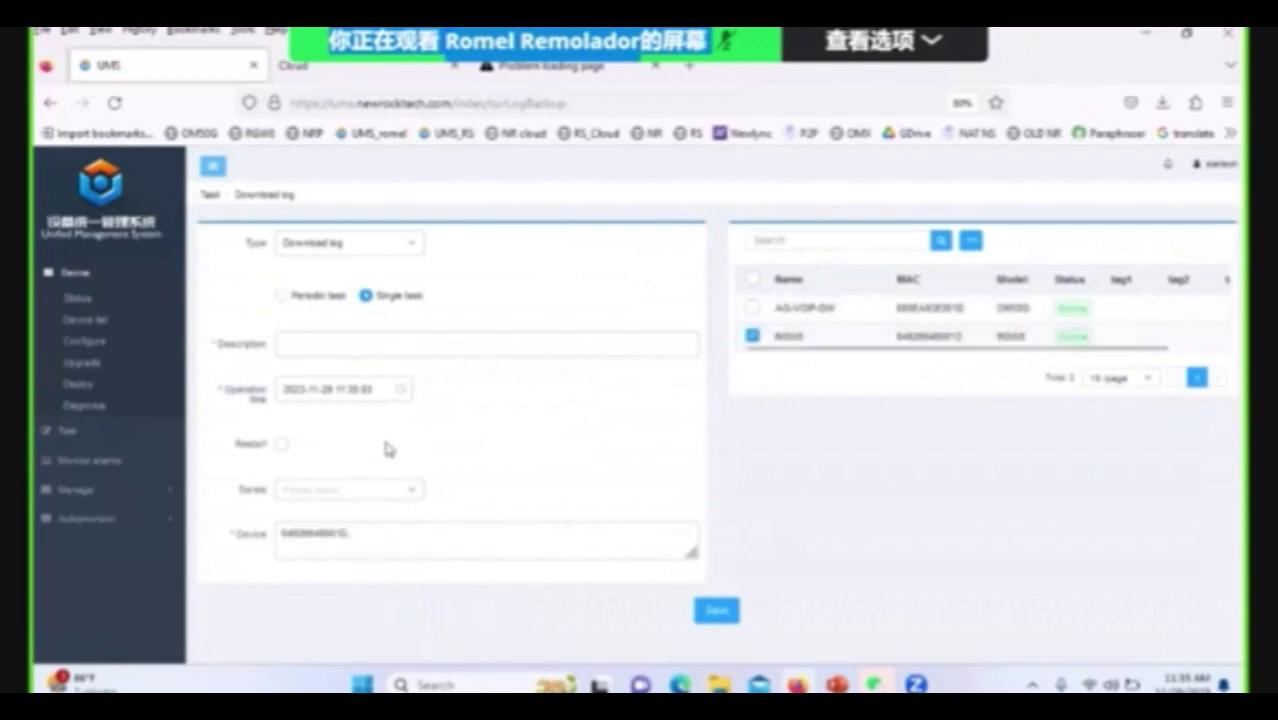
pyautogui.click(282, 298)
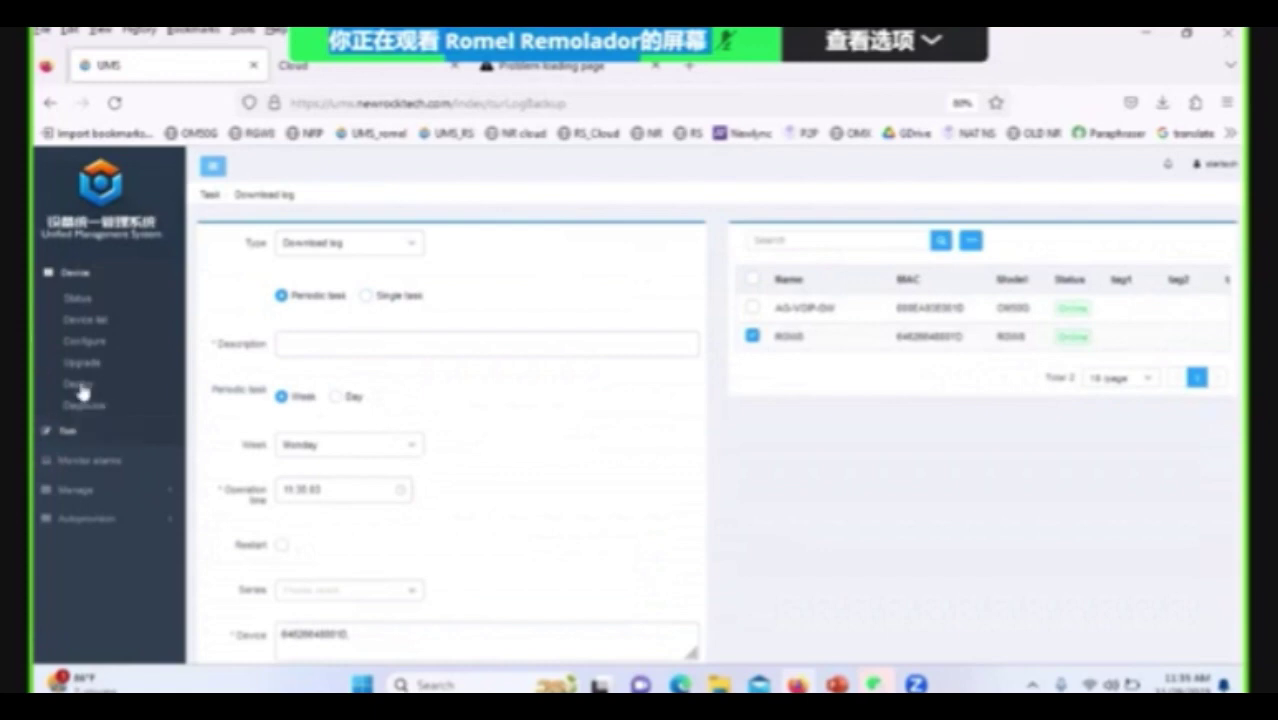
# Preview the Backup template parameters and Configure parameters forms, then expand Monitor alarms in the sidebar.
pyautogui.click(85, 345)
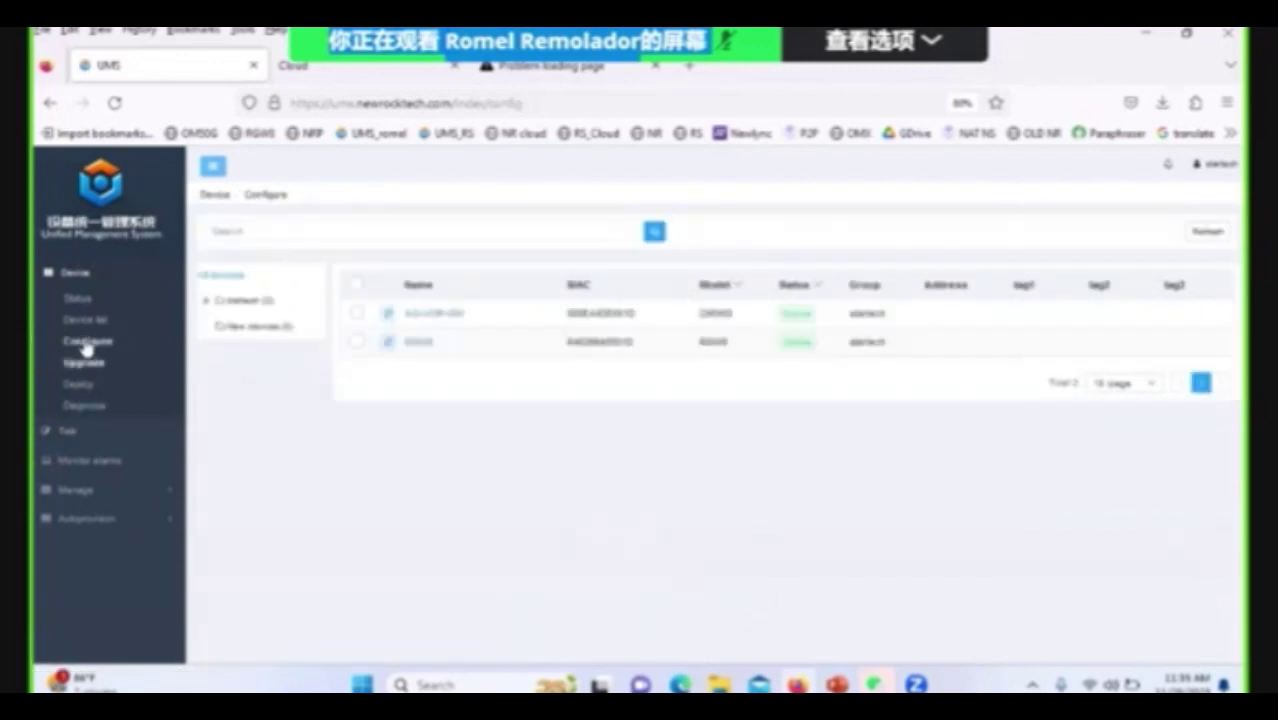
pyautogui.click(70, 433)
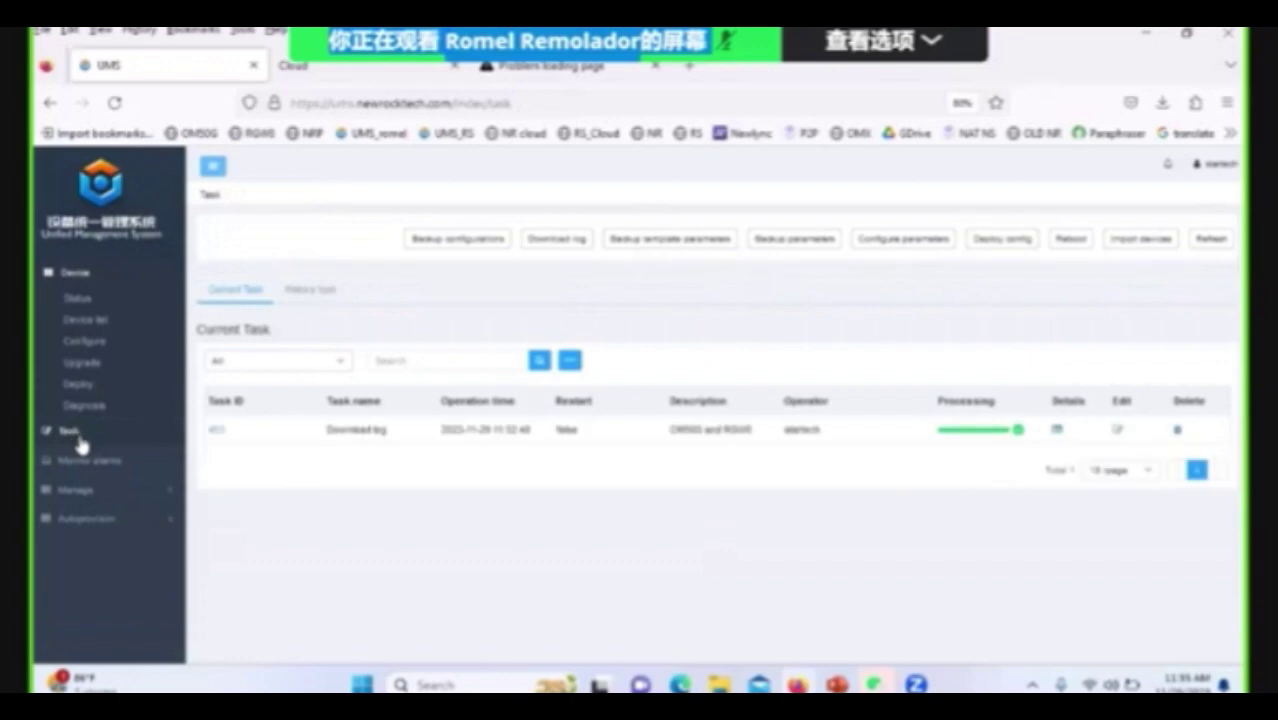
pyautogui.click(697, 248)
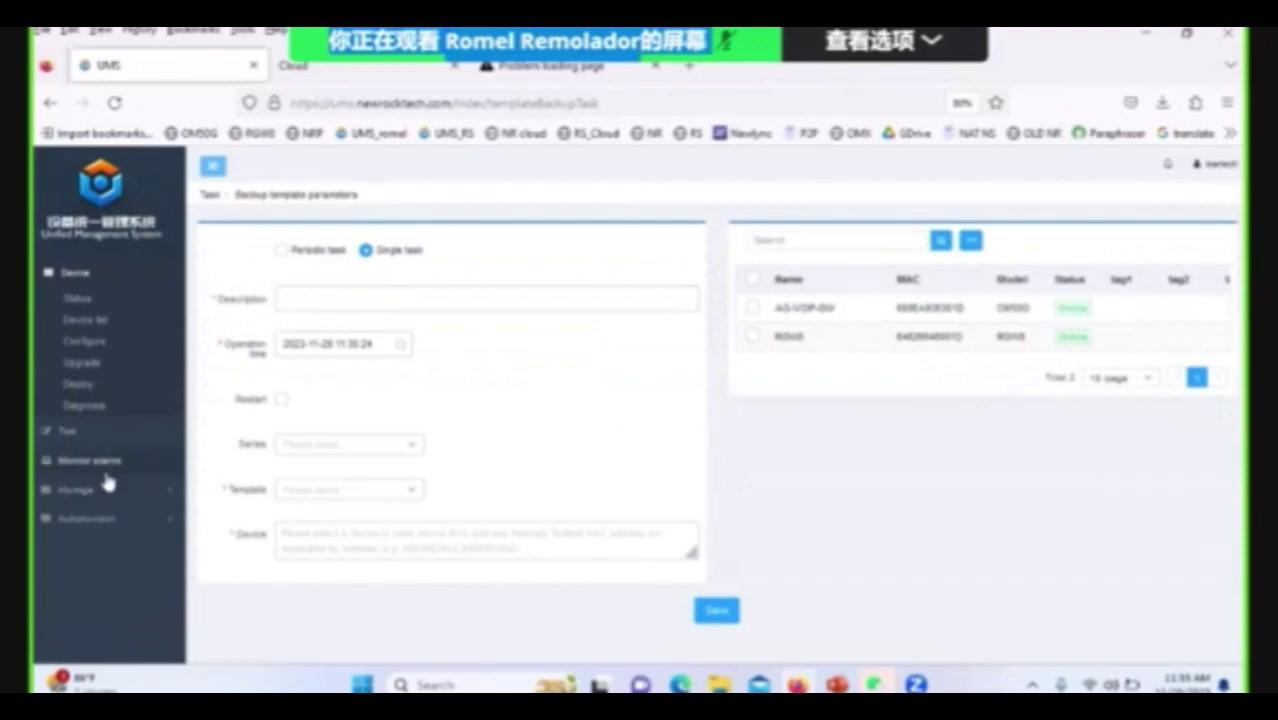
pyautogui.click(90, 437)
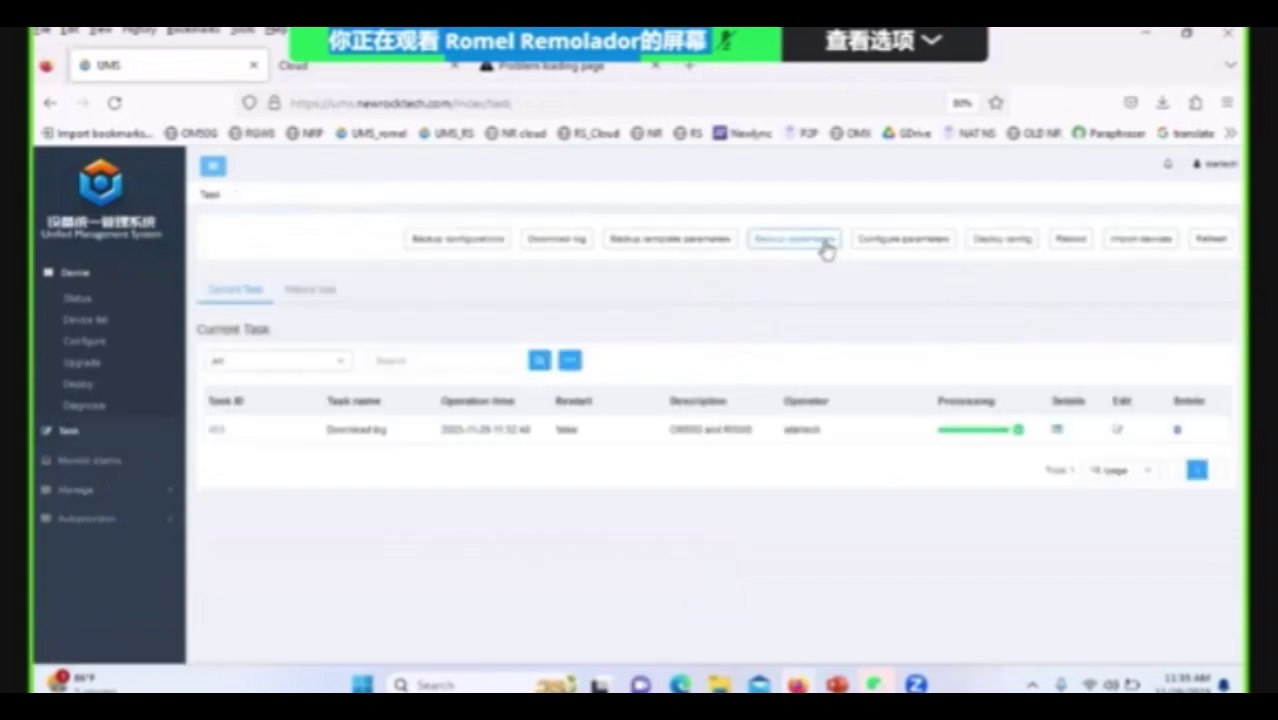
pyautogui.click(922, 254)
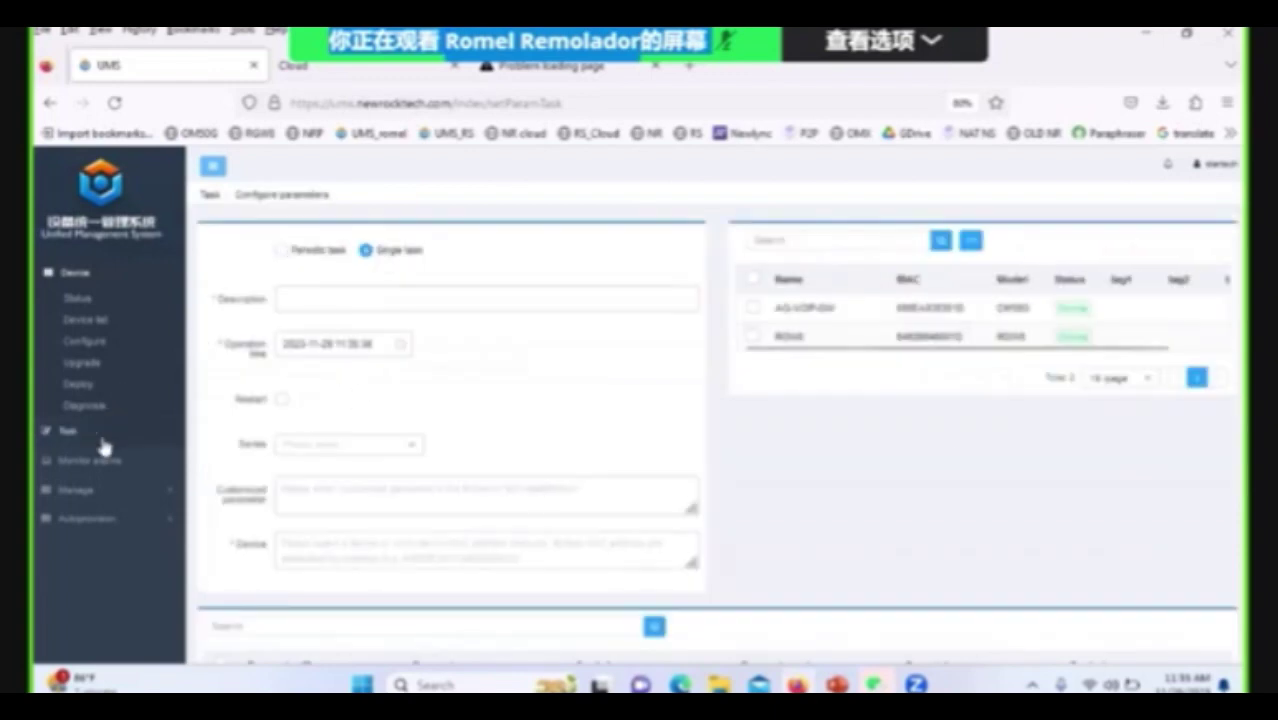
pyautogui.click(70, 432)
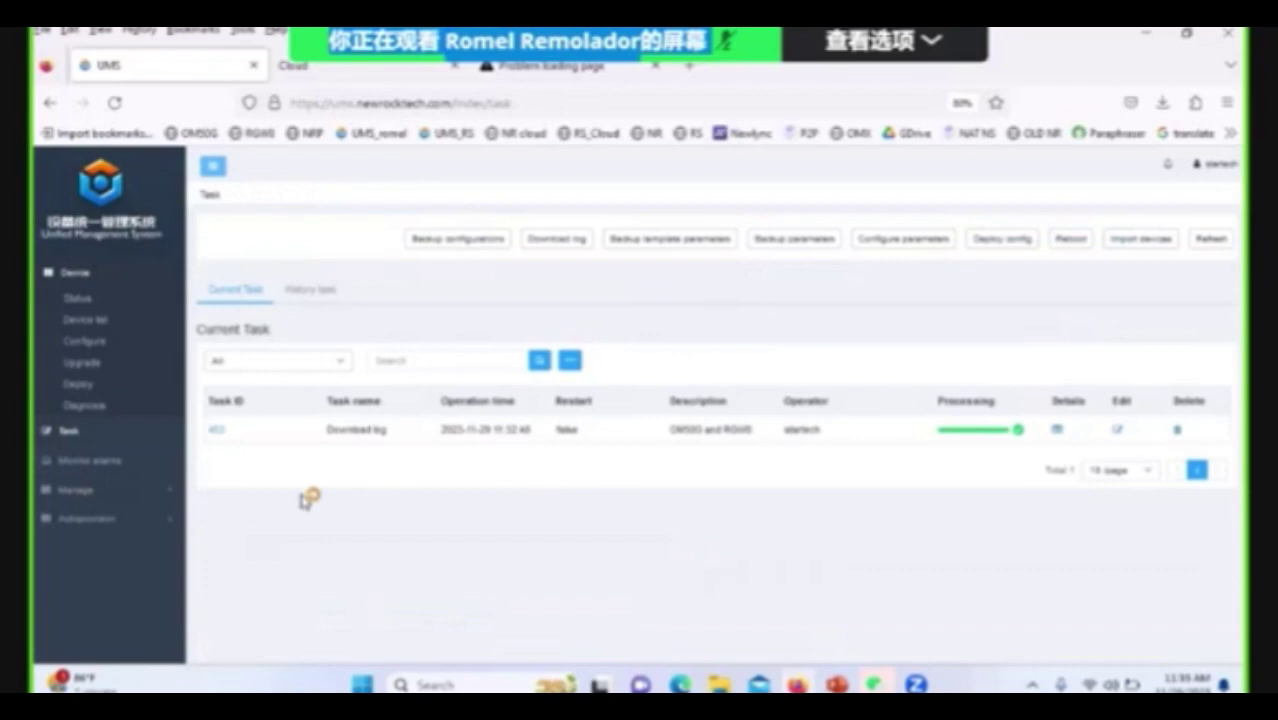
pyautogui.click(80, 461)
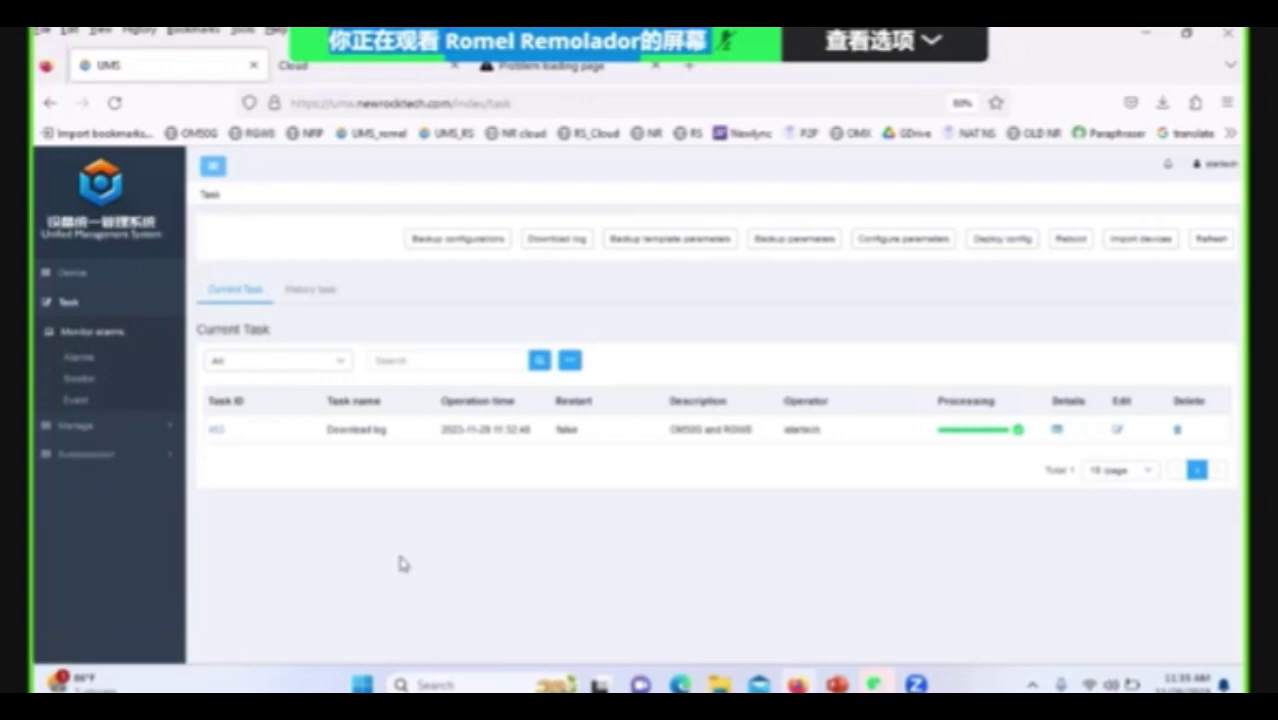
# Bring up the Reboot task form, then collapse and re-expand the Monitor alarms sidebar group.
pyautogui.click(1070, 239)
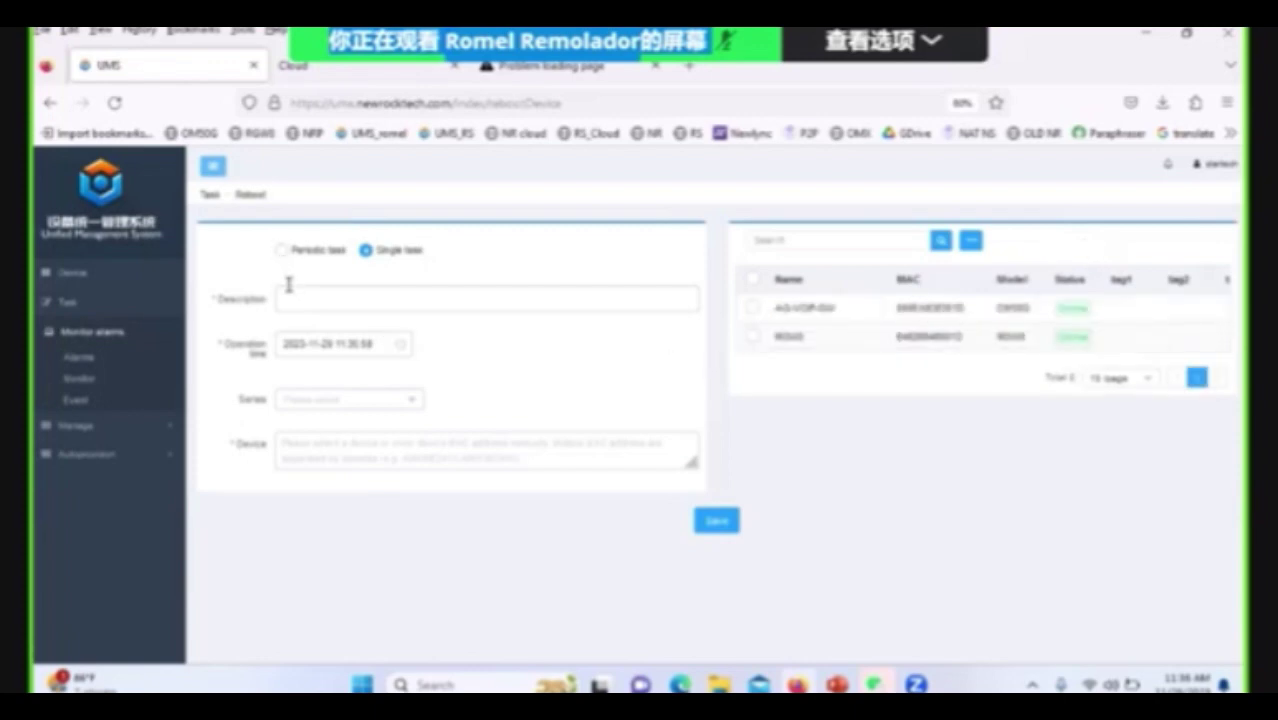
pyautogui.click(112, 336)
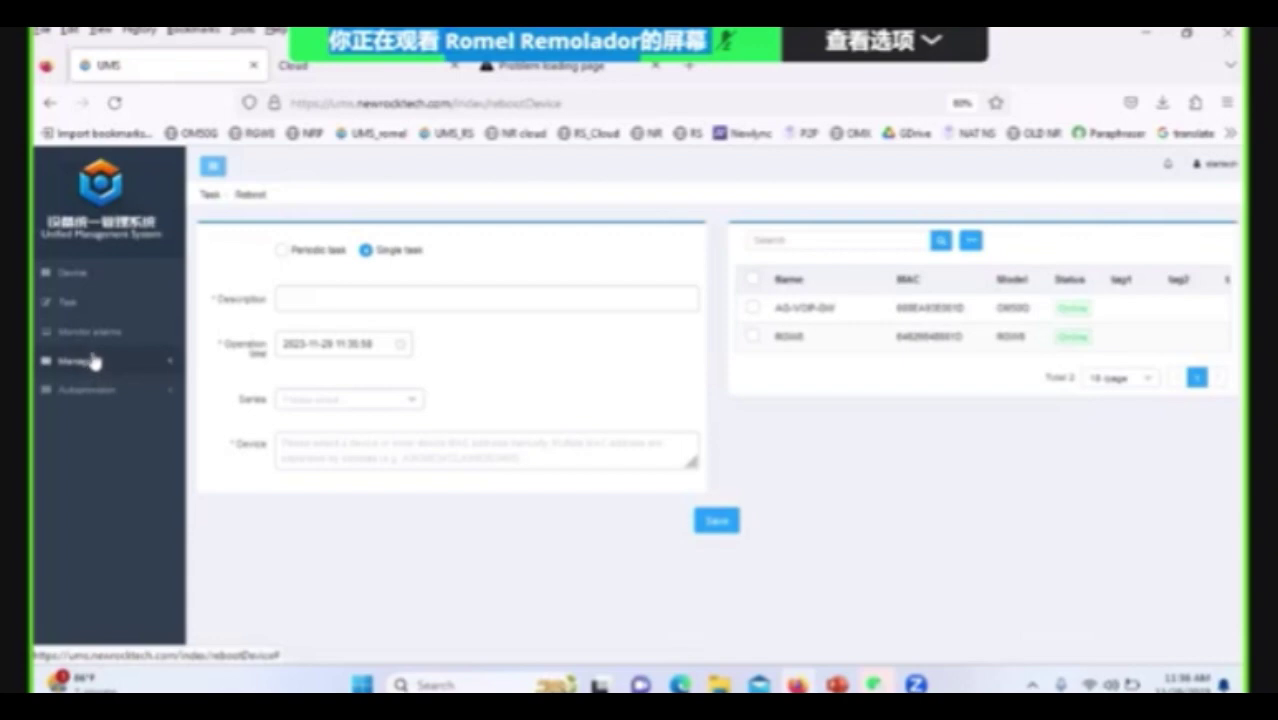
pyautogui.click(94, 340)
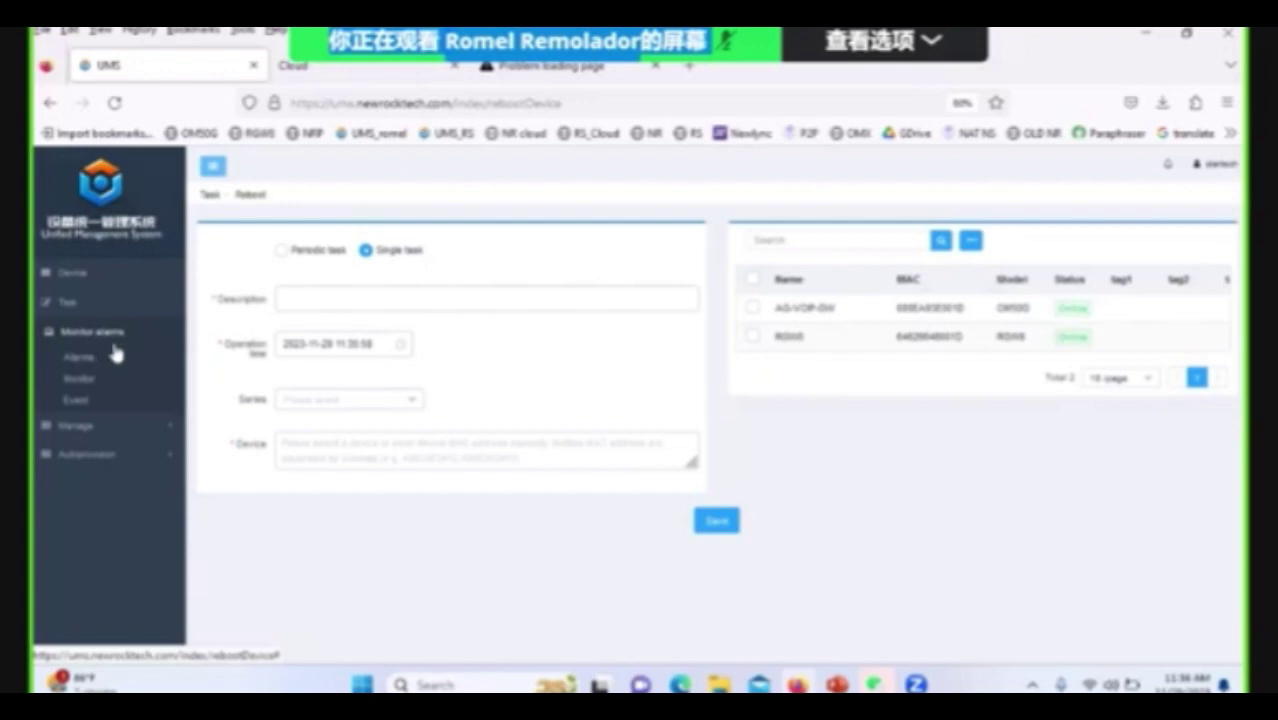
# Open Monitor alarms > Event and scroll through alarm events 1–54 with their levels.
pyautogui.click(77, 399)
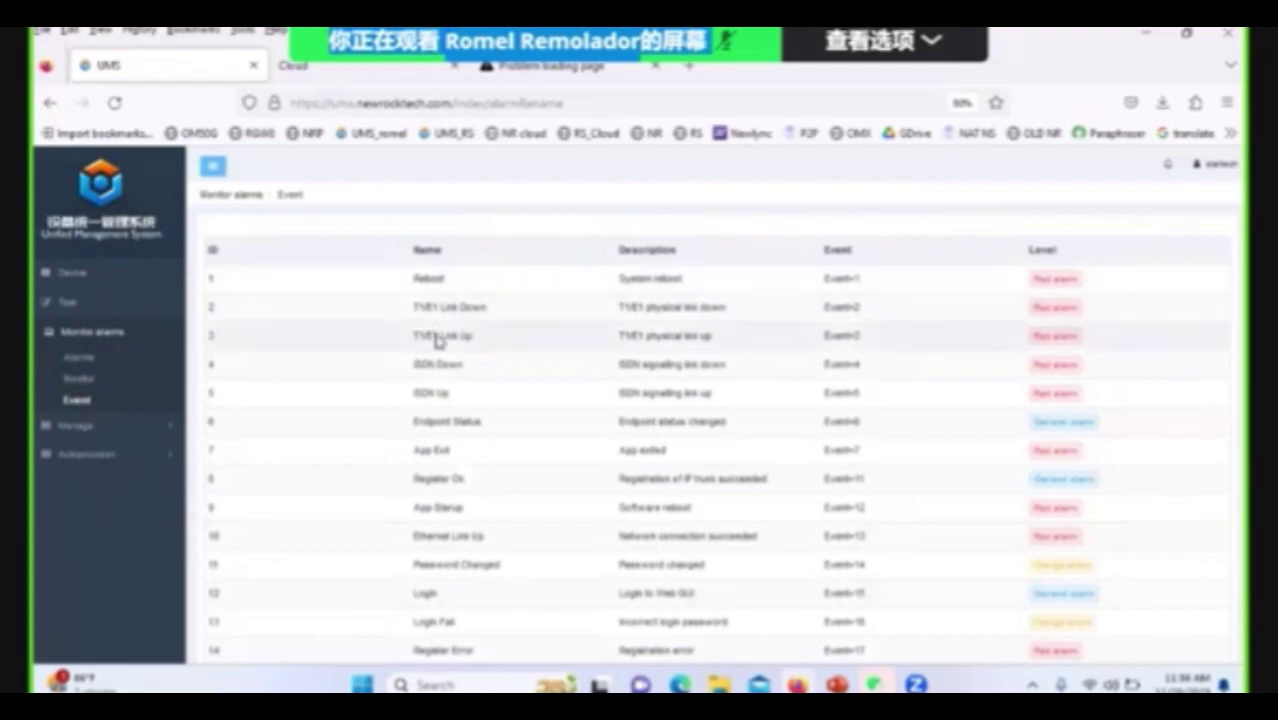
pyautogui.scroll(-10, 436, 337)
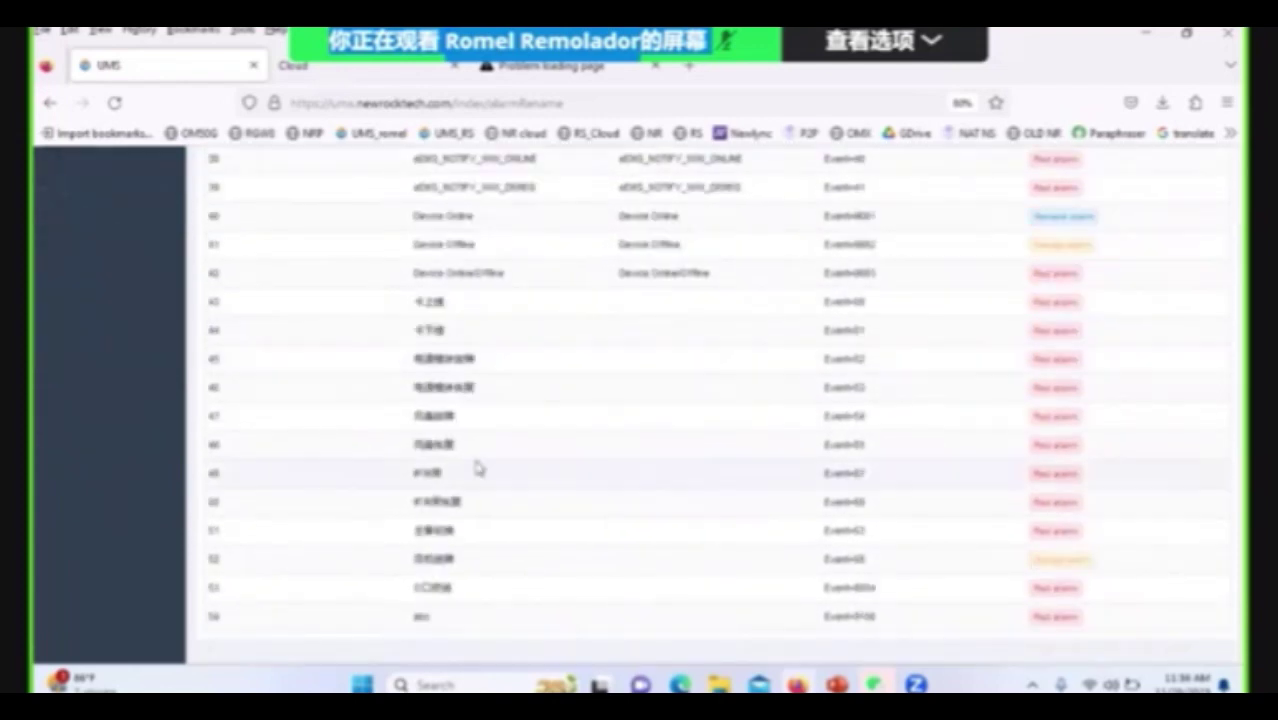
pyautogui.scroll(10, 465, 541)
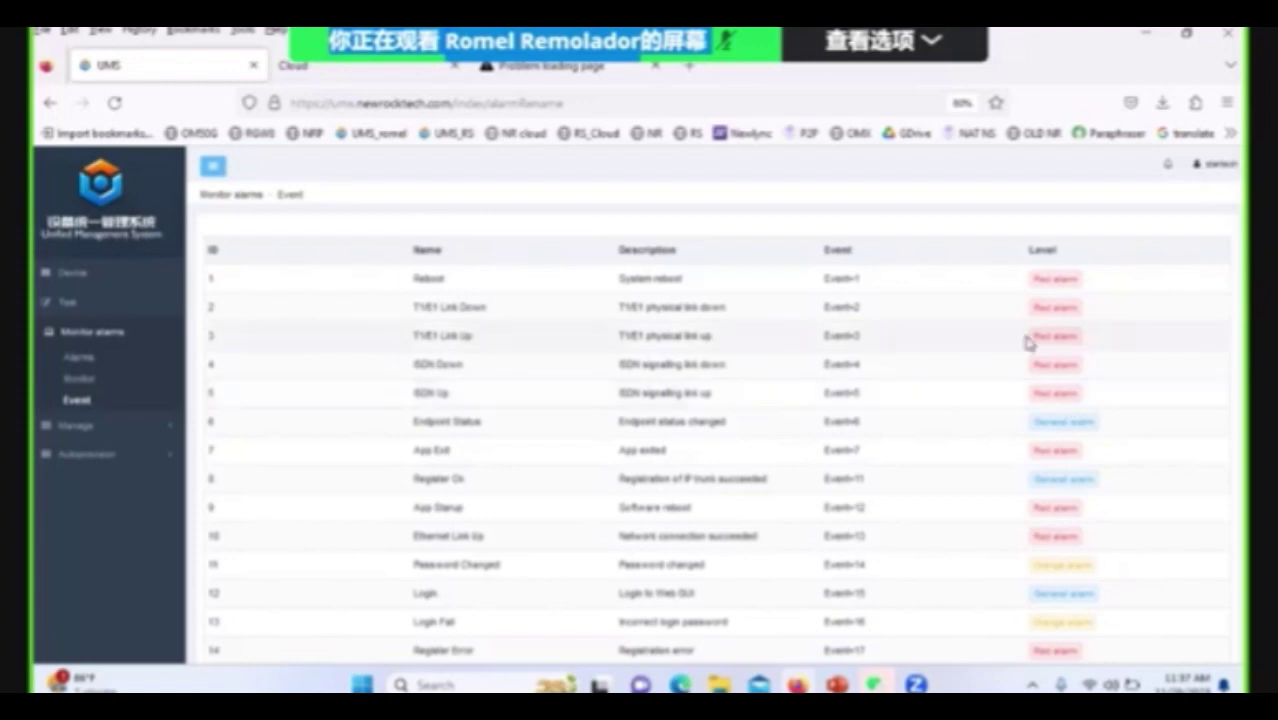
pyautogui.scroll(-5, 1030, 327)
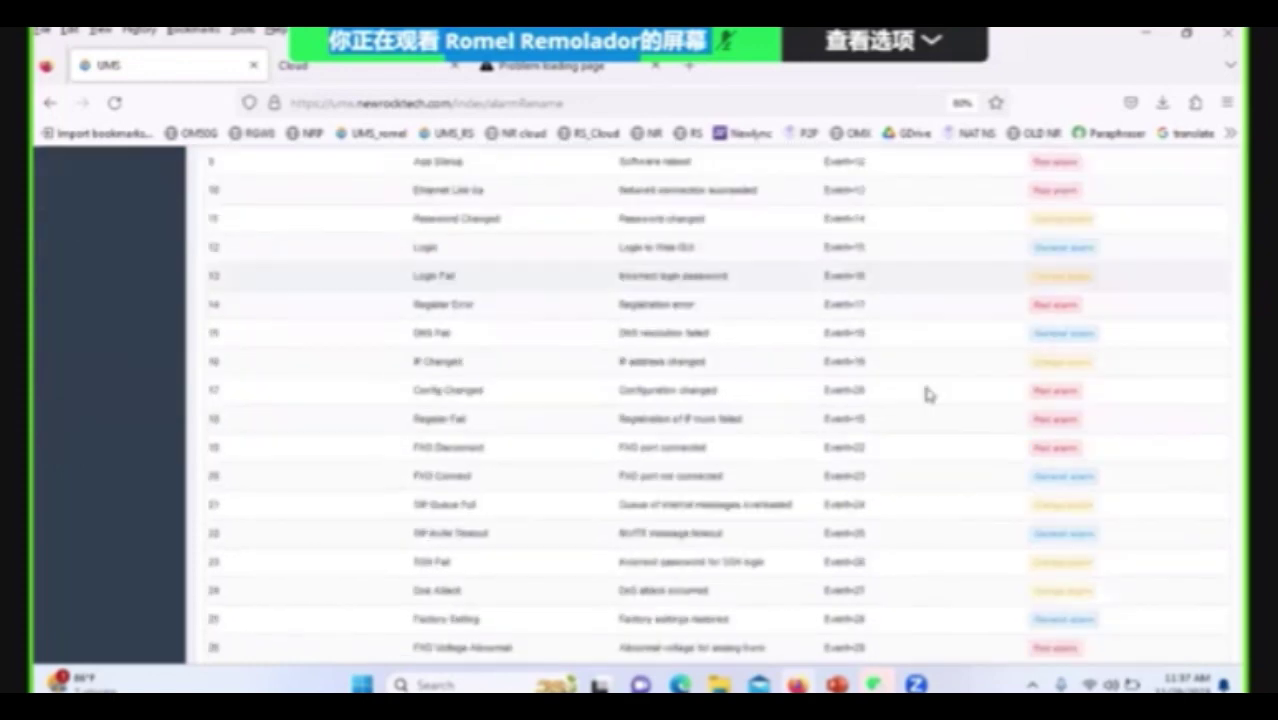
pyautogui.scroll(-7, 922, 390)
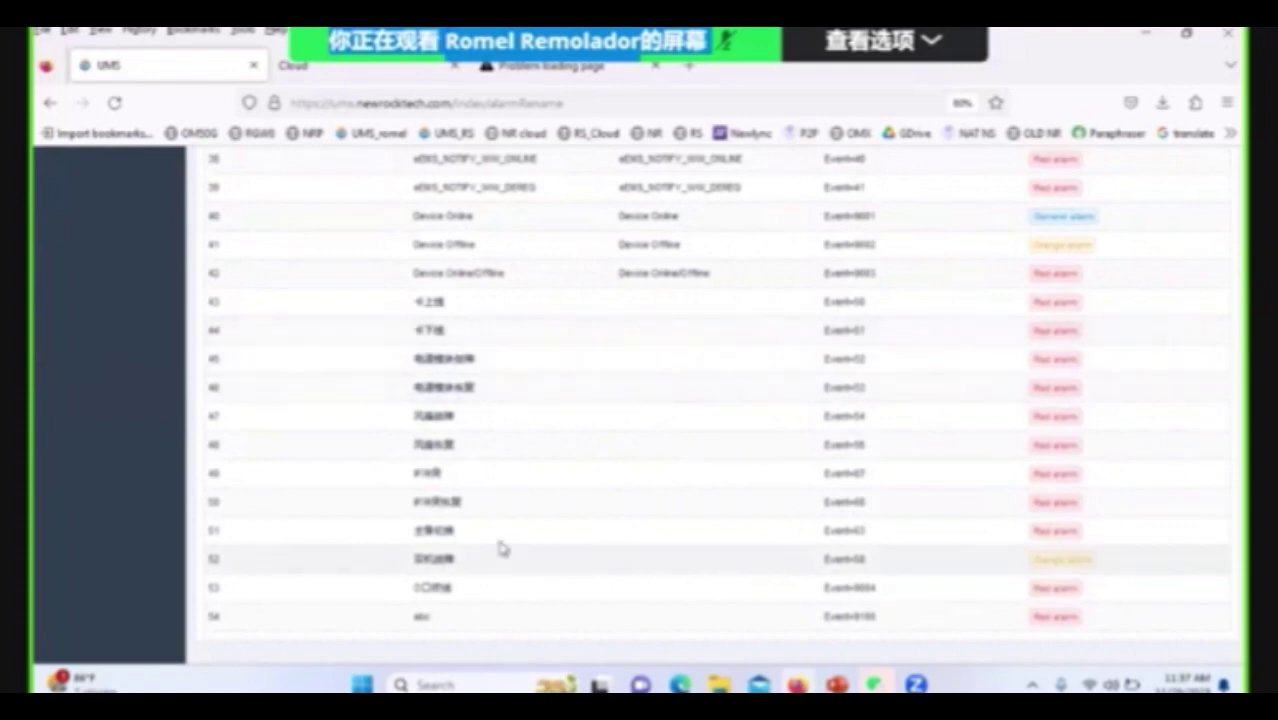
pyautogui.scroll(3, 491, 522)
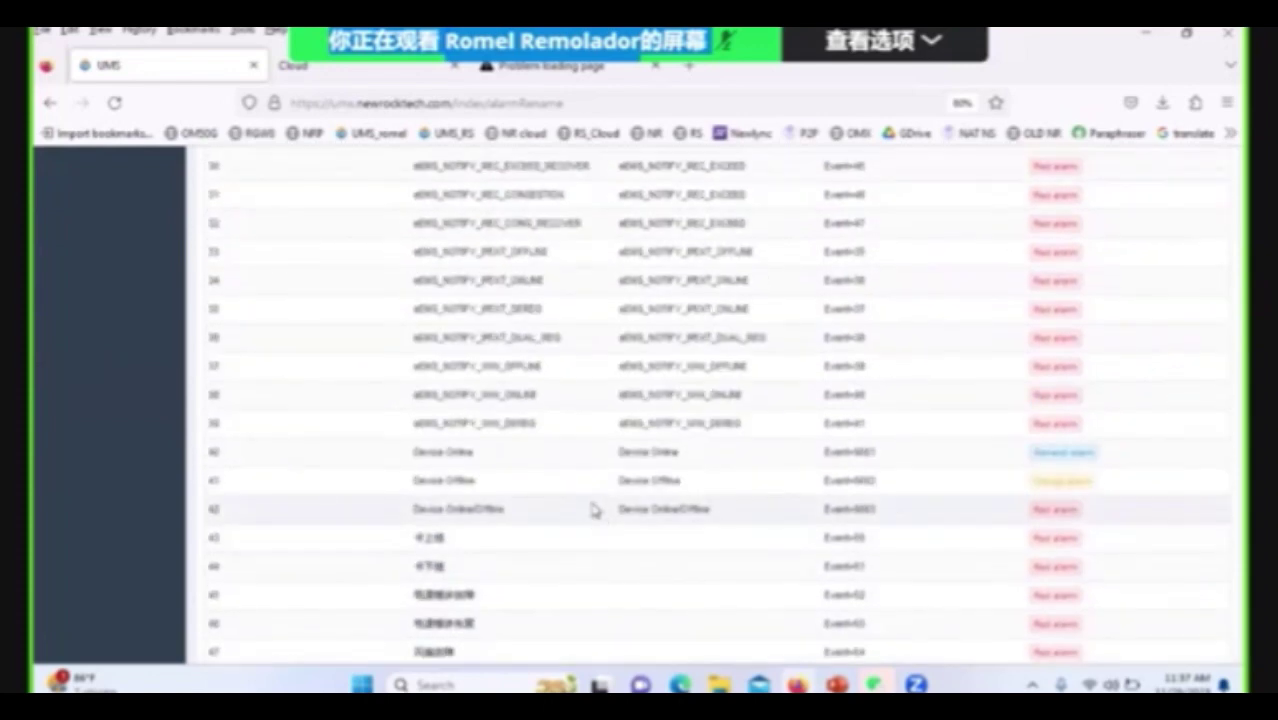
pyautogui.scroll(10, 590, 505)
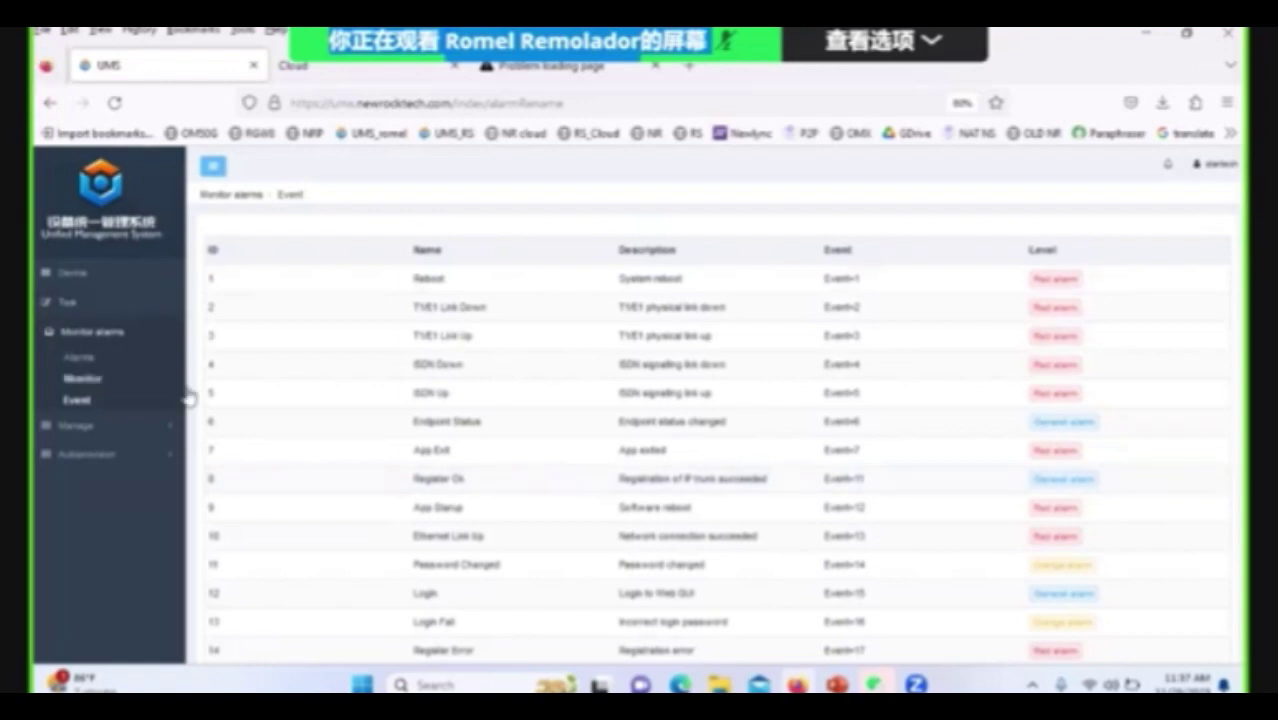
# On the Monitor page, review the first device's Registration issue alarm records, then close the details.
pyautogui.click(106, 388)
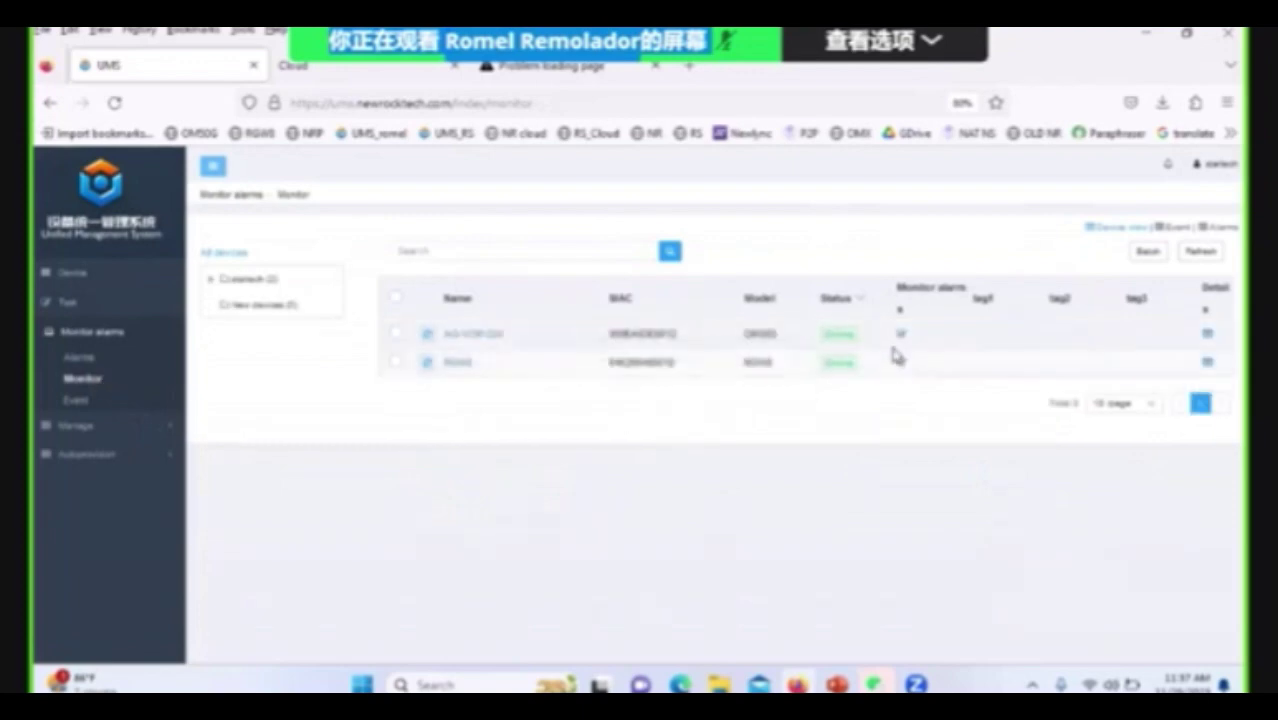
pyautogui.click(1207, 333)
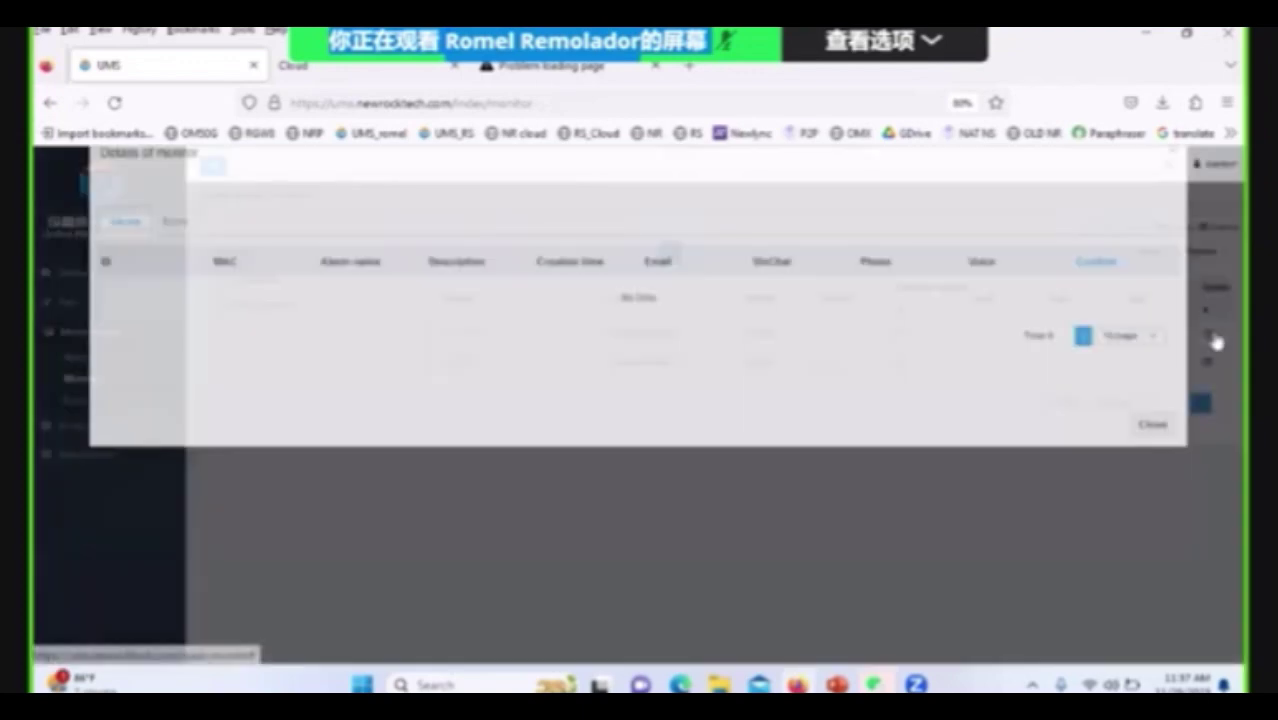
pyautogui.scroll(-2, 800, 380)
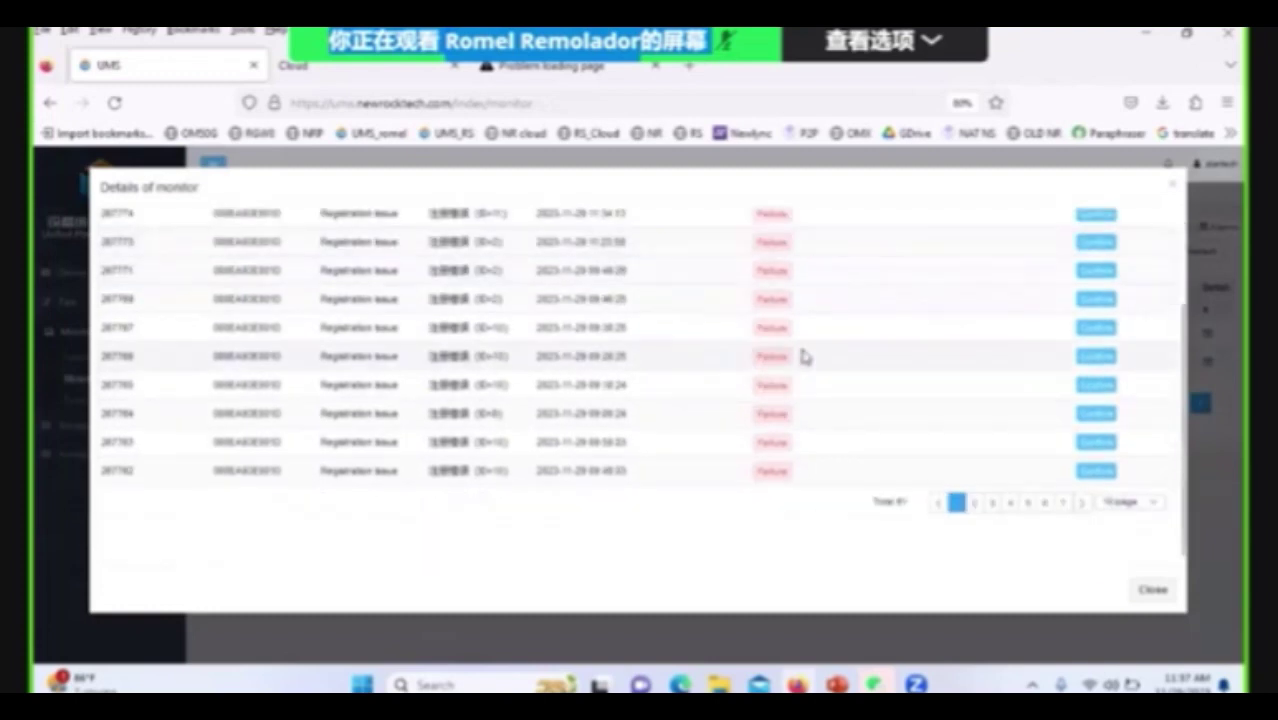
pyautogui.scroll(2, 805, 361)
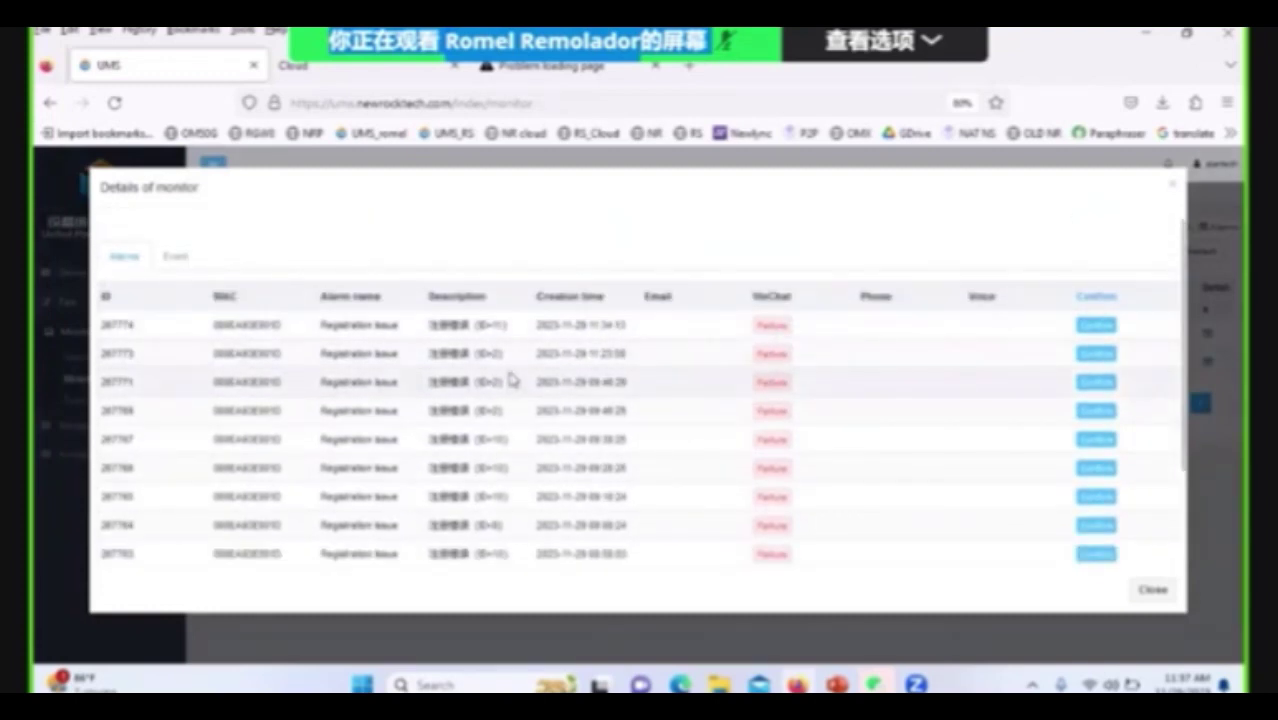
pyautogui.click(1171, 184)
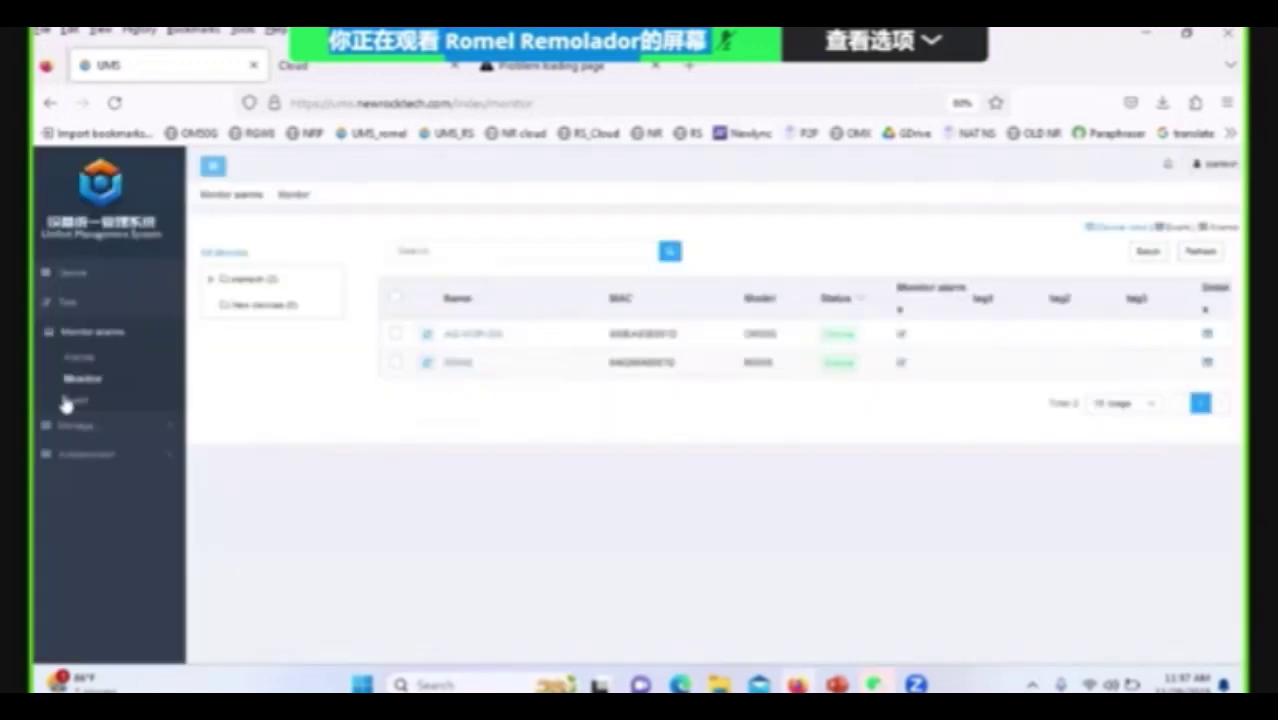
# Open the Device reboot alarm rule, scroll through its notification options, and close it unchanged.
pyautogui.click(79, 360)
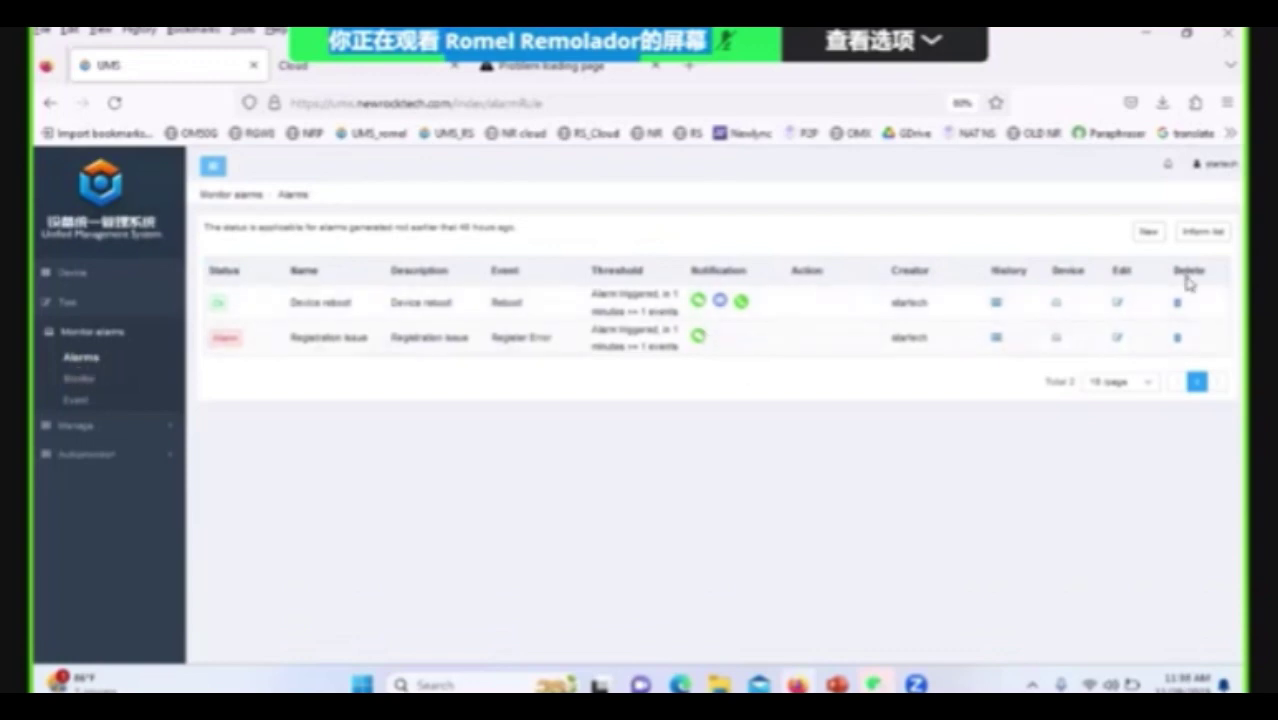
pyautogui.click(1120, 304)
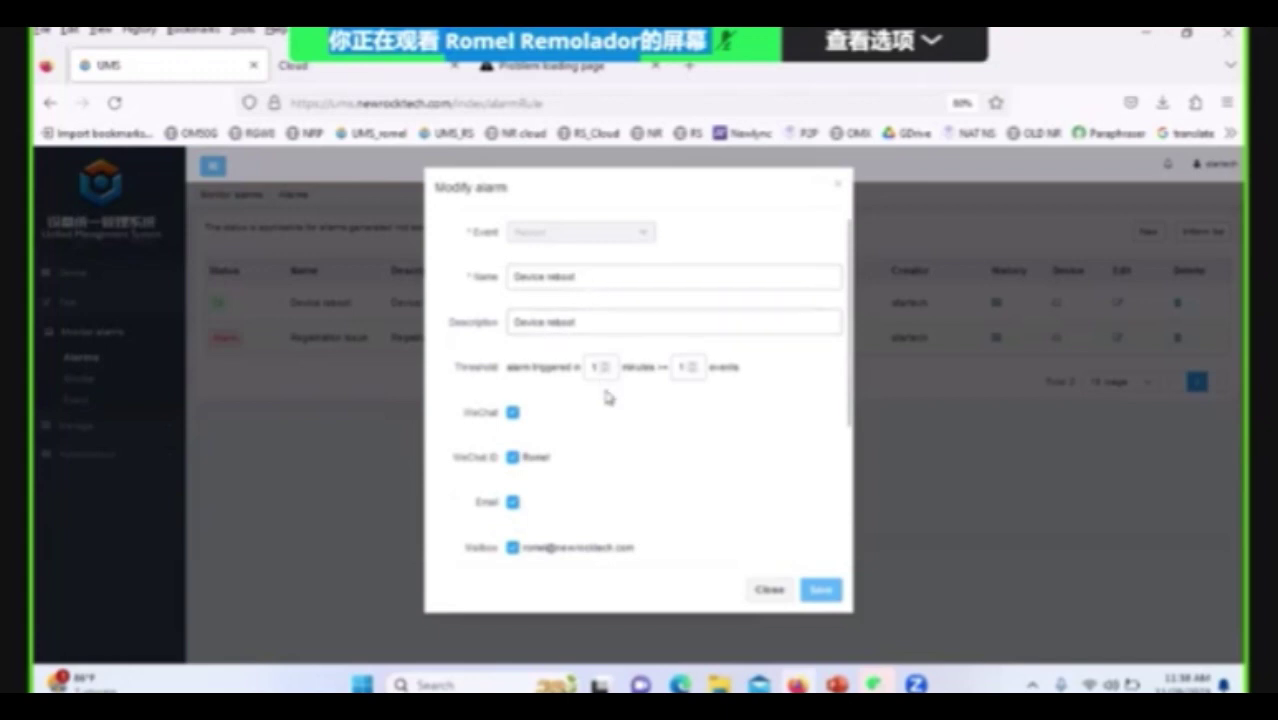
pyautogui.scroll(-1, 605, 397)
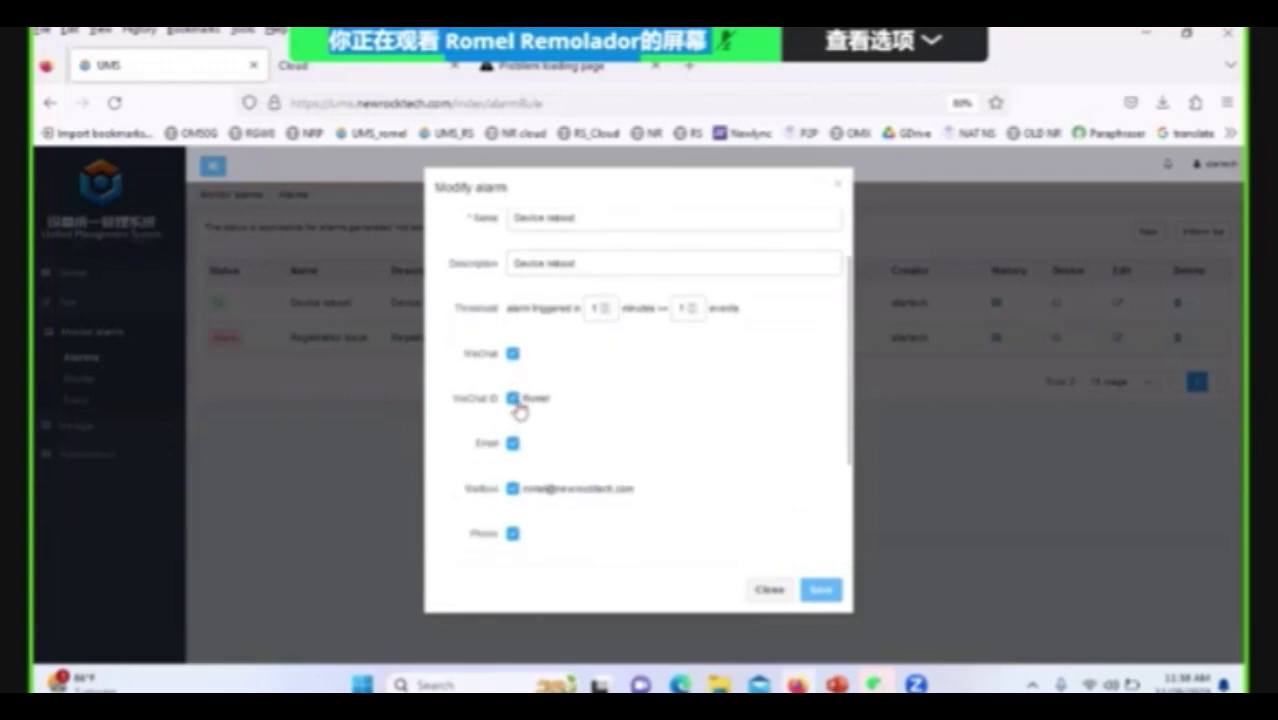
pyautogui.scroll(-2, 540, 465)
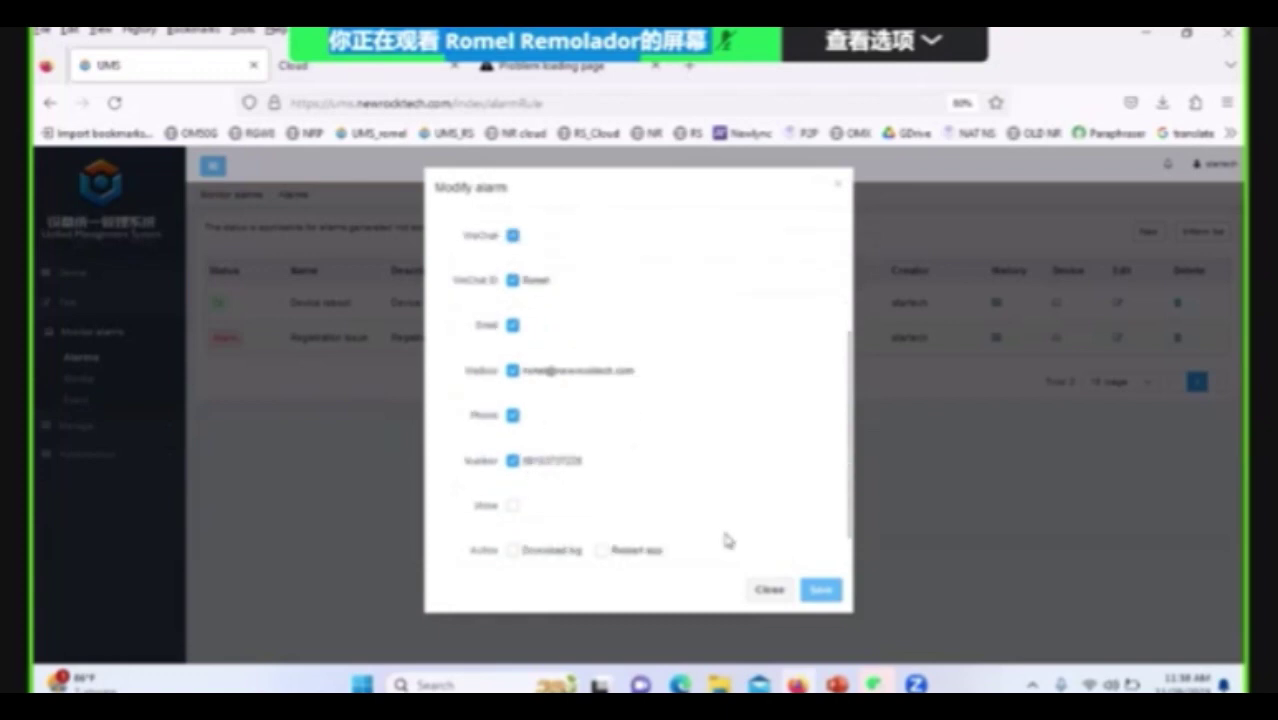
pyautogui.click(770, 590)
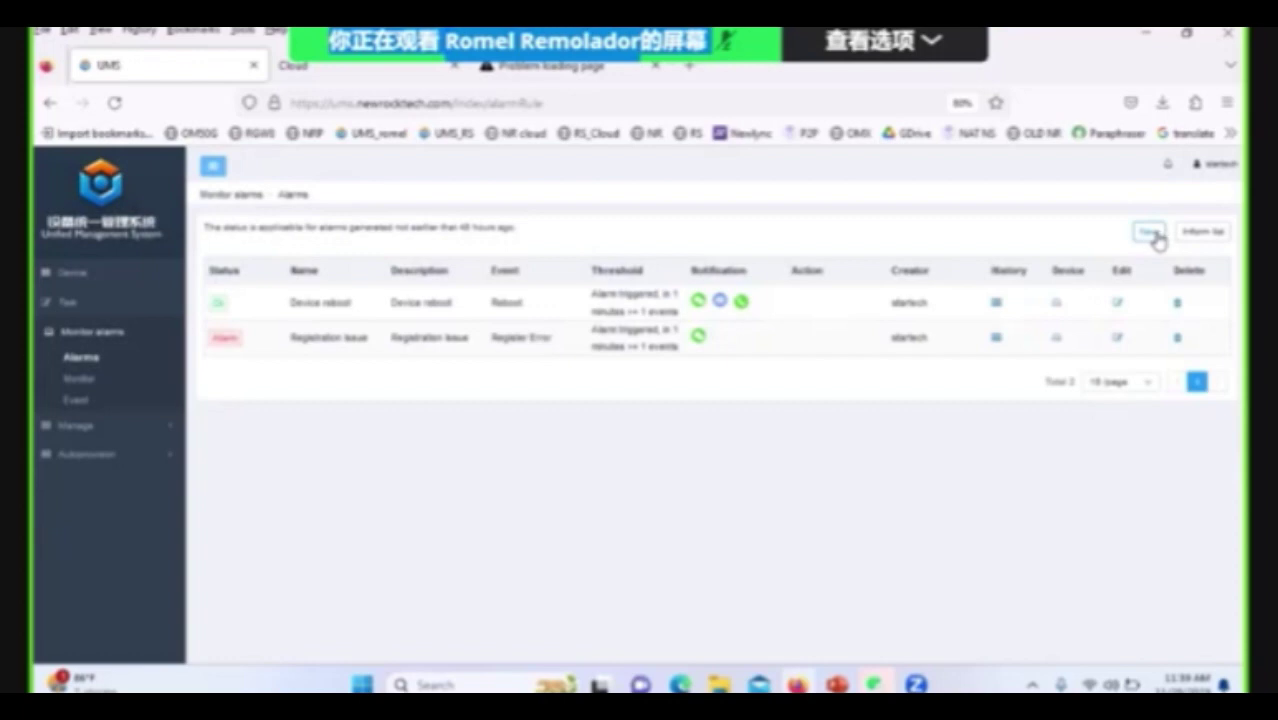
# Start a new alarm rule and browse the Event type list without choosing one.
pyautogui.click(1153, 236)
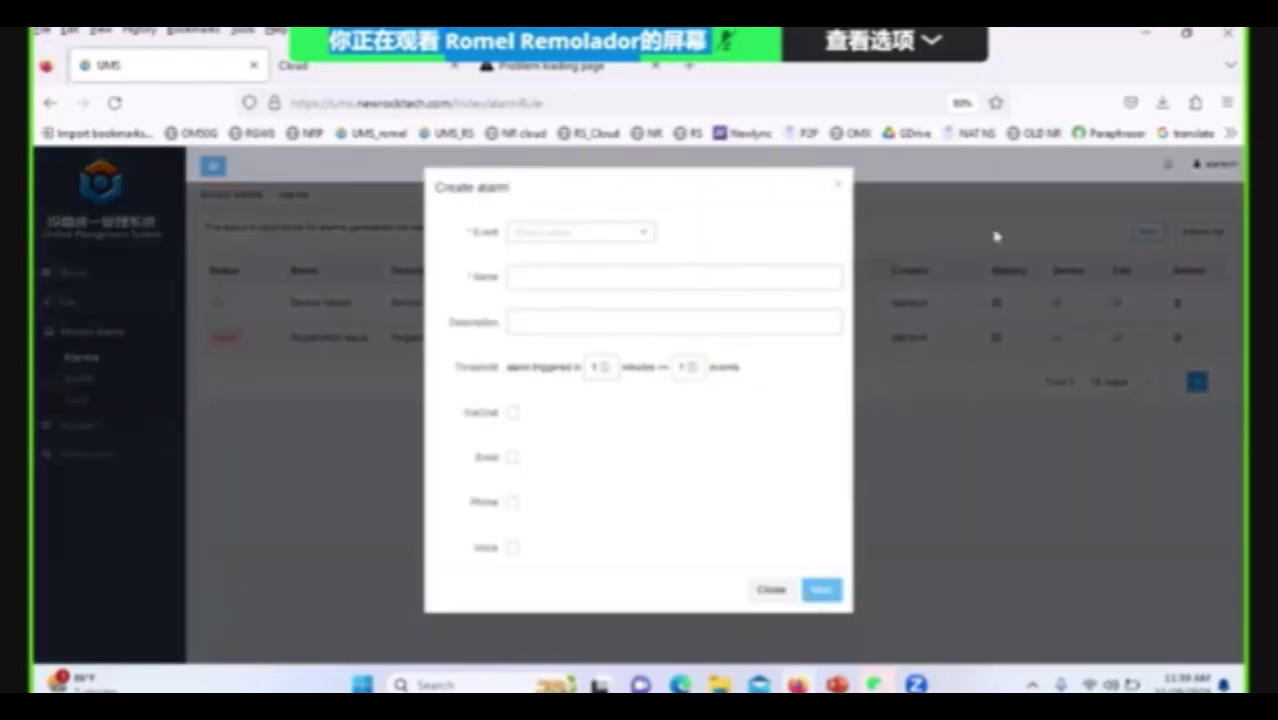
pyautogui.click(648, 237)
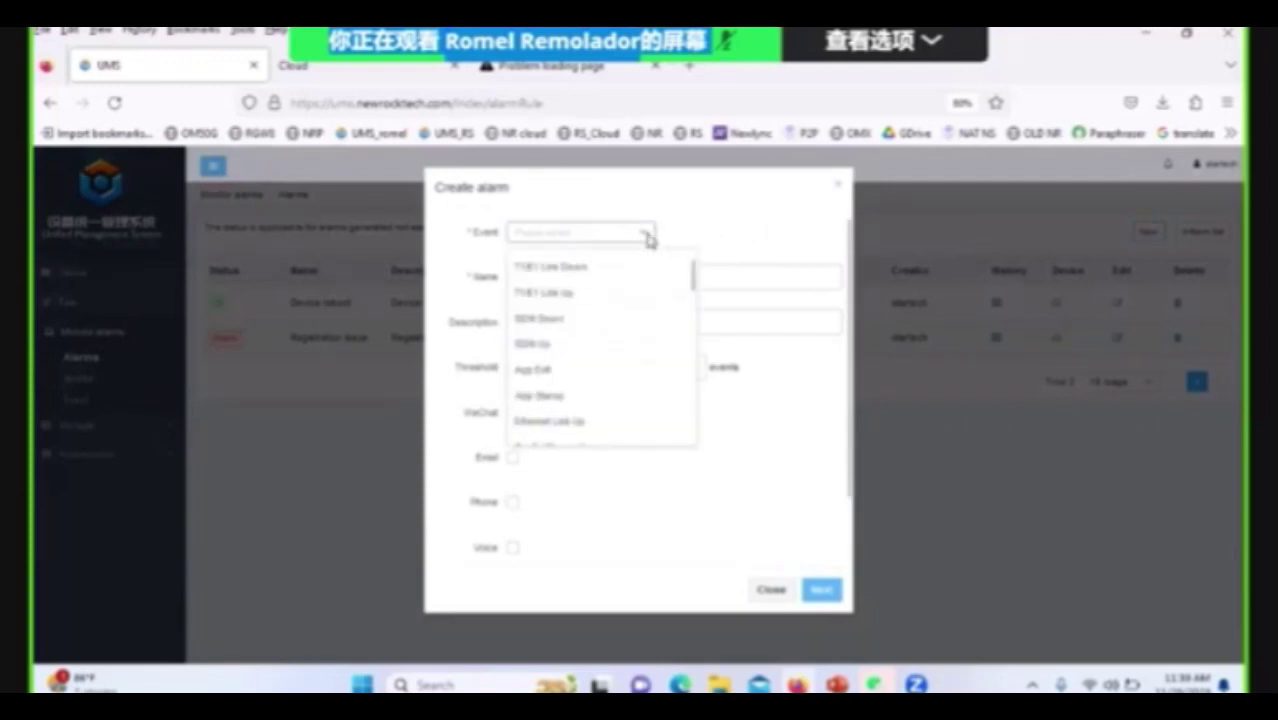
pyautogui.click(791, 248)
pyautogui.scroll(-2, 786, 248)
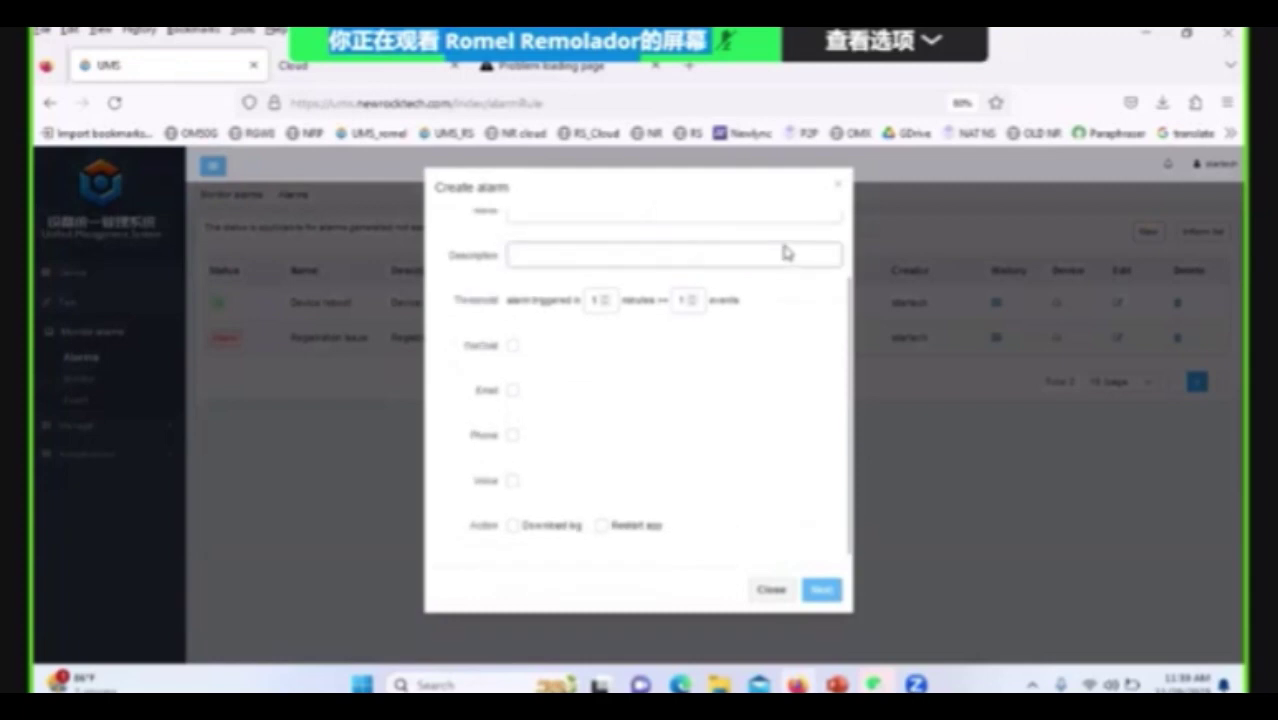
pyautogui.scroll(2, 788, 252)
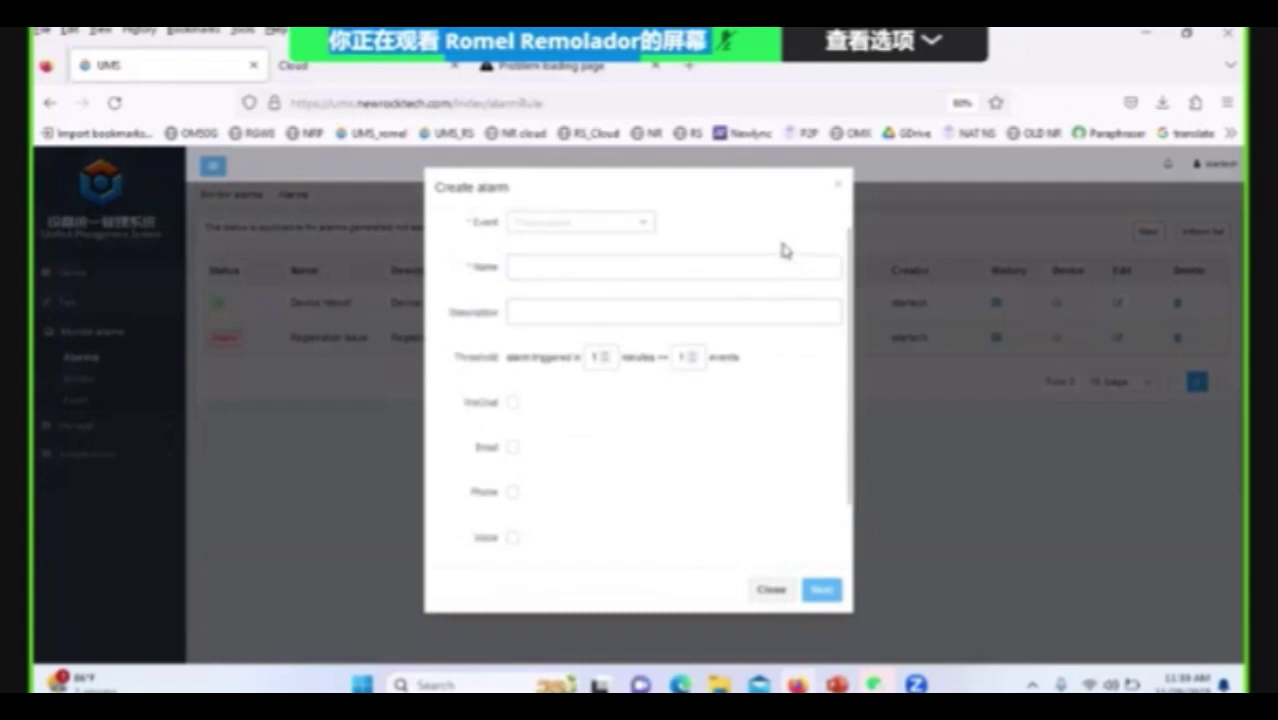
pyautogui.scroll(-2, 785, 245)
pyautogui.scroll(1, 765, 249)
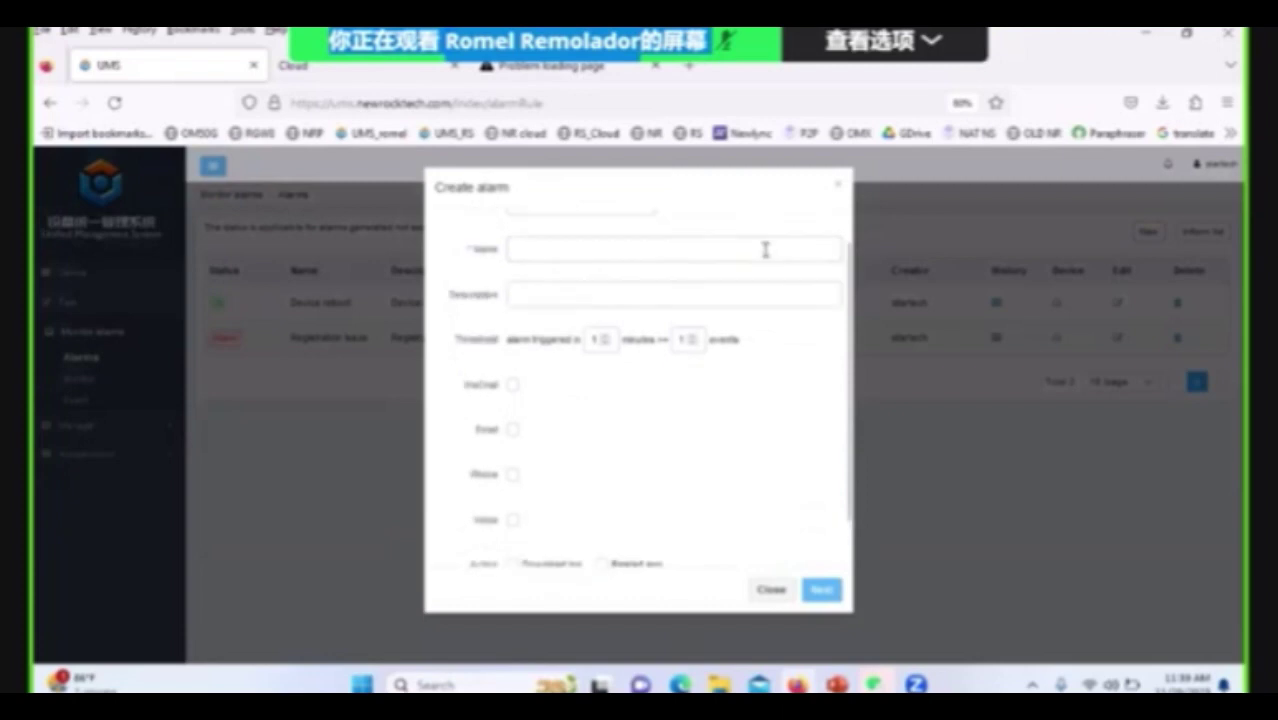
pyautogui.scroll(1, 765, 249)
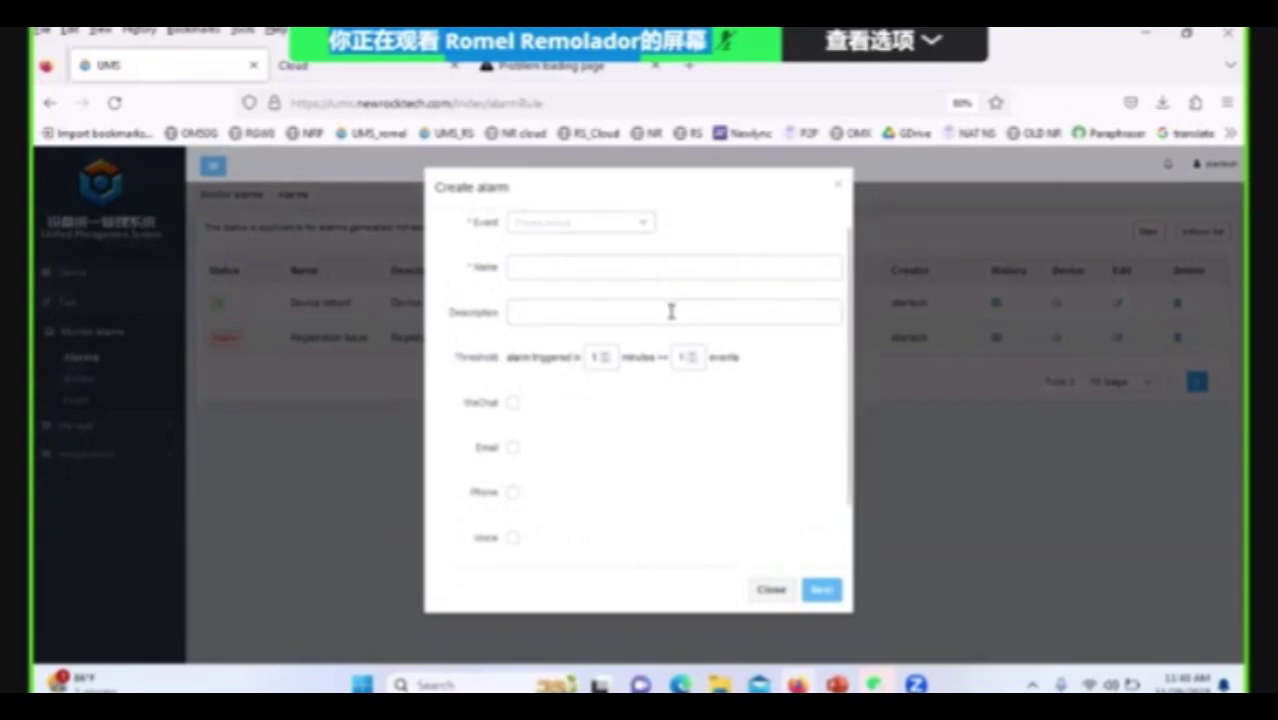
pyautogui.click(652, 229)
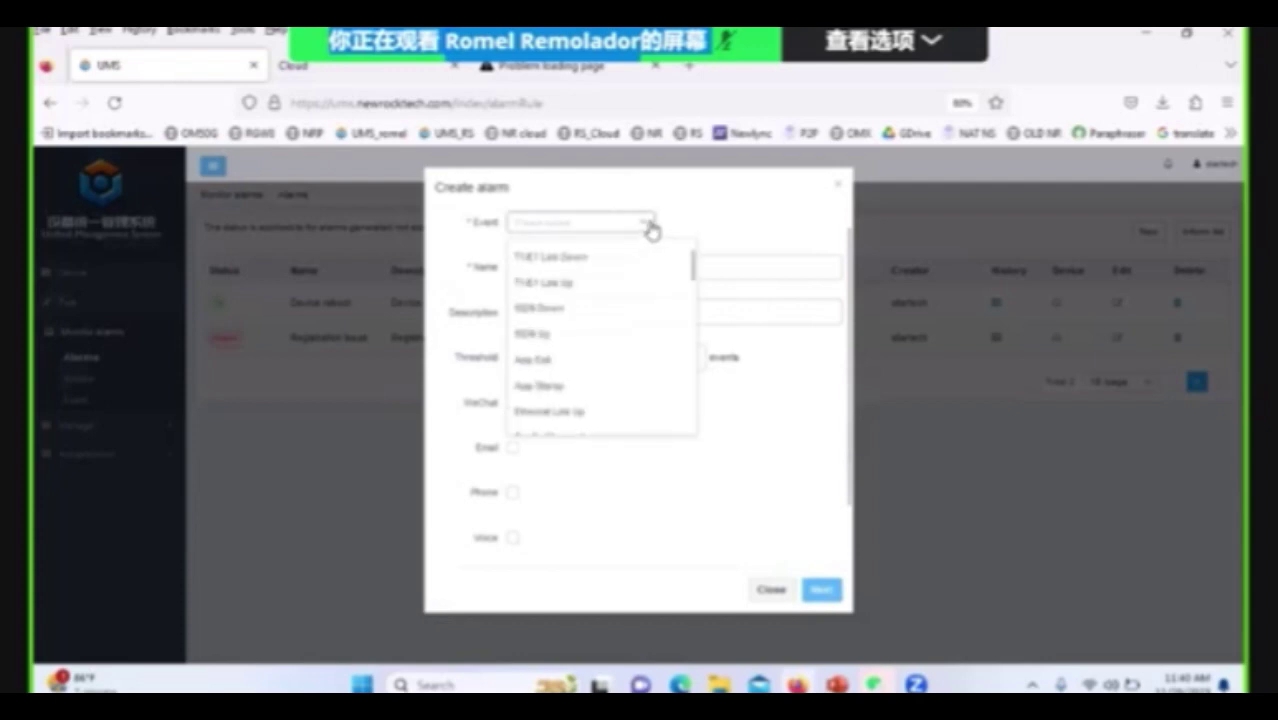
pyautogui.click(780, 398)
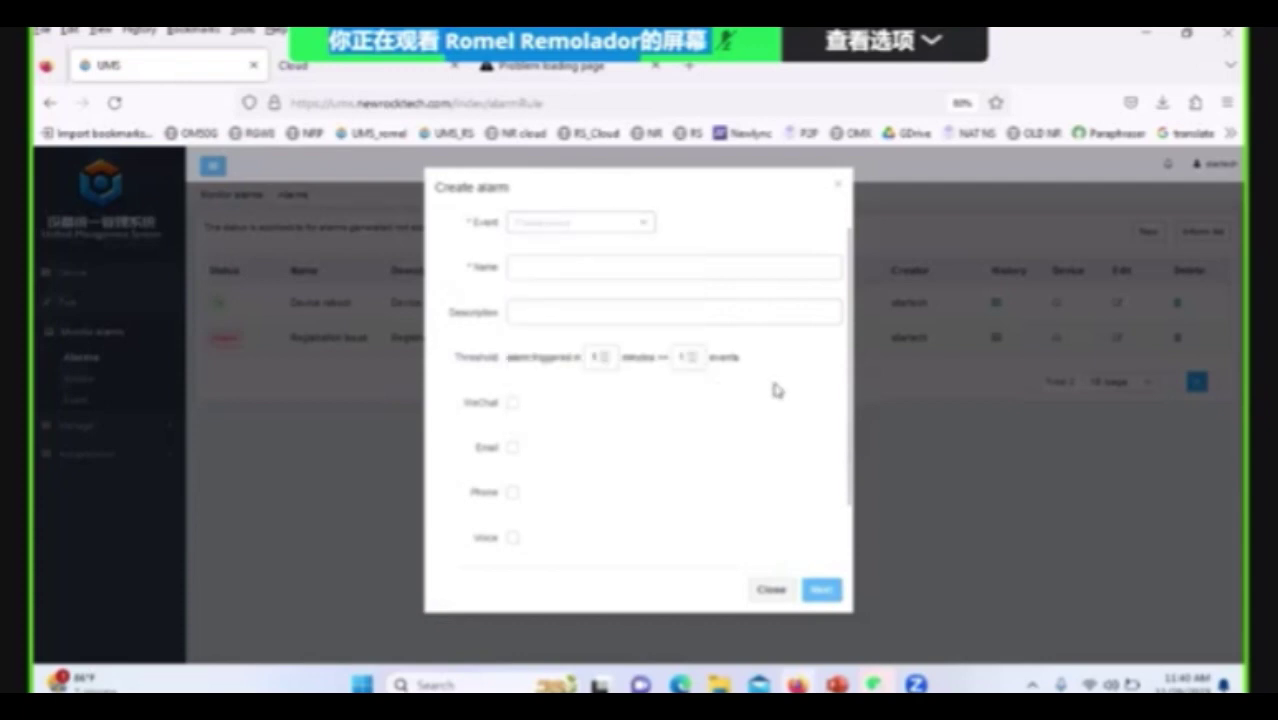
# Set Threshold minutes to 3, then switch to the mail app to check alarm emails.
pyautogui.click(608, 355)
pyautogui.click(608, 353)
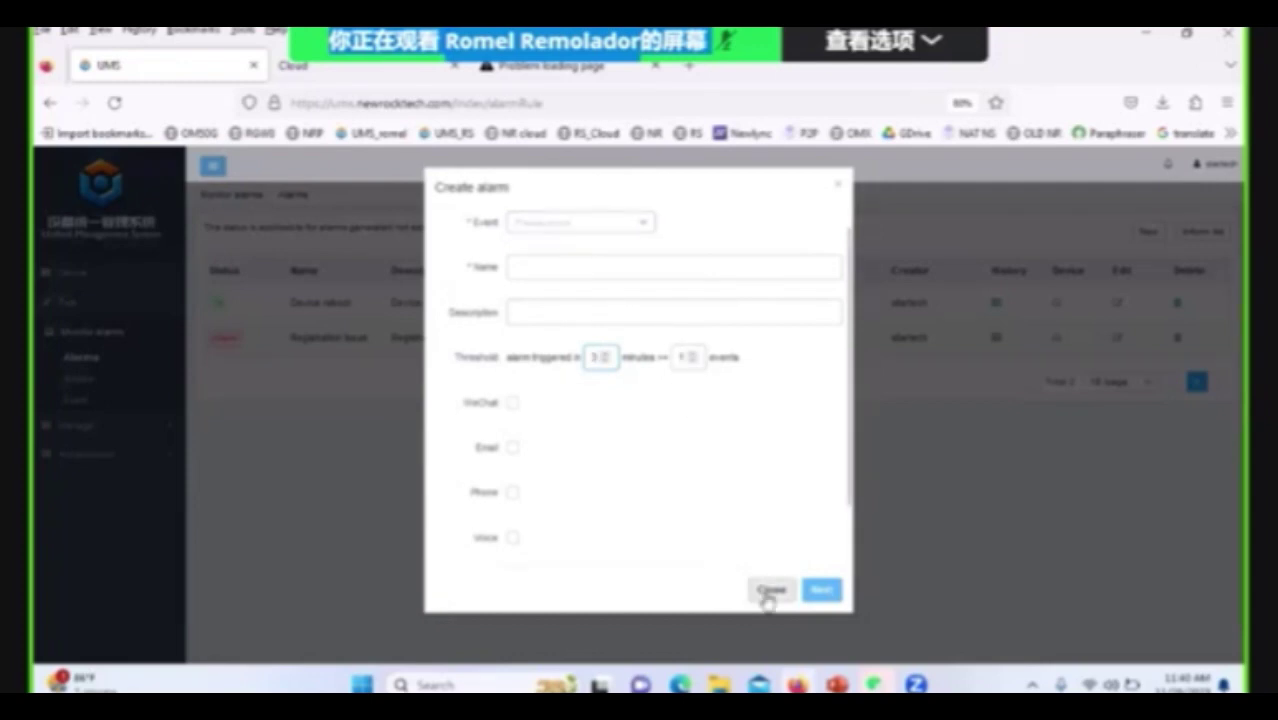
pyautogui.click(893, 584)
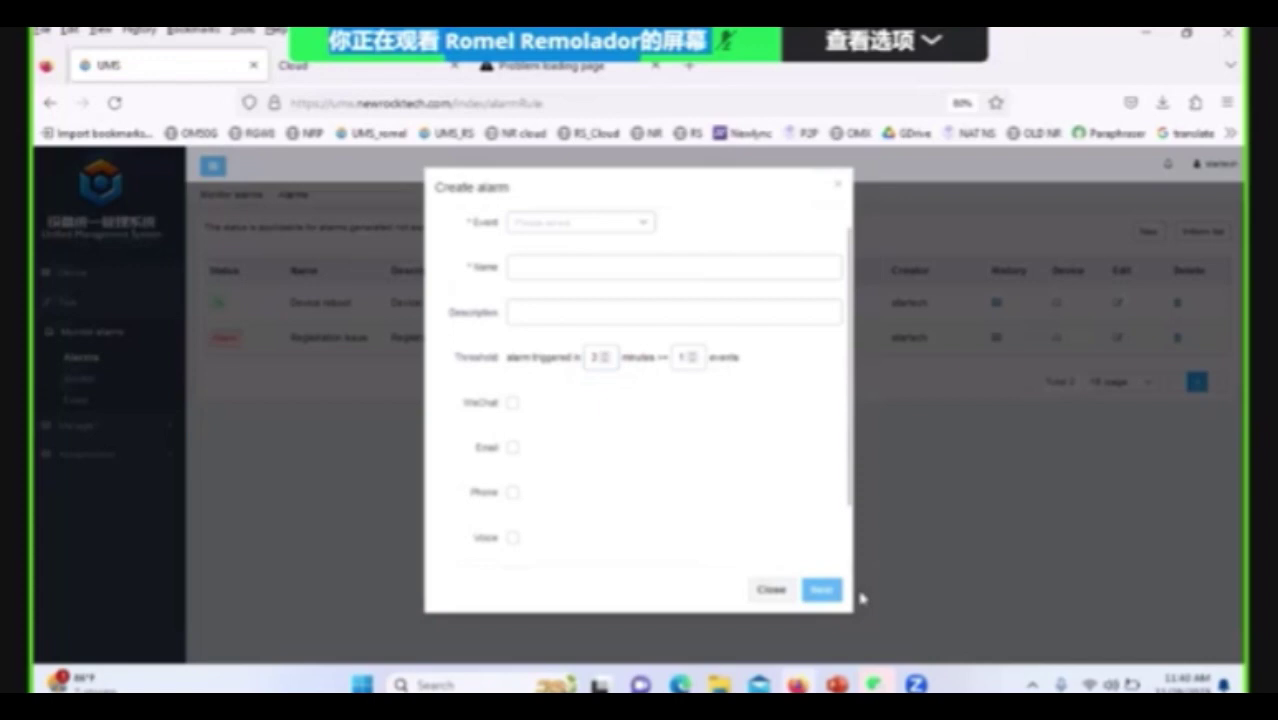
pyautogui.click(767, 686)
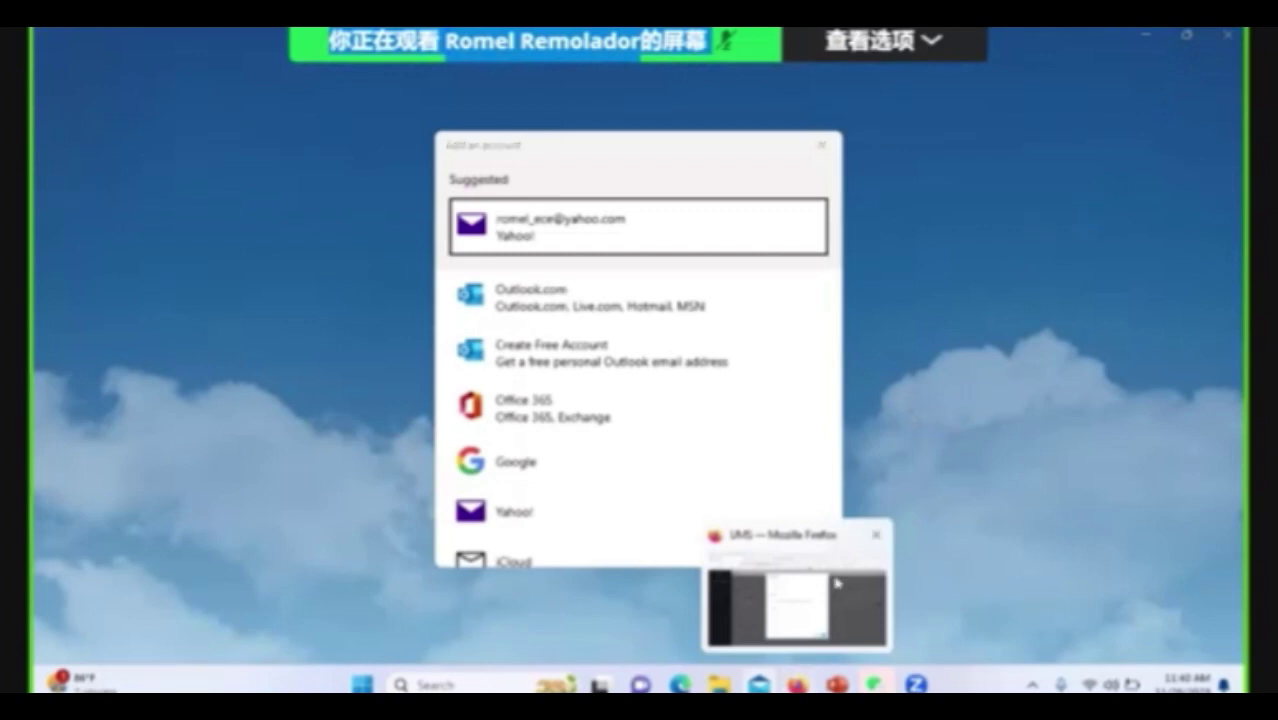
# Launch Outlook via taskbar search and close Windows Mail without adding an account.
pyautogui.click(463, 684)
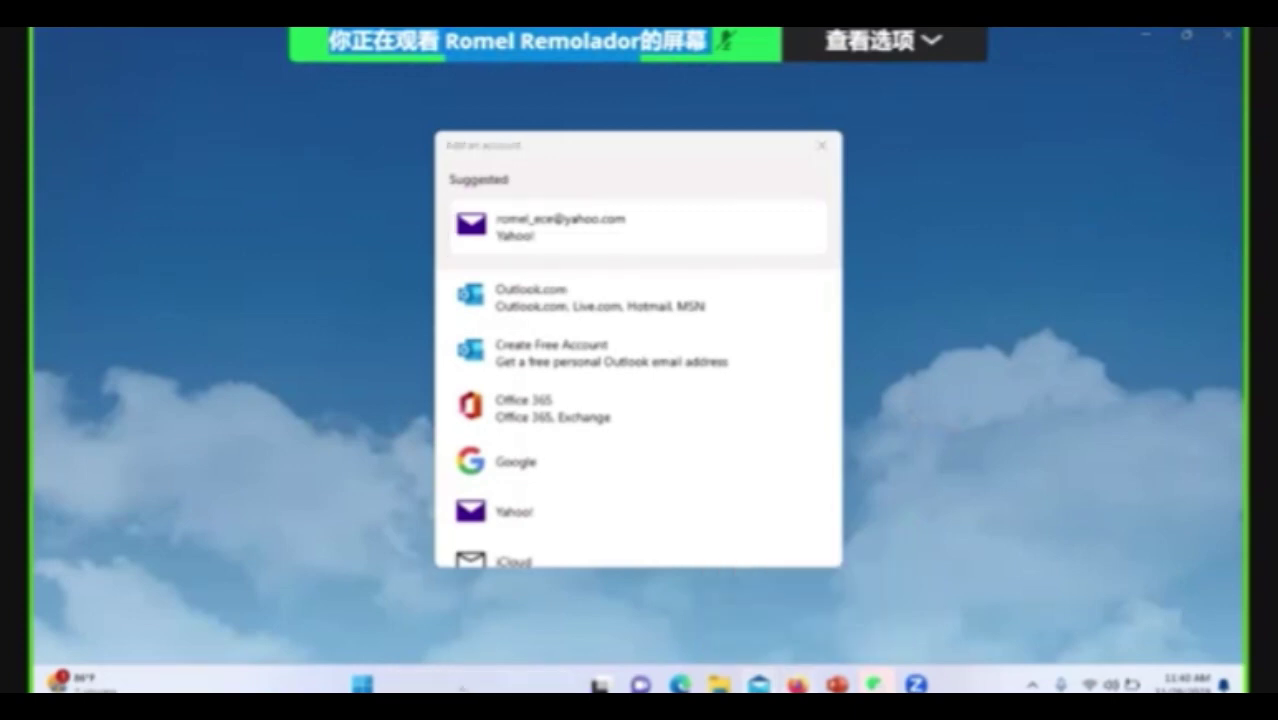
pyautogui.write('outlook')
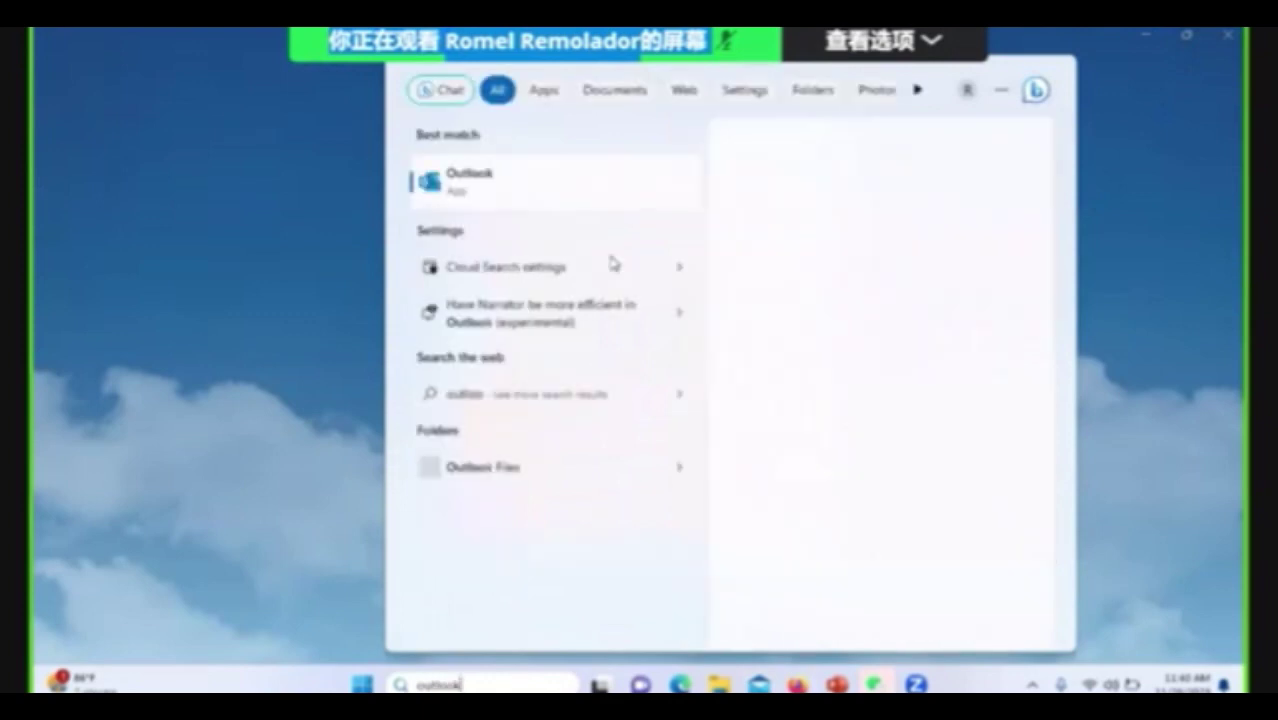
pyautogui.click(816, 333)
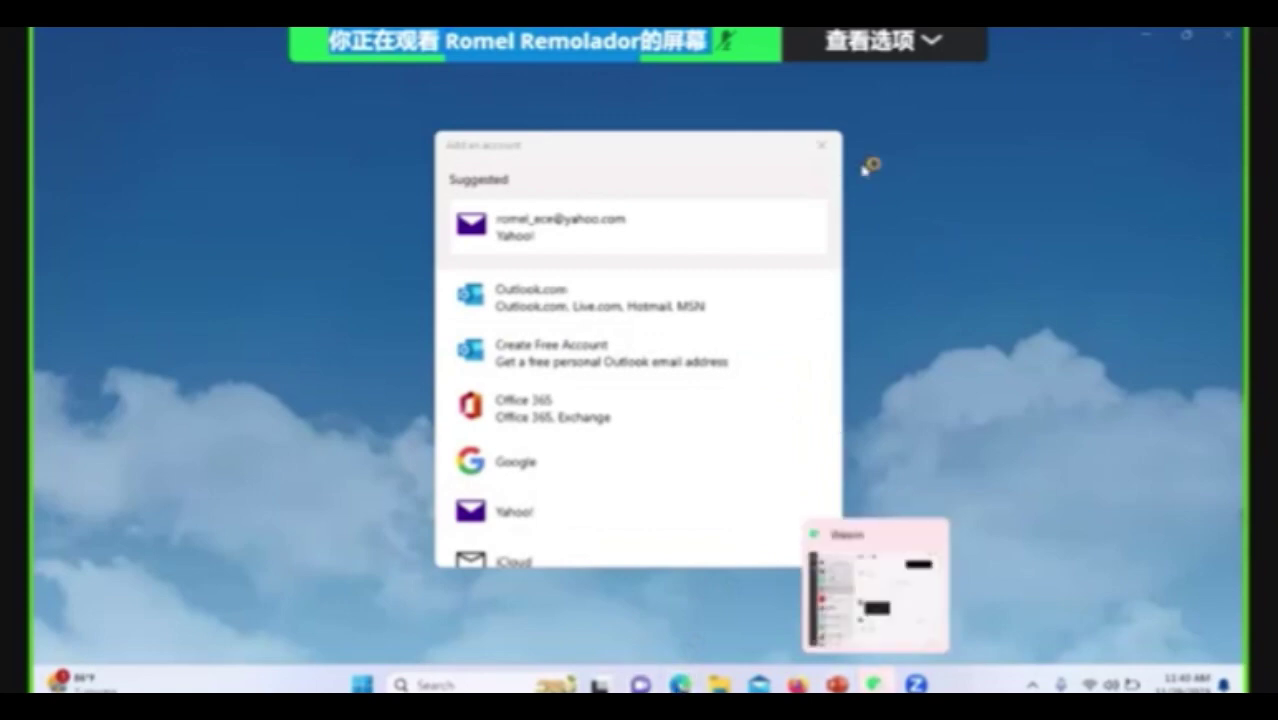
pyautogui.click(822, 146)
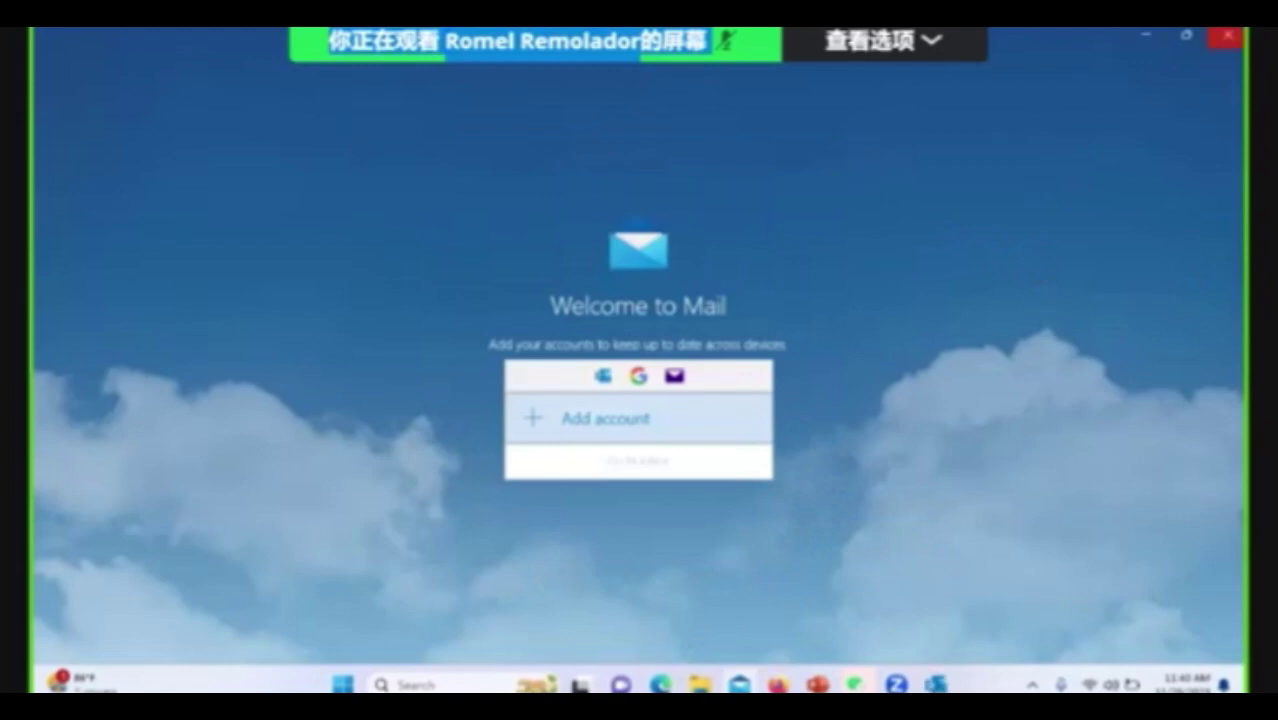
pyautogui.click(1229, 35)
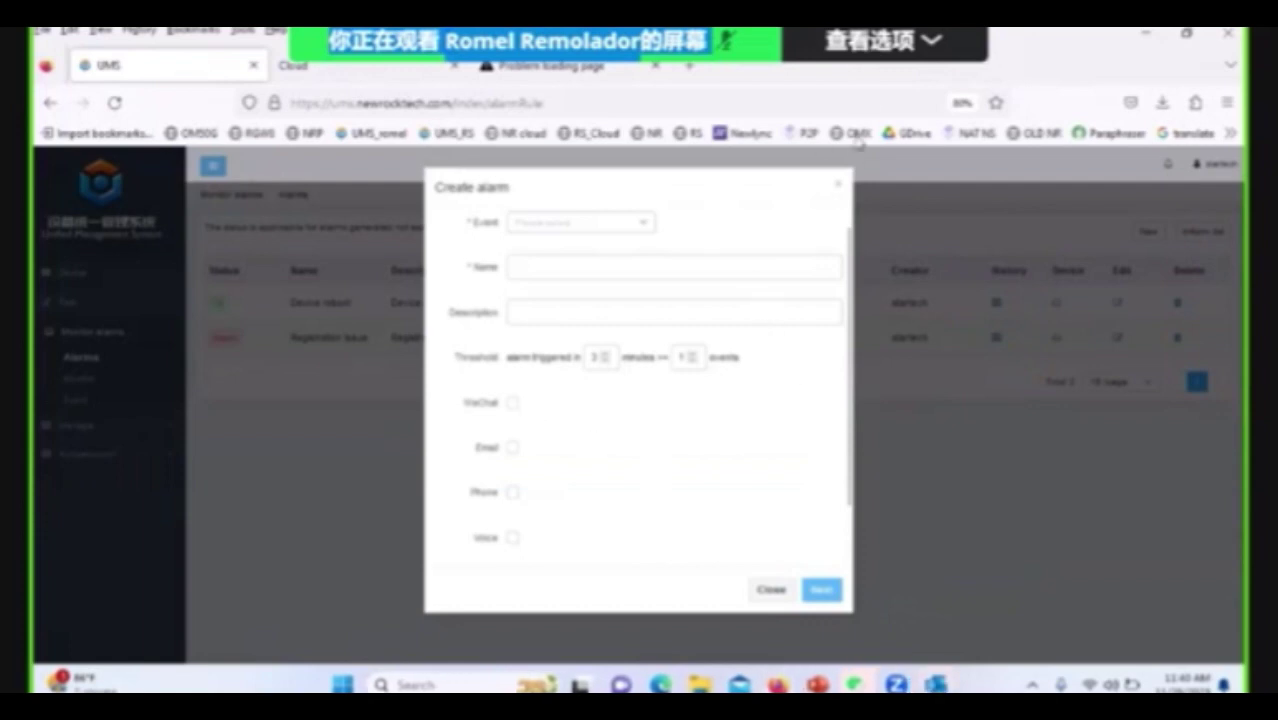
# Discard the unfinished alarm rule, bring up Outlook, and accept the mail server certificate warning.
pyautogui.click(838, 183)
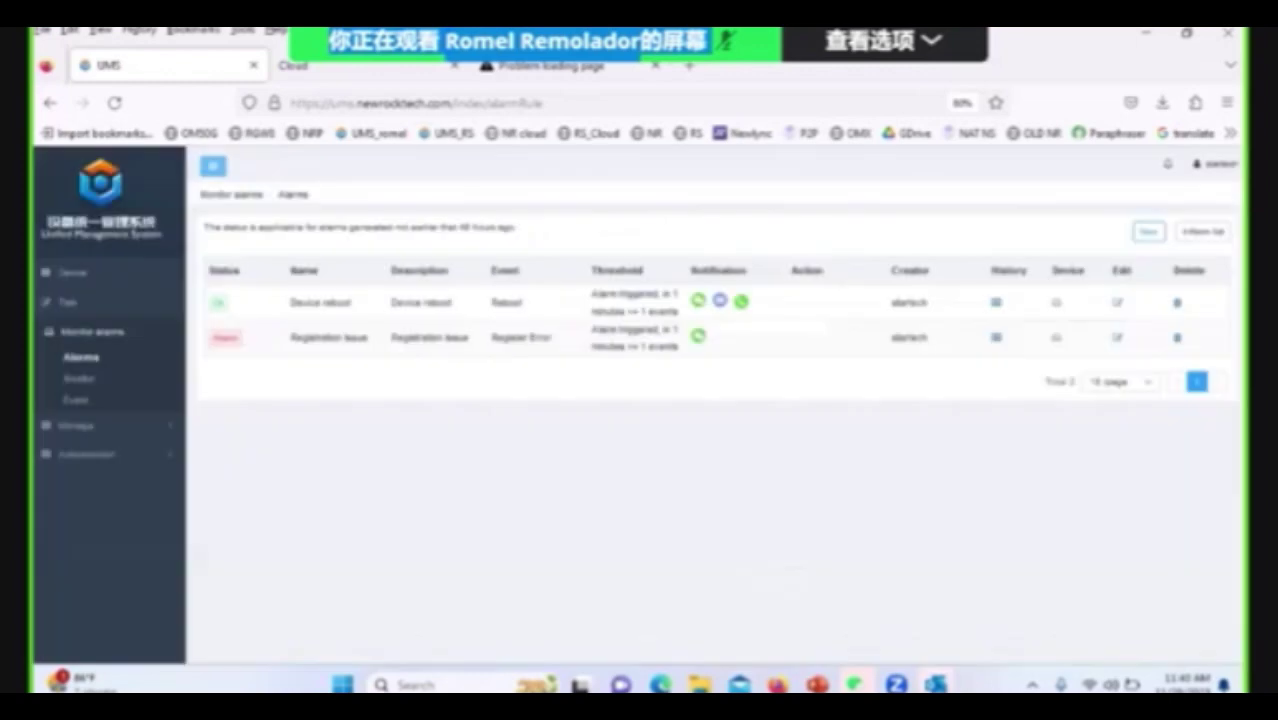
pyautogui.moveTo(915, 686)
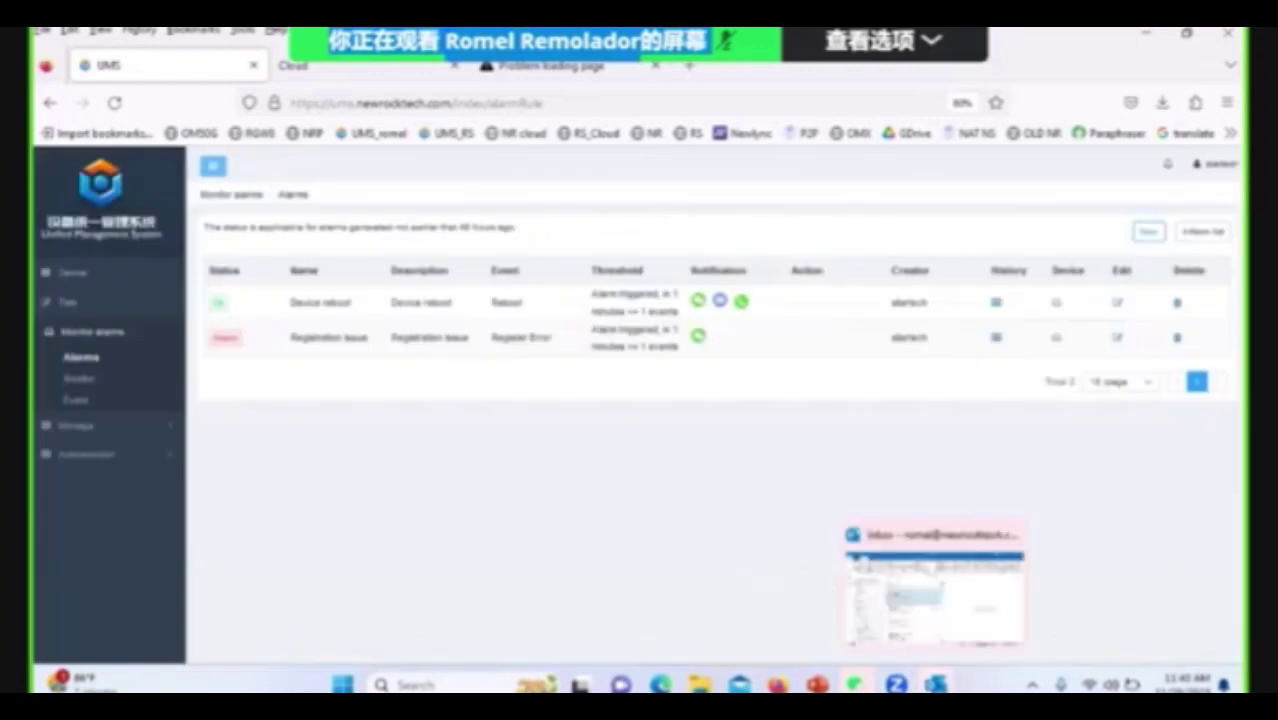
pyautogui.click(935, 686)
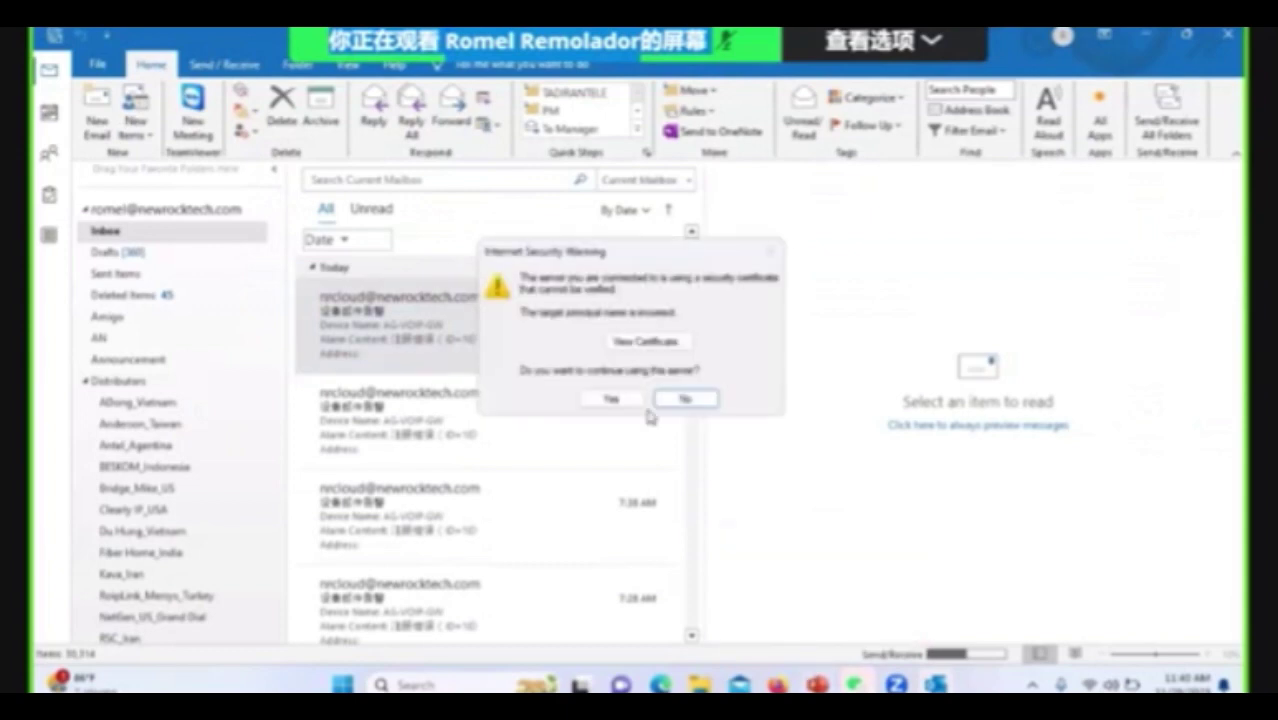
pyautogui.click(634, 400)
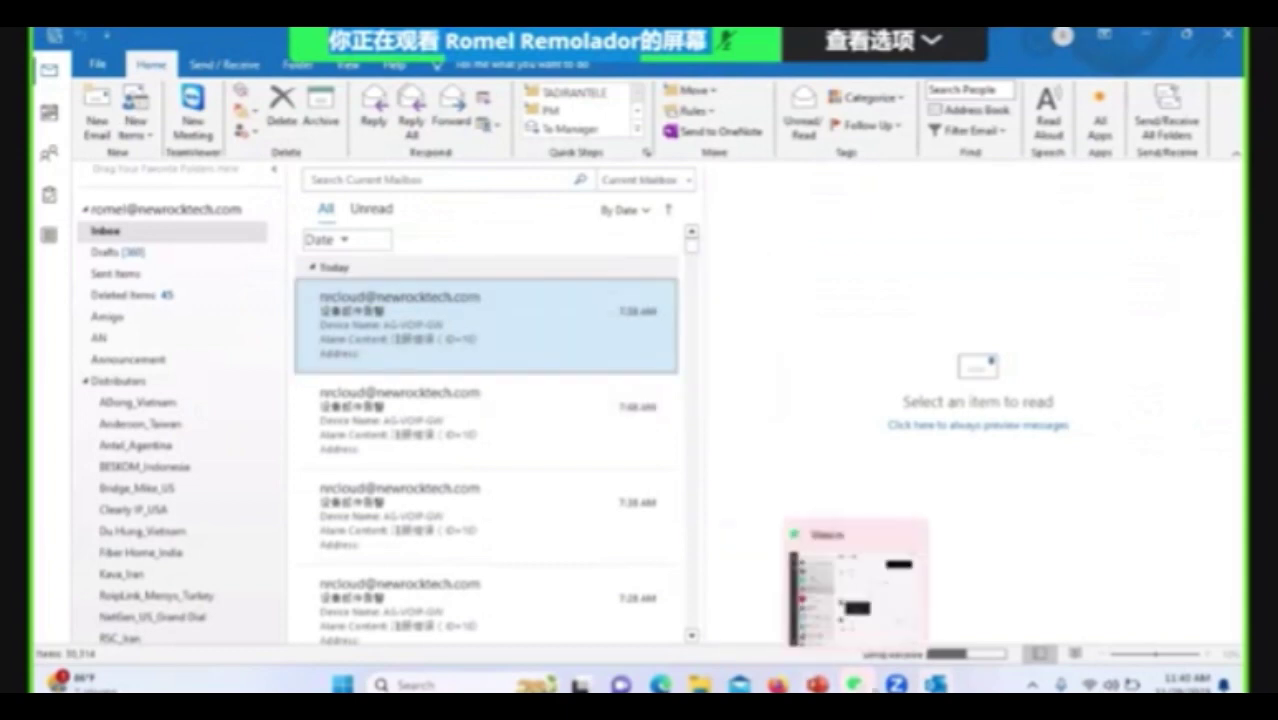
pyautogui.click(858, 686)
pyautogui.click(858, 686)
pyautogui.click(898, 686)
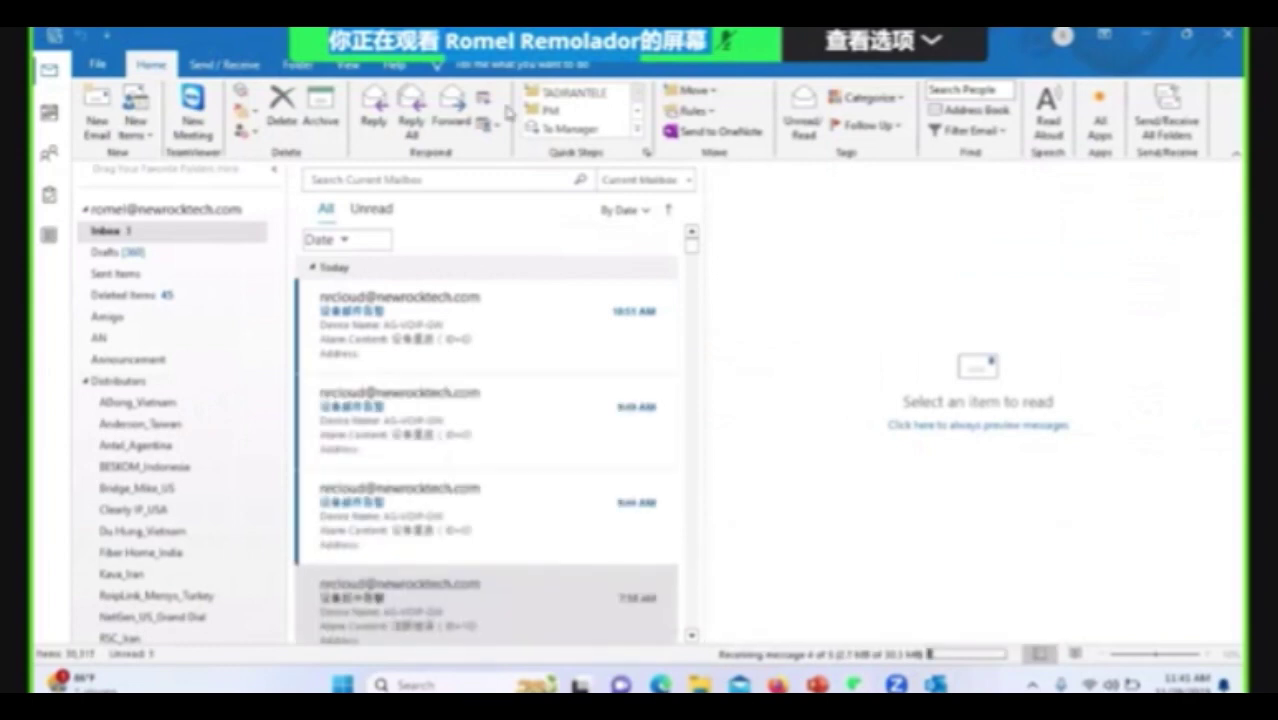
# Preview the 7:58, 9:49 and 9:44 AM emails, ending on the 10:51 AM AG-VOIP-GW reboot alarm.
pyautogui.click(948, 528)
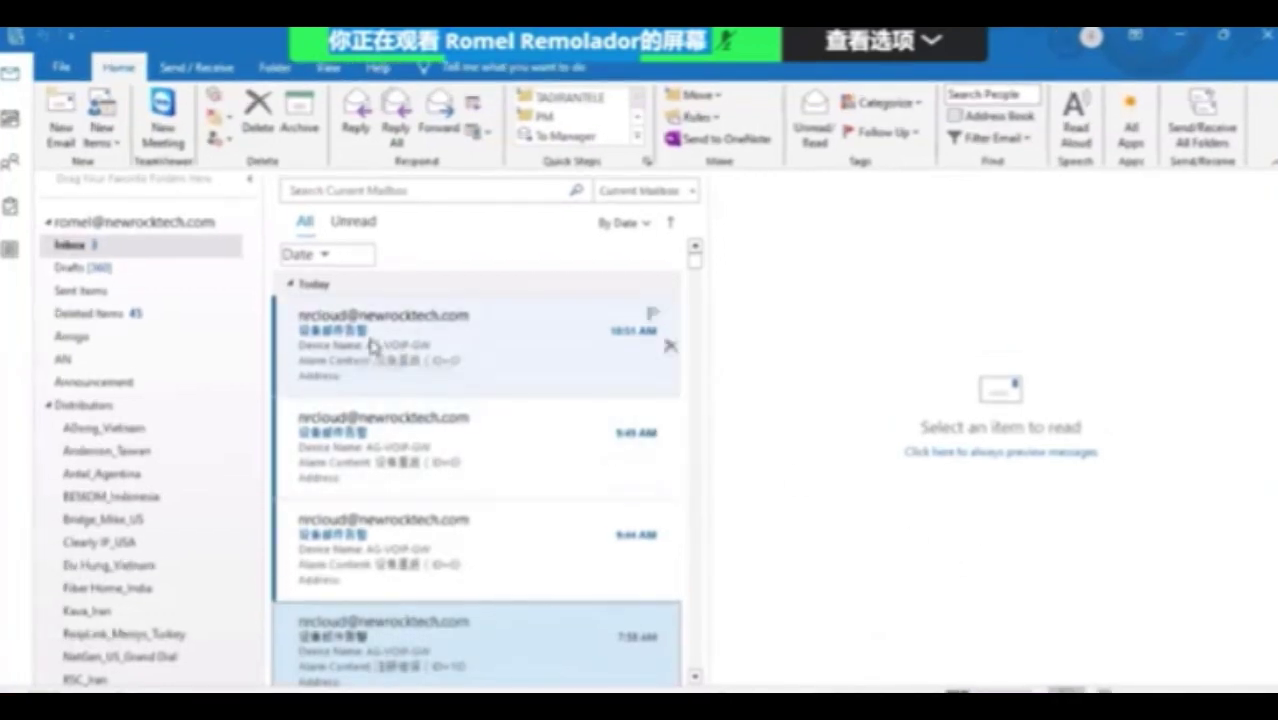
pyautogui.click(492, 357)
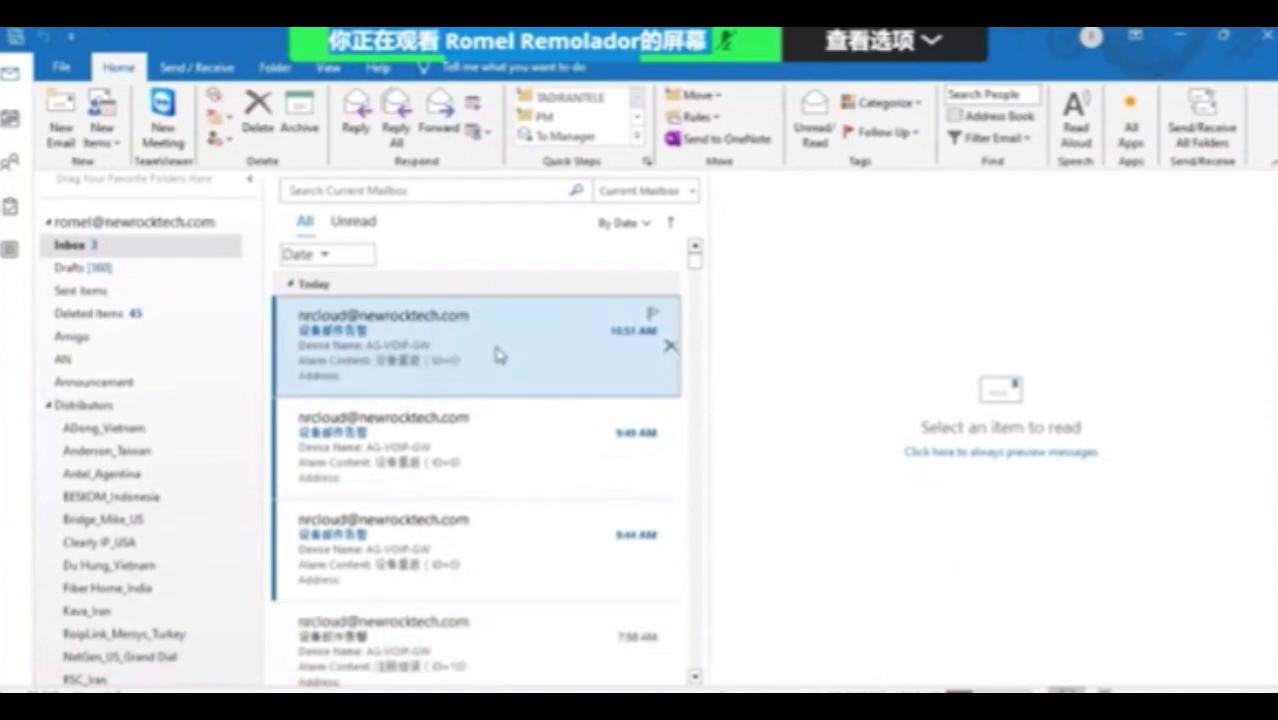
pyautogui.click(506, 459)
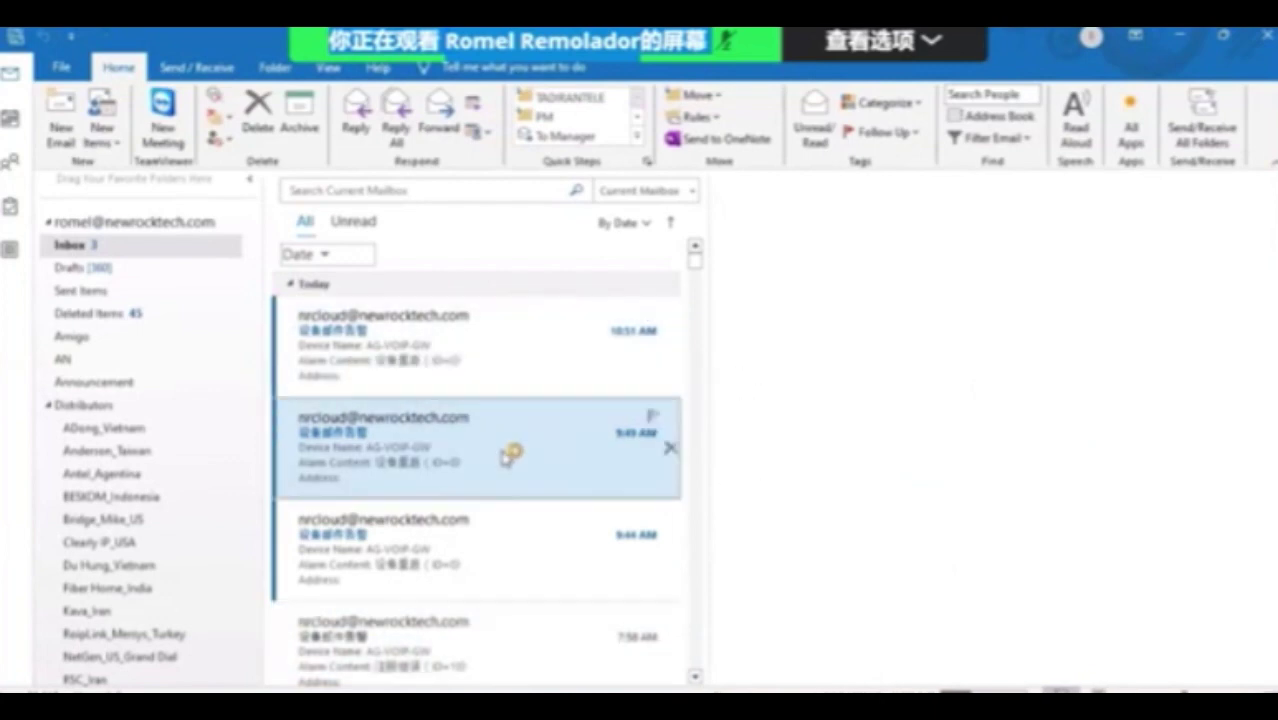
pyautogui.click(516, 562)
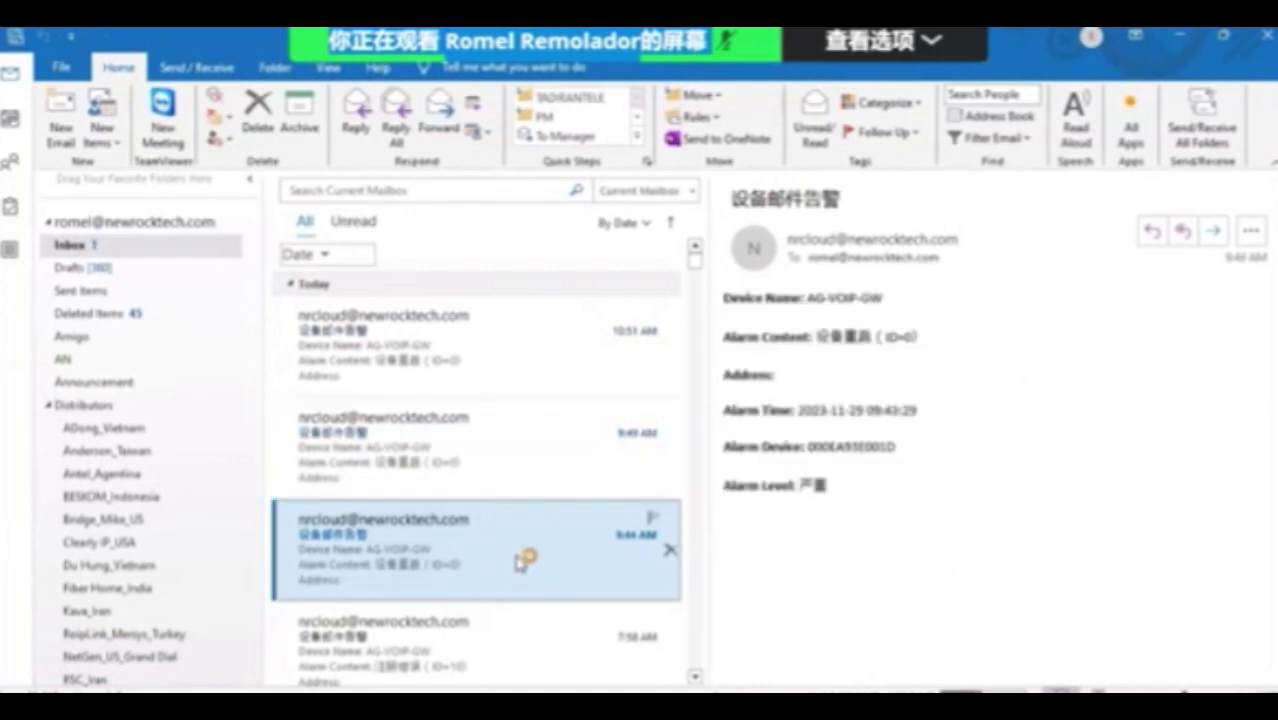
pyautogui.click(540, 460)
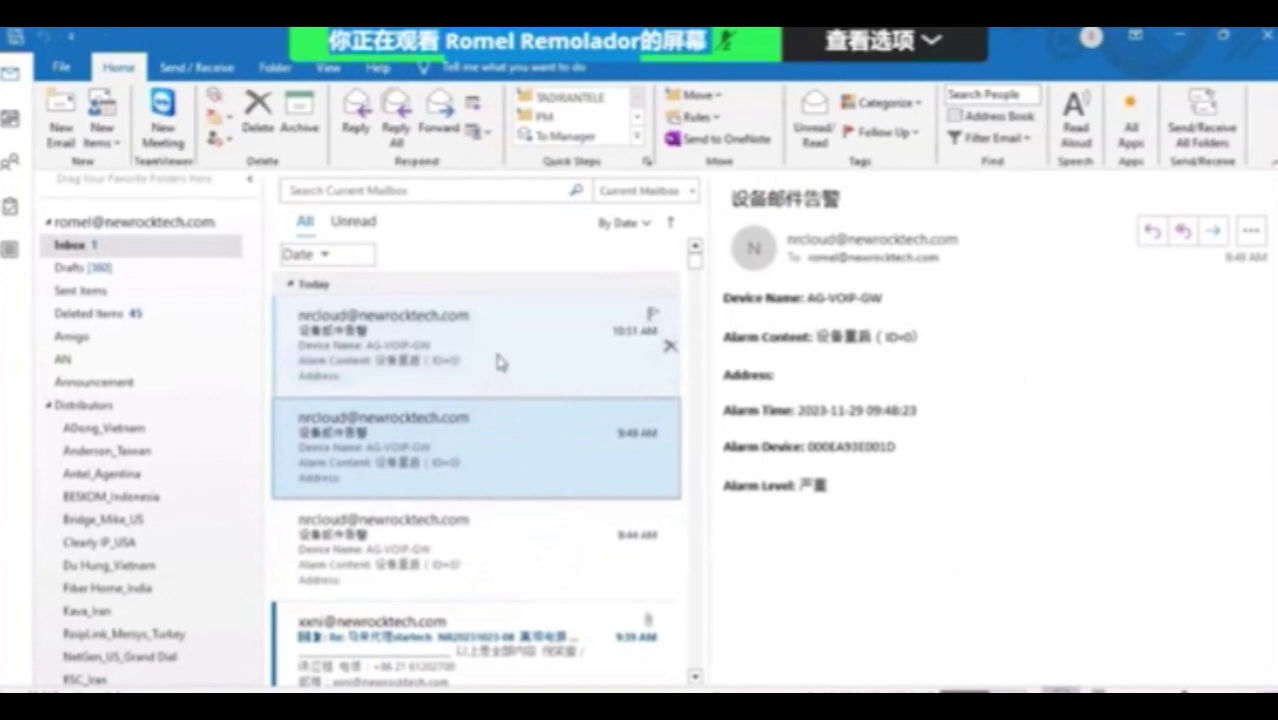
pyautogui.click(497, 362)
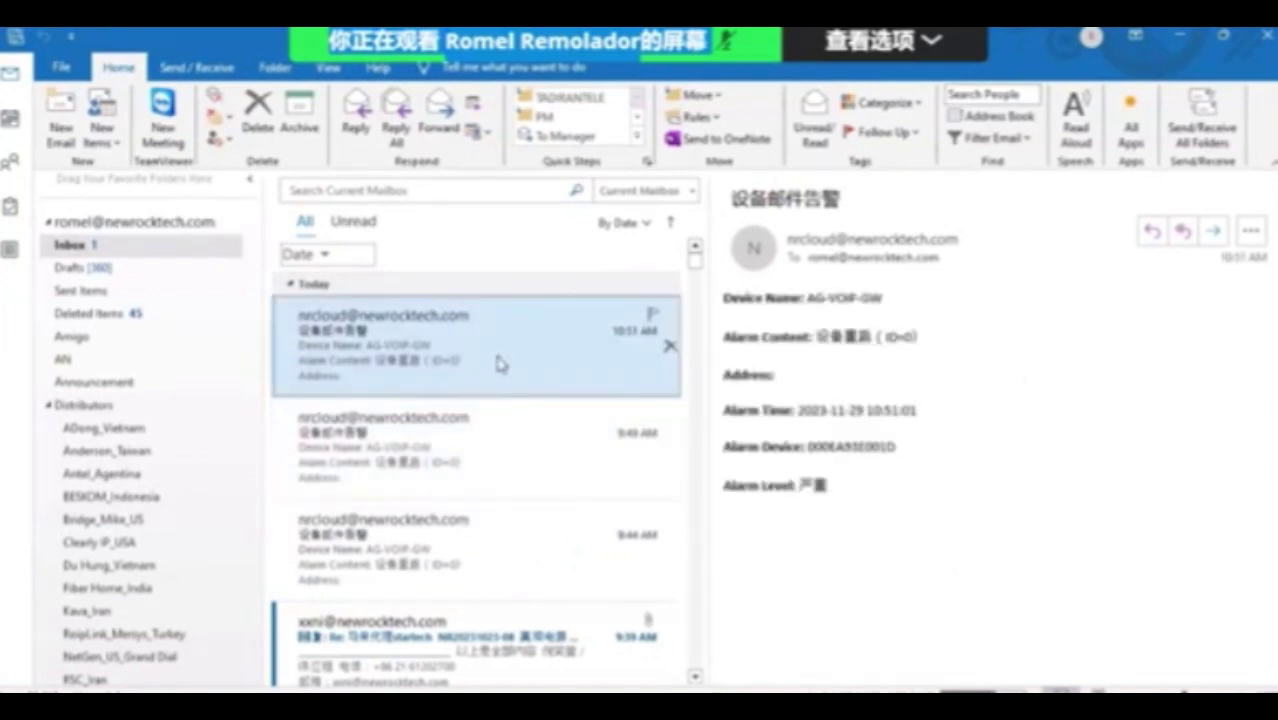
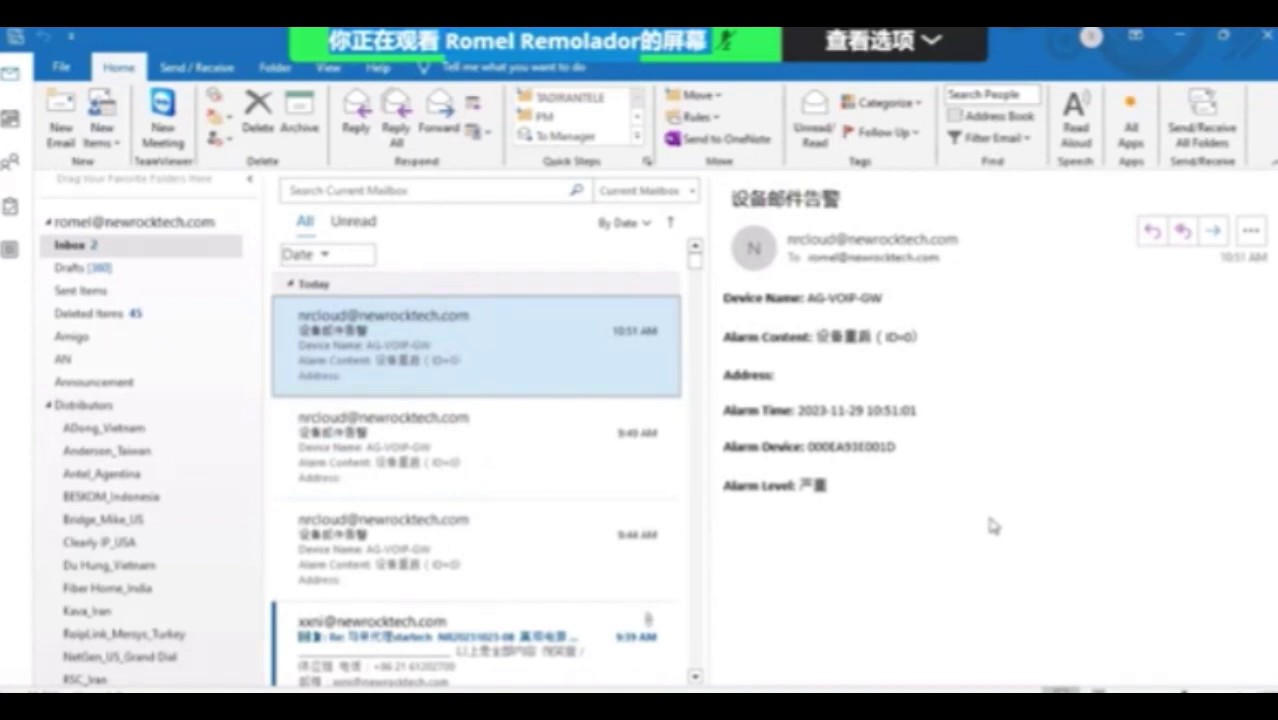
# Open the 9:49 AM AG-VOIP-GW alarm email, glancing at the 10:51 AM alarm on the way.
pyautogui.click(551, 454)
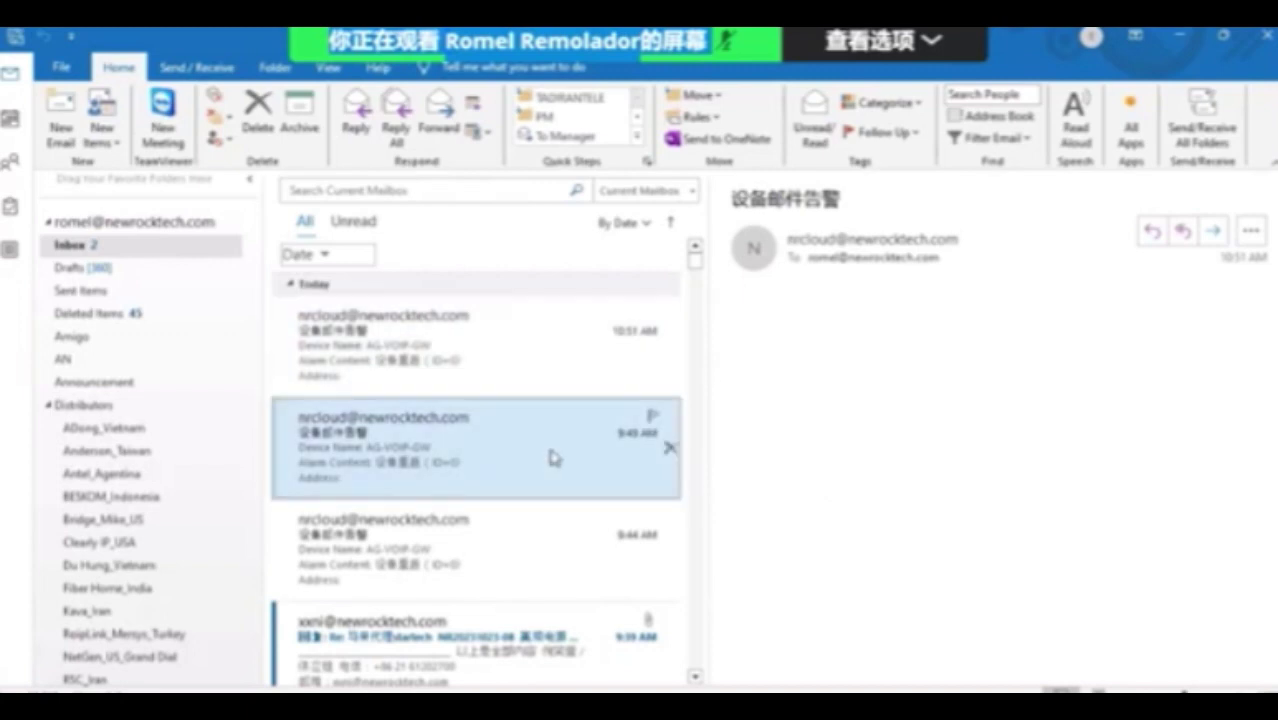
pyautogui.click(526, 376)
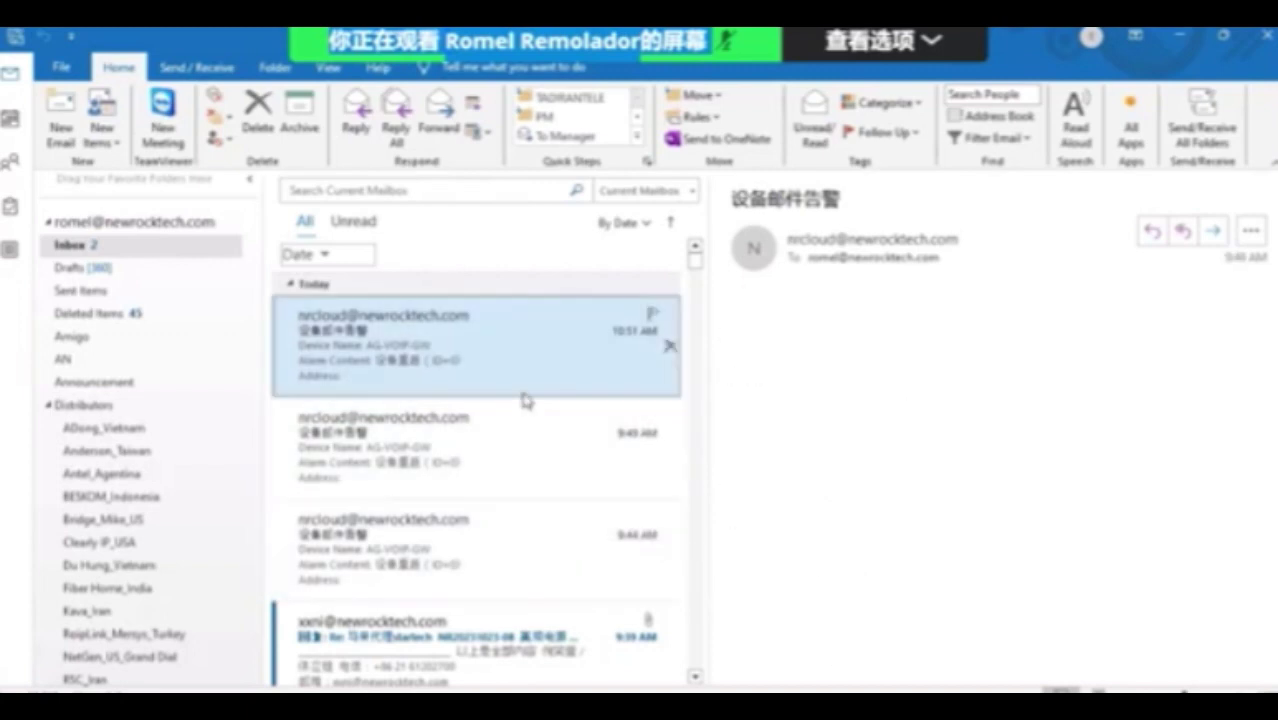
pyautogui.click(525, 437)
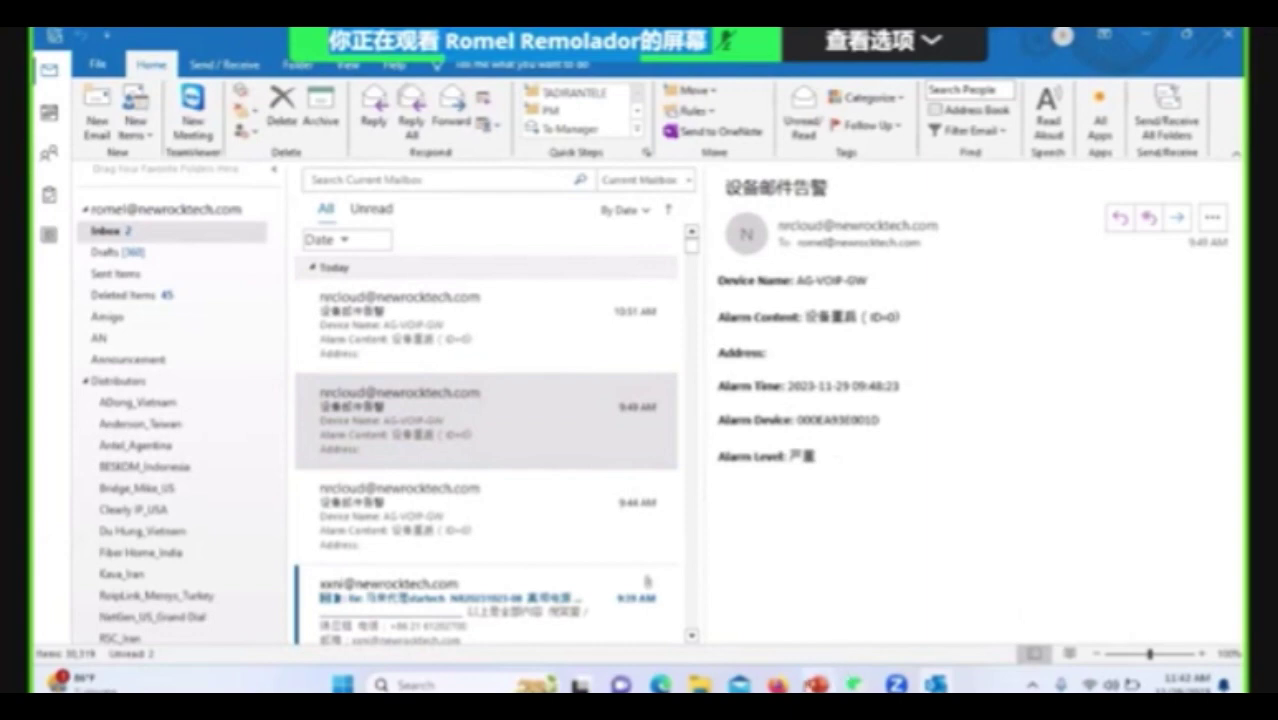
# Return to the UMS Alarms page in Firefox and start a new alarm rule.
pyautogui.moveTo(853, 684)
pyautogui.moveTo(896, 684)
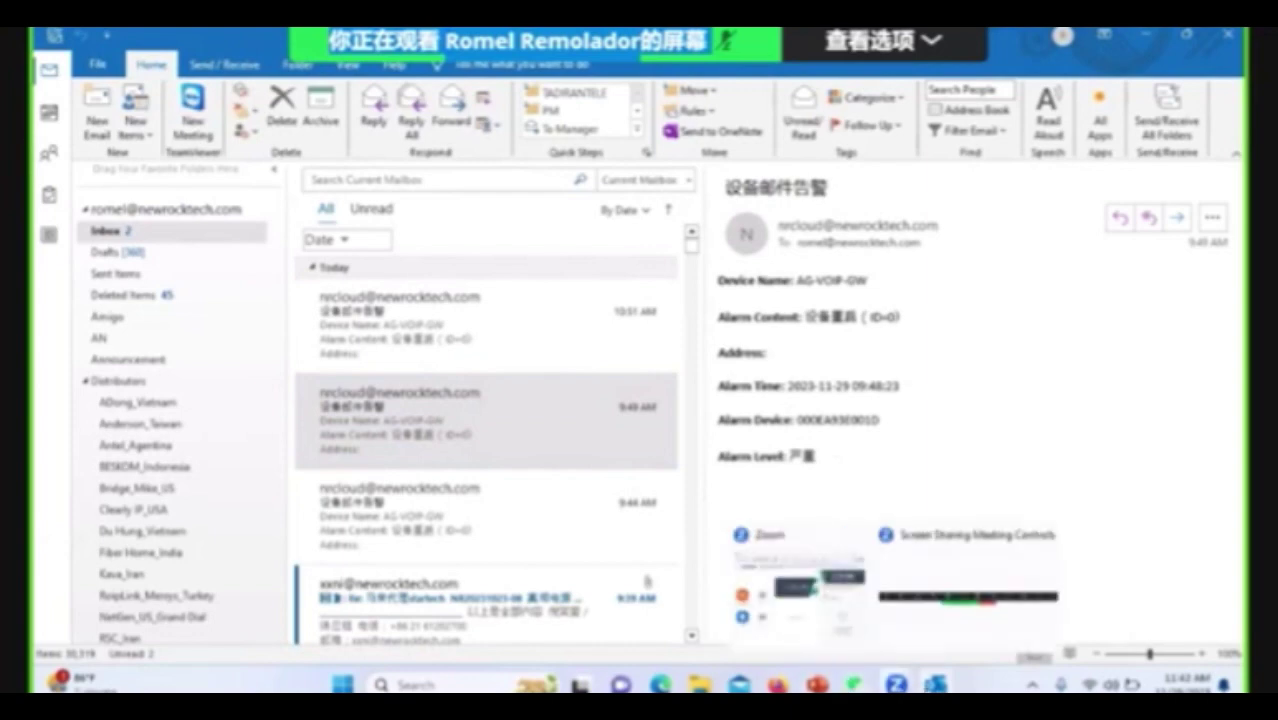
pyautogui.click(778, 682)
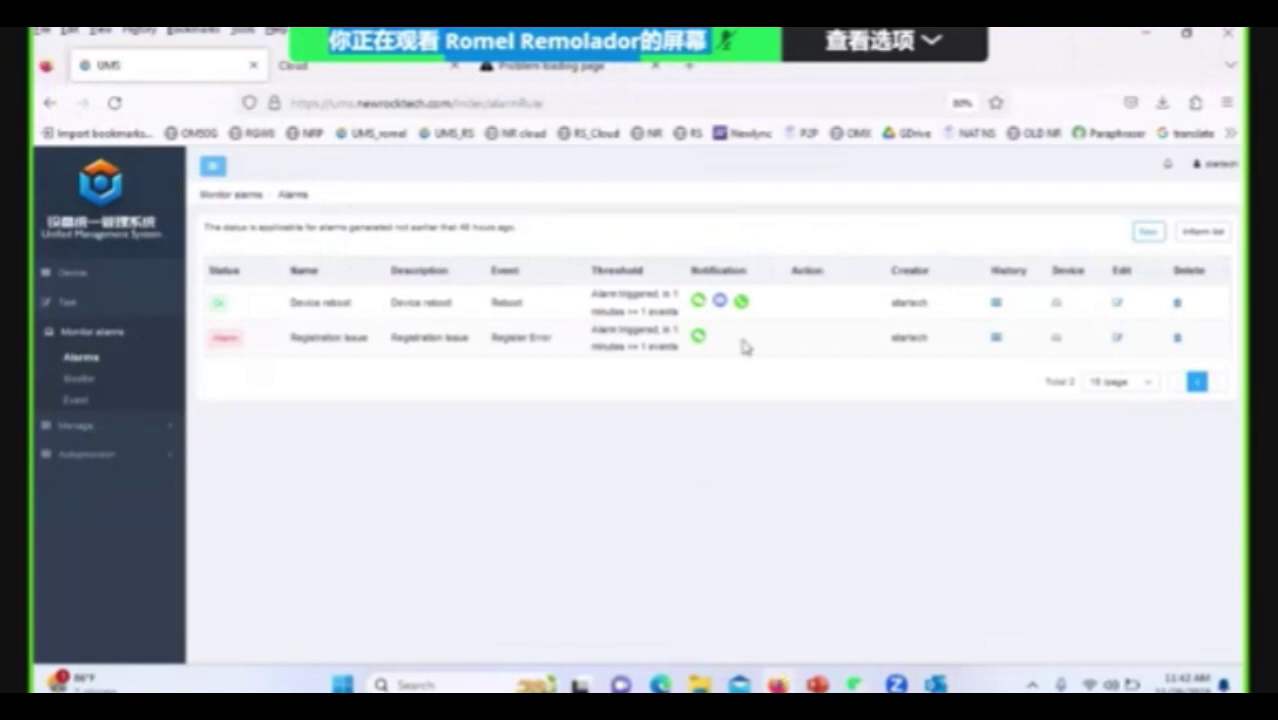
pyautogui.moveTo(700, 332)
pyautogui.click(1150, 233)
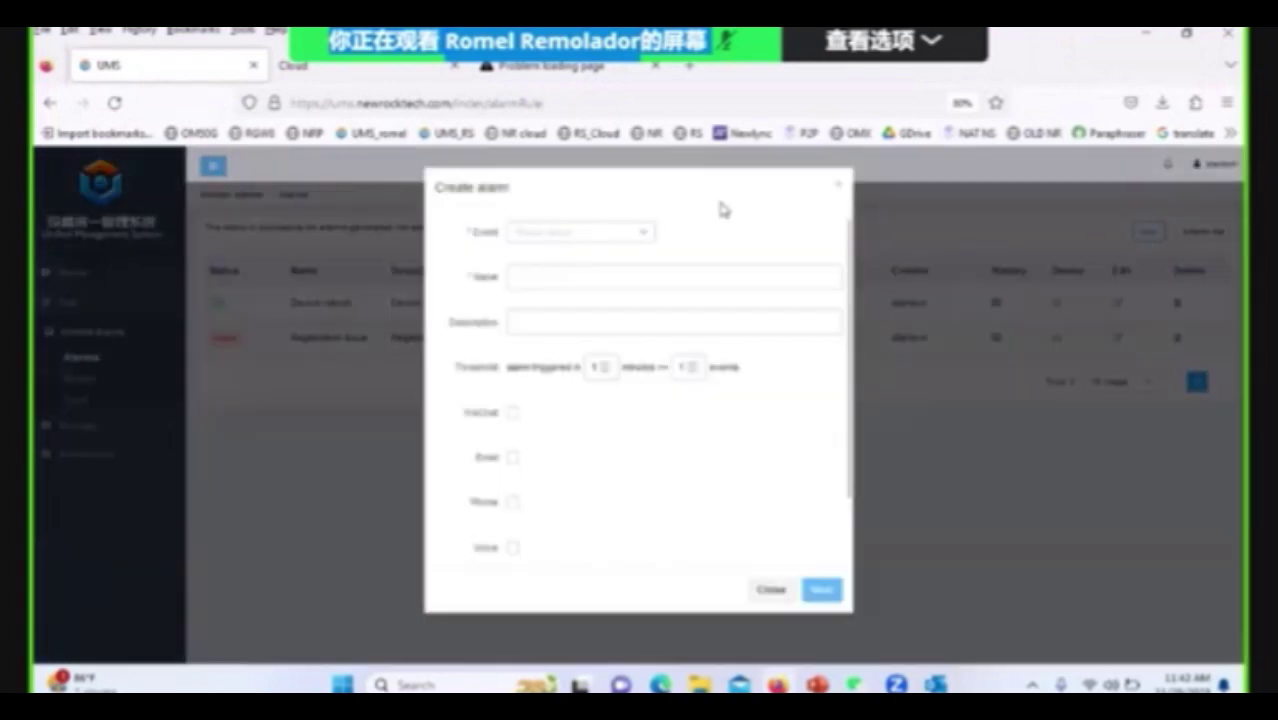
# Choose the App Exit event and set the threshold to 4 events in 4 minutes.
pyautogui.click(652, 238)
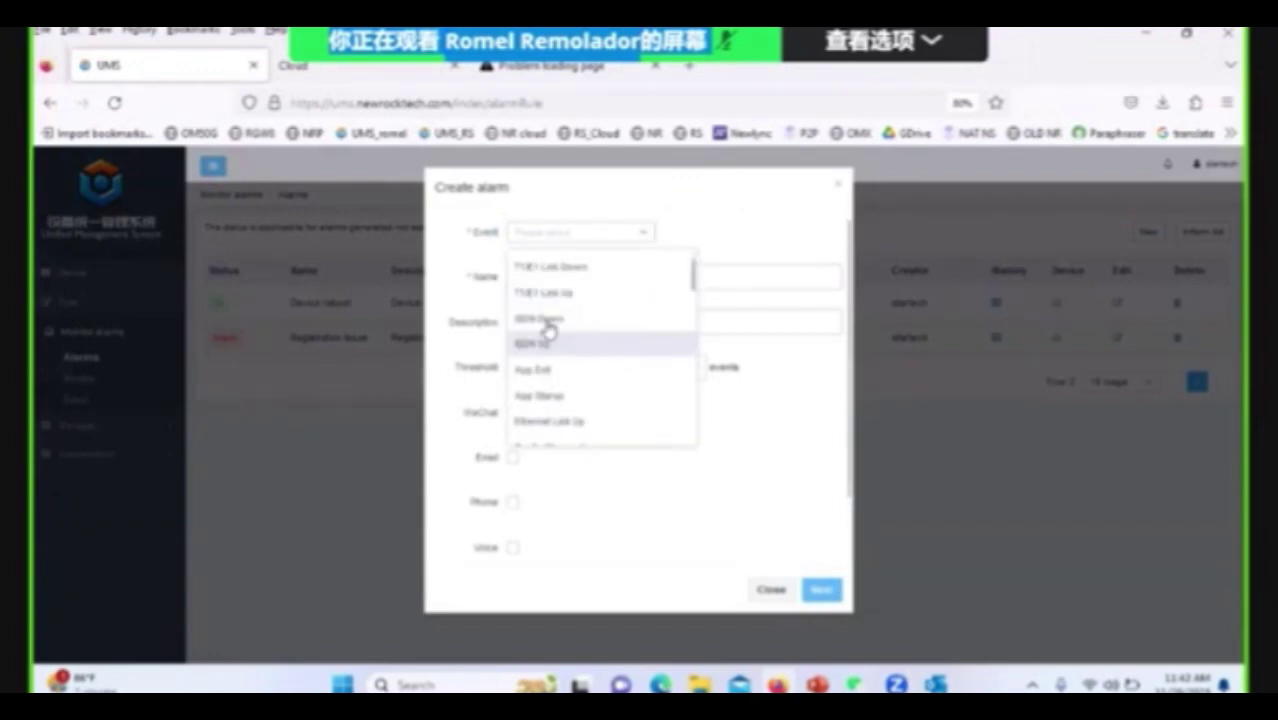
pyautogui.click(569, 368)
pyautogui.click(556, 283)
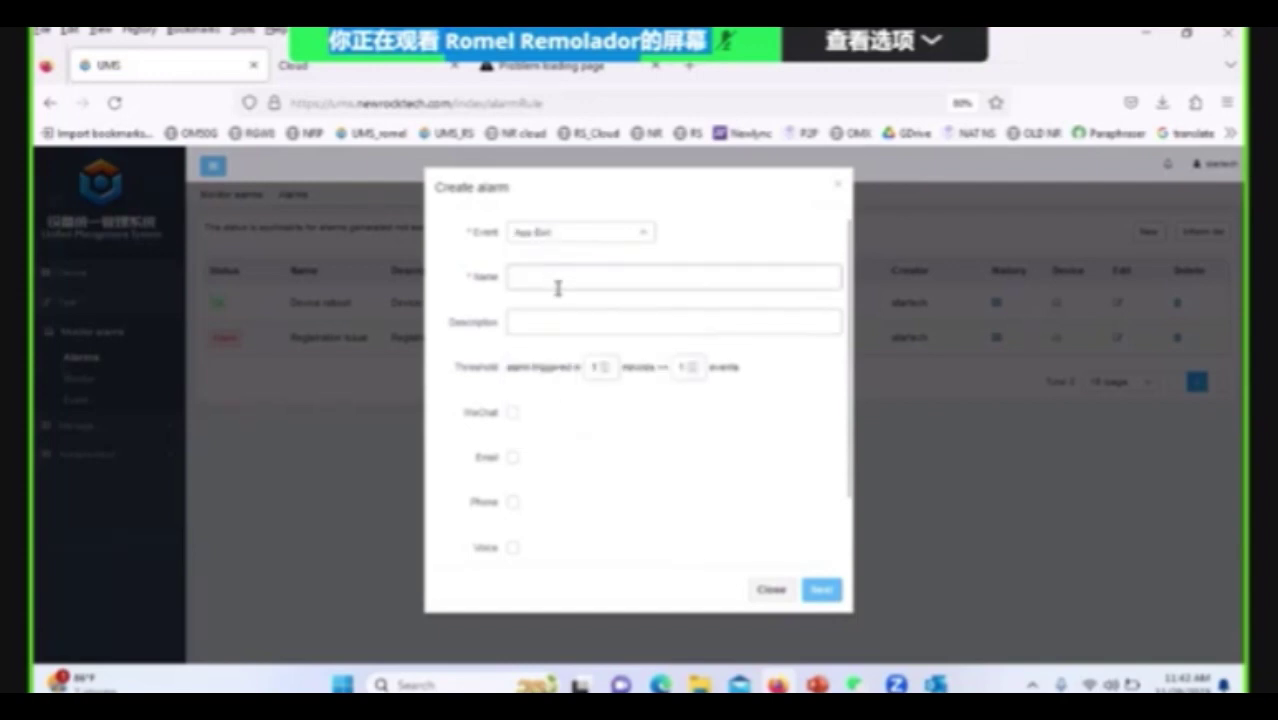
pyautogui.scroll(-1, 660, 405)
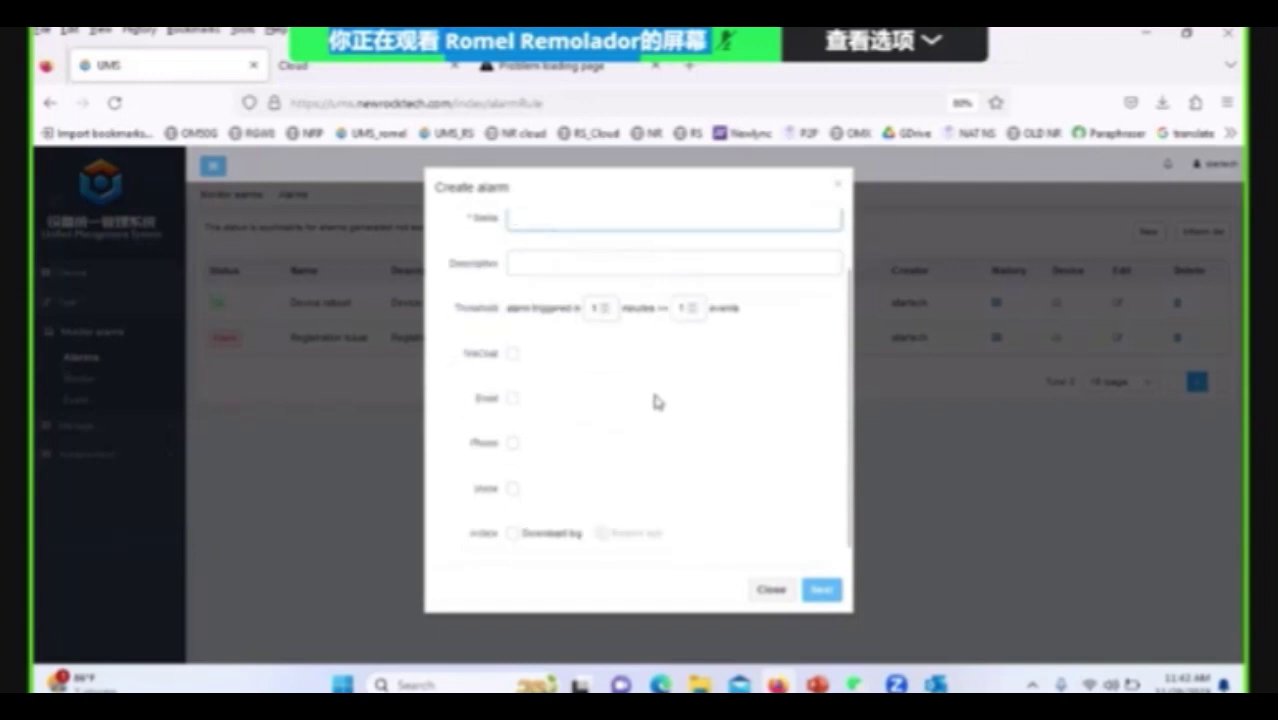
pyautogui.click(608, 305)
pyautogui.scroll(-1, 655, 397)
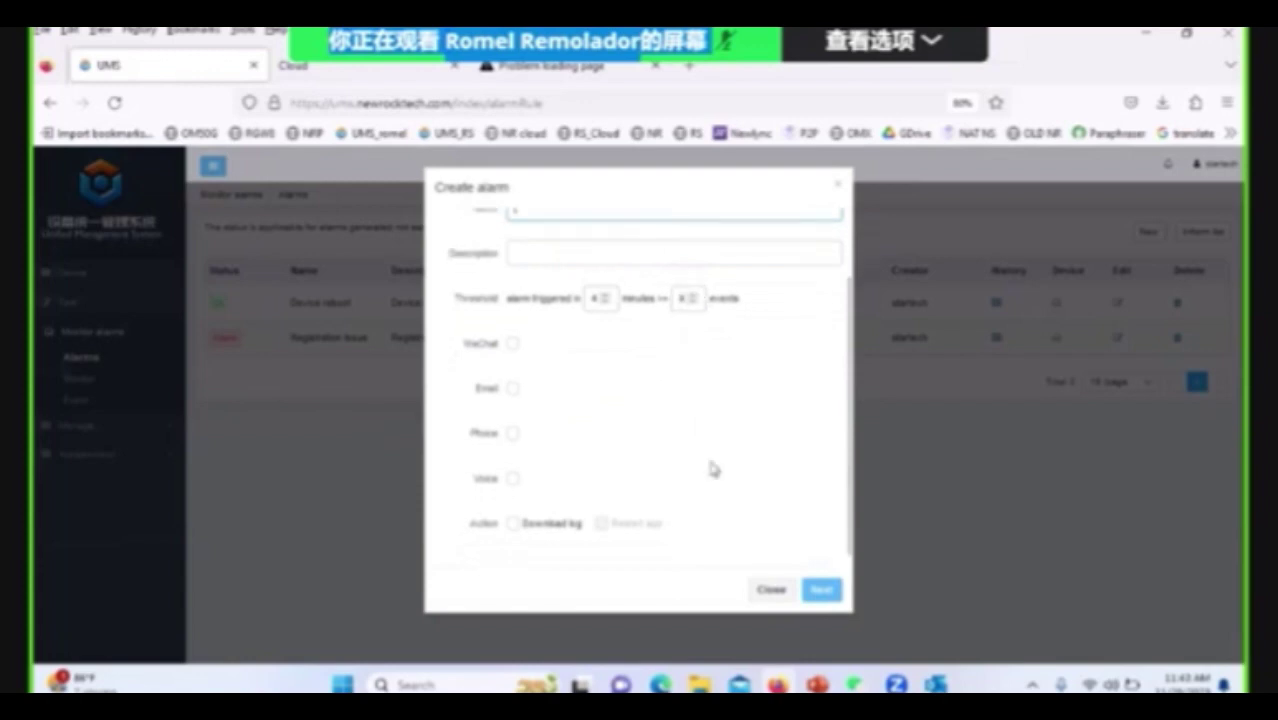
# Discard the alarm form, view the WeChat QR code in the Inform list, then close it.
pyautogui.click(772, 592)
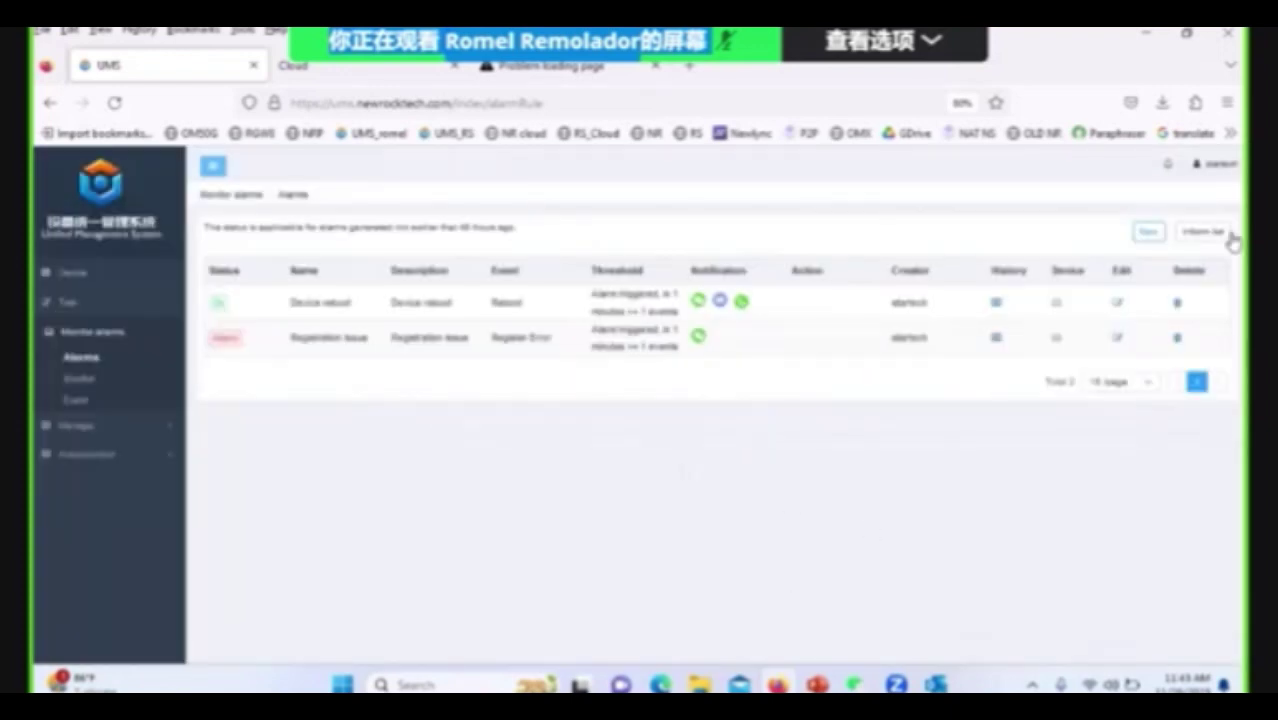
pyautogui.click(1184, 234)
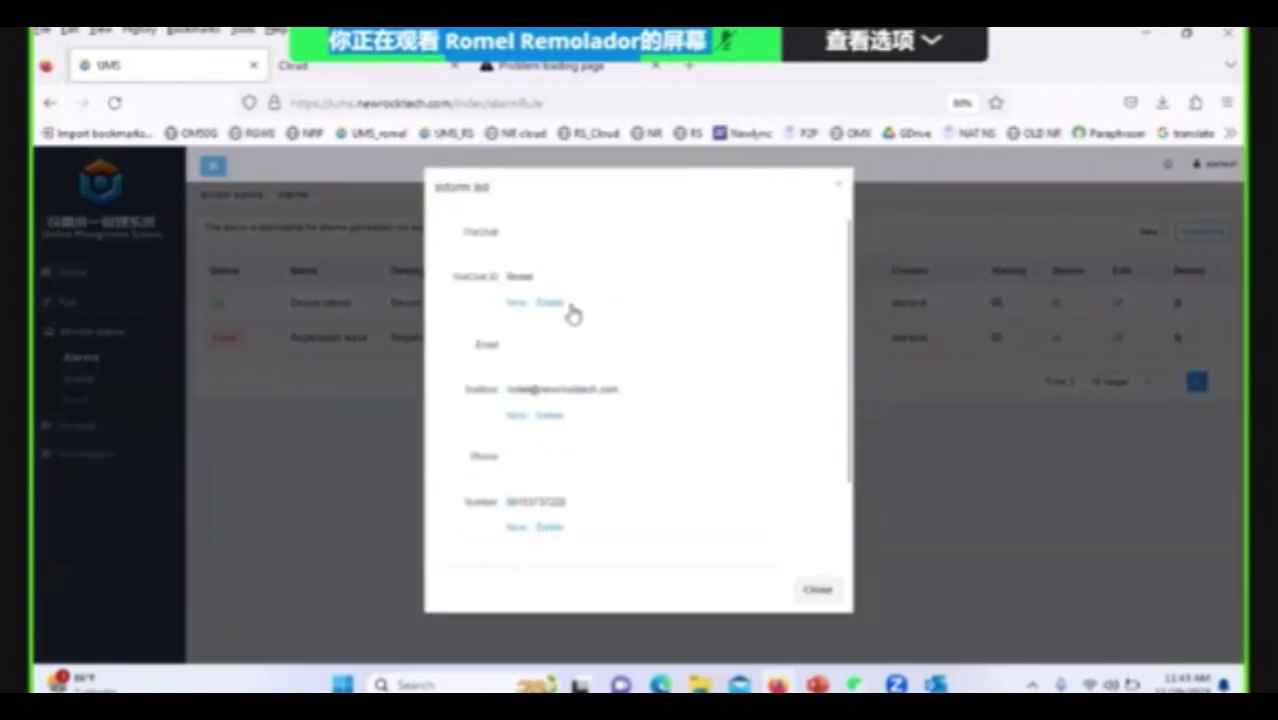
pyautogui.click(517, 303)
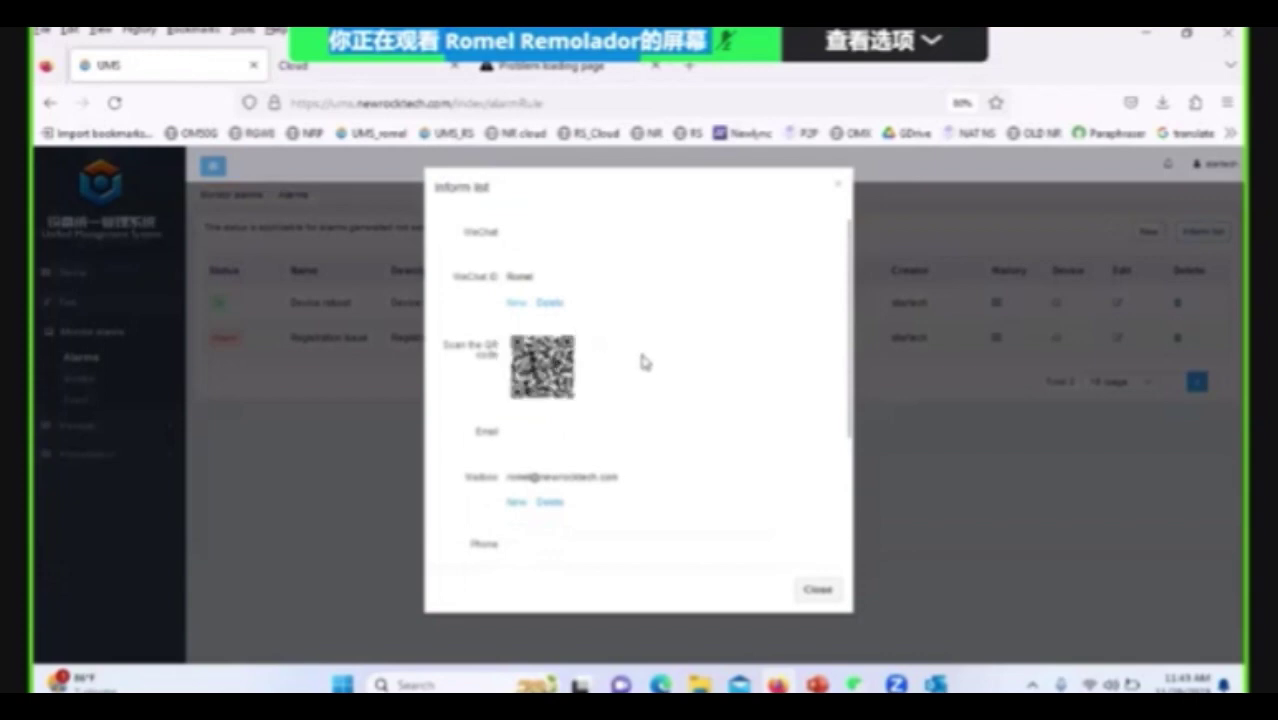
pyautogui.click(820, 596)
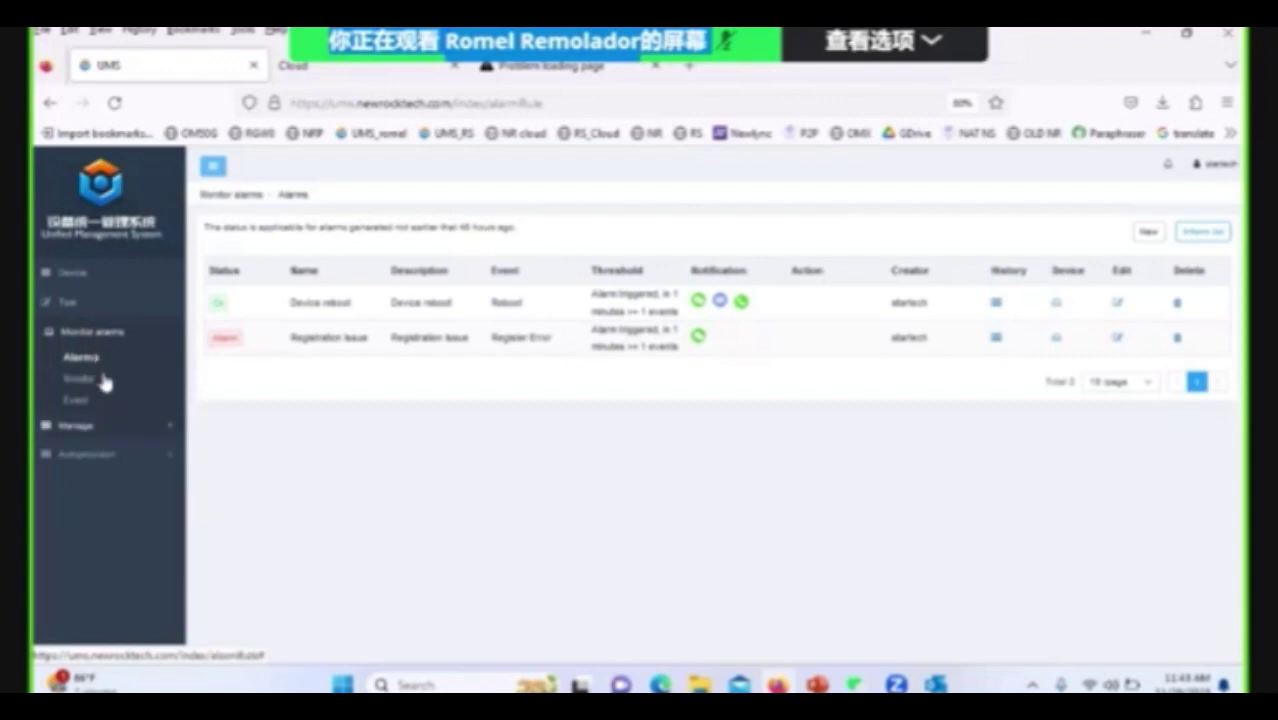
# Expand the Manage section in the sidebar and reopen, then close, the Inform list.
pyautogui.click(95, 425)
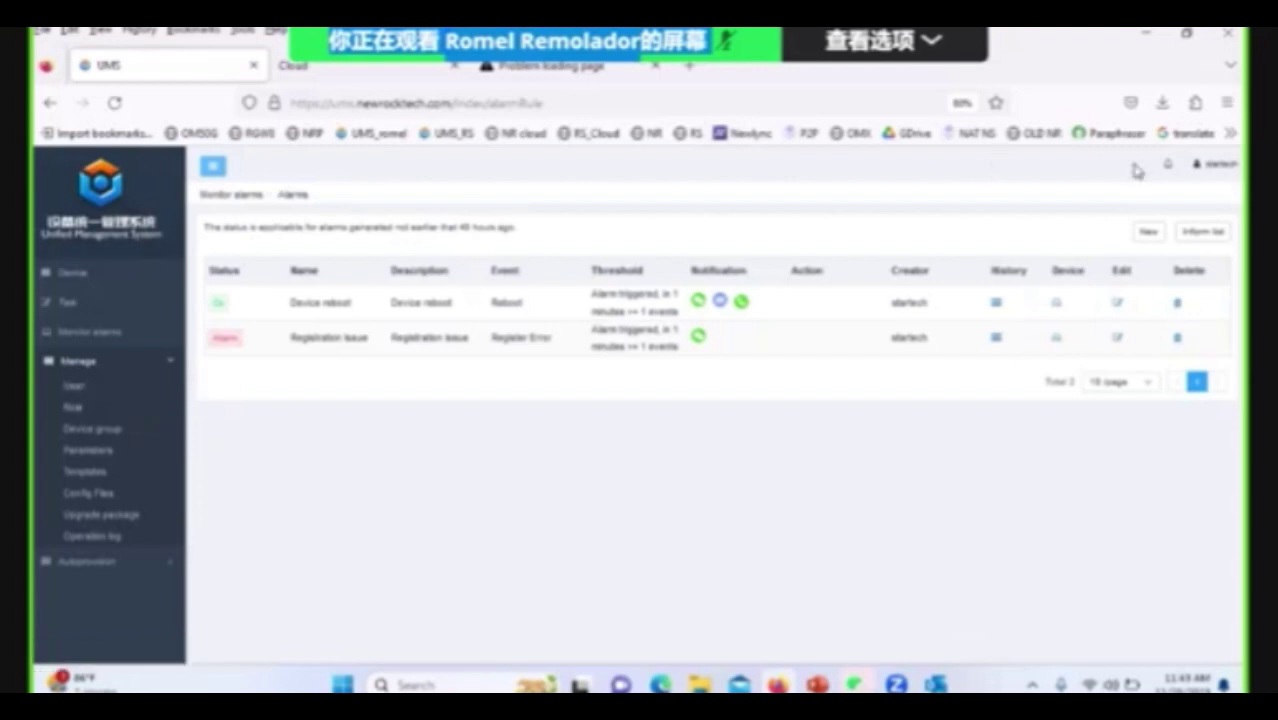
pyautogui.click(1214, 238)
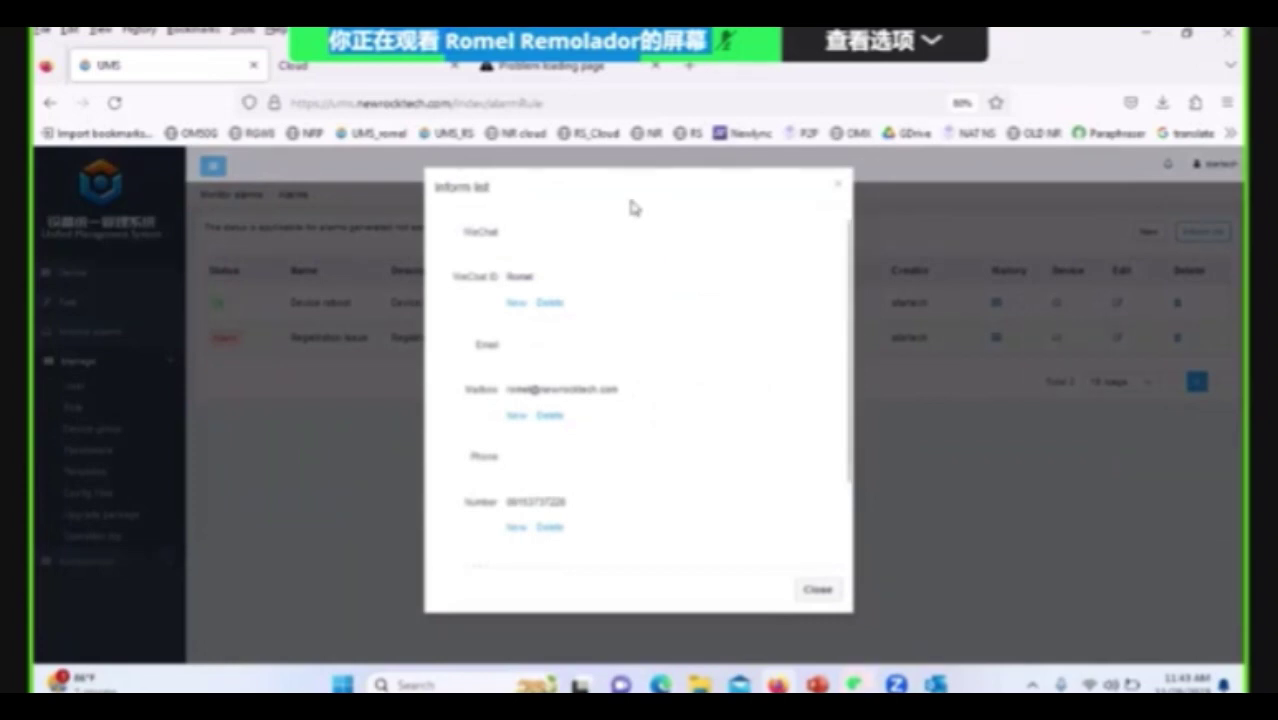
pyautogui.moveTo(630, 201); pyautogui.dragTo(617, 228)
pyautogui.click(609, 212)
pyautogui.click(824, 592)
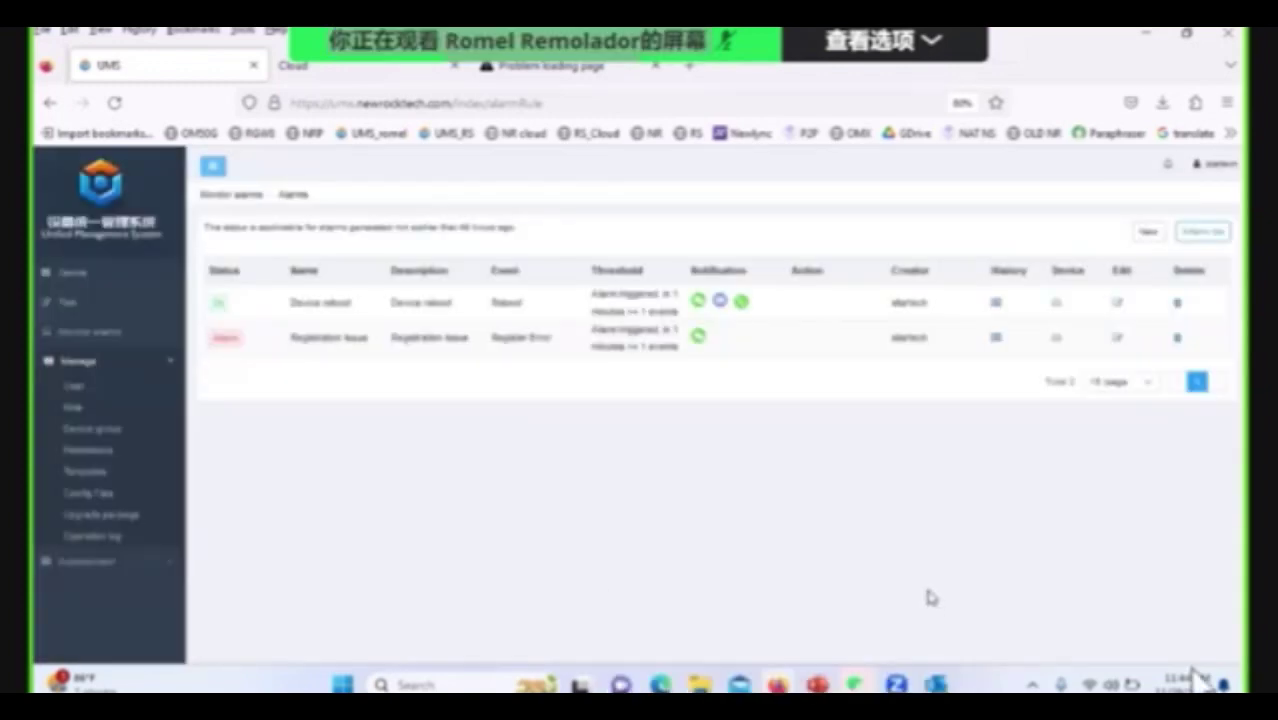
pyautogui.click(1132, 704)
pyautogui.moveTo(1075, 667)
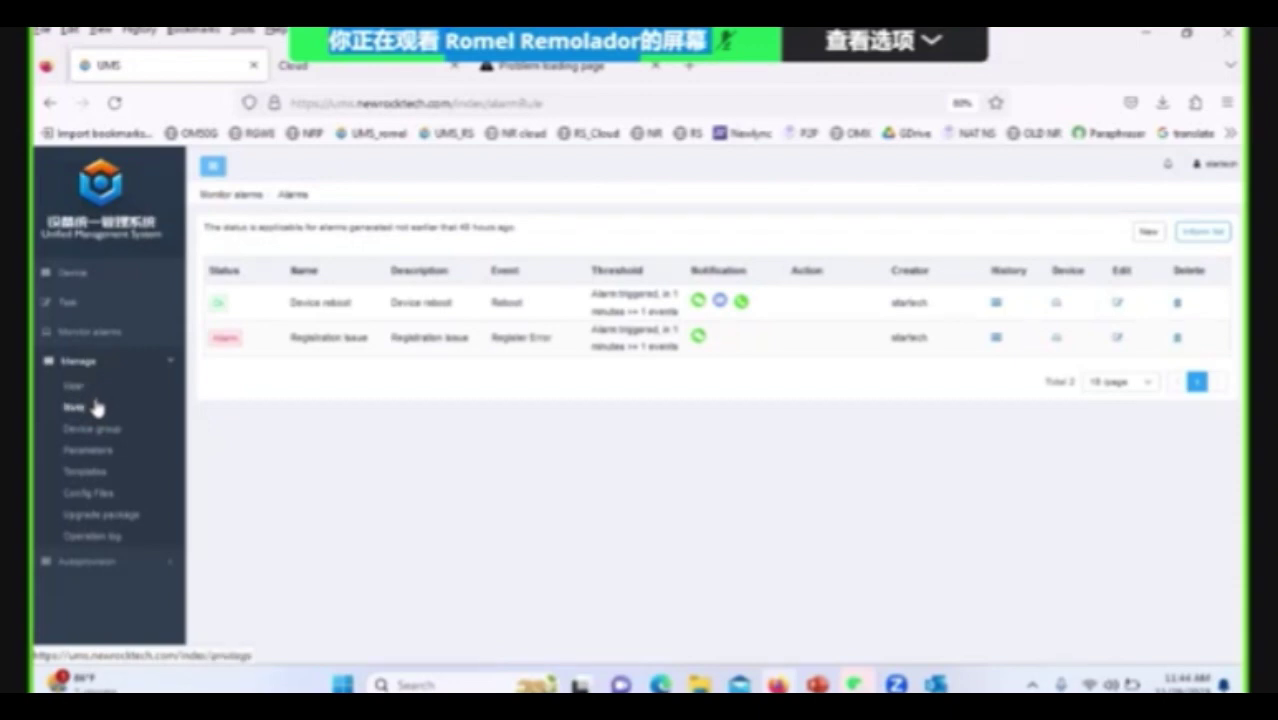
# Visit Manage > User, then Manage > Role to see the startech_user role.
pyautogui.click(86, 394)
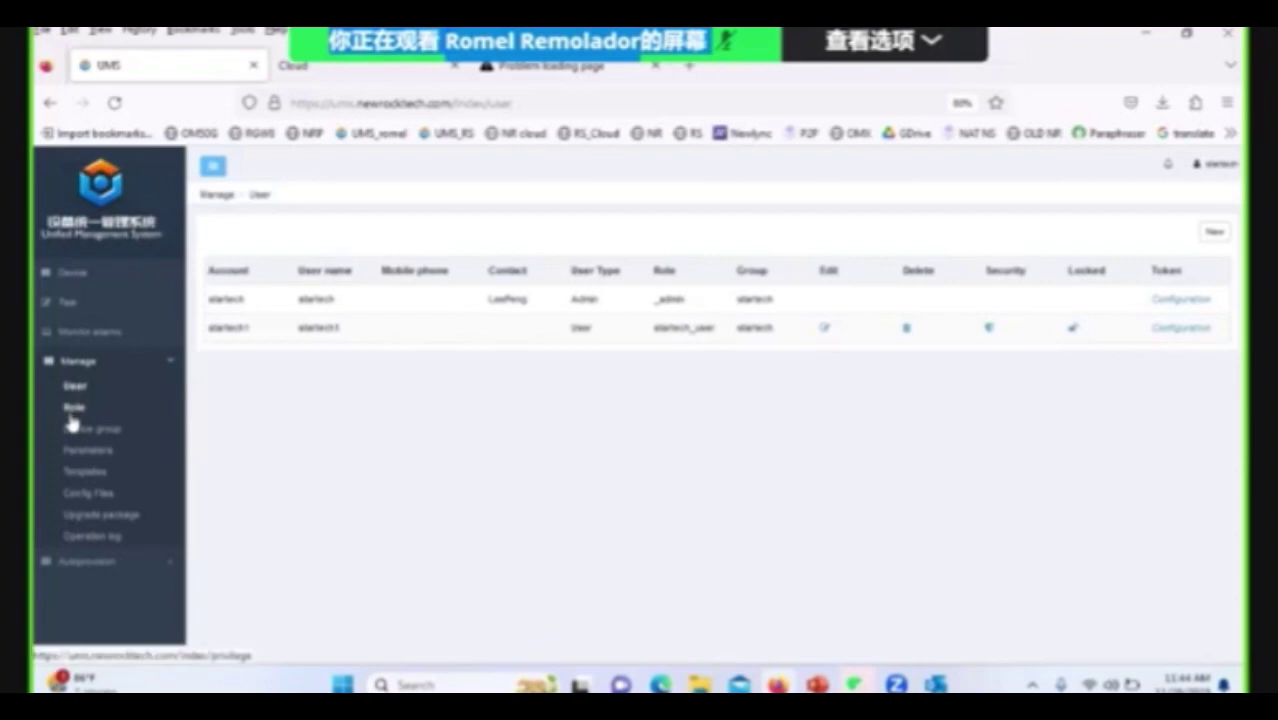
pyautogui.click(77, 413)
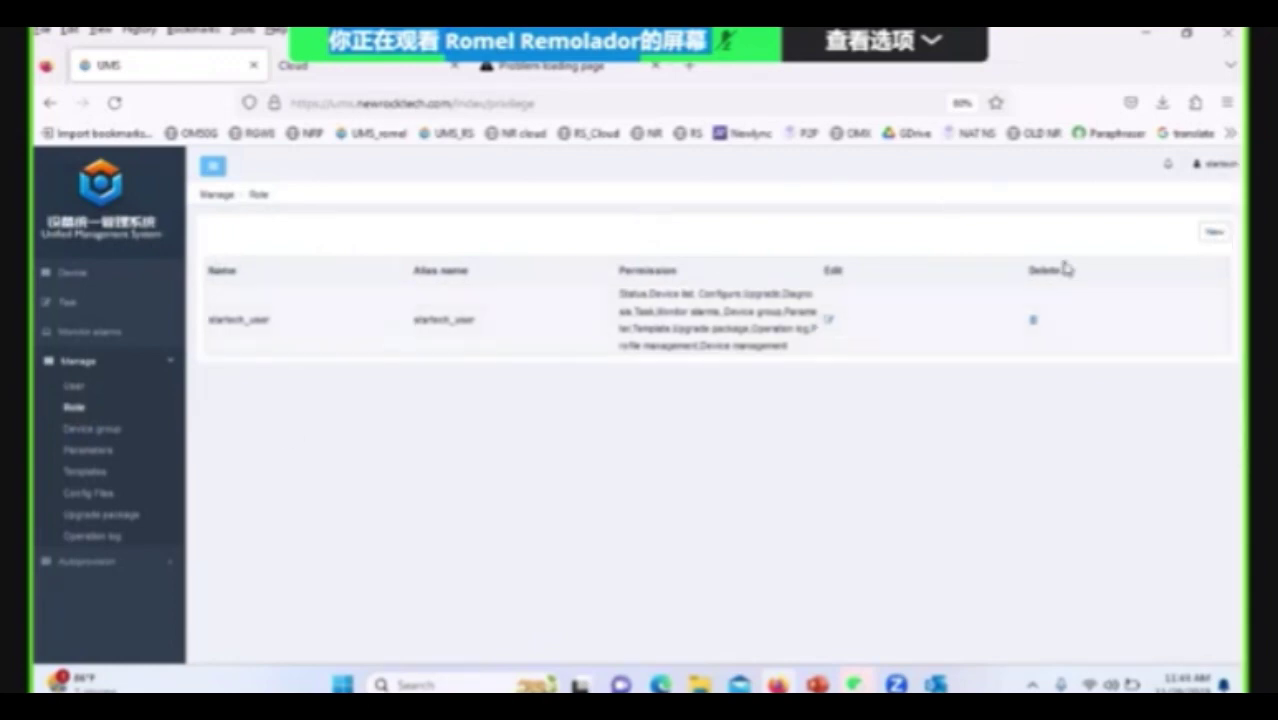
# Start a new role named 'Test' with alias 'TME'.
pyautogui.click(1214, 231)
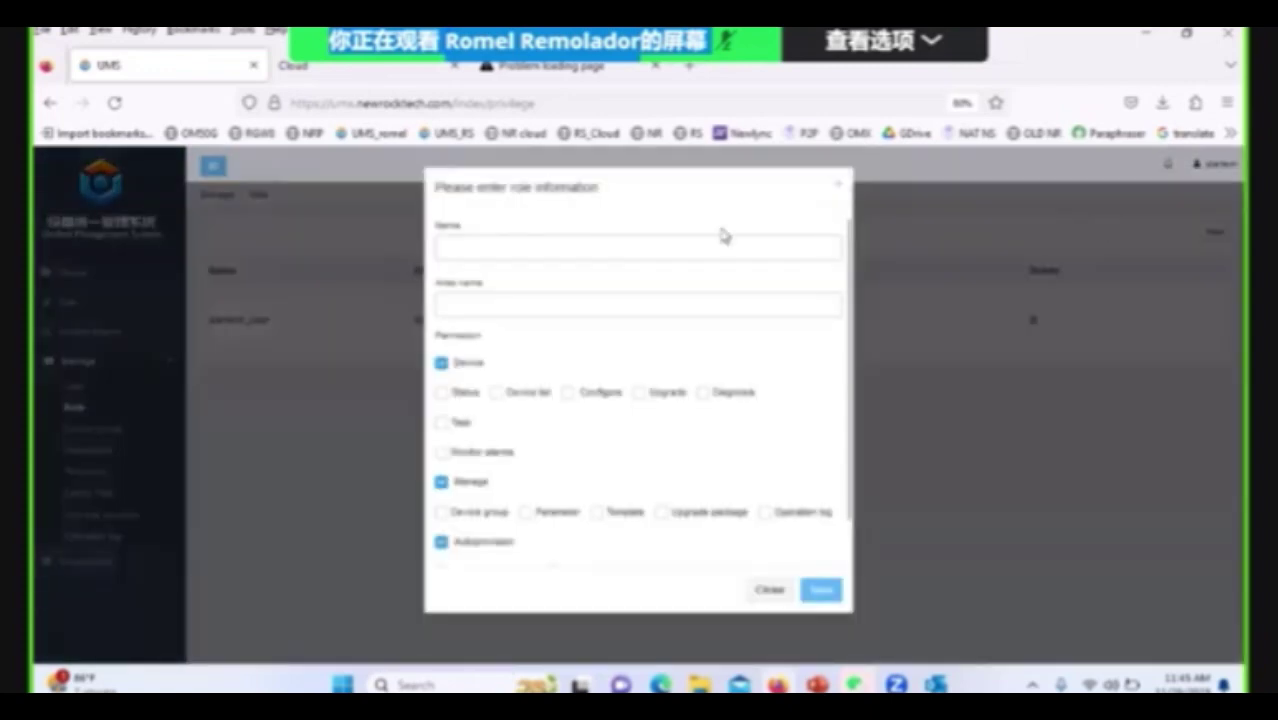
pyautogui.click(568, 246)
pyautogui.write('Test')
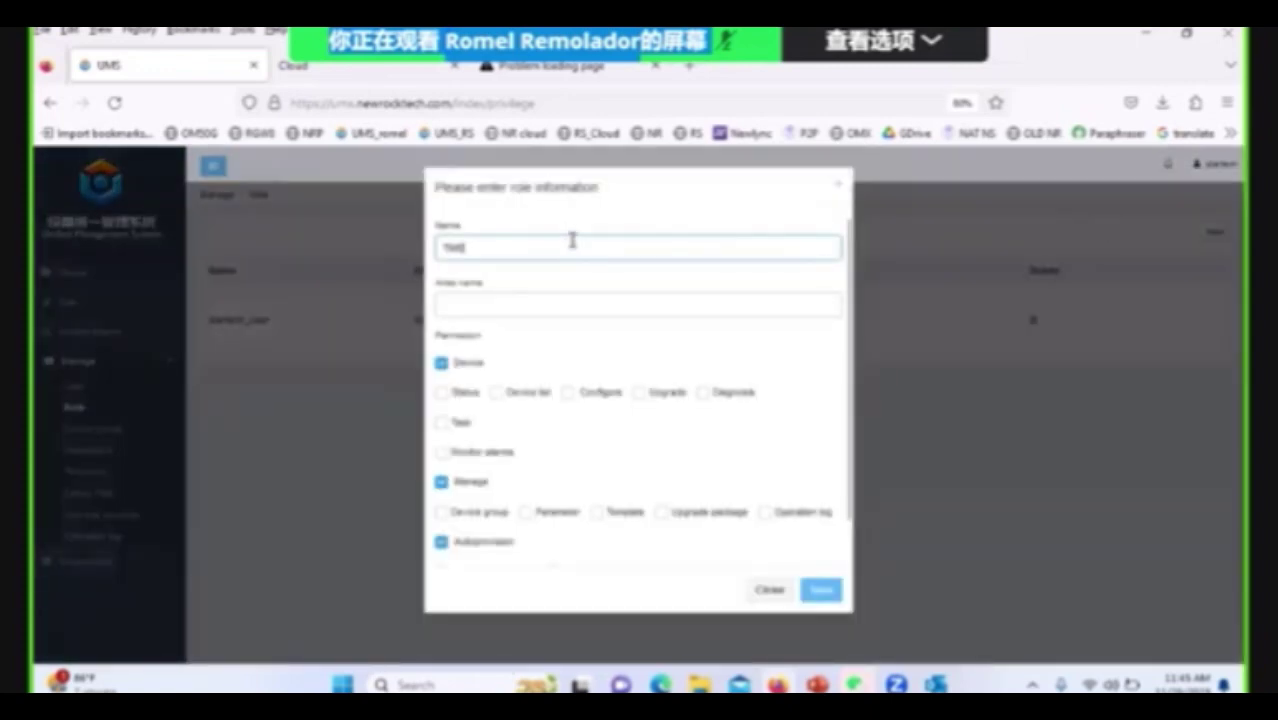
pyautogui.click(525, 300)
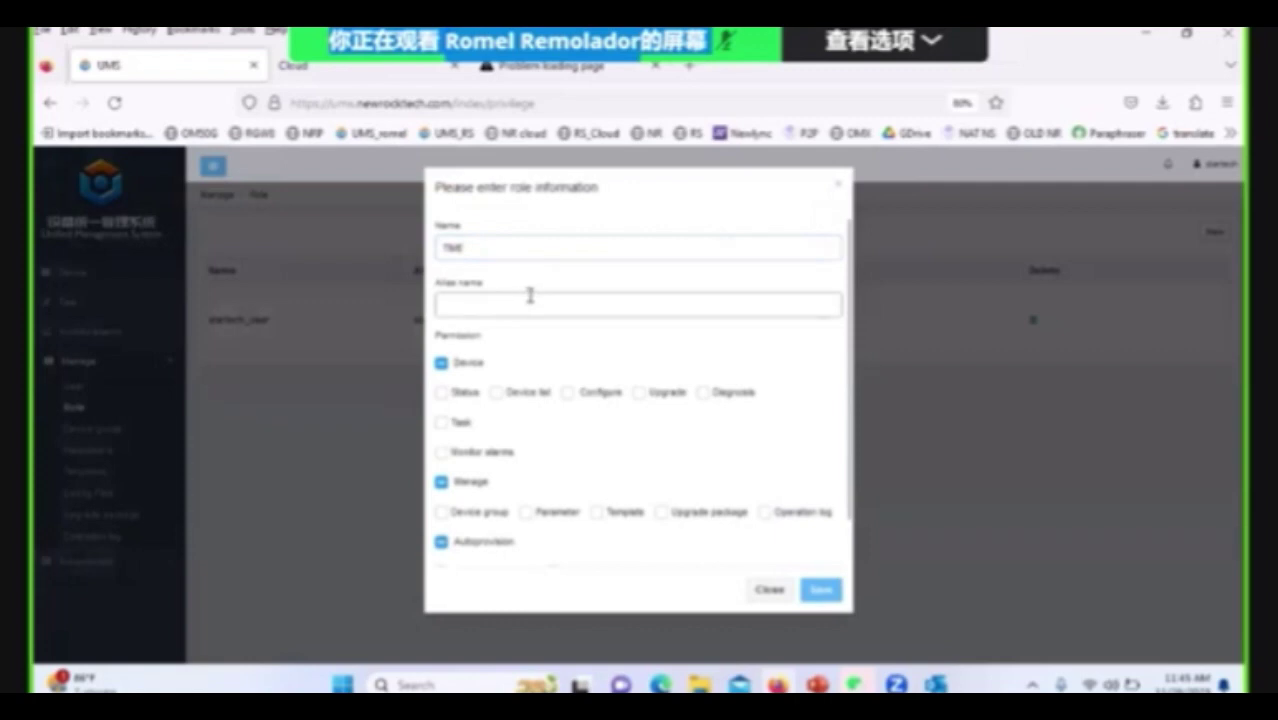
pyautogui.write('TME')
# Grant Status, Device list, Configure, Upgrade, Diagnosis, Task, Monitor alarms, Profile, Device group and Parameter permissions, and save.
pyautogui.click(443, 396)
pyautogui.click(496, 395)
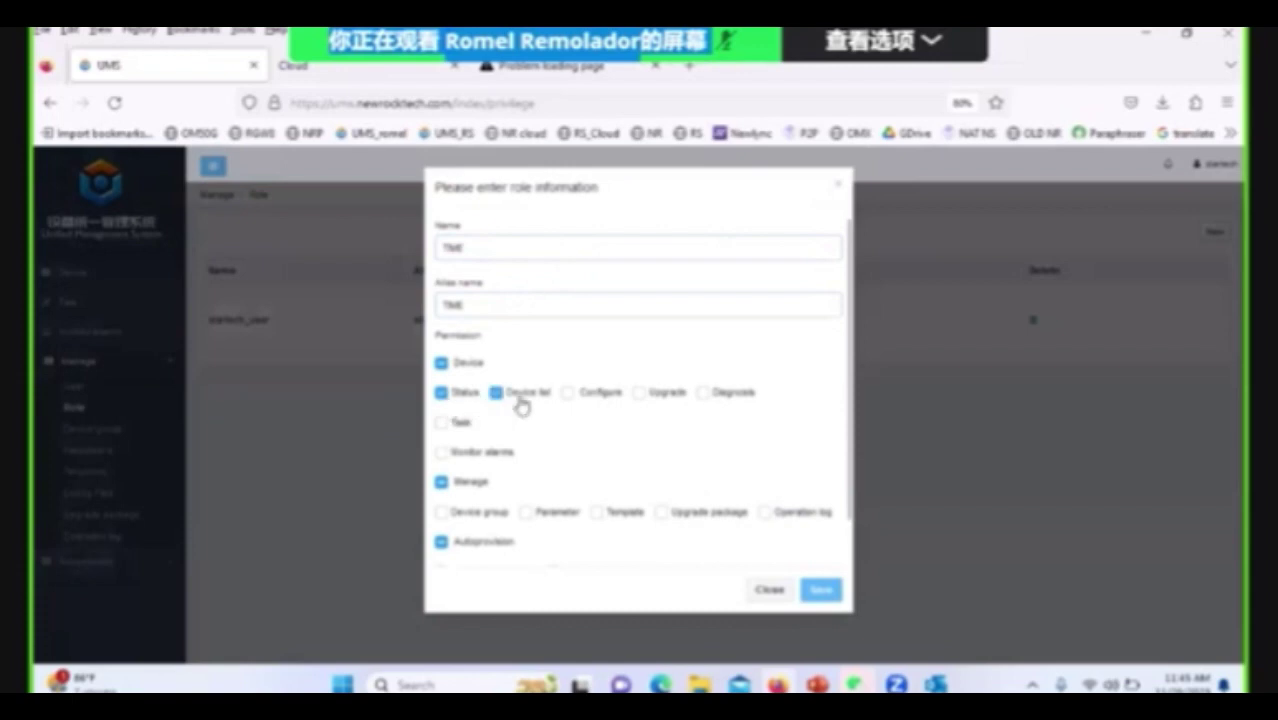
pyautogui.click(568, 395)
pyautogui.click(640, 394)
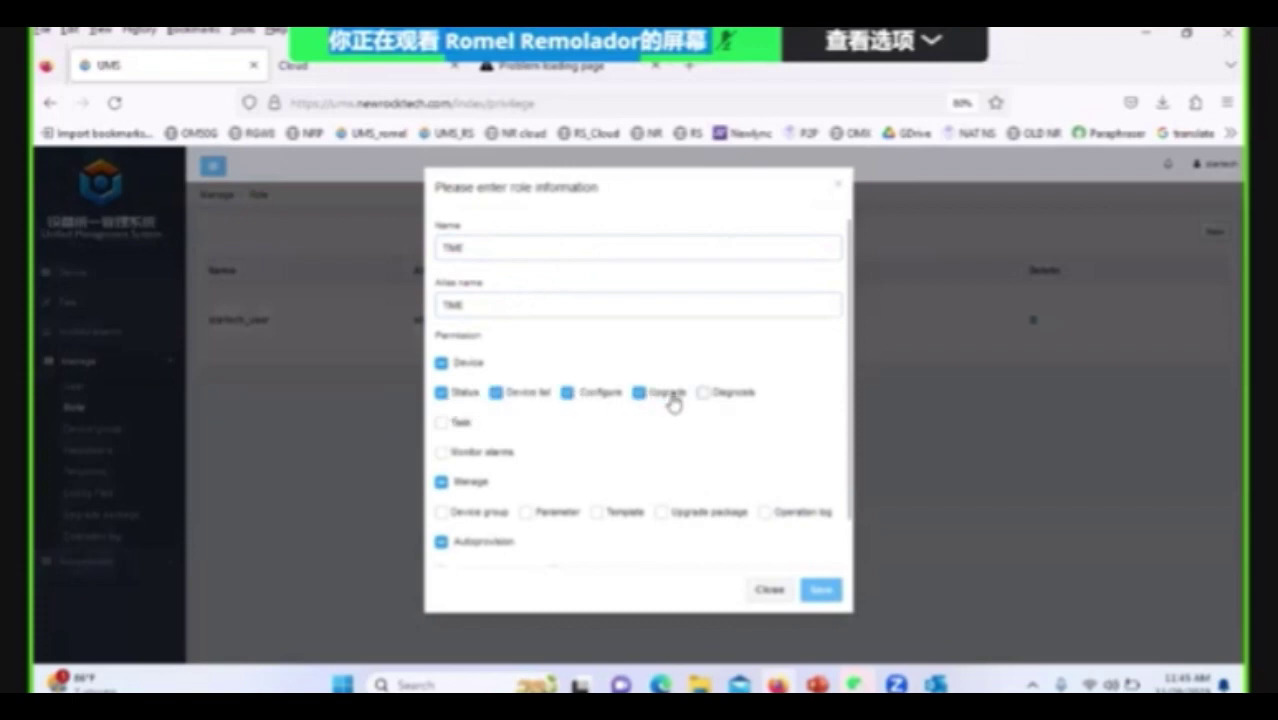
pyautogui.click(703, 393)
pyautogui.click(441, 422)
pyautogui.scroll(-1, 474, 442)
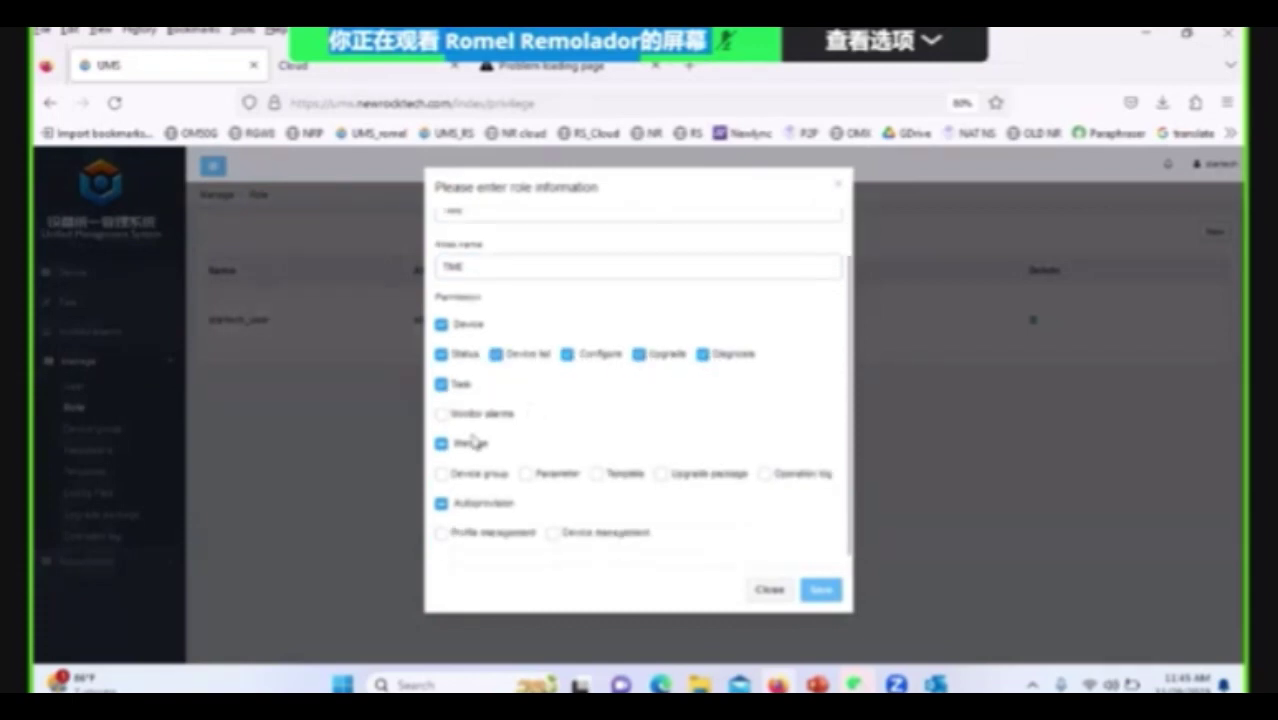
pyautogui.click(441, 413)
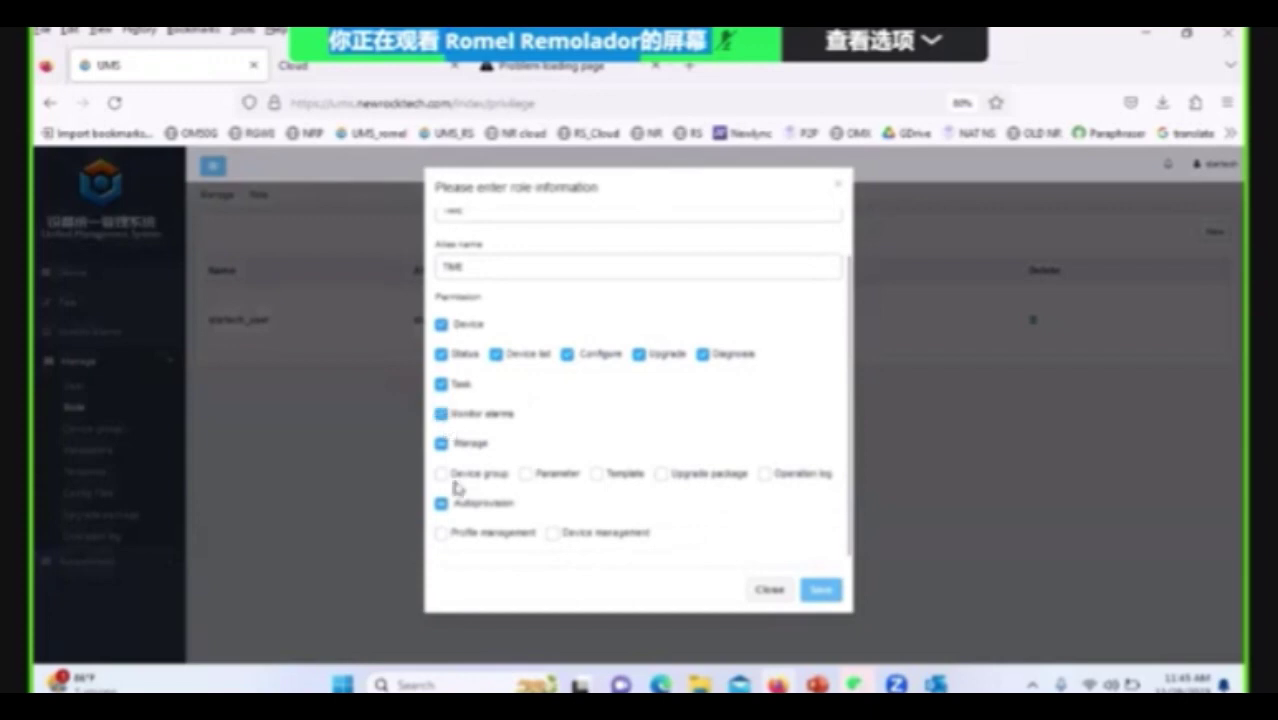
pyautogui.click(441, 533)
pyautogui.click(441, 473)
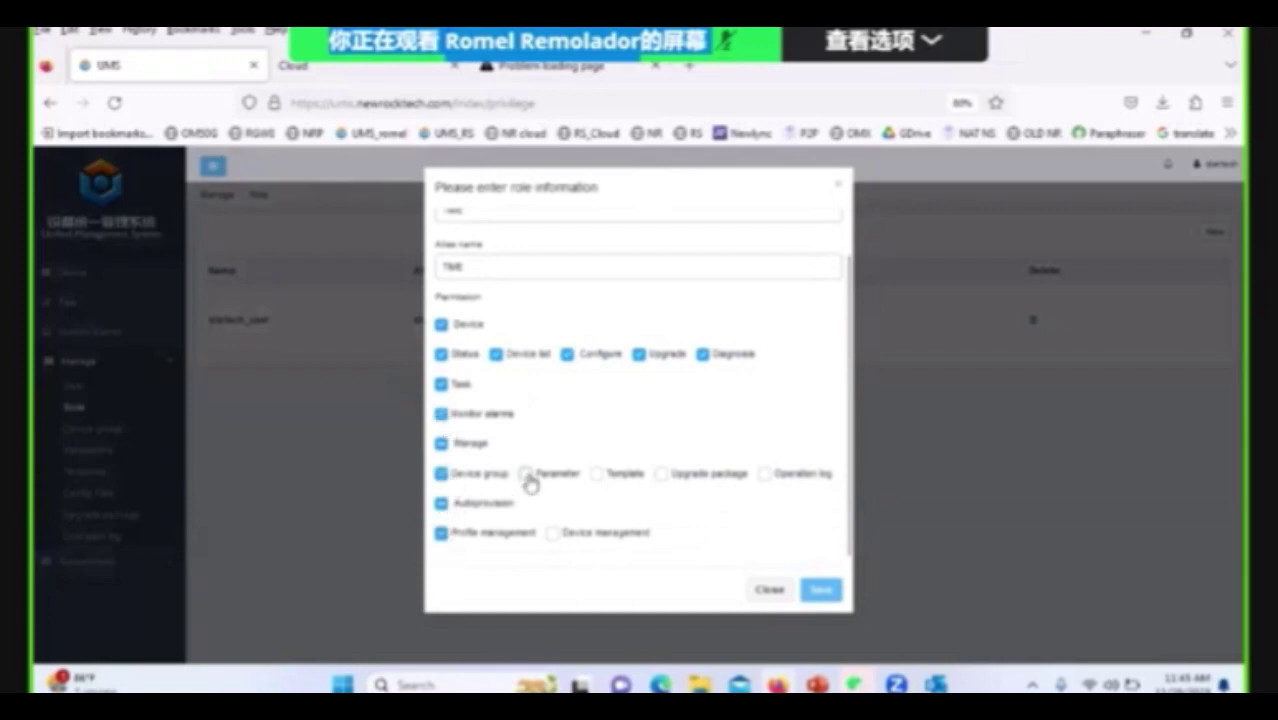
pyautogui.click(527, 476)
pyautogui.click(820, 592)
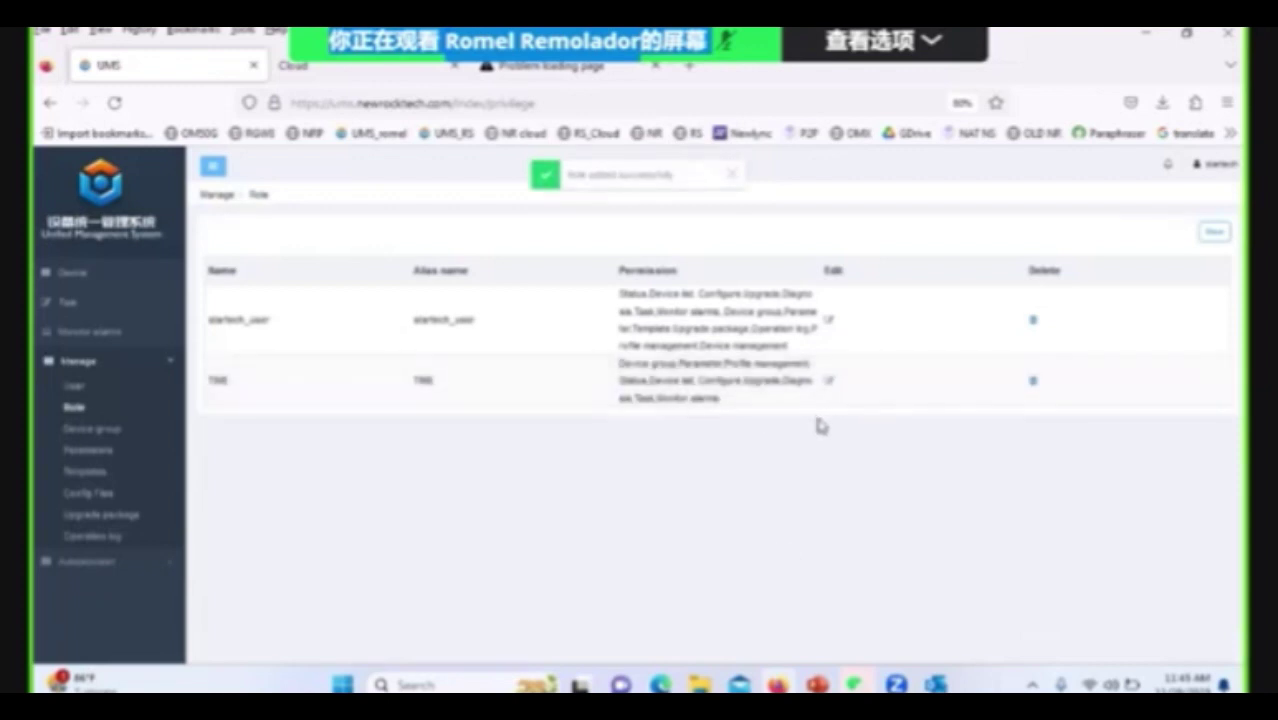
# Start a new user from the User list and set the Account to 'time1'.
pyautogui.click(72, 390)
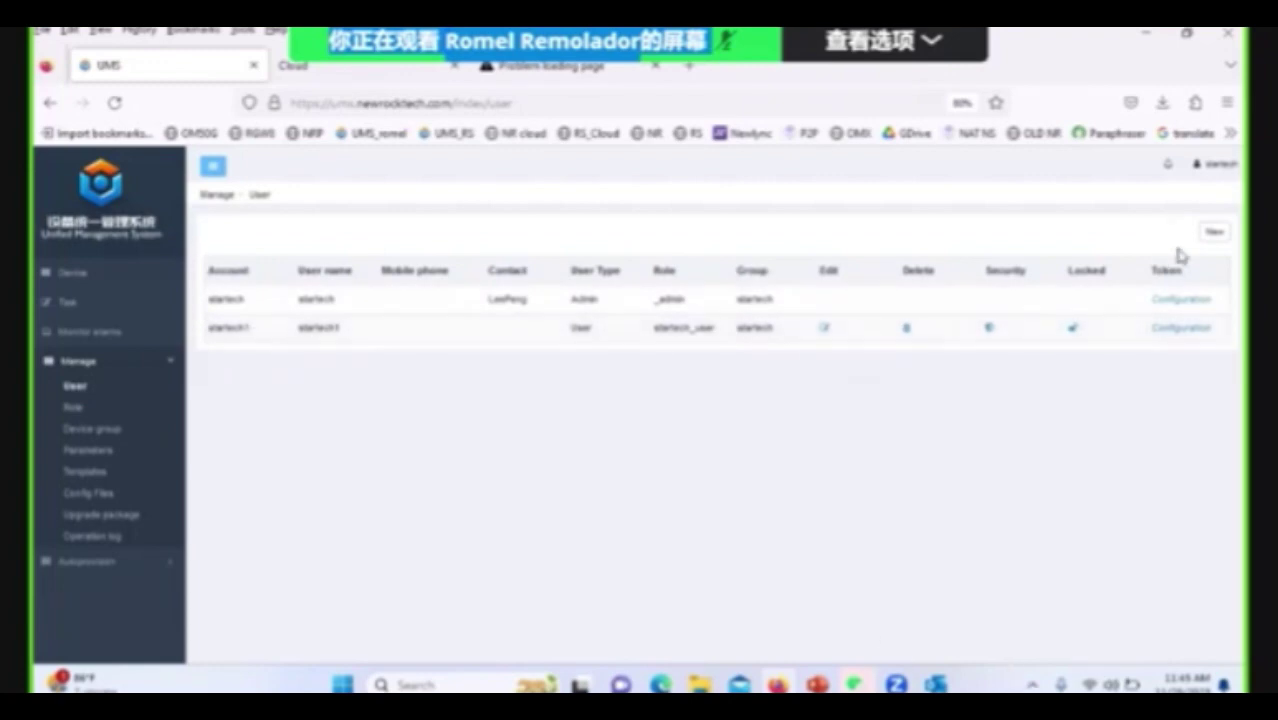
pyautogui.click(1213, 234)
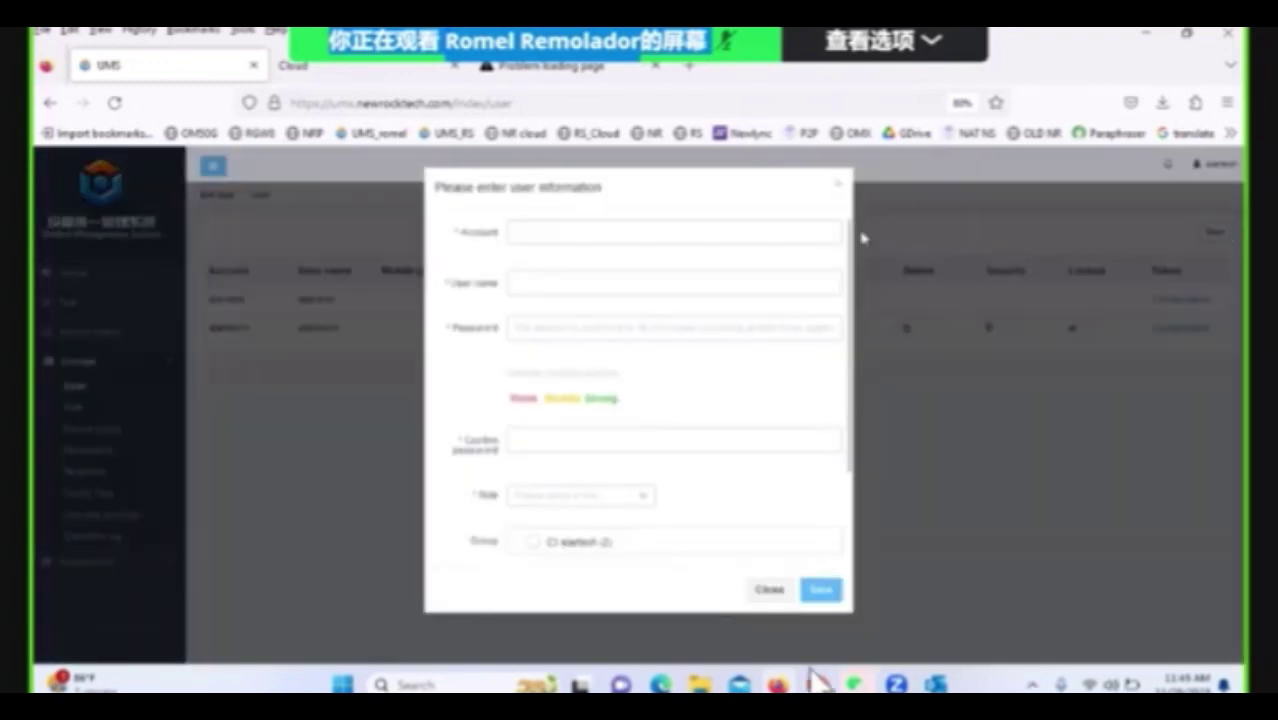
pyautogui.click(750, 229)
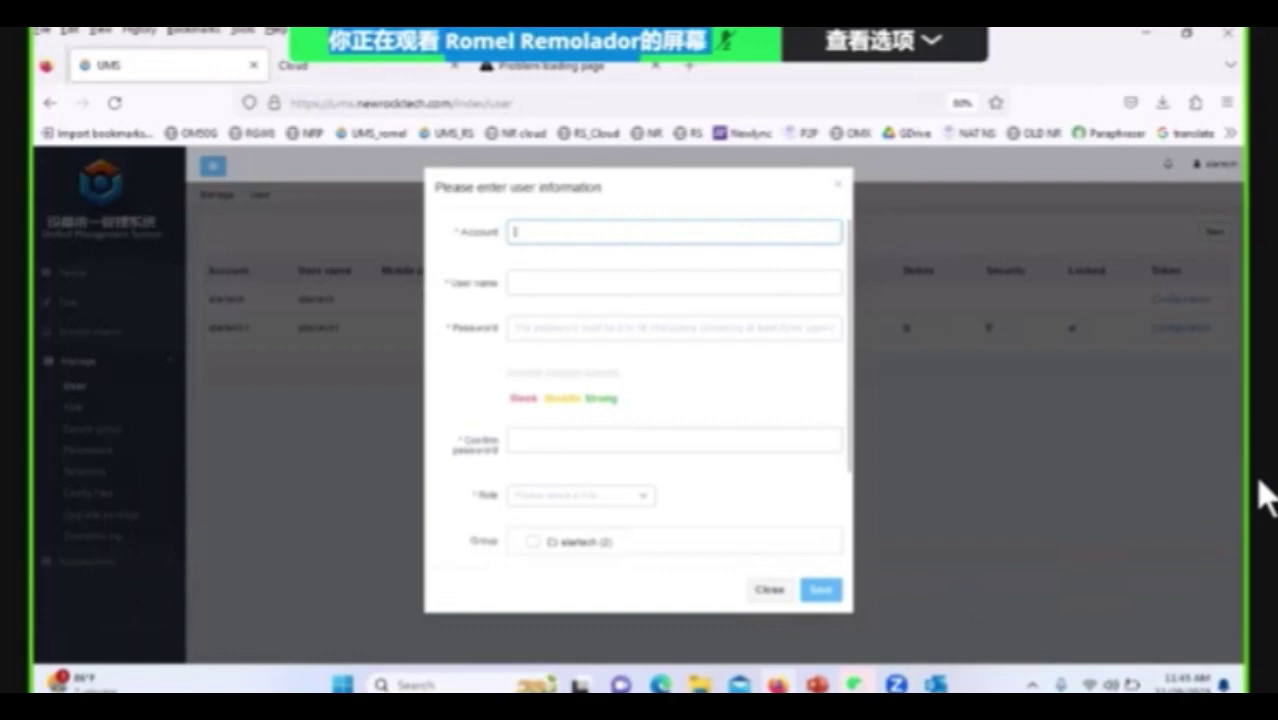
pyautogui.press('BackSpace')
pyautogui.press('BackSpace')
pyautogui.press('BackSpace')
pyautogui.press('BackSpace')
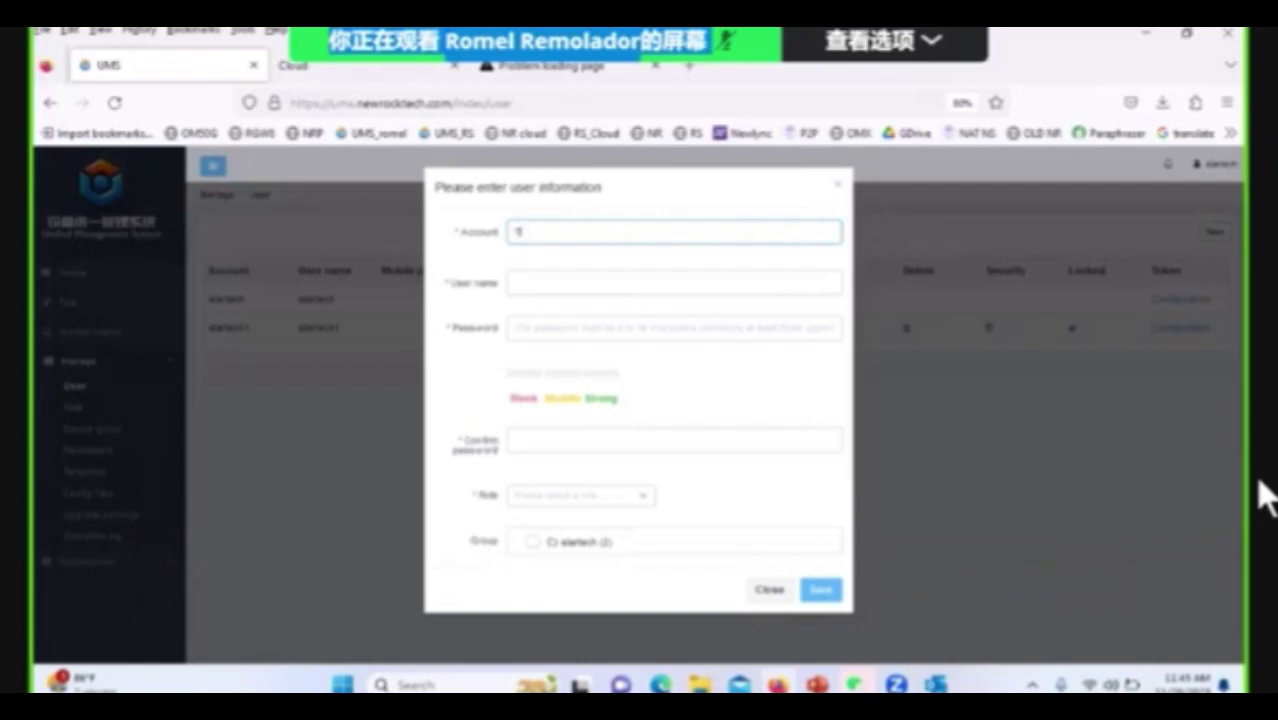
pyautogui.click(608, 282)
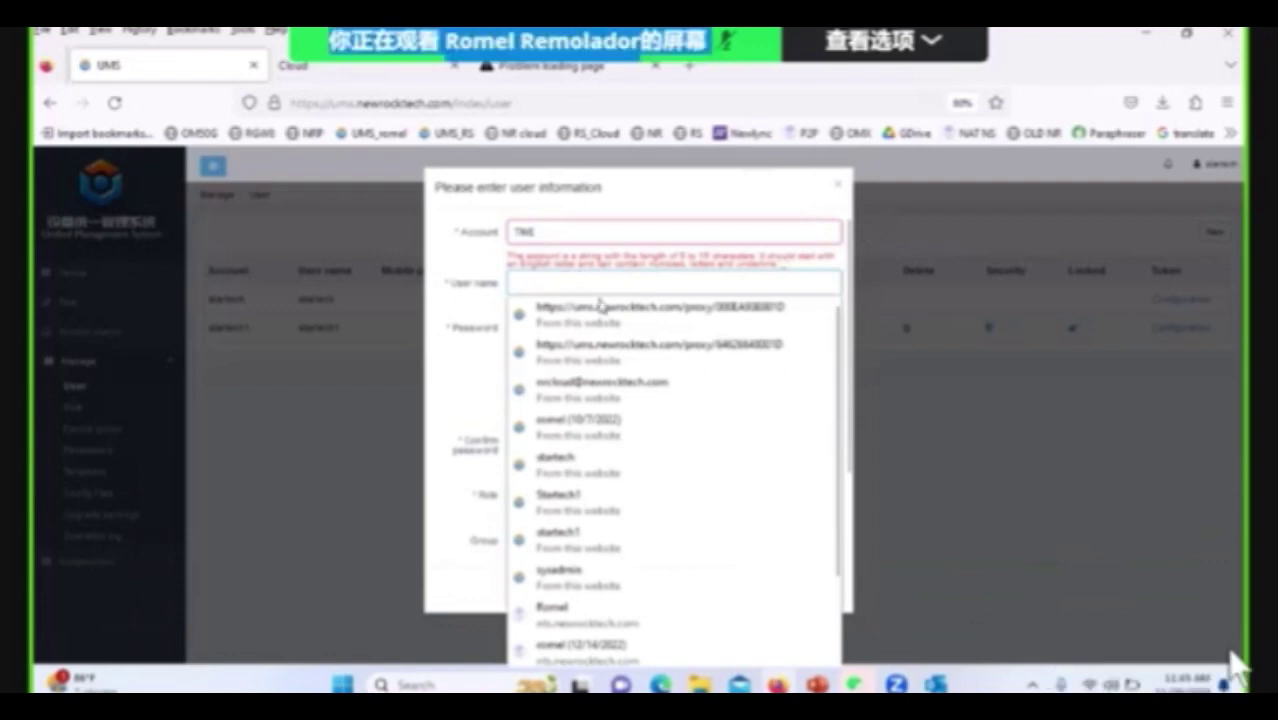
pyautogui.click(572, 233)
pyautogui.moveTo(537, 230); pyautogui.dragTo(494, 236)
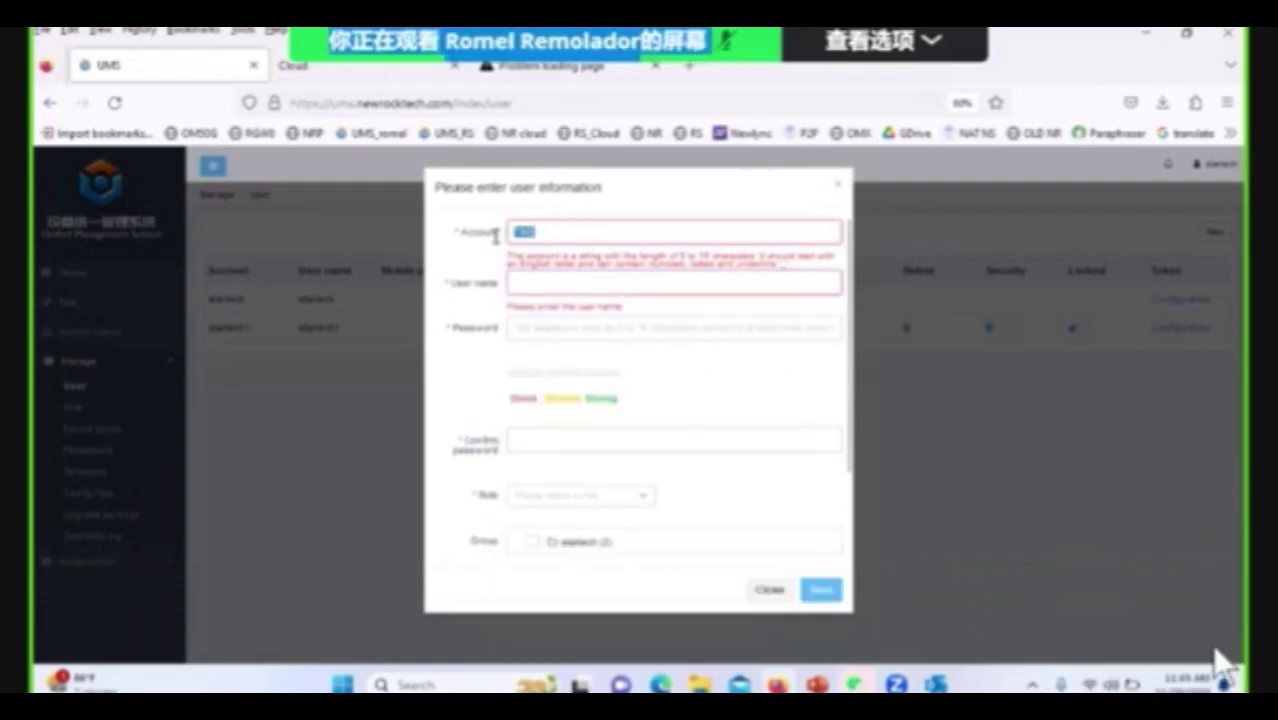
pyautogui.write('time1')
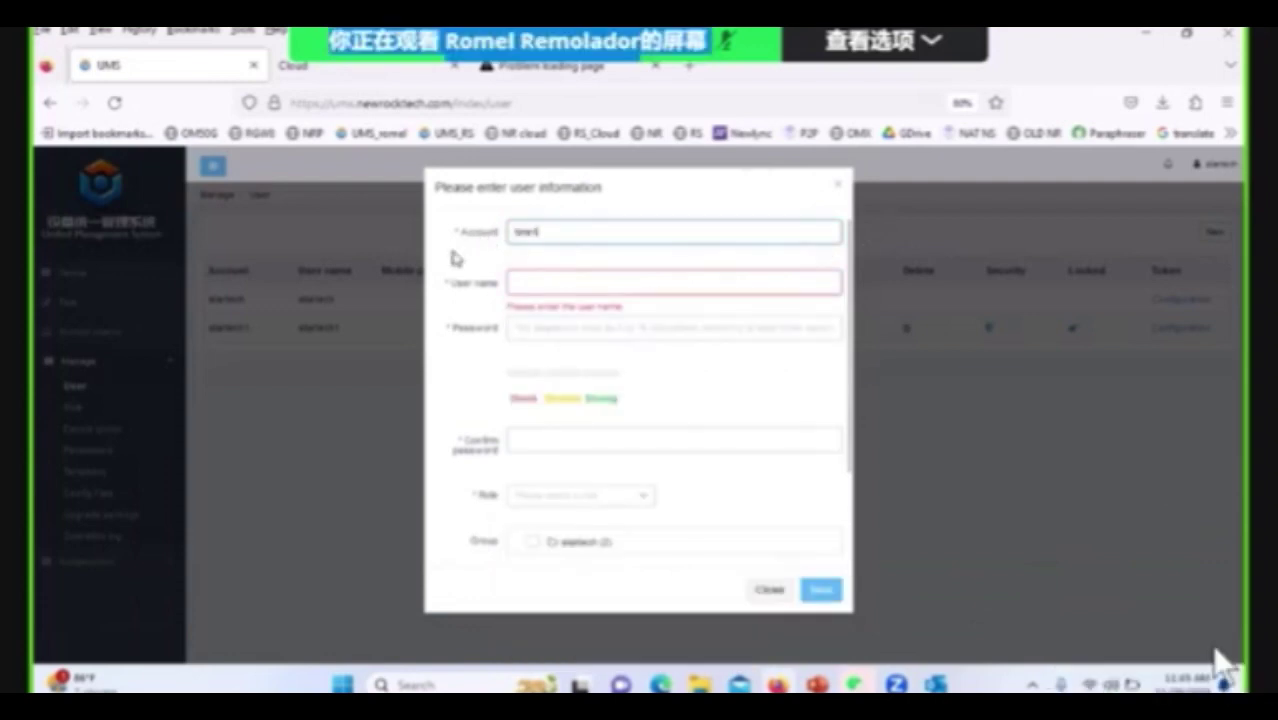
# Enter the user name 'tme1' and type the account password.
pyautogui.click(514, 285)
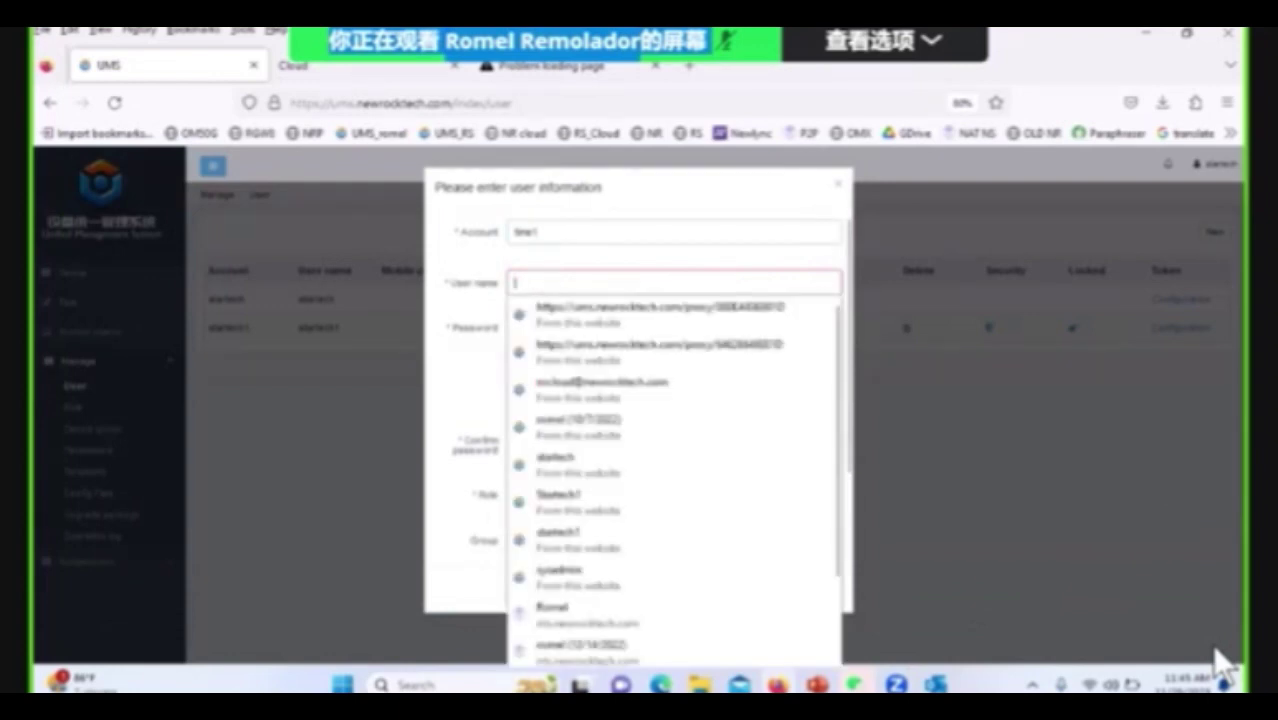
pyautogui.write('Tme1')
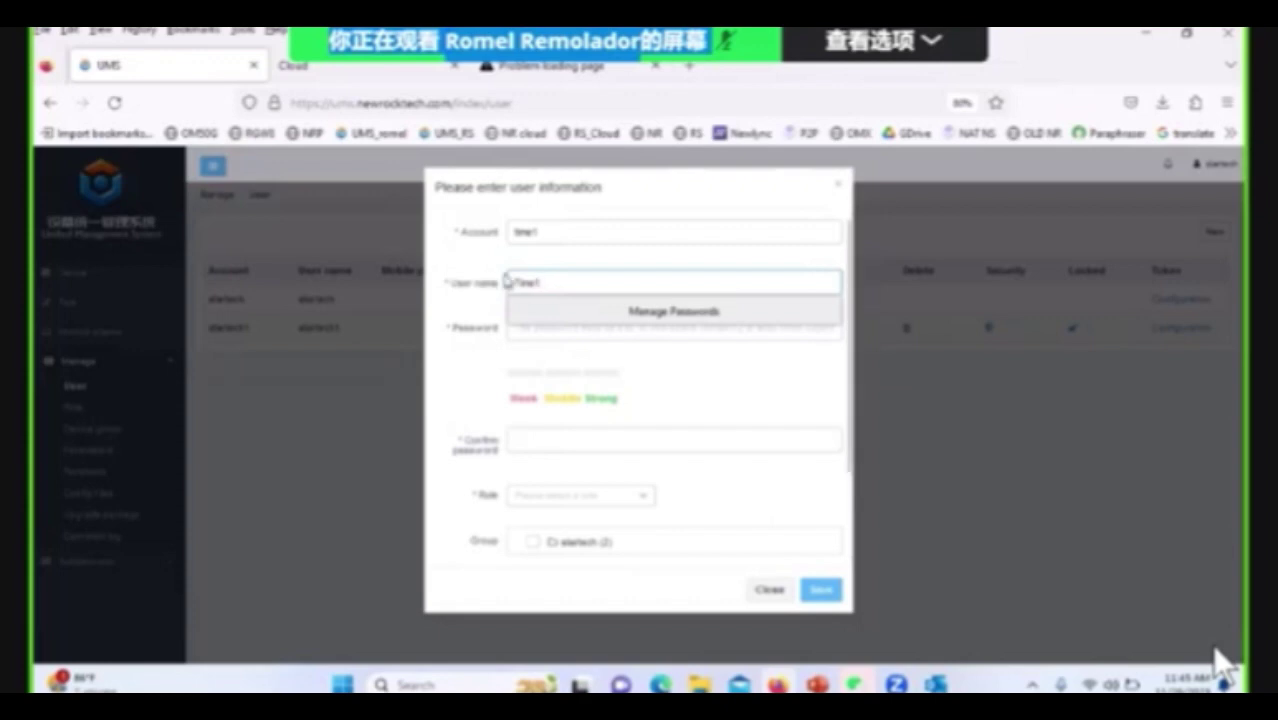
pyautogui.click(525, 284)
pyautogui.press('BackSpace')
pyautogui.write('t')
pyautogui.click(522, 330)
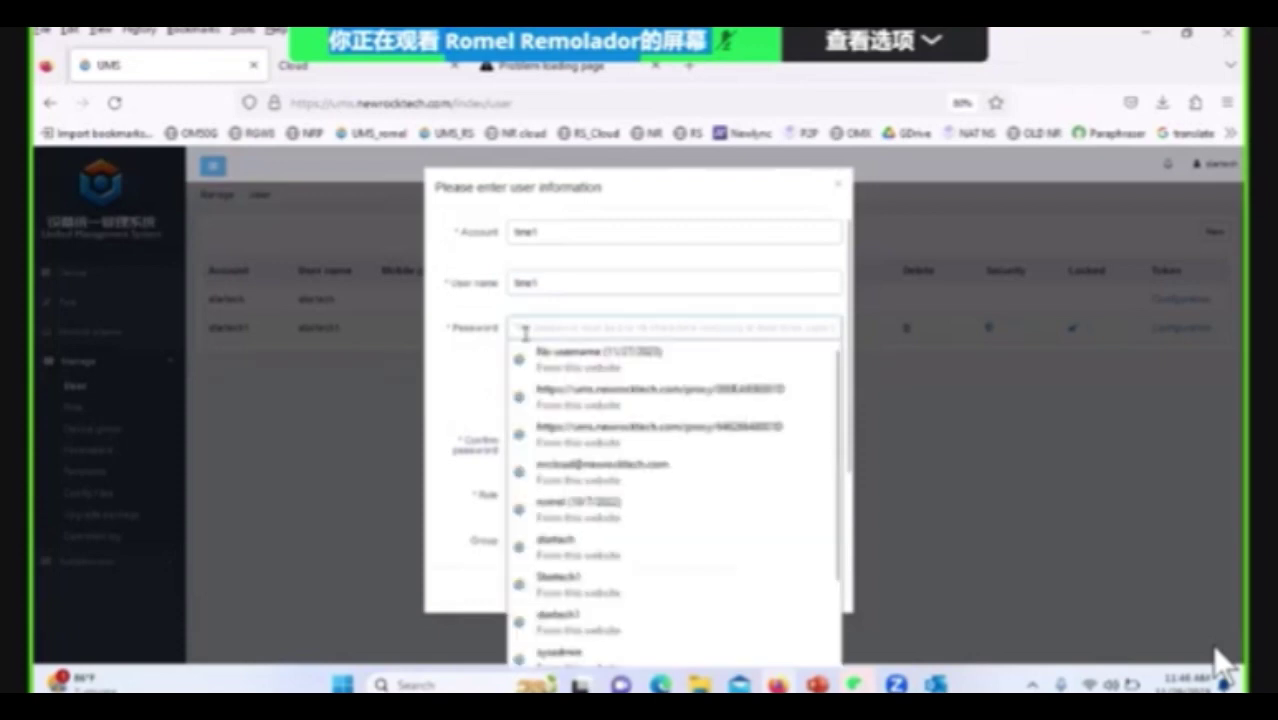
pyautogui.write('*******')
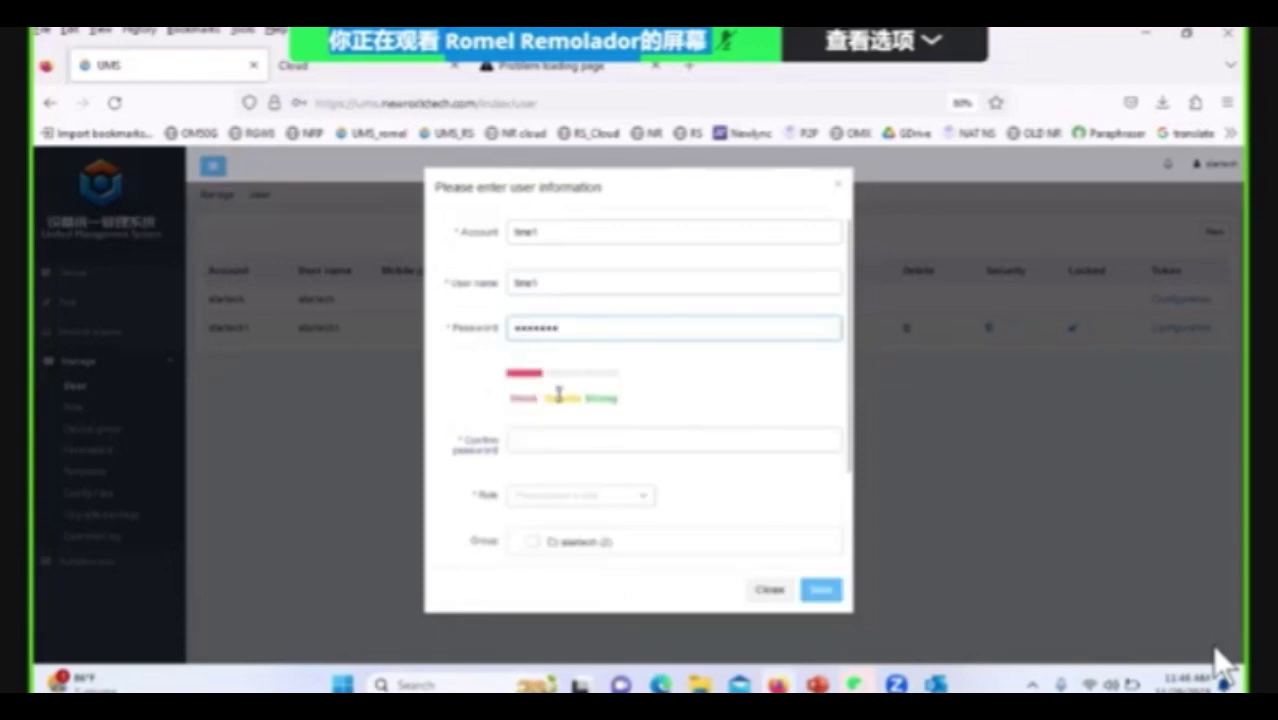
# Retype the password and its confirmation so both fields match.
pyautogui.click(686, 436)
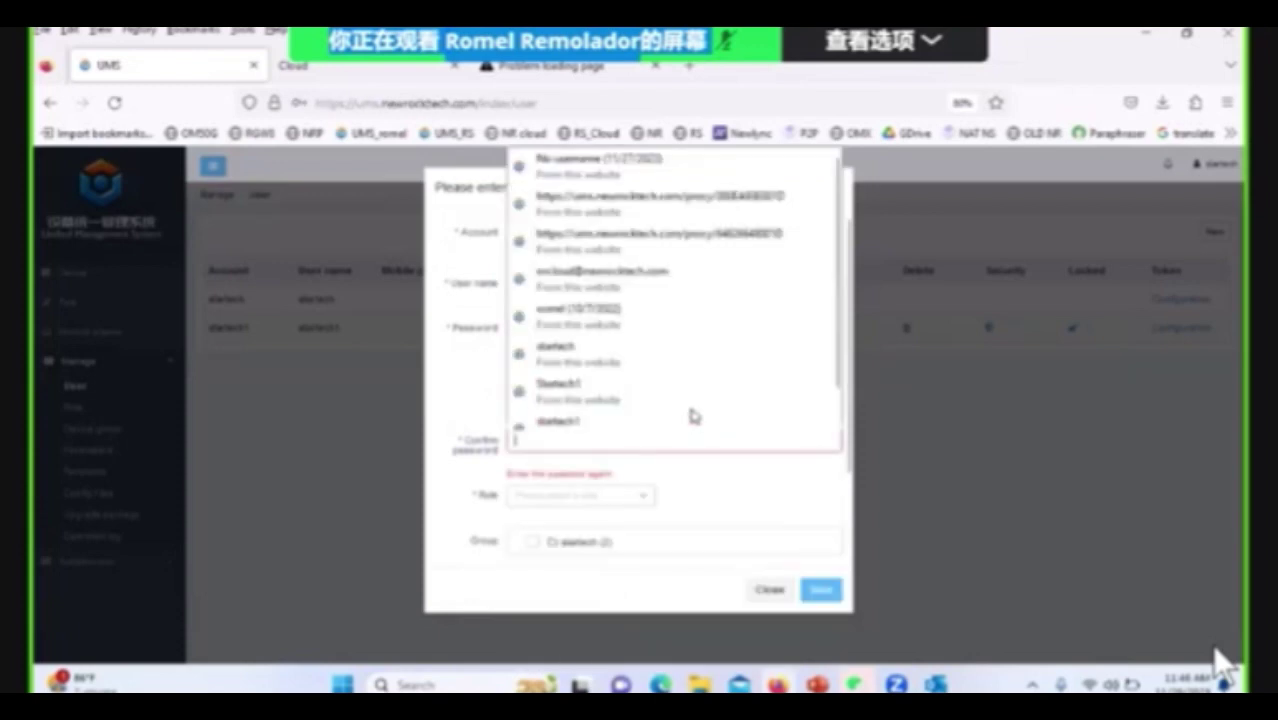
pyautogui.write('**')
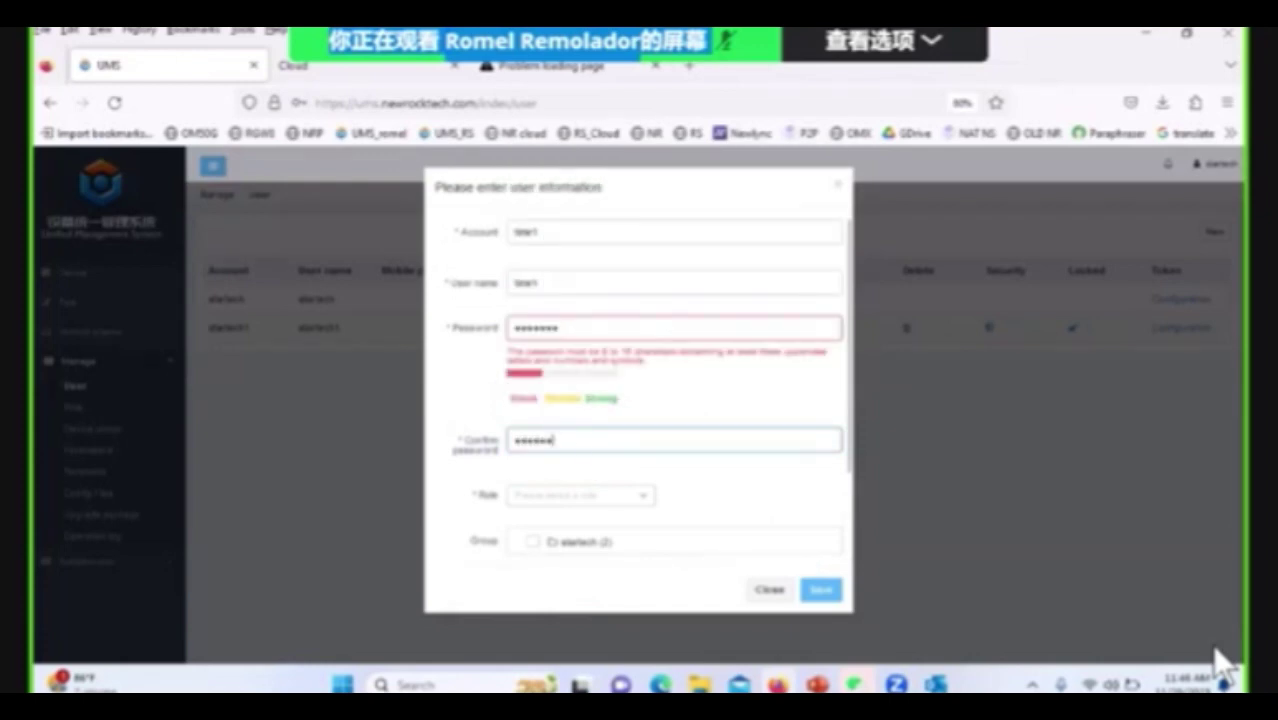
pyautogui.write('*')
pyautogui.click(529, 326)
pyautogui.write('*')
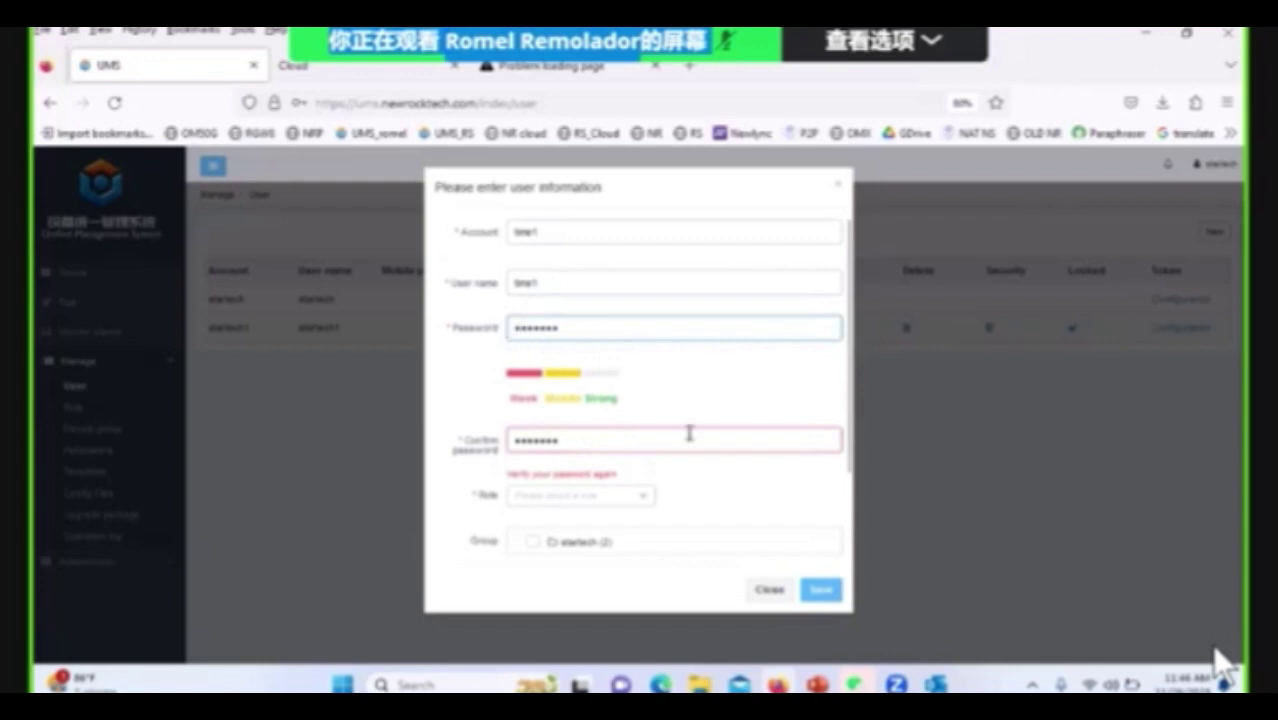
pyautogui.click(692, 435)
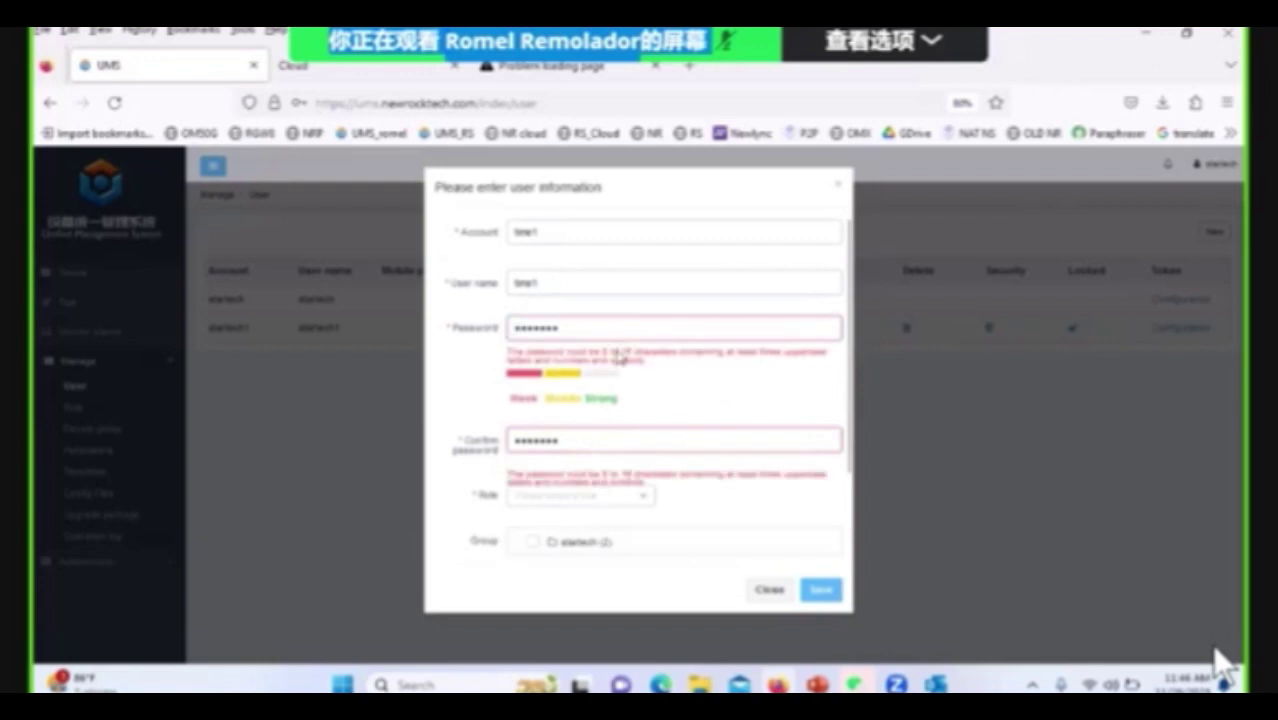
pyautogui.doubleClick(589, 326)
pyautogui.write('**')
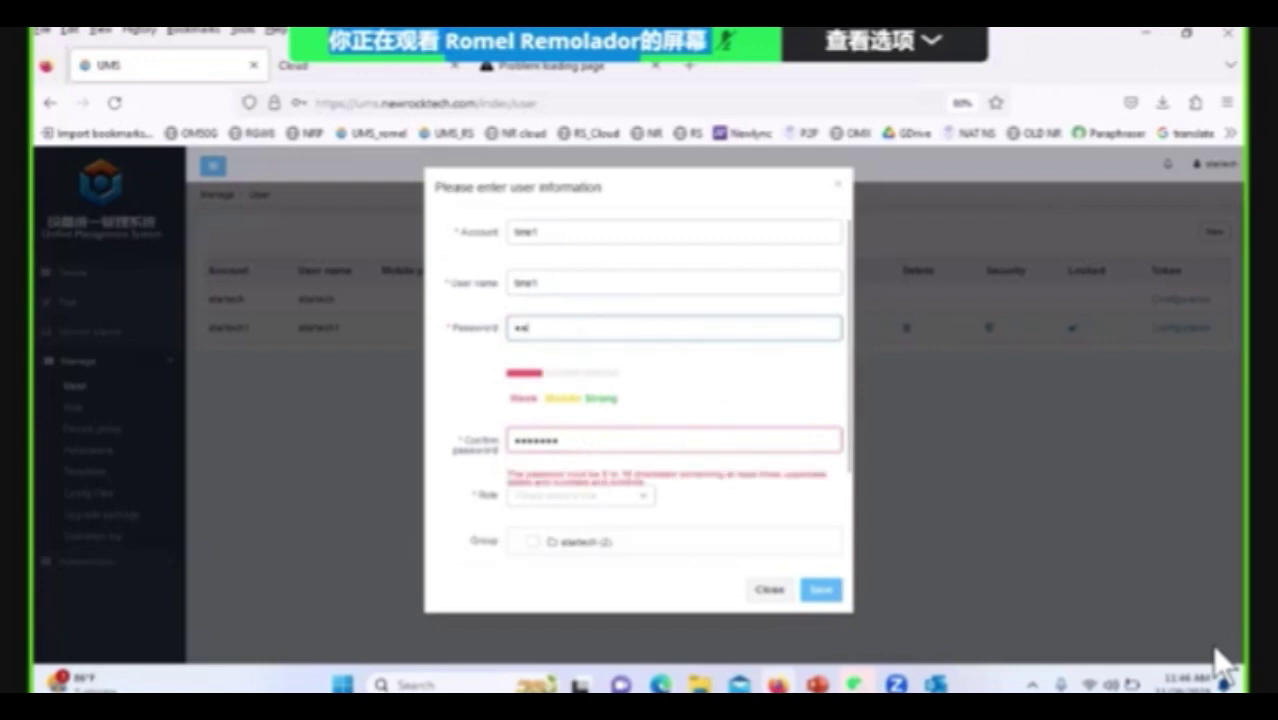
pyautogui.write('***')
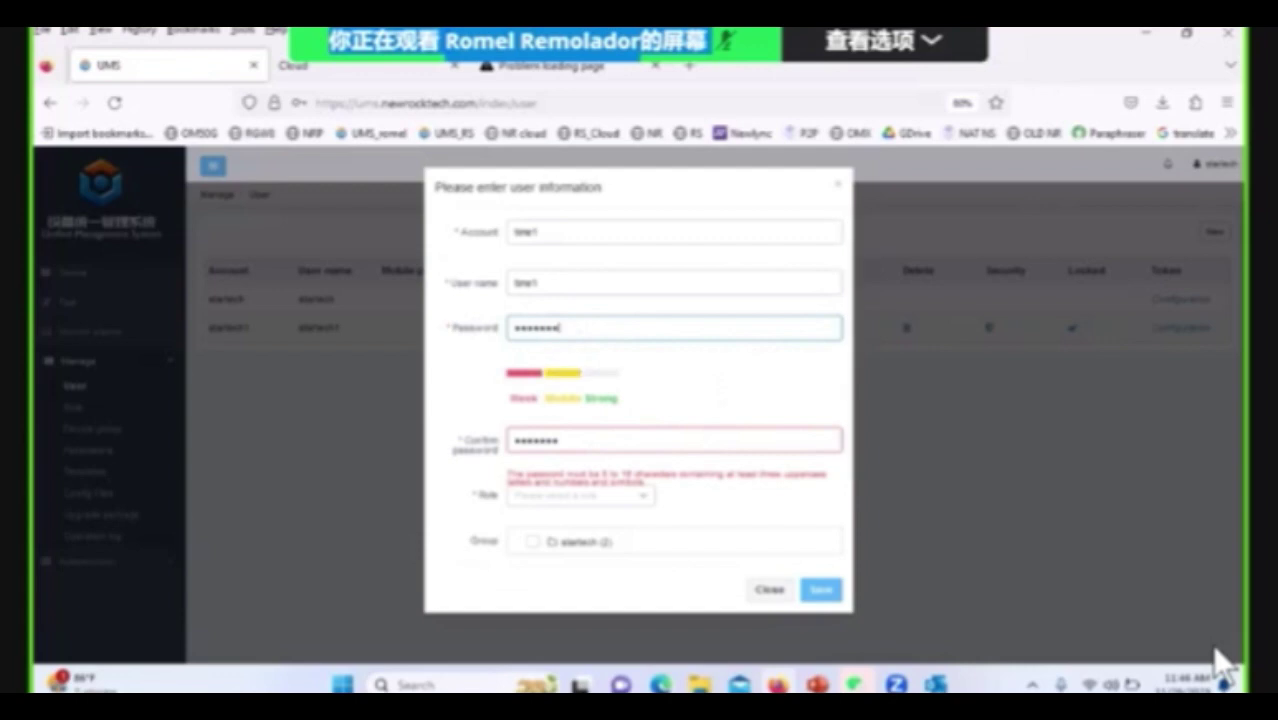
pyautogui.click(577, 433)
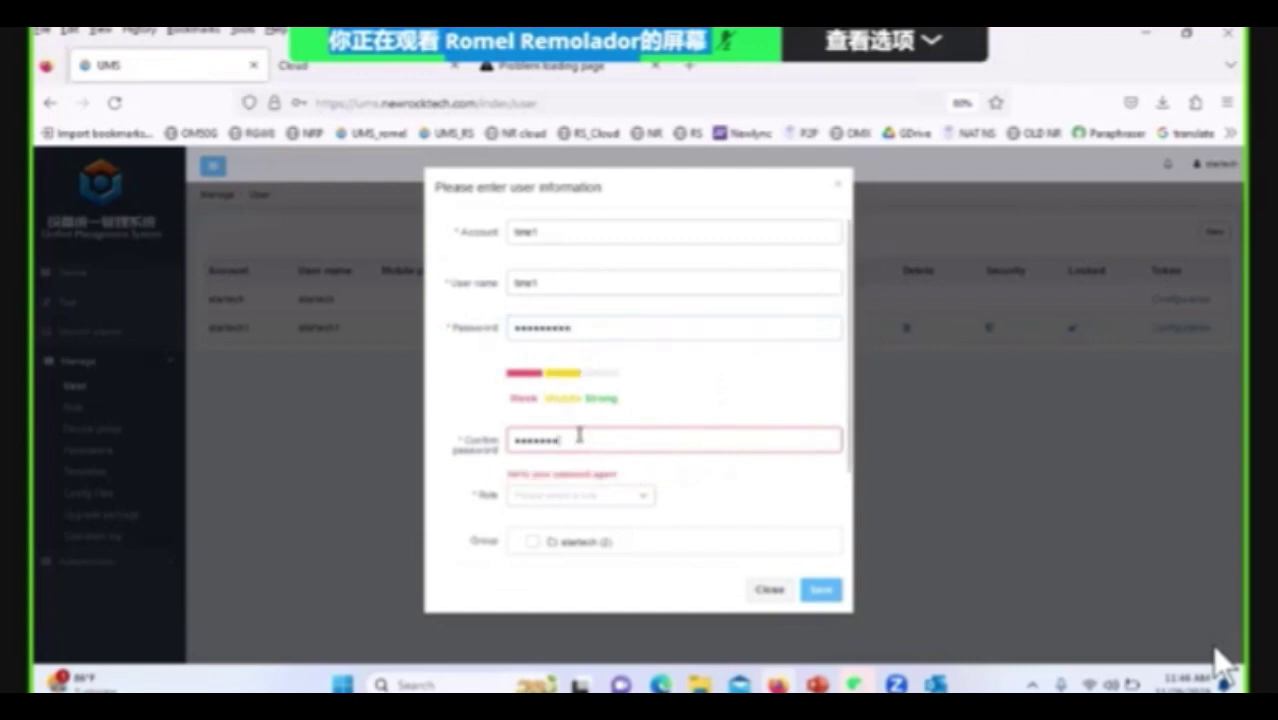
pyautogui.doubleClick(566, 437)
pyautogui.write('*')
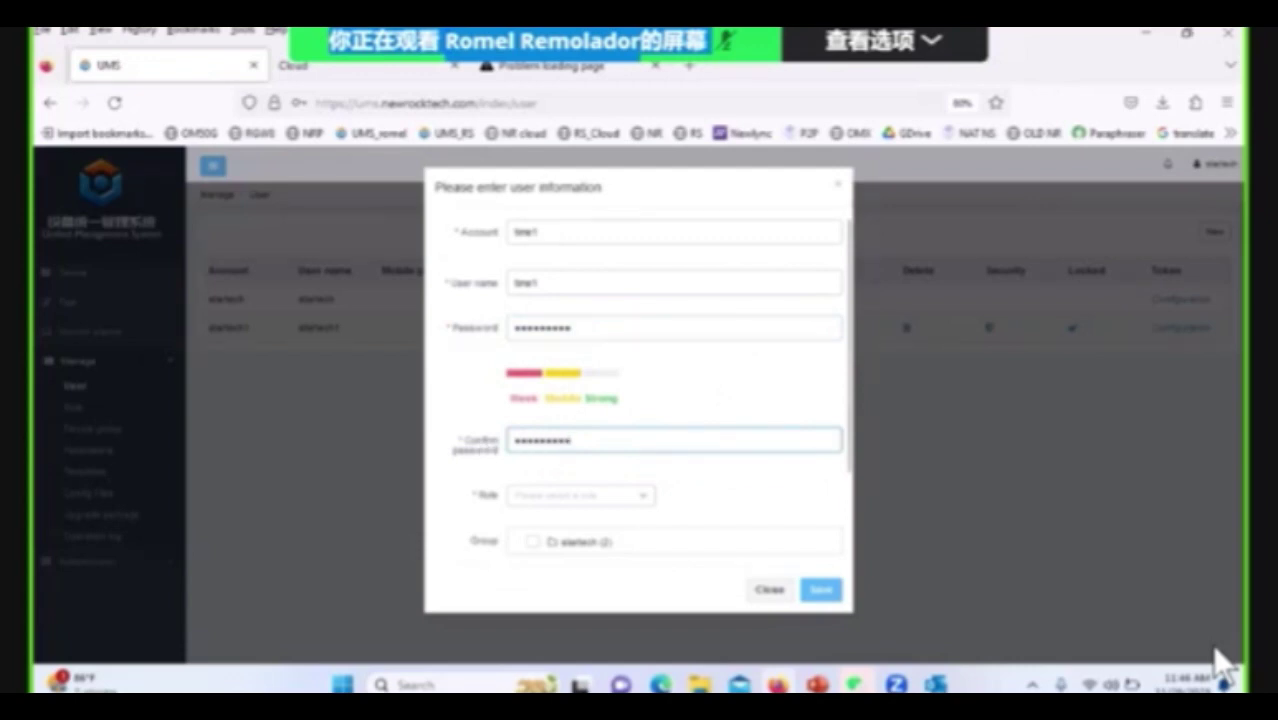
# Assign the TME role, add the user to the startech group, and save.
pyautogui.click(648, 495)
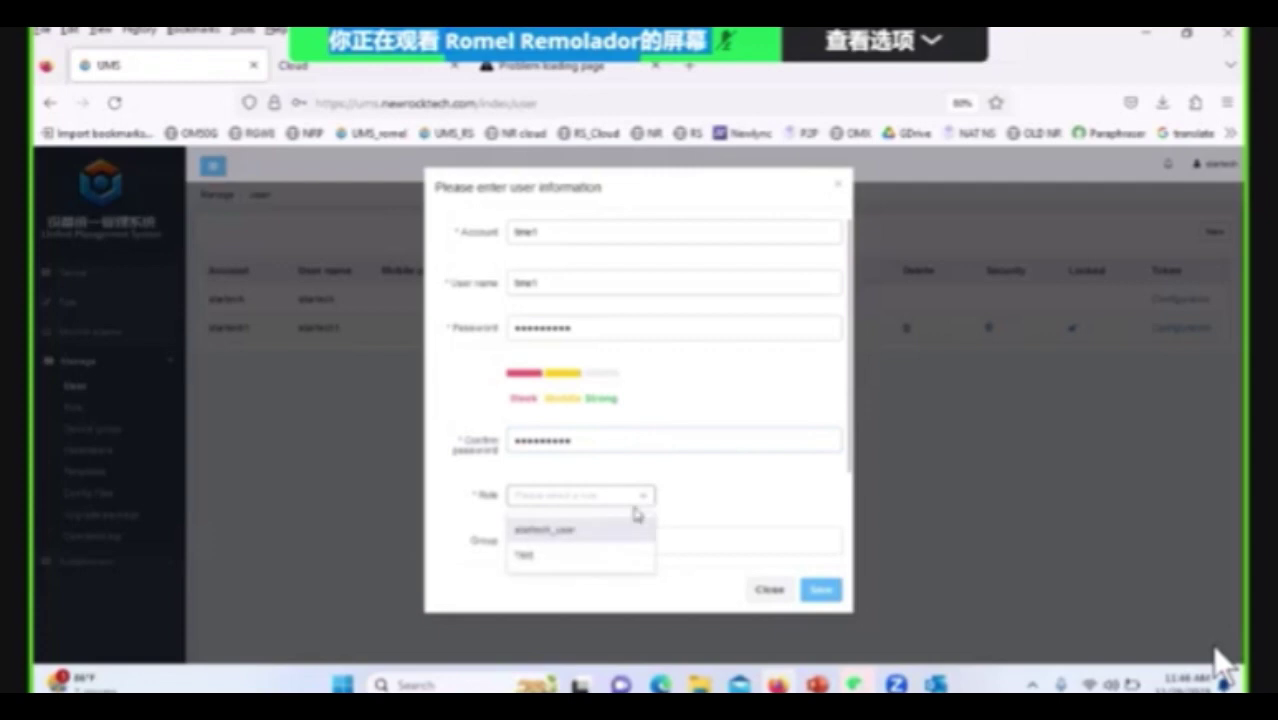
pyautogui.click(549, 563)
pyautogui.scroll(-2, 720, 455)
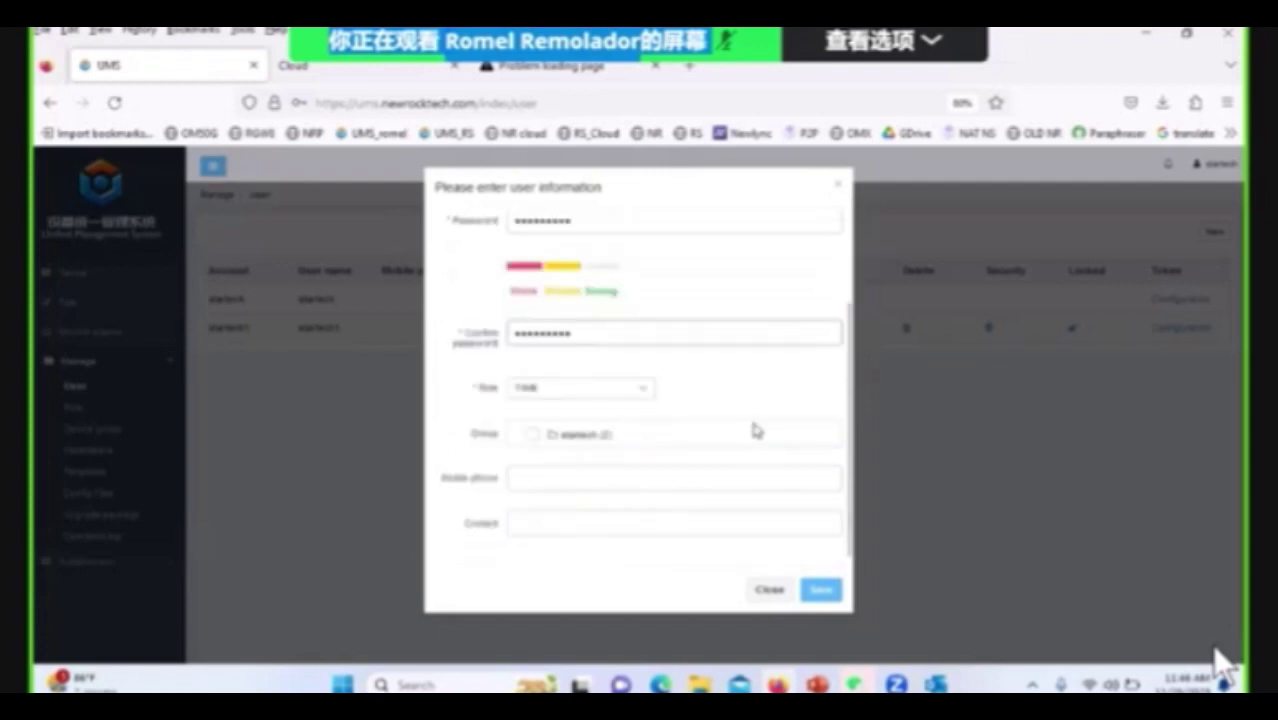
pyautogui.click(535, 437)
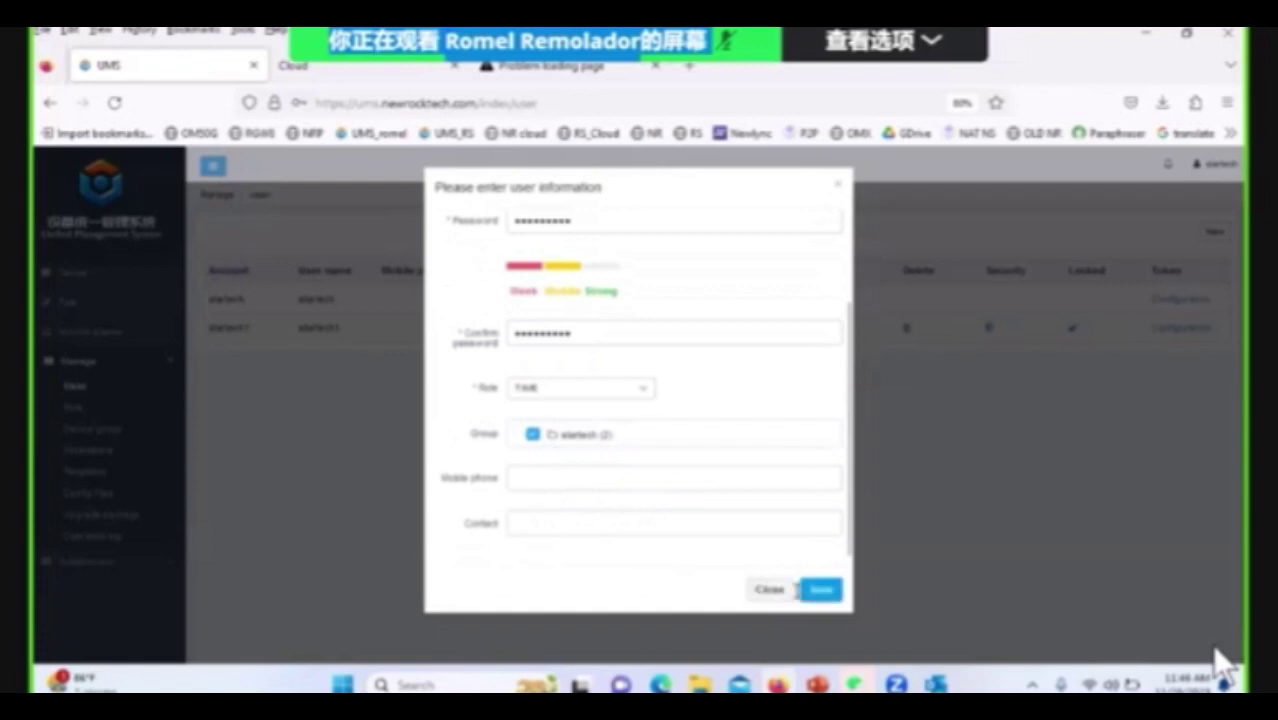
pyautogui.click(818, 592)
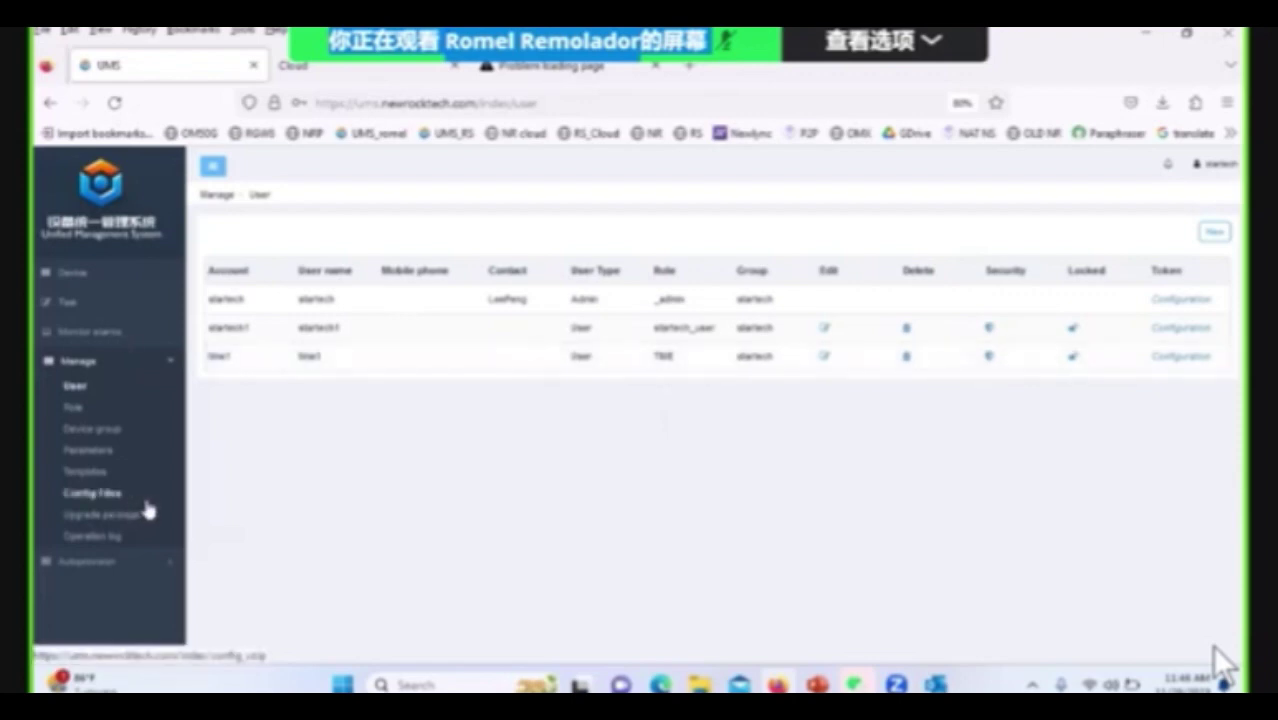
# On Device group, let the browser save the login and add group 'TWC' under startech.
pyautogui.click(92, 437)
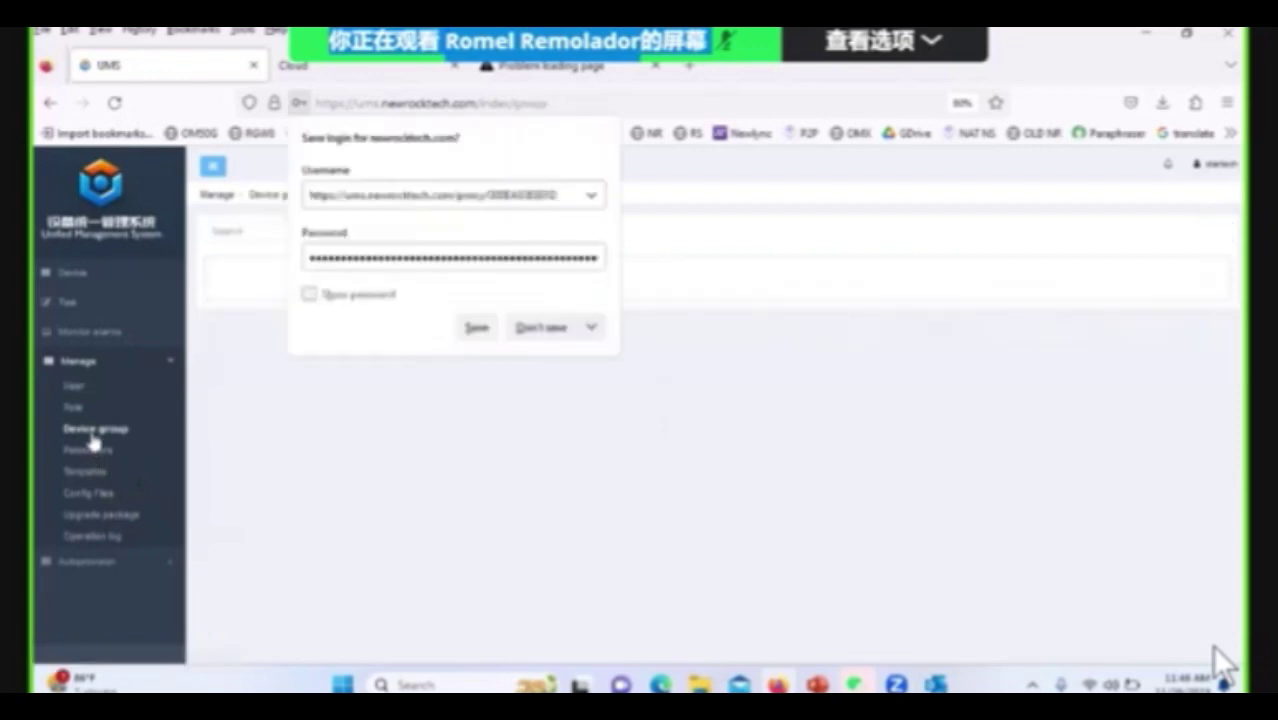
pyautogui.click(470, 329)
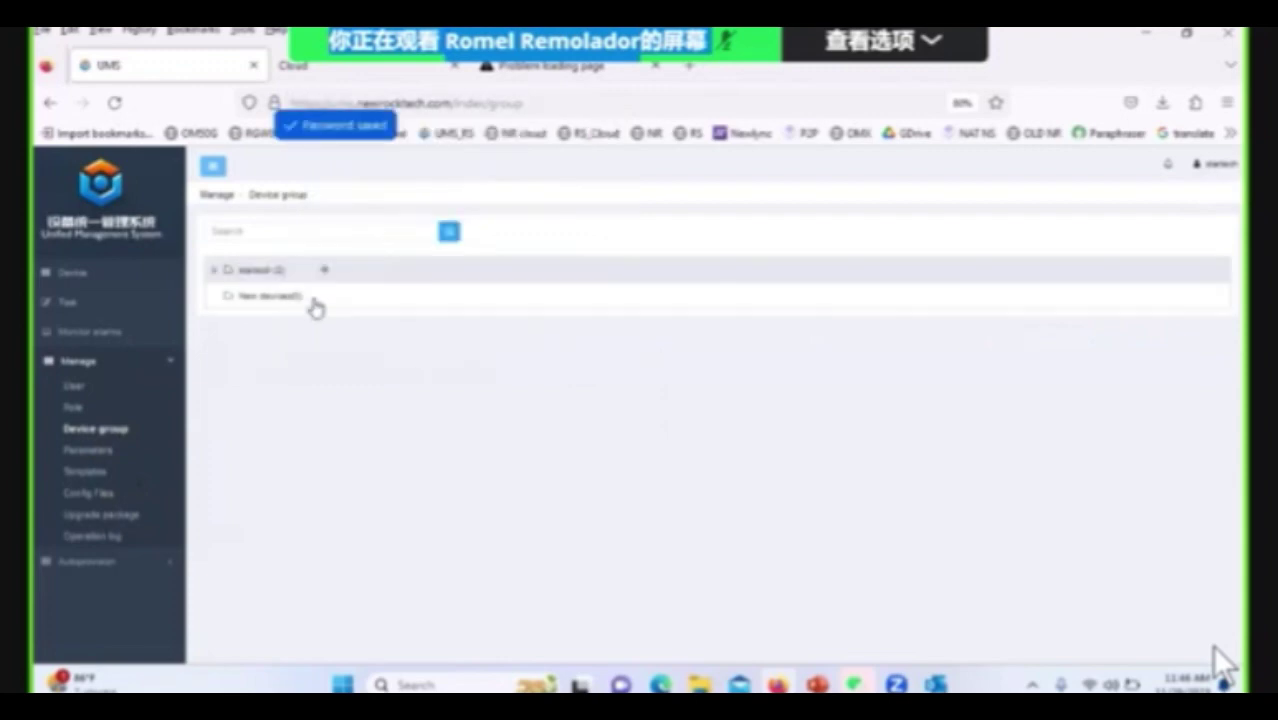
pyautogui.click(324, 269)
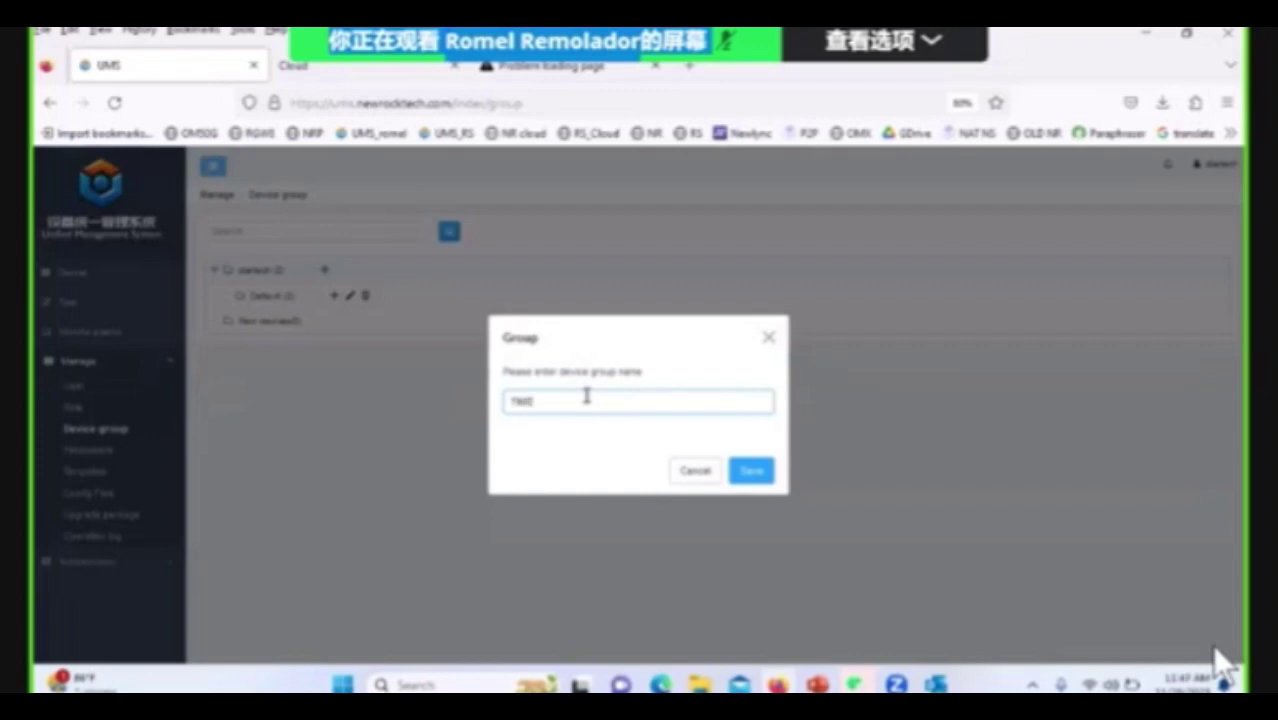
pyautogui.write('TWC')
pyautogui.click(762, 474)
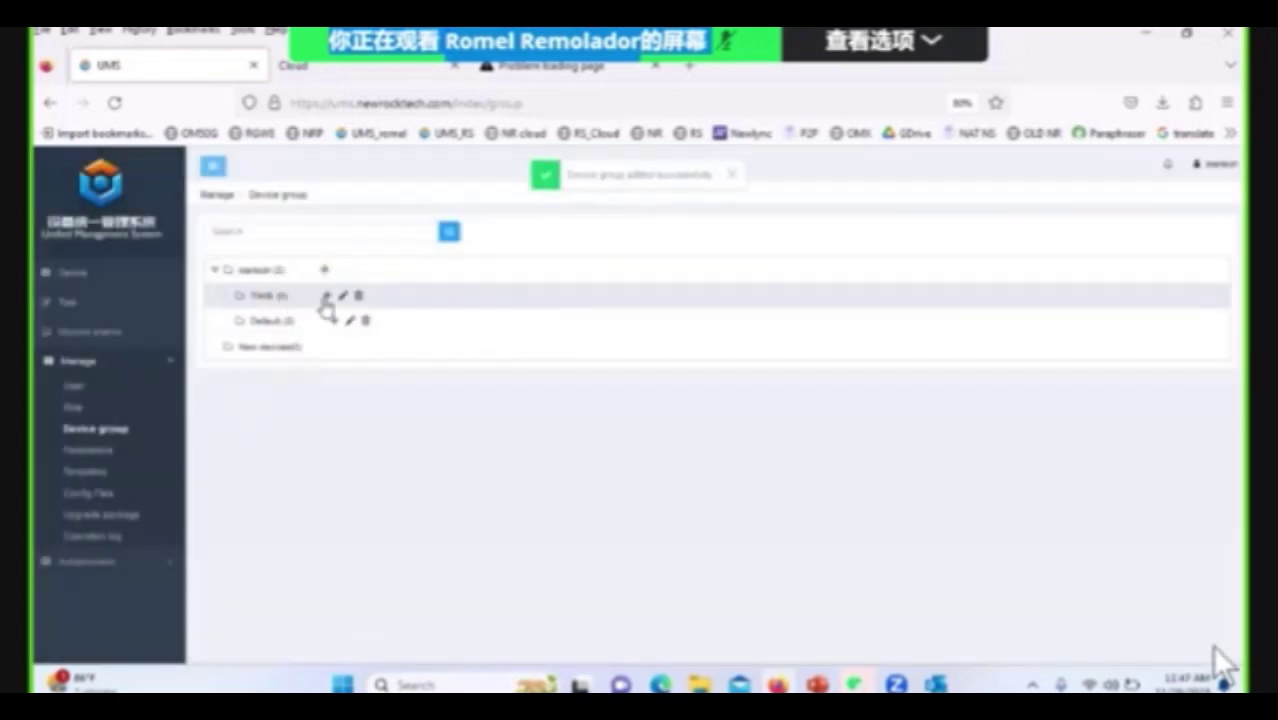
# Open and cancel a second Group dialog, then go to the Parameters list.
pyautogui.click(326, 296)
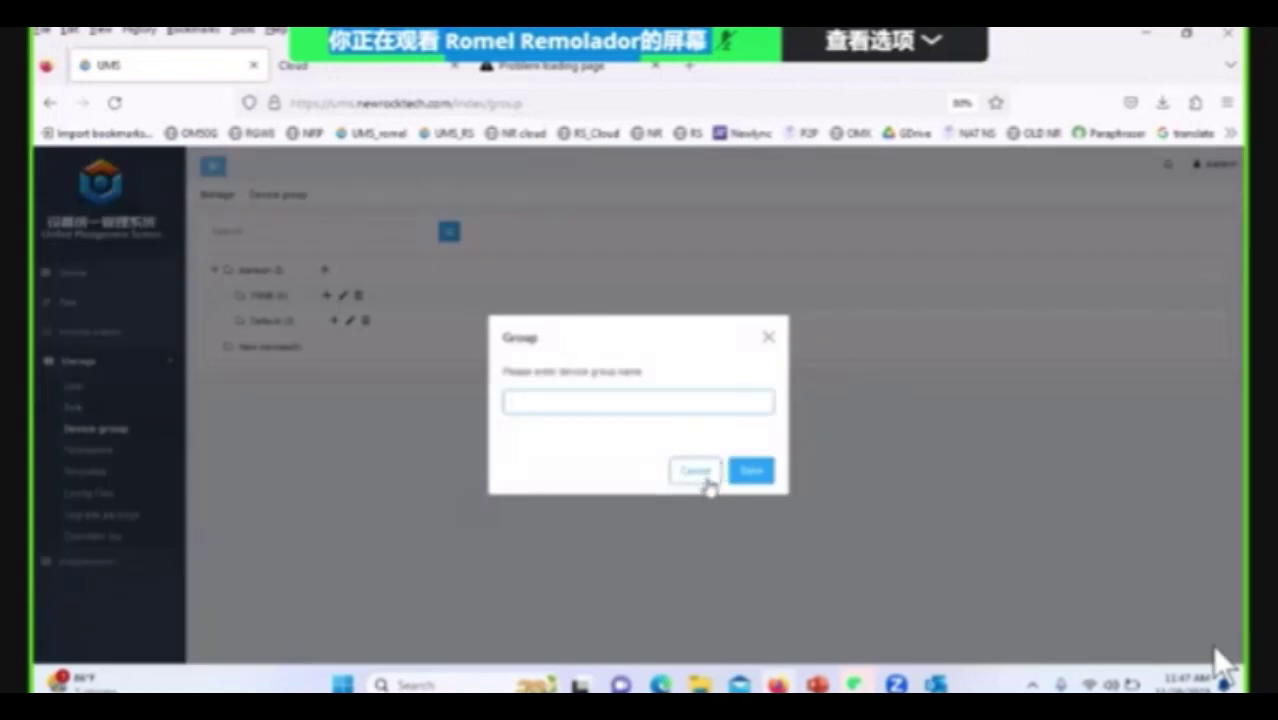
pyautogui.click(705, 481)
pyautogui.click(100, 452)
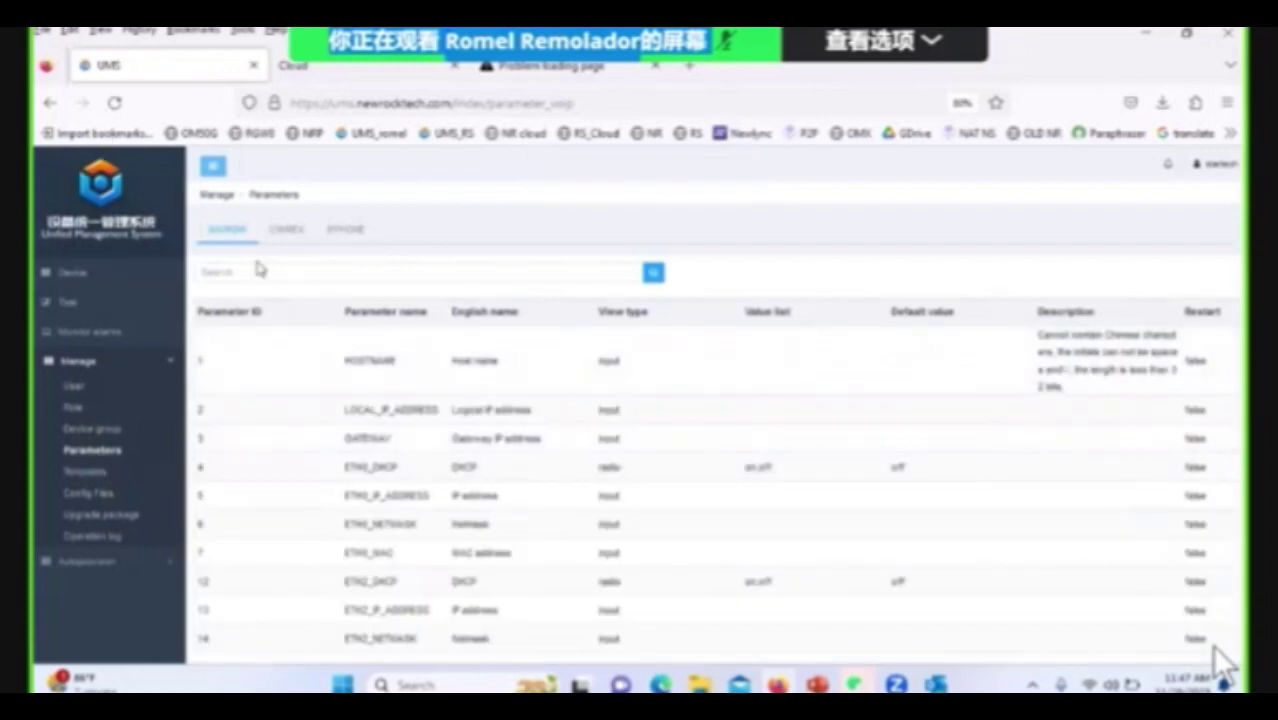
# Review the OMREX and IPPHONE tabs of the Parameters list.
pyautogui.scroll(-3, 676, 474)
pyautogui.scroll(3, 688, 472)
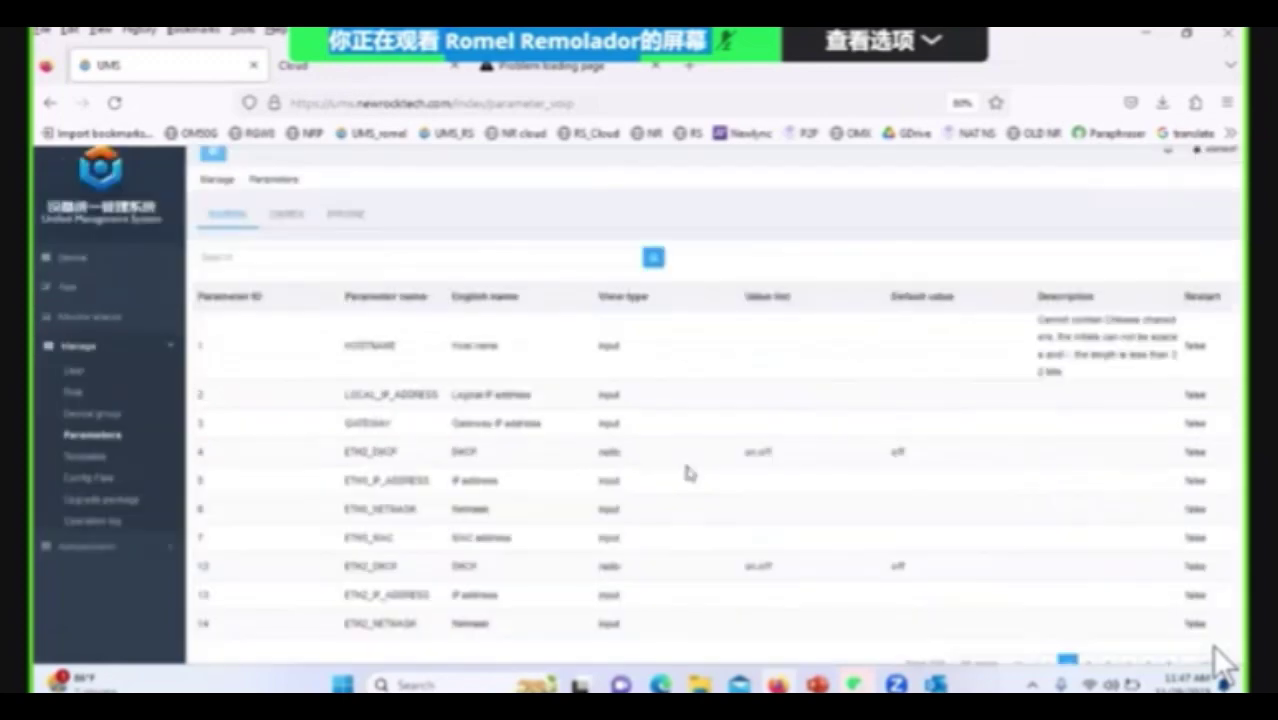
pyautogui.click(307, 242)
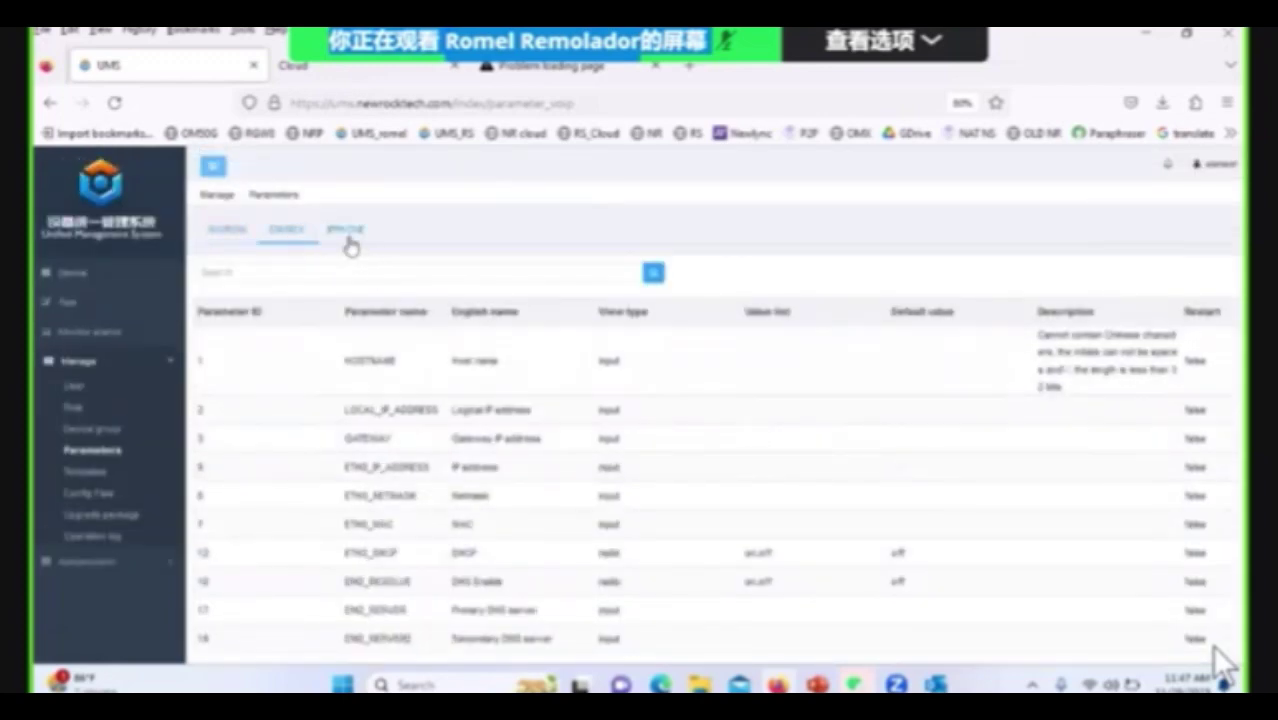
pyautogui.click(348, 242)
# Check the empty OMREX and IPPHONE Templates lists, then go to Config Files.
pyautogui.click(86, 473)
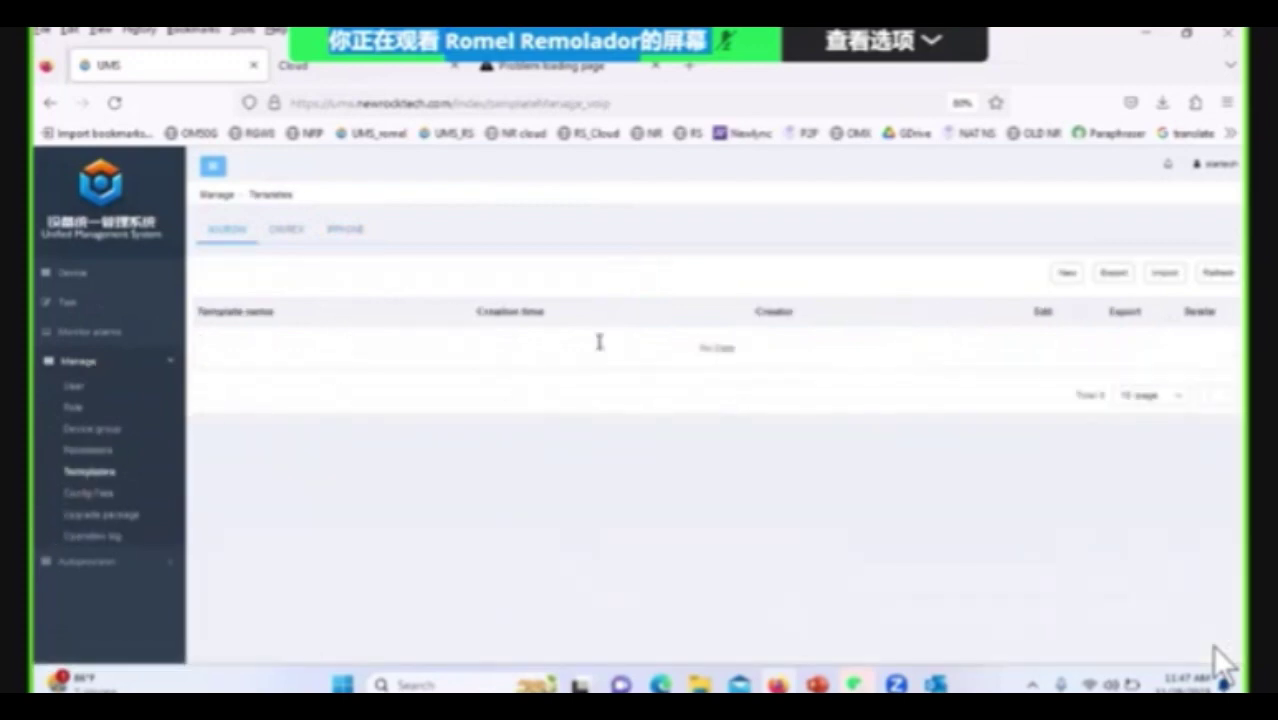
pyautogui.click(302, 233)
pyautogui.click(352, 233)
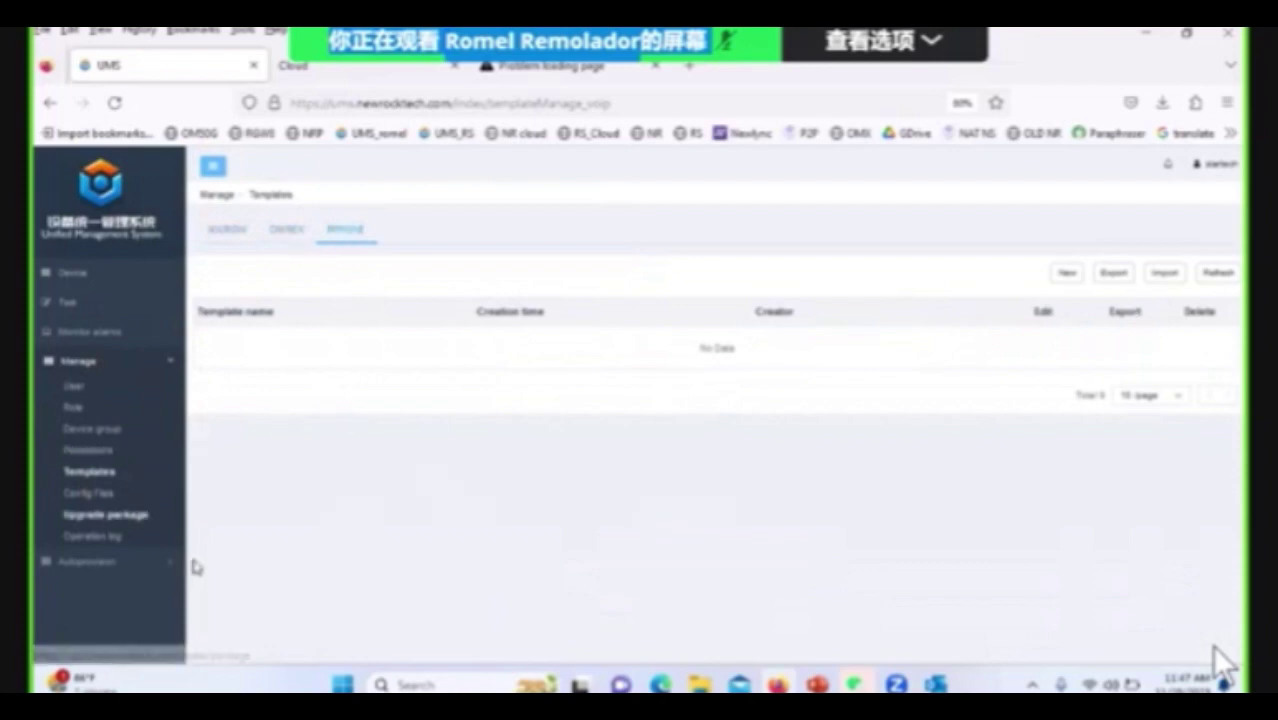
pyautogui.click(86, 497)
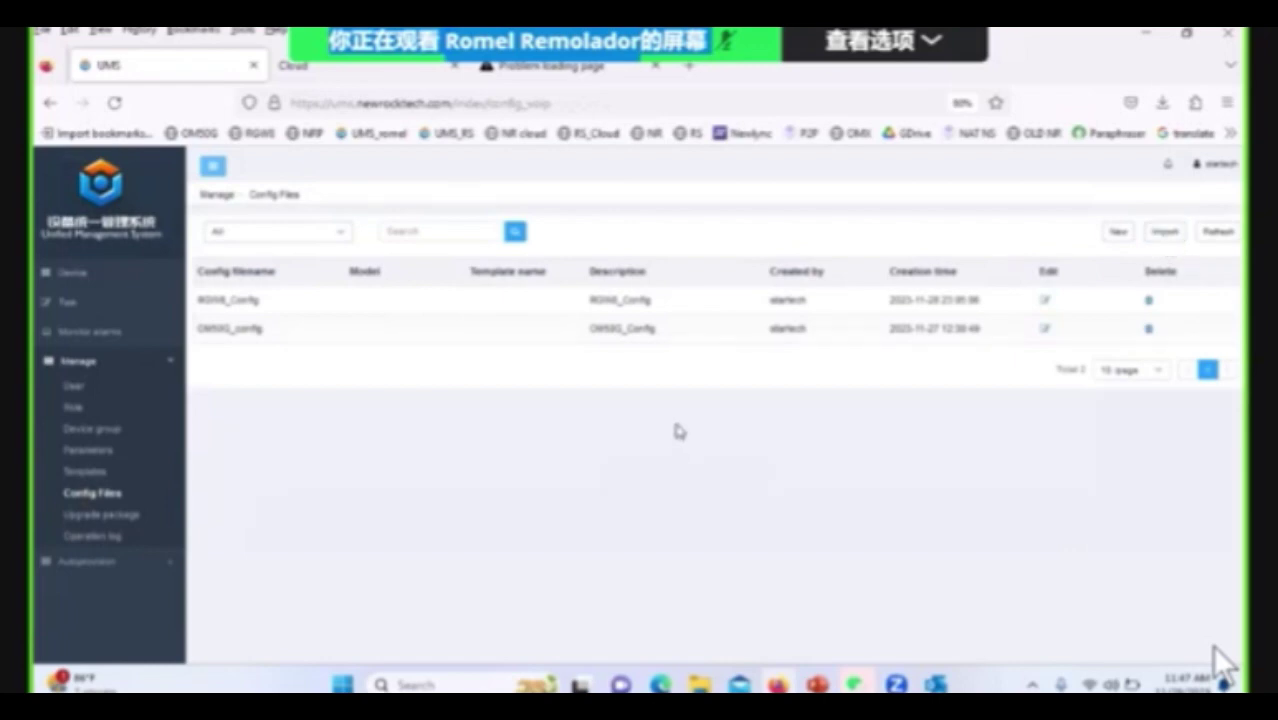
# View the first config file, browse Upgrade package's base-version and Component tabs, then open Operation log.
pyautogui.click(1047, 302)
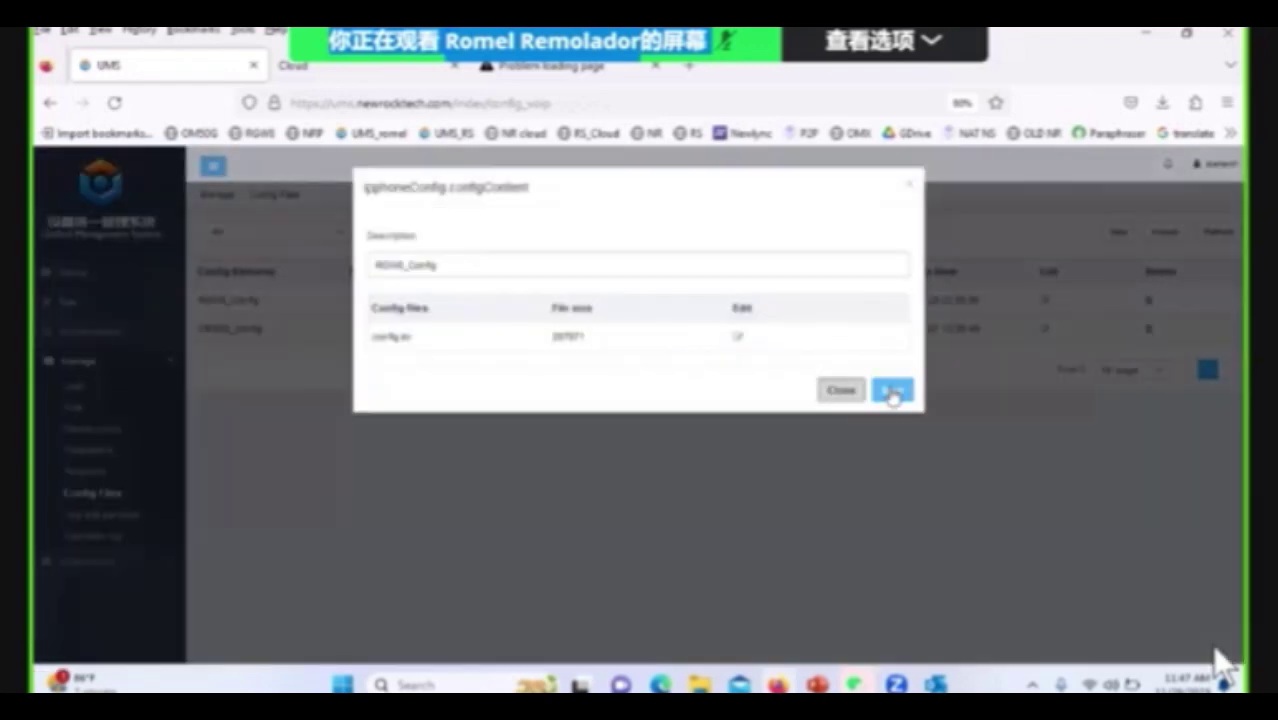
pyautogui.click(893, 390)
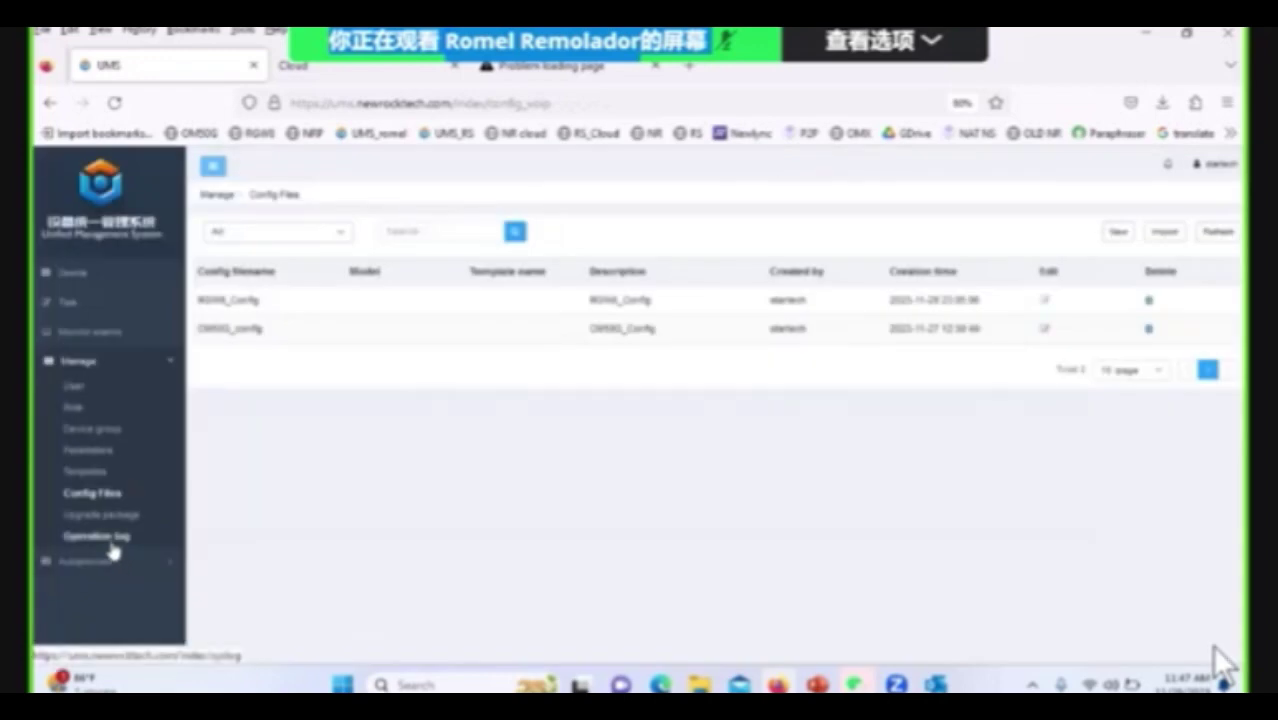
pyautogui.click(110, 518)
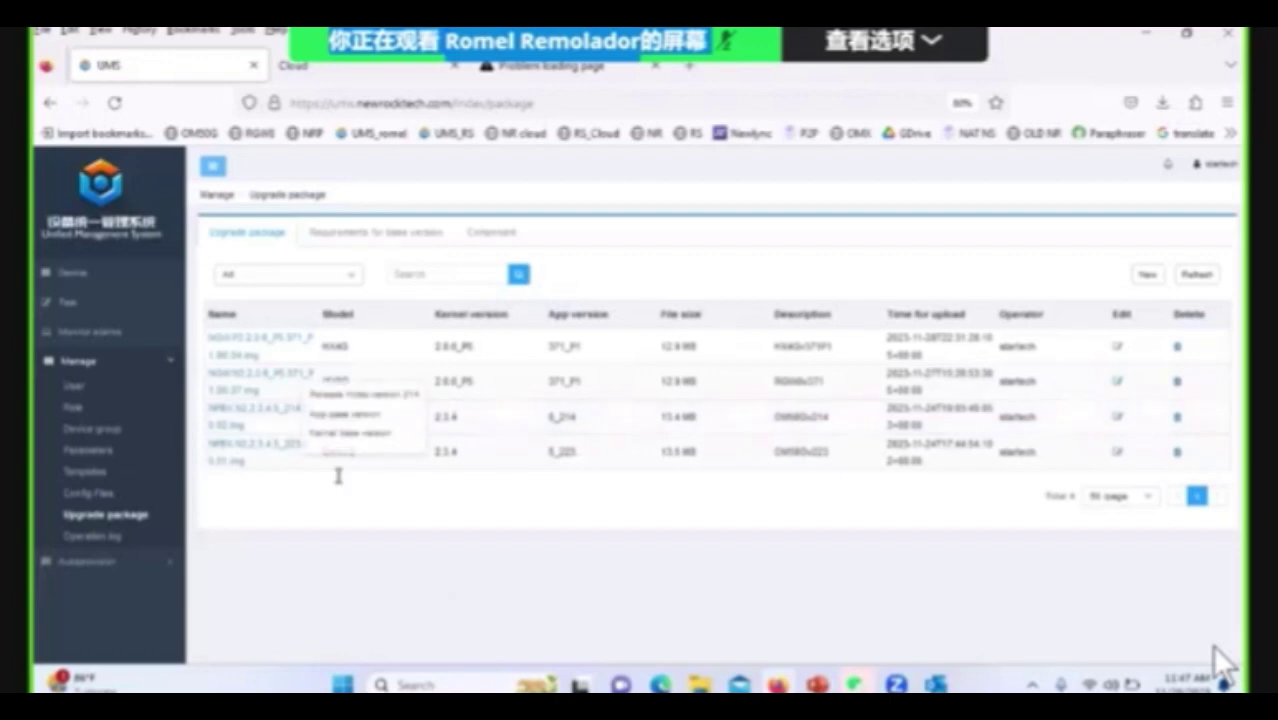
pyautogui.click(398, 236)
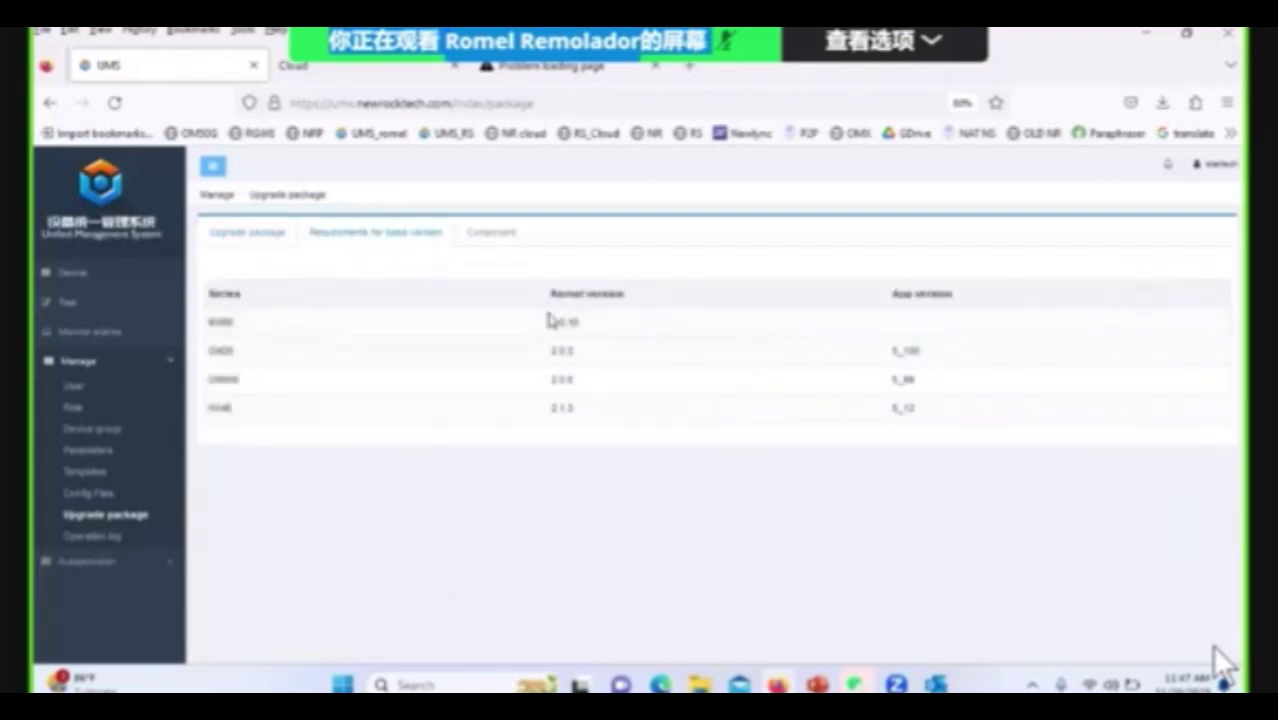
pyautogui.click(503, 250)
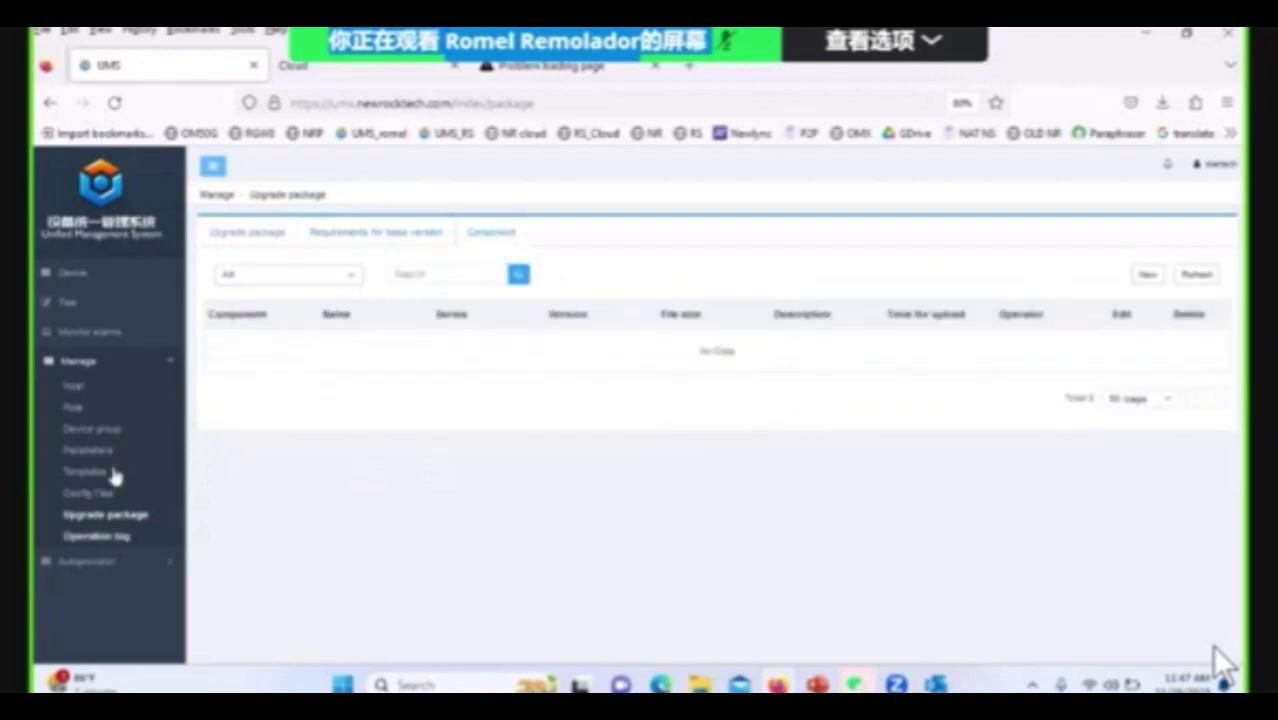
pyautogui.click(106, 540)
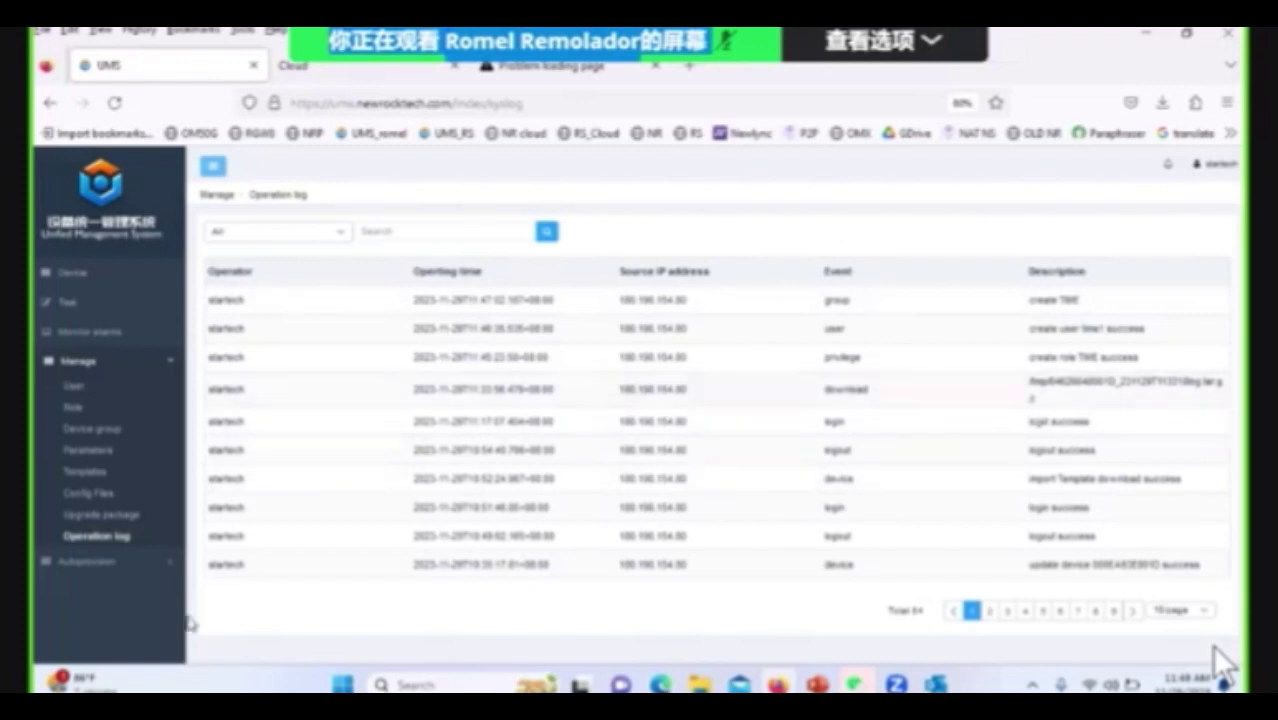
# Show the Autoprovision Device management list with the AG-VOIP-GW and RGW8 devices.
pyautogui.click(117, 570)
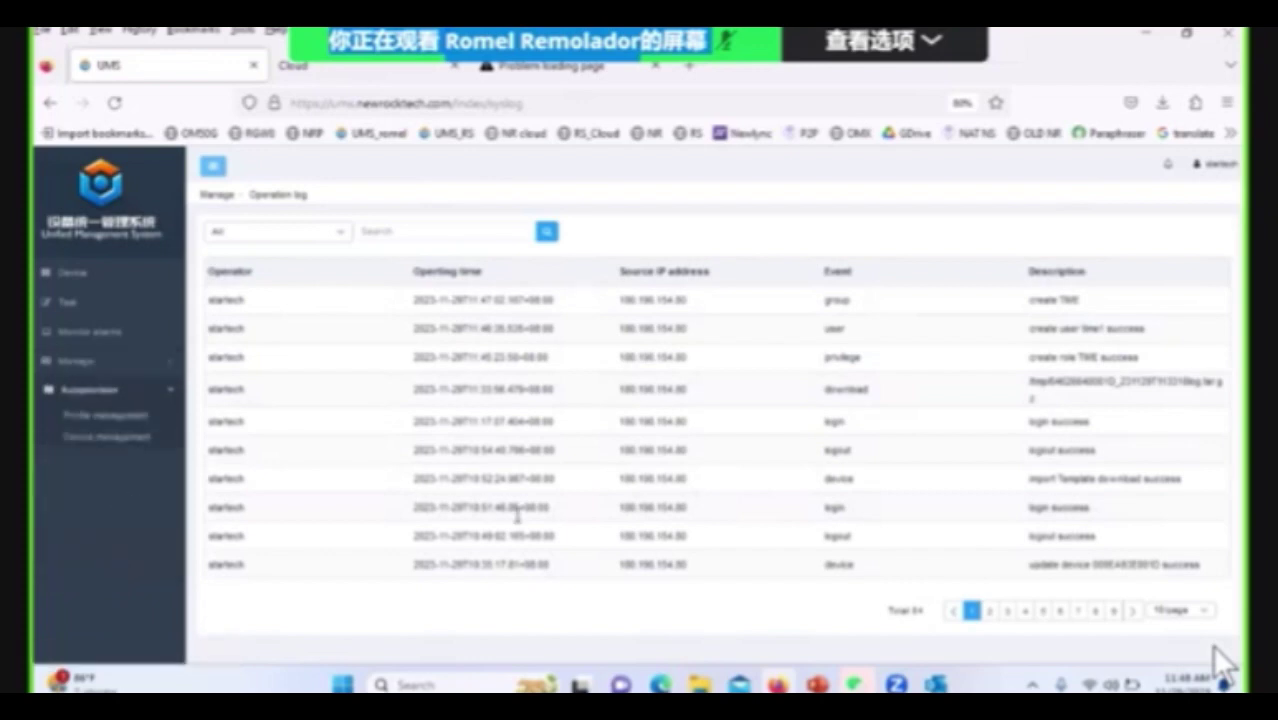
pyautogui.click(109, 441)
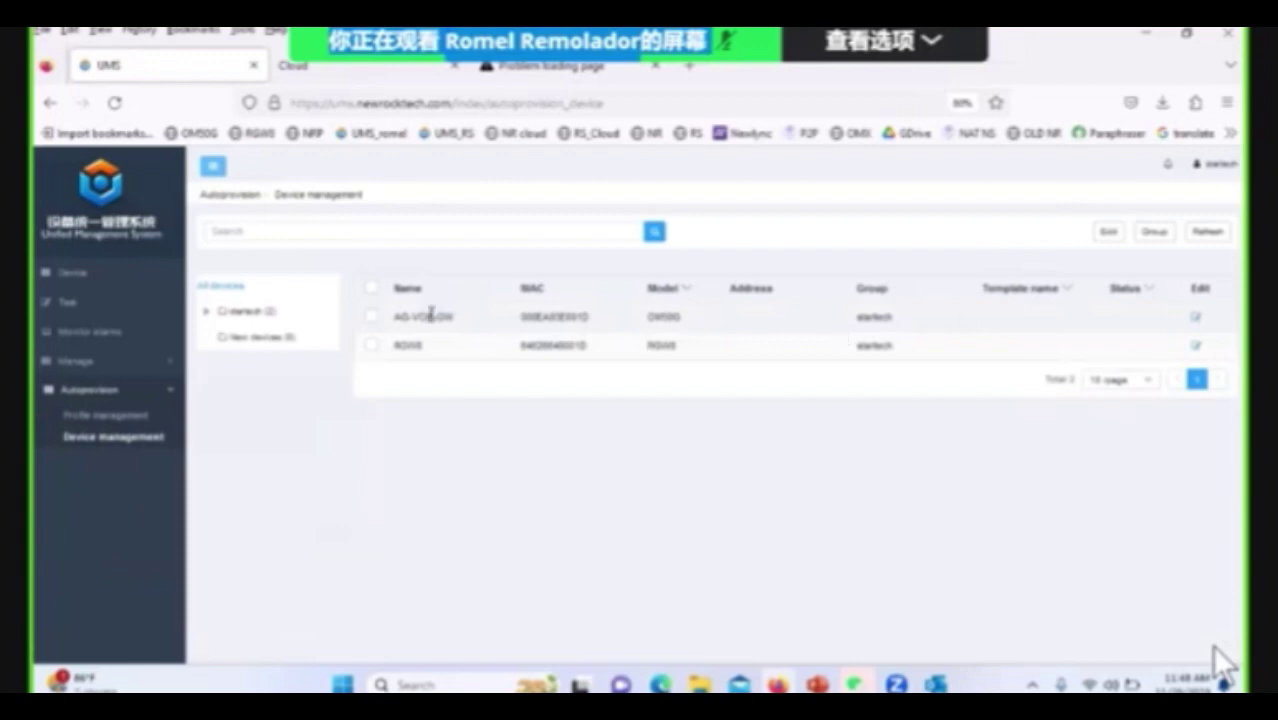
# Review the assignable templates for RGW8 and AG-VOIP-GW without changing them.
pyautogui.click(371, 344)
pyautogui.click(371, 316)
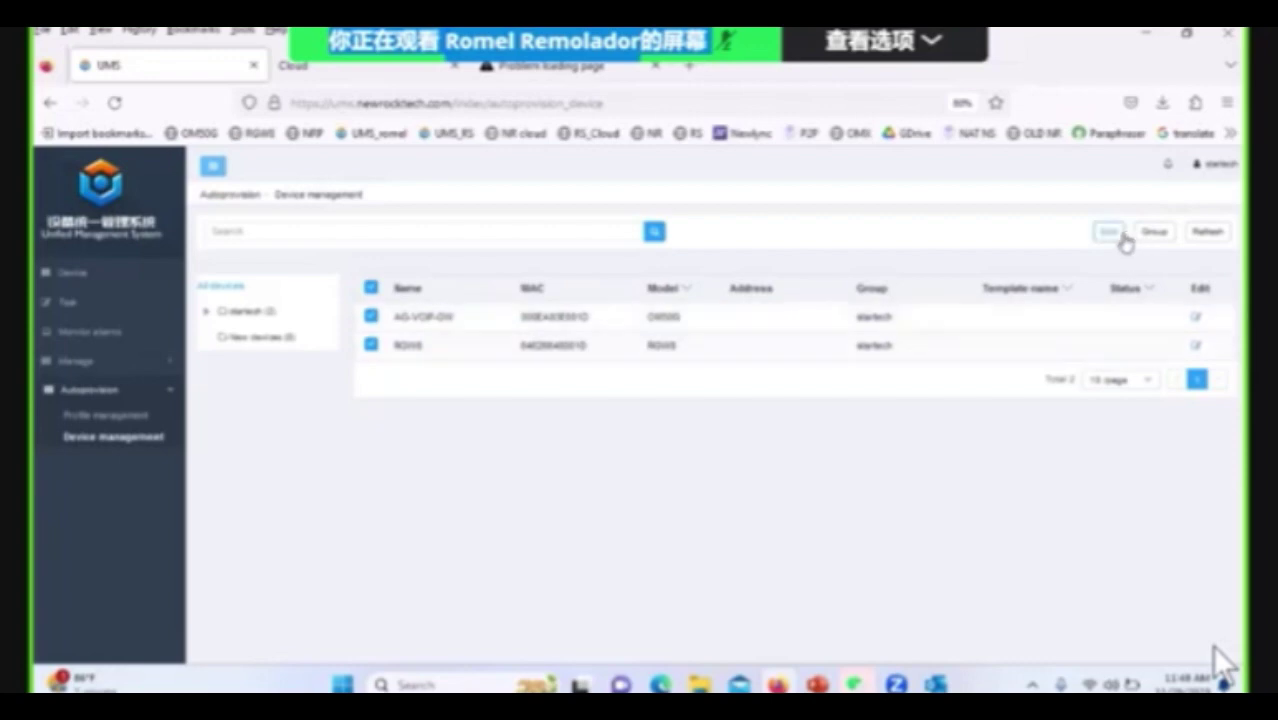
pyautogui.click(1124, 238)
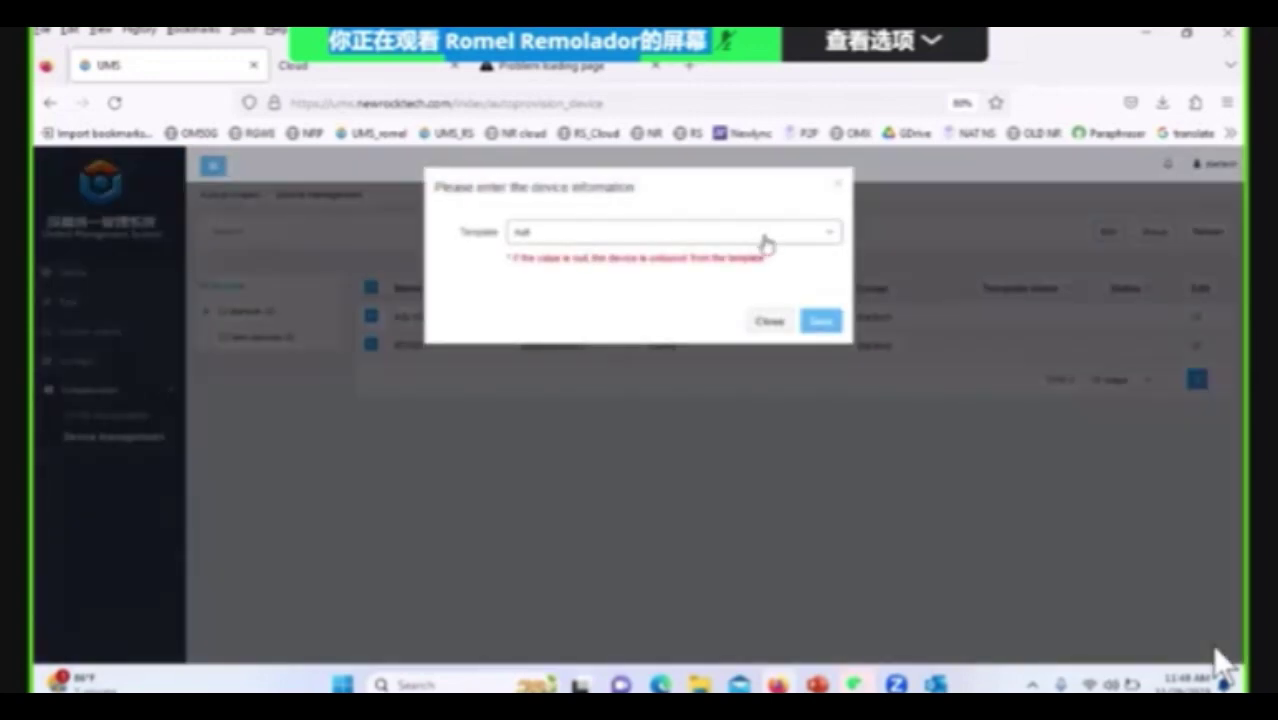
pyautogui.click(805, 235)
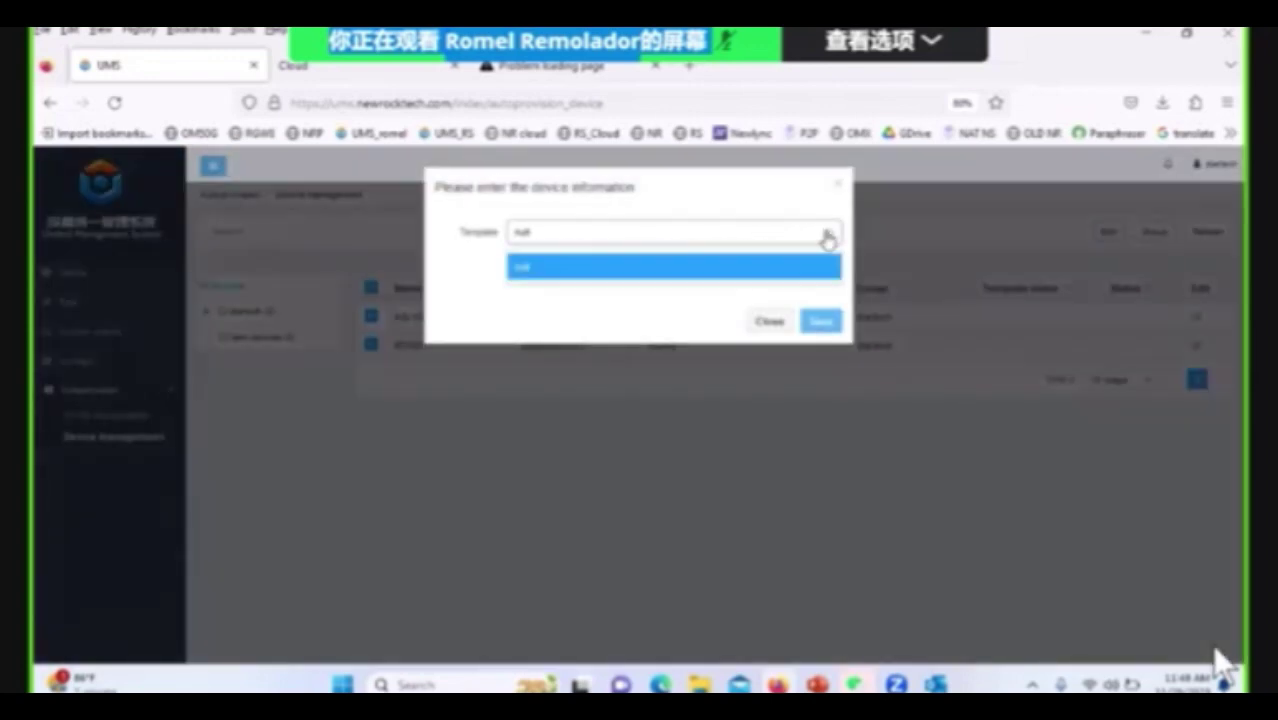
pyautogui.click(770, 321)
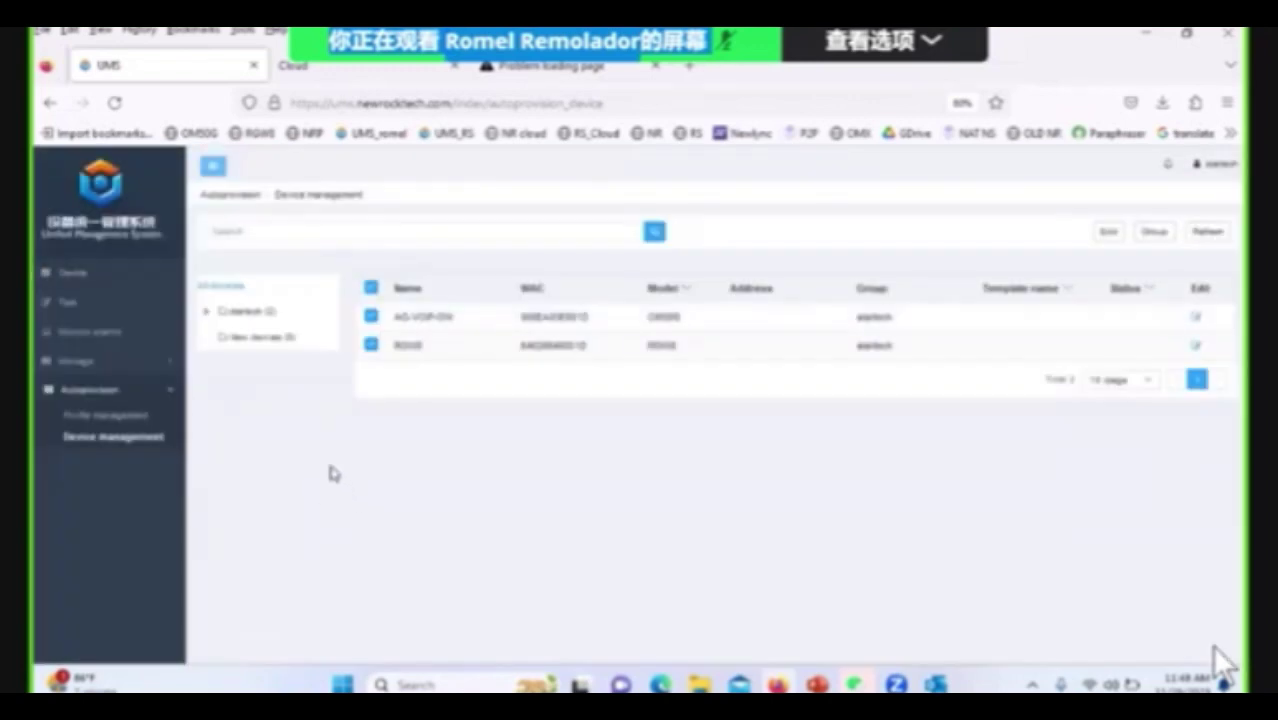
# Browse the Manage, Monitor alarms and Autoprovision sections, then bring up the WeChat group chat.
pyautogui.click(118, 362)
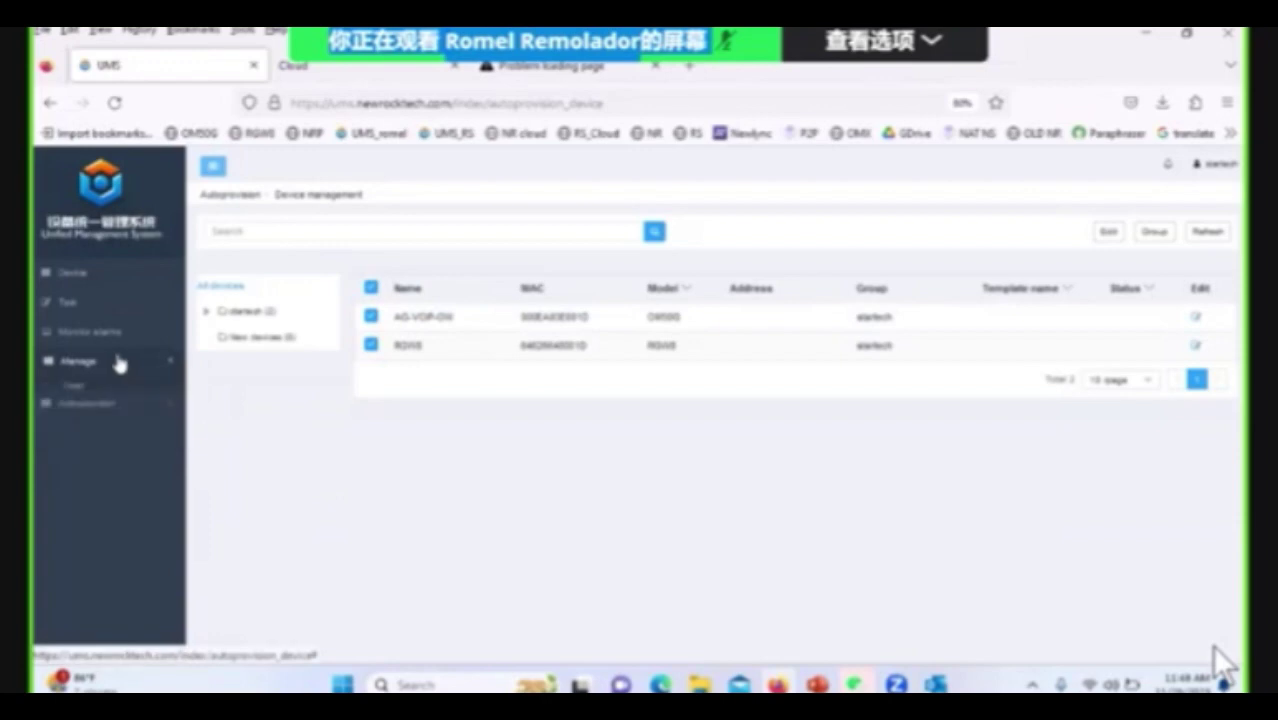
pyautogui.click(122, 334)
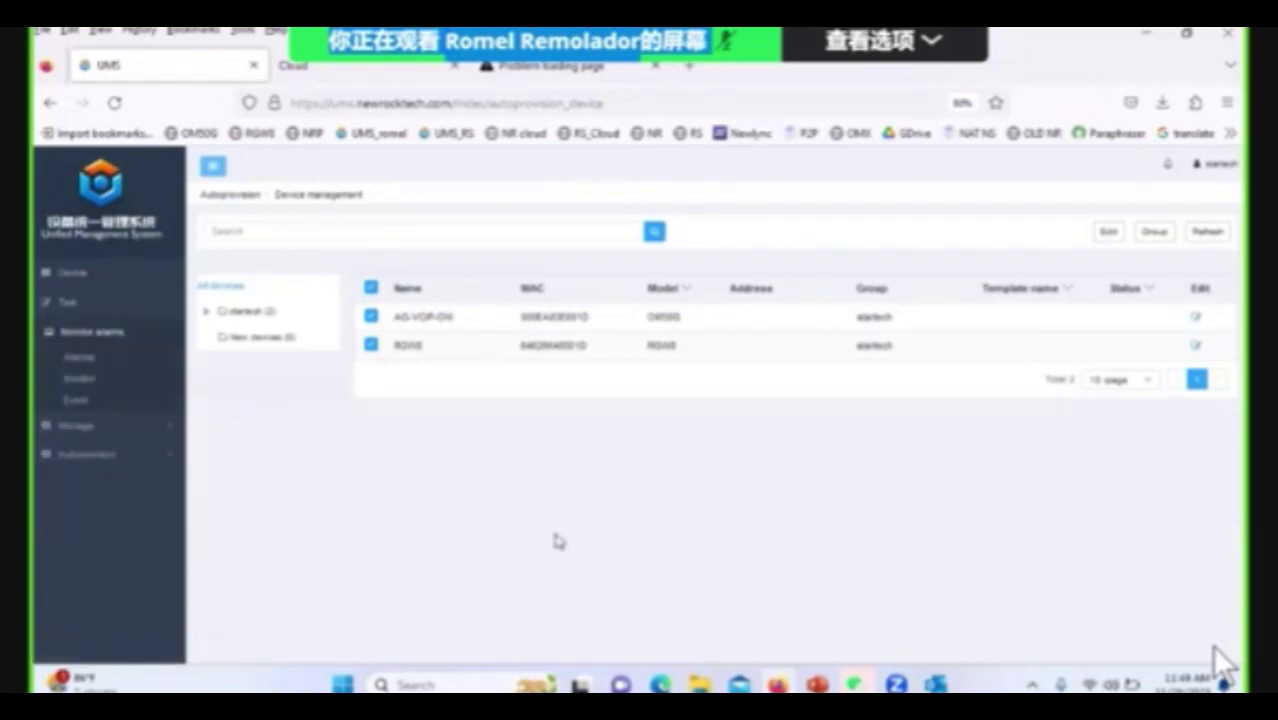
pyautogui.click(156, 427)
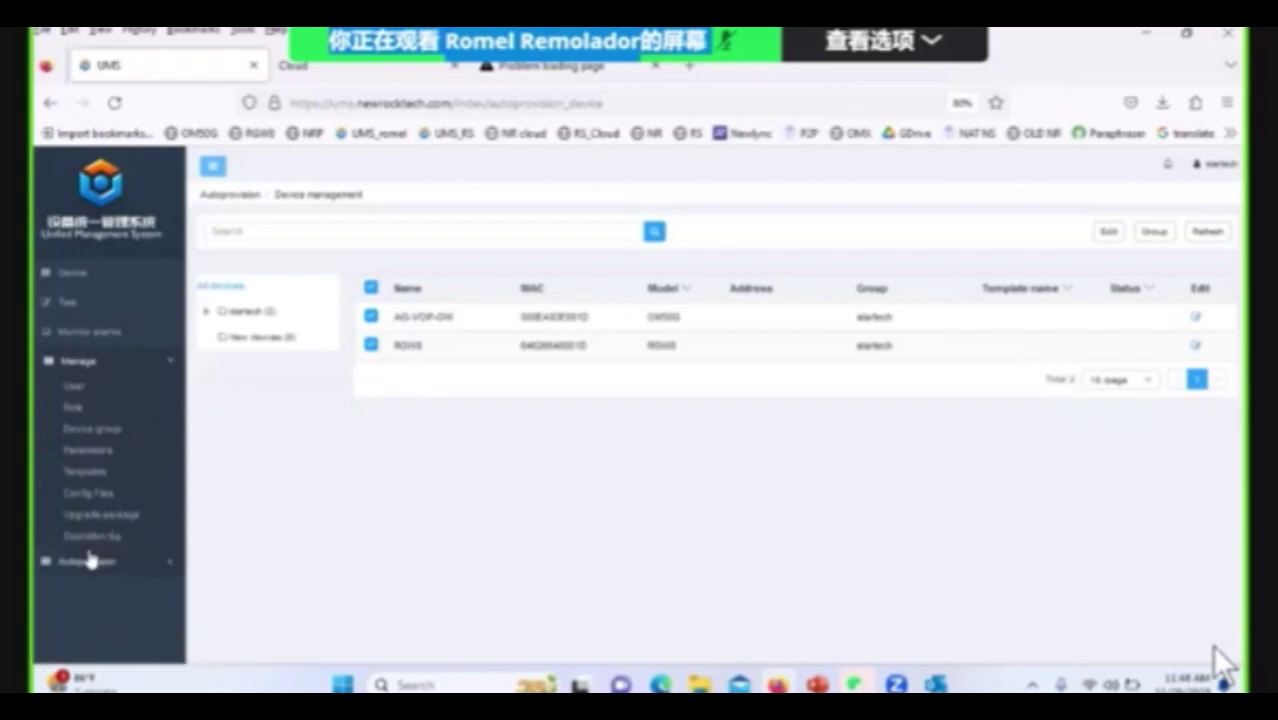
pyautogui.click(90, 560)
pyautogui.moveTo(815, 683)
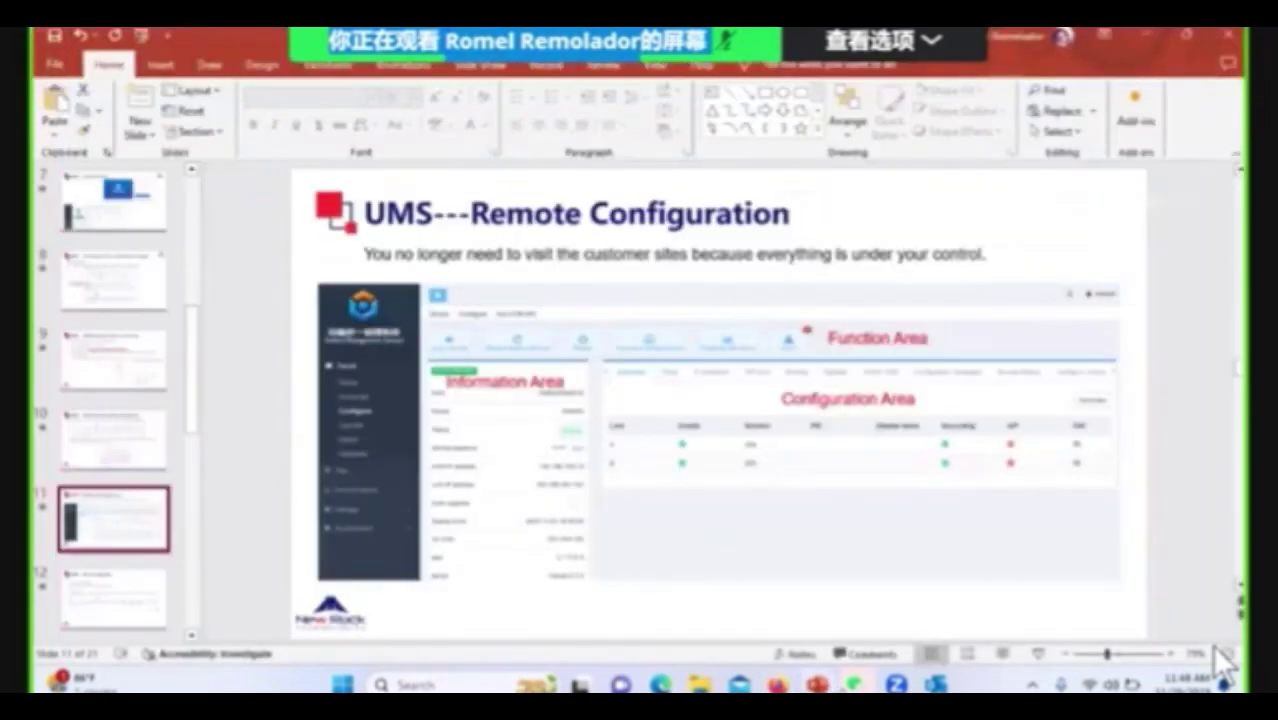
pyautogui.click(857, 685)
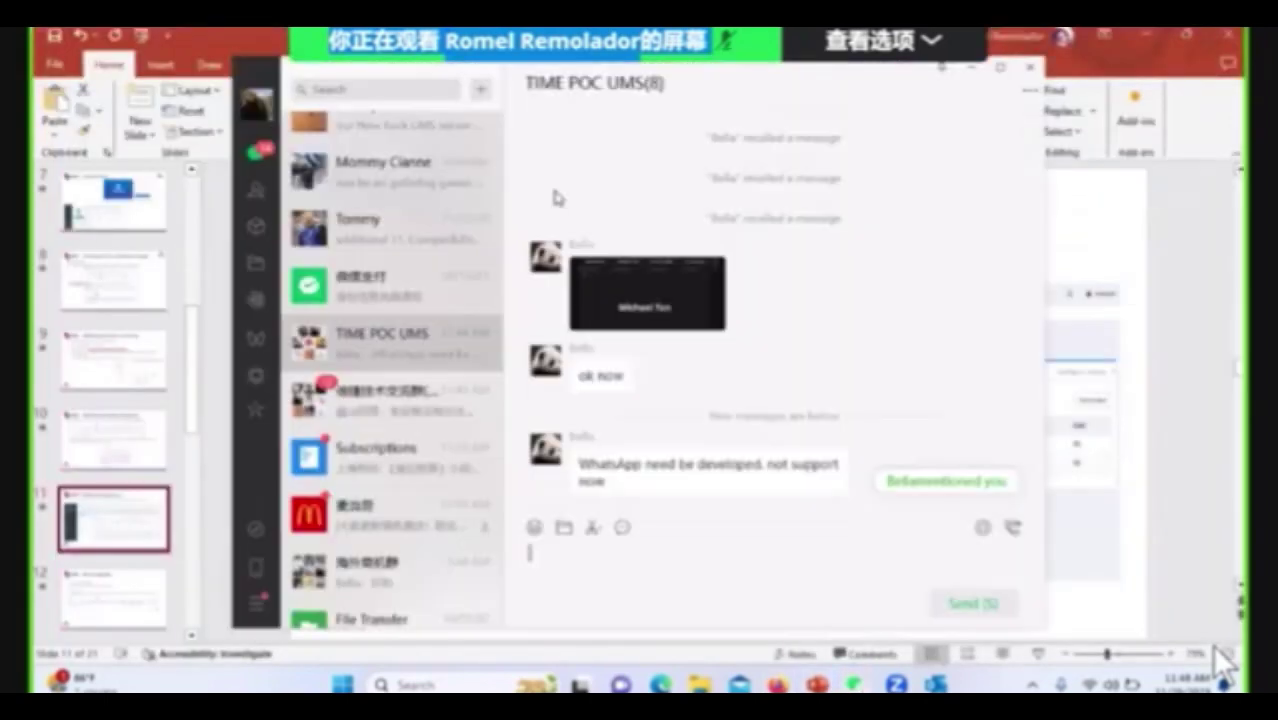